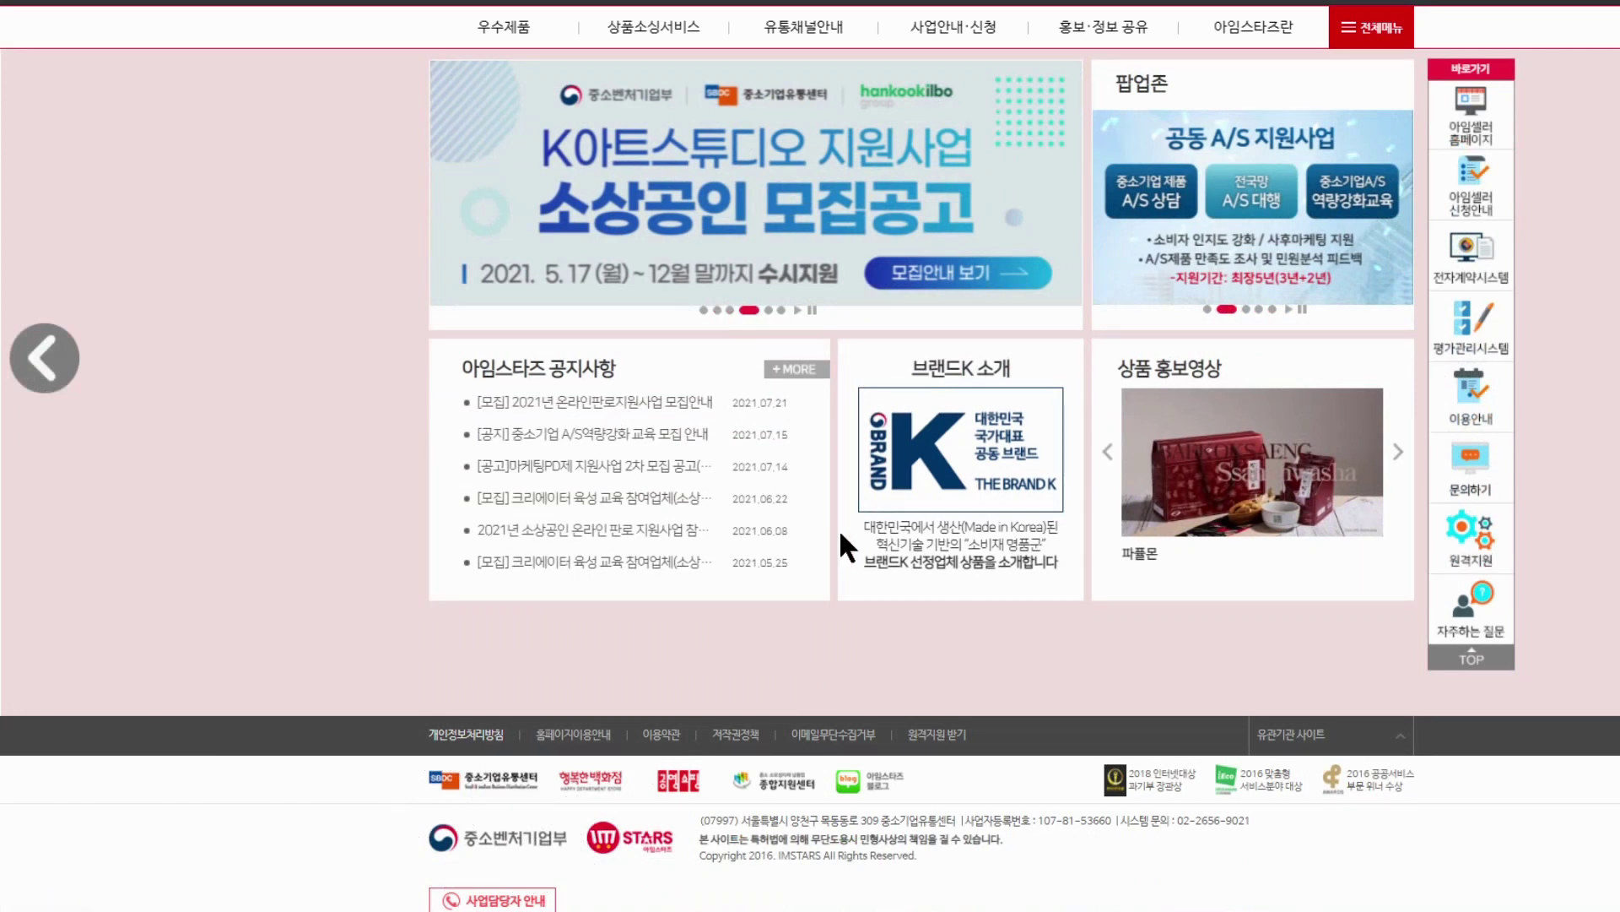
Apply for the national tax payment certificate (납세증명서) in Hometax and confirm the submission
scroll(1105, 477, "up", 2)
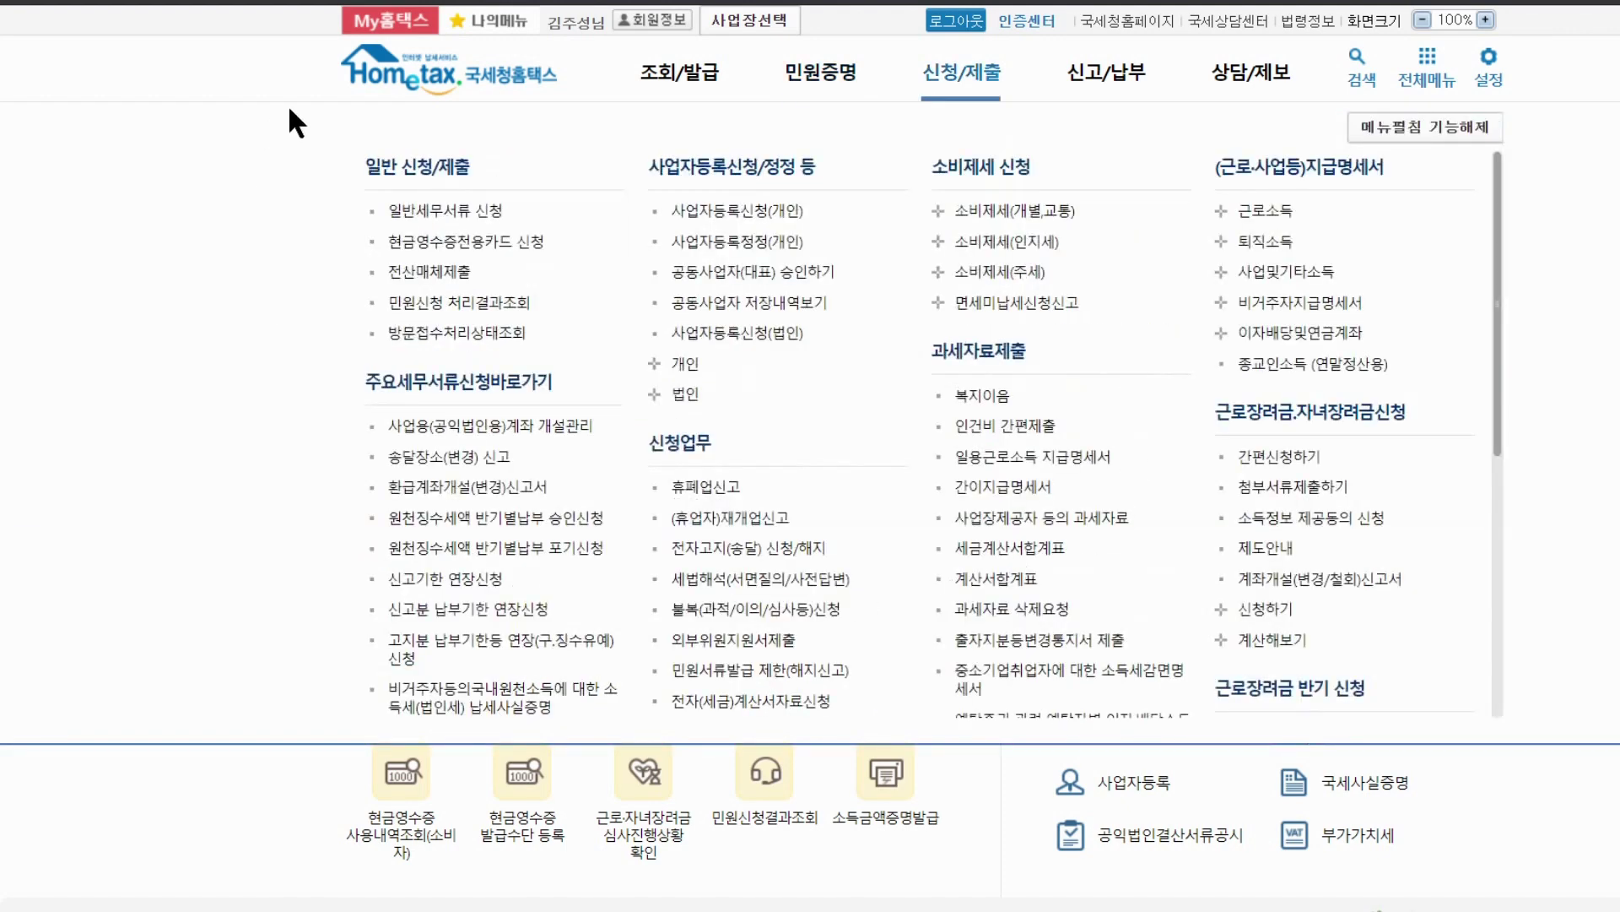
mouse_move(809, 84)
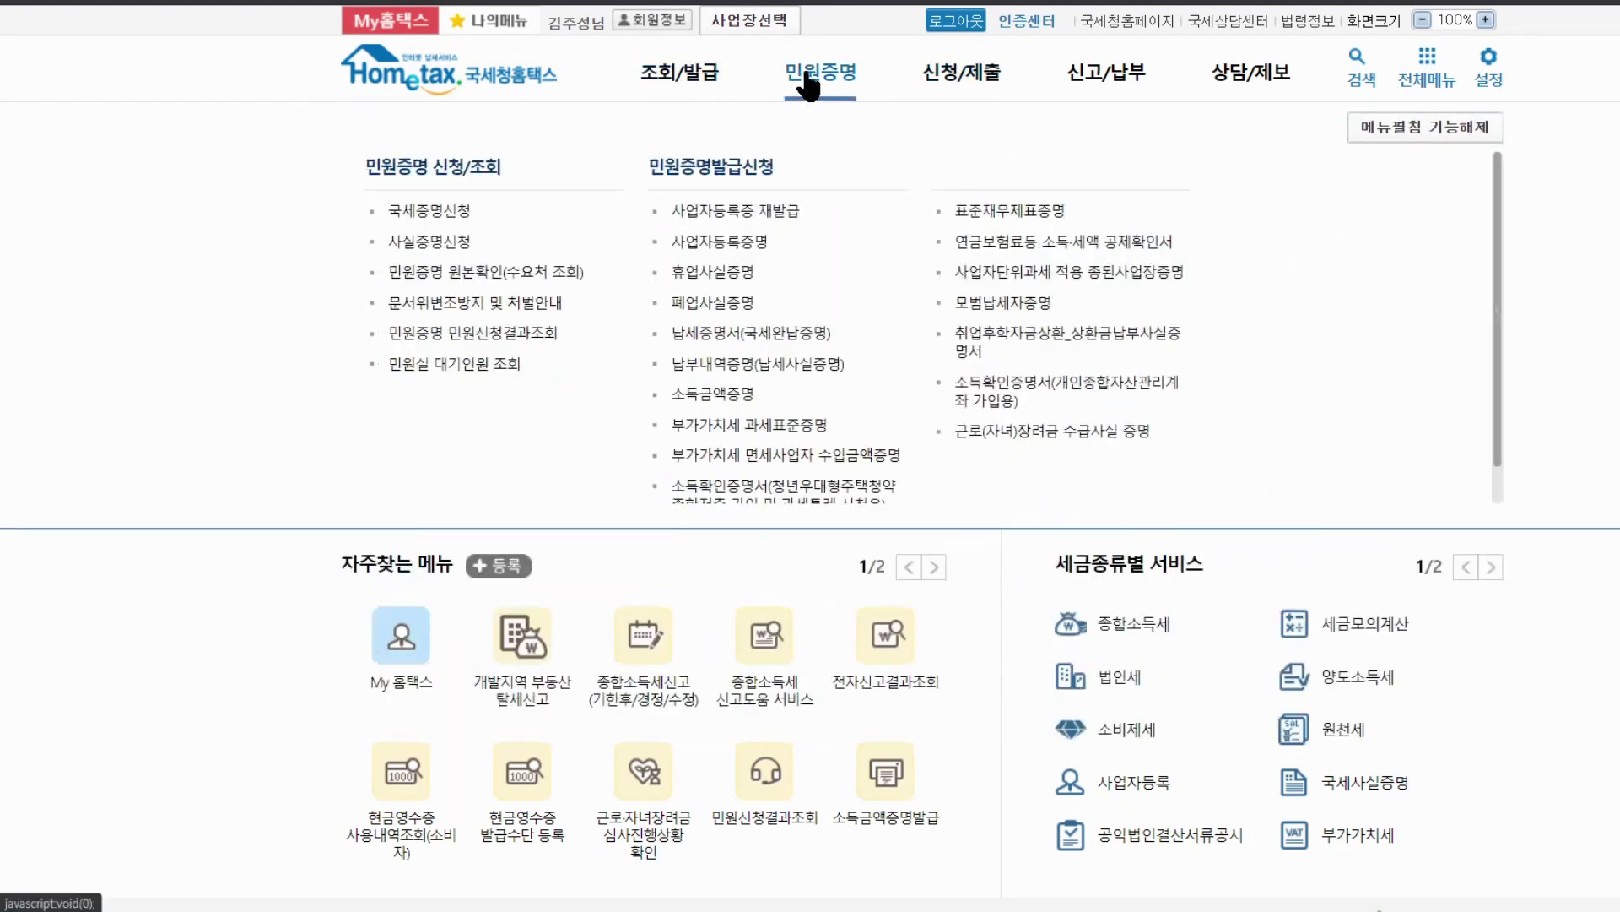
left_click(715, 329)
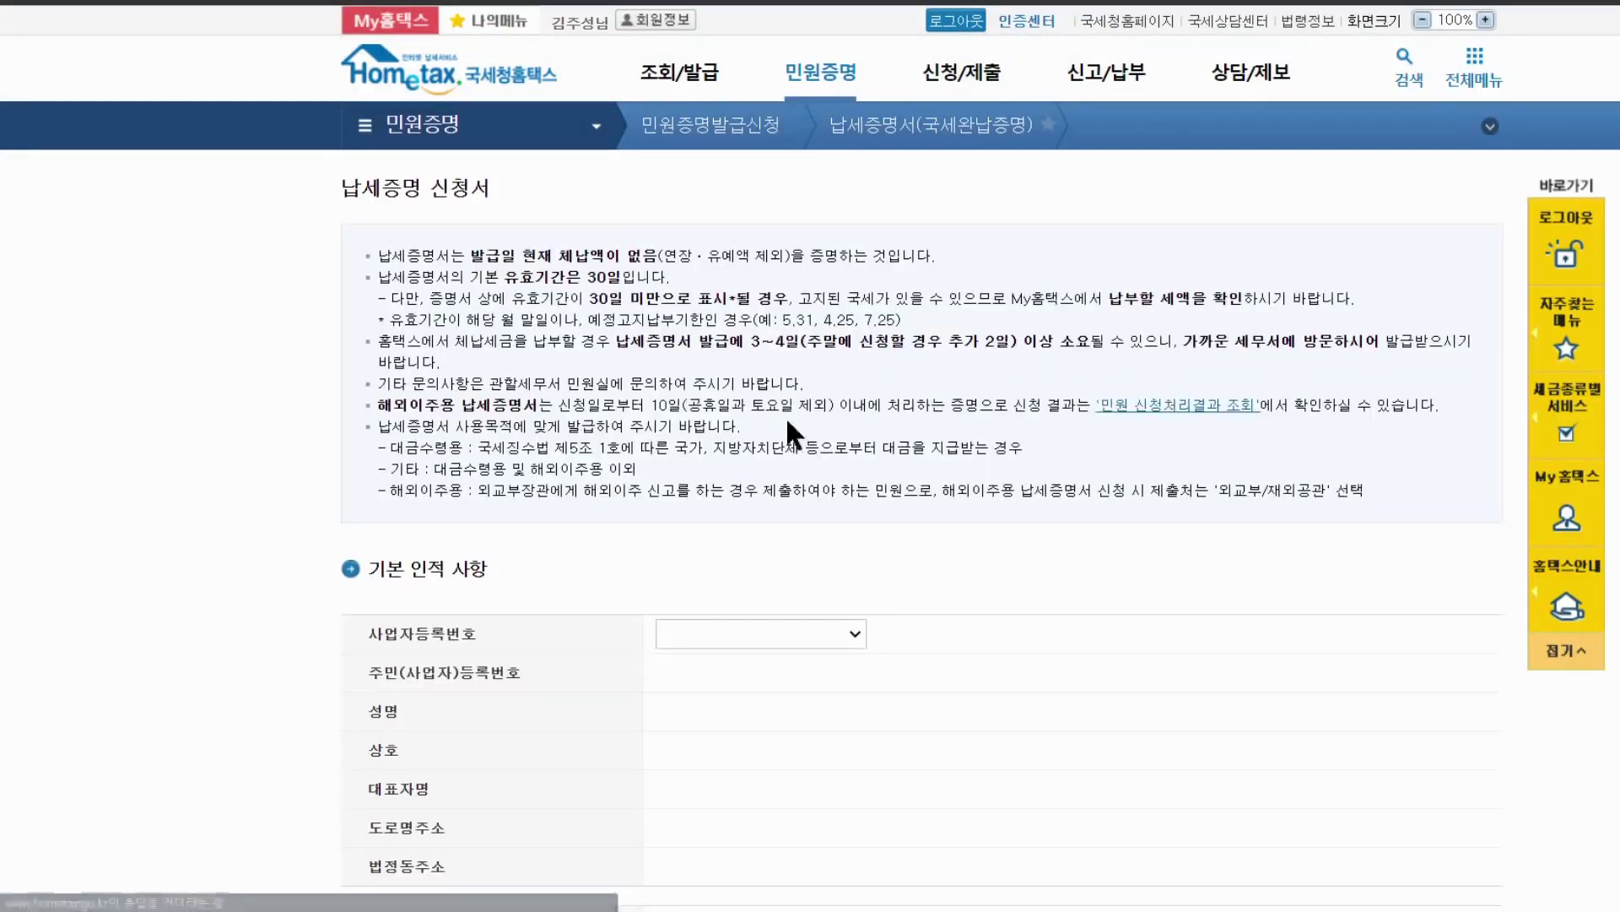
scroll(838, 581, "down", 10)
left_click(925, 783)
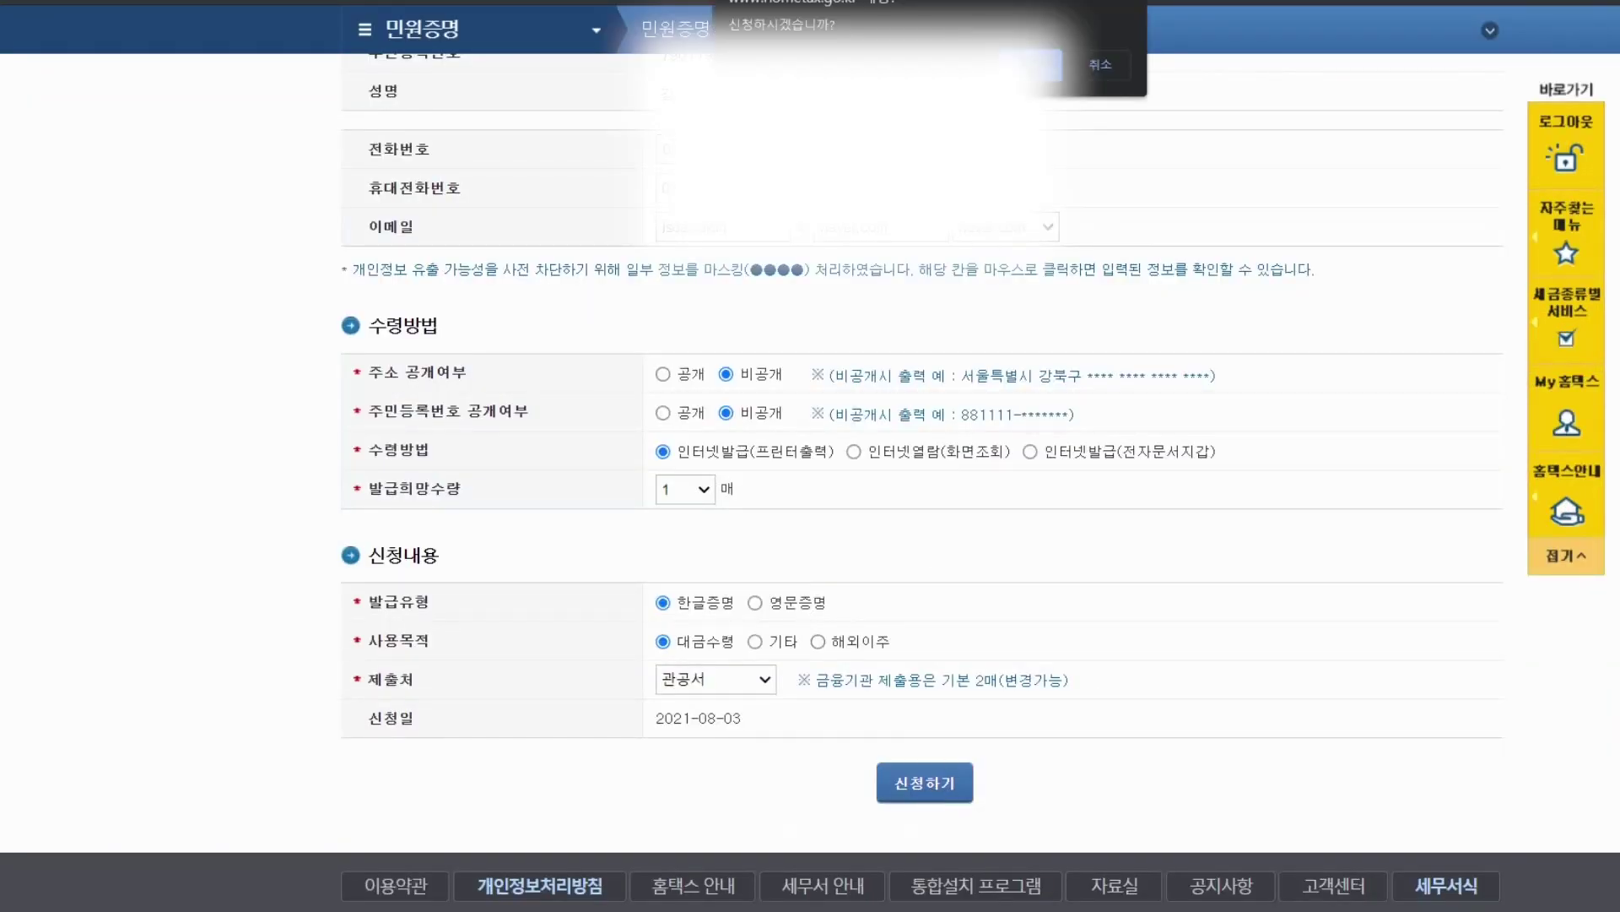
left_click(1031, 64)
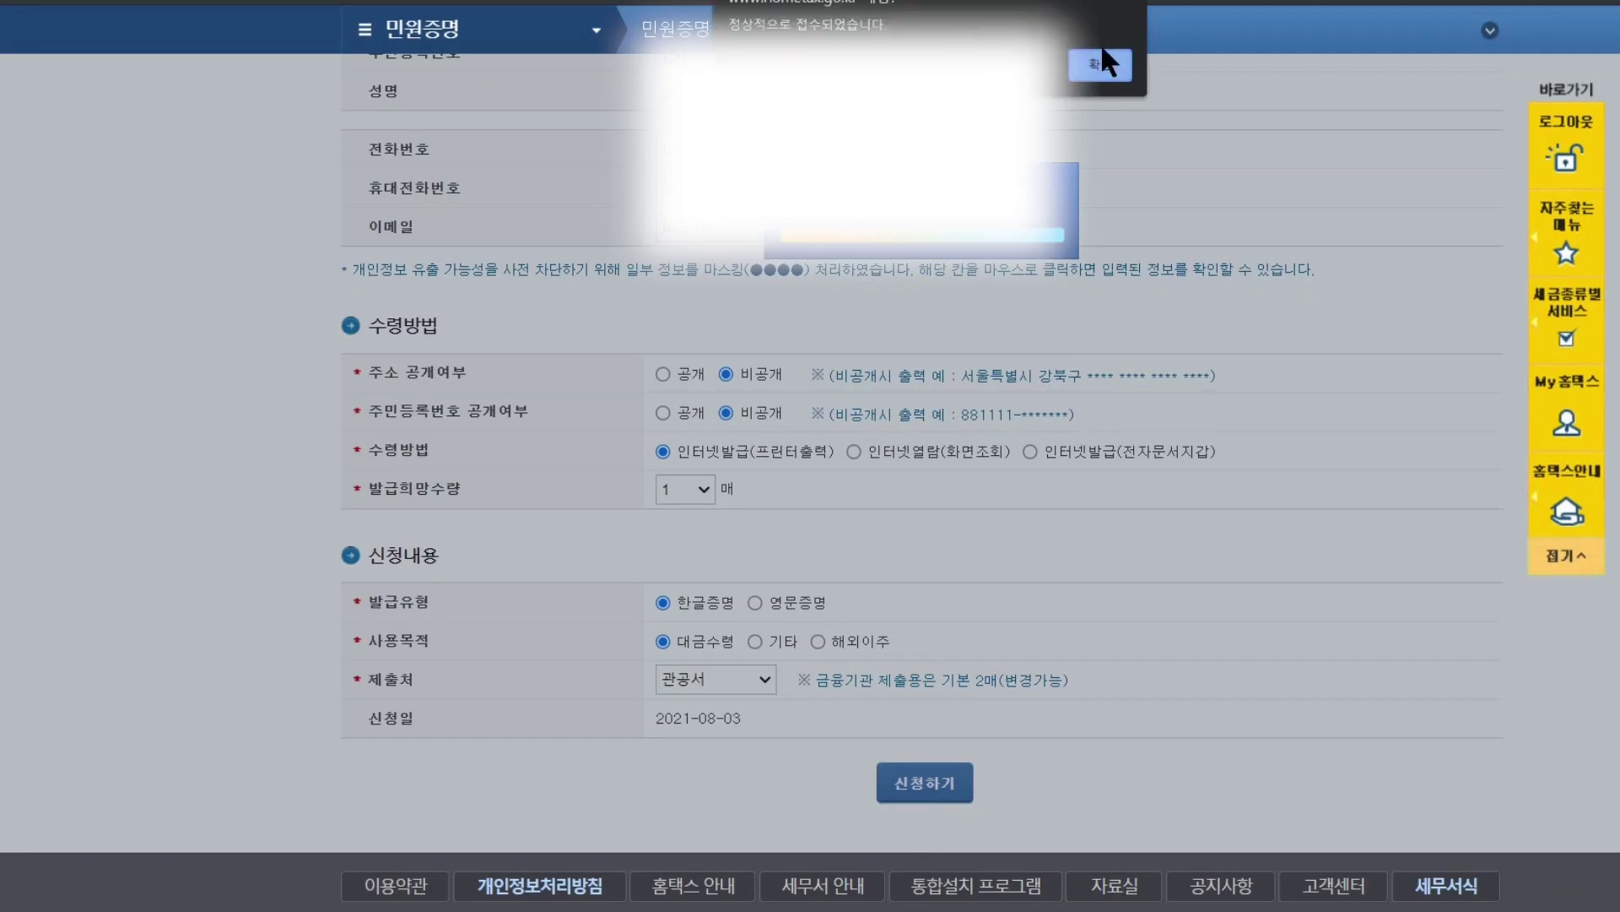
left_click(1101, 59)
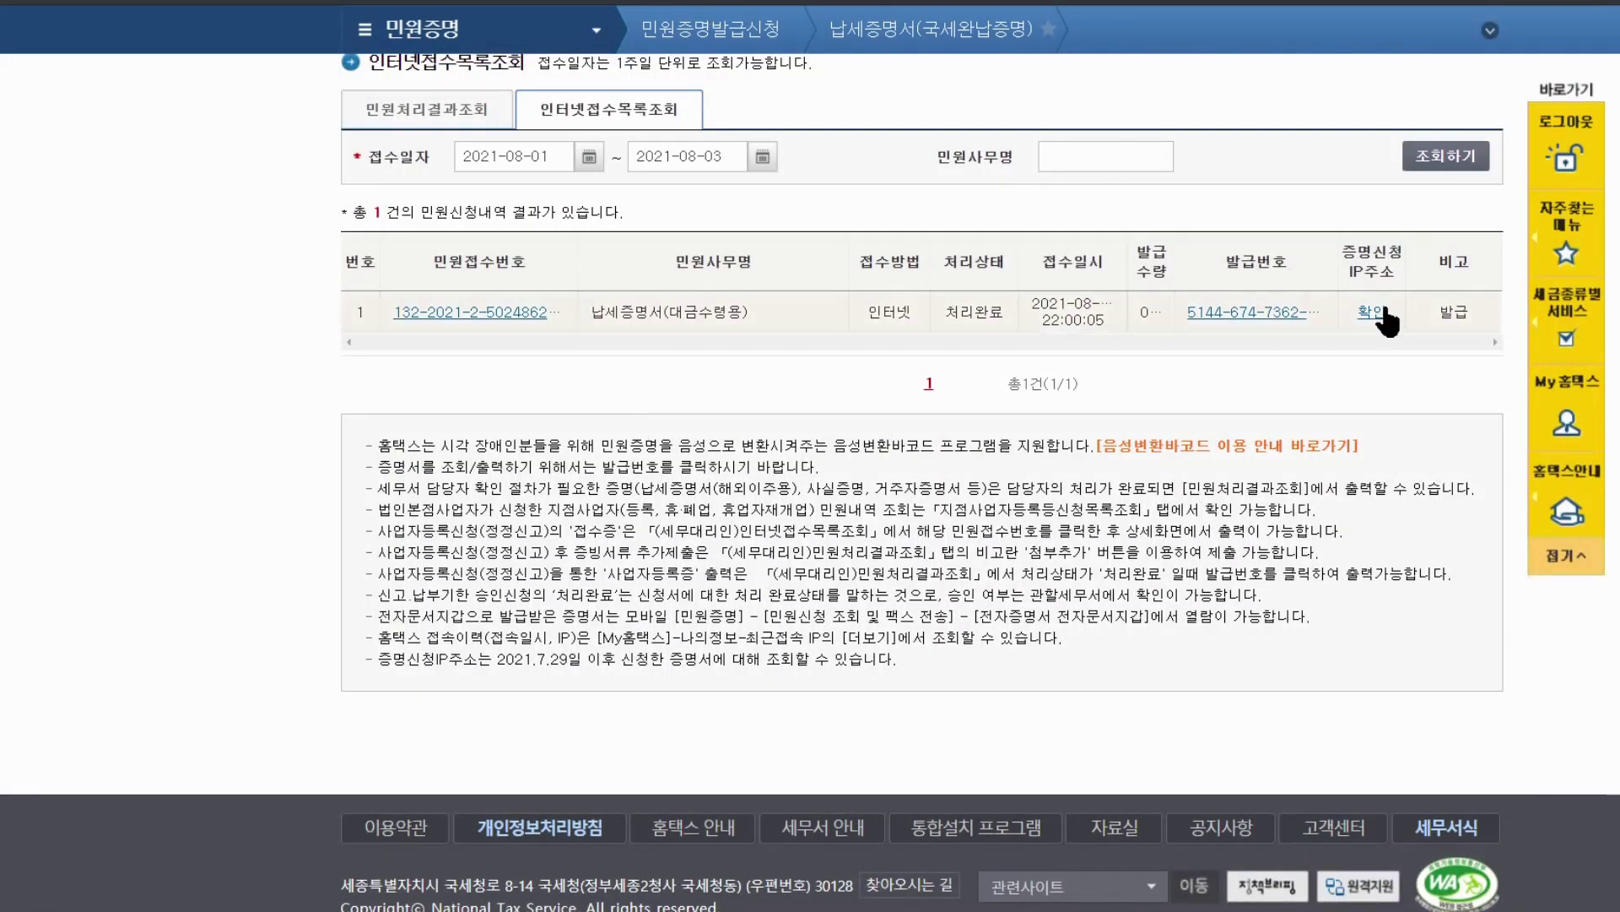
Issue the processed certificate from its 발급번호 link and save it as a PDF
left_click(1259, 318)
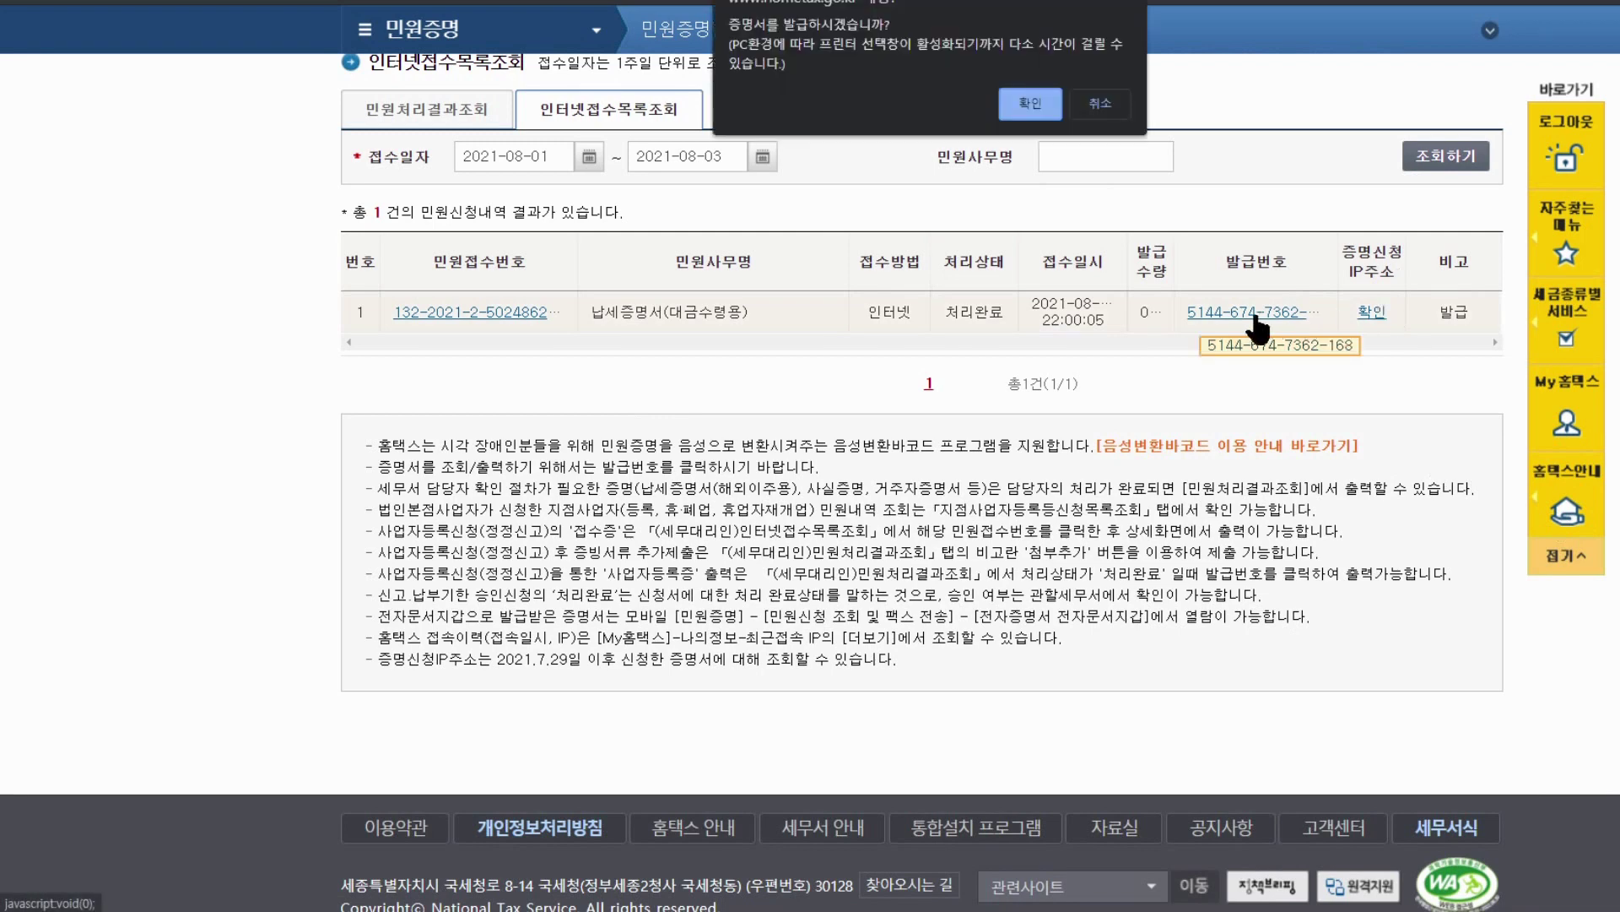
left_click(1025, 104)
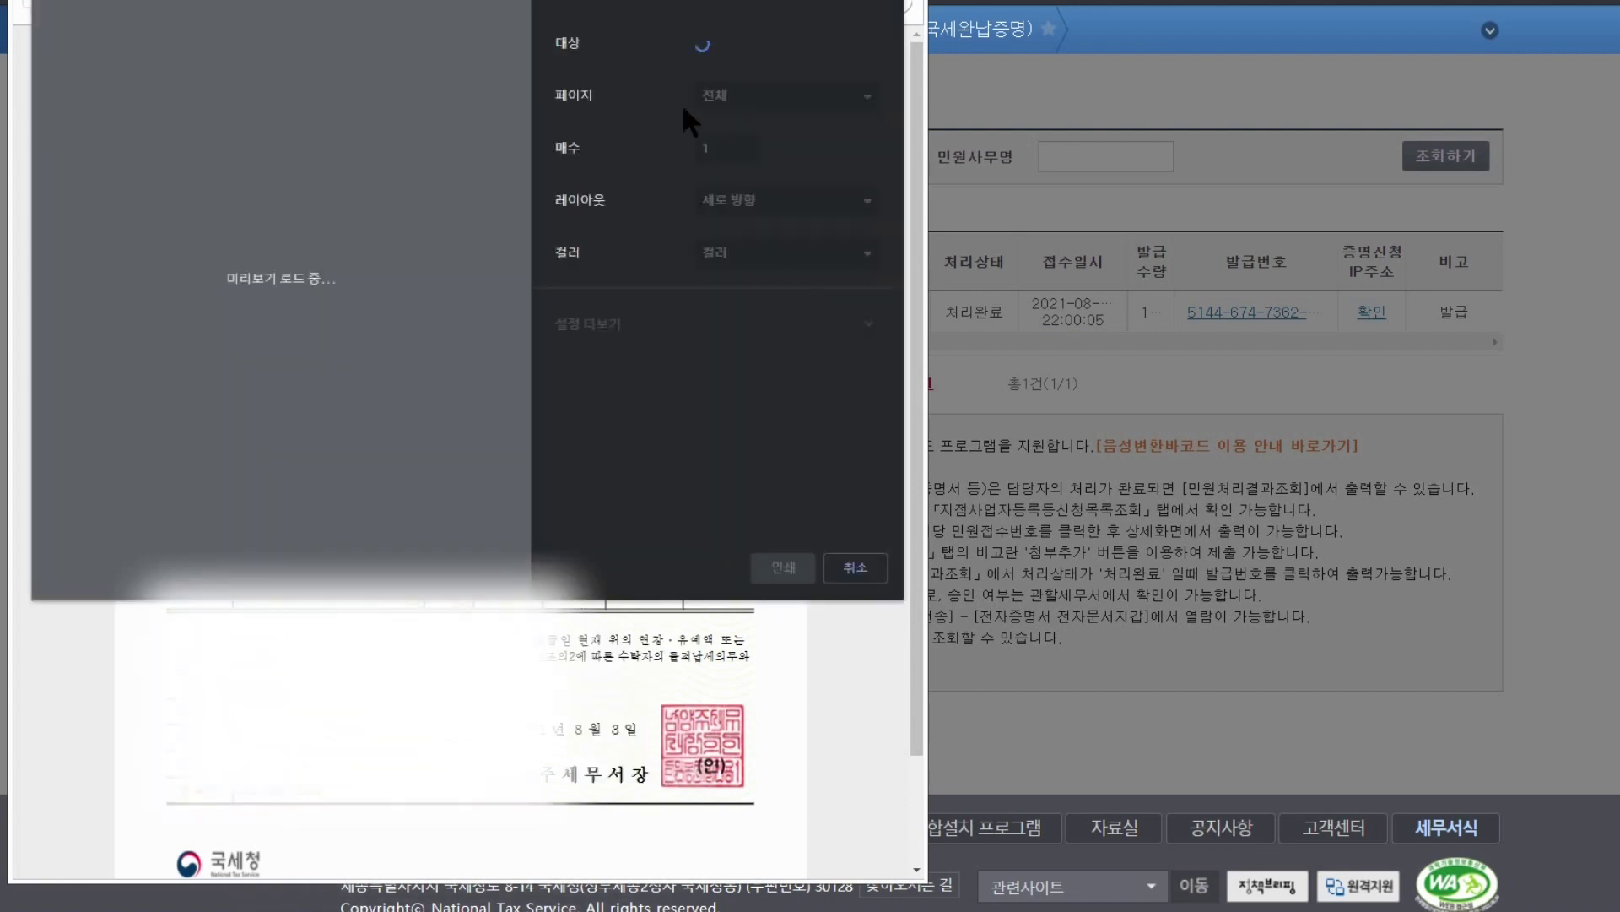
left_click(785, 49)
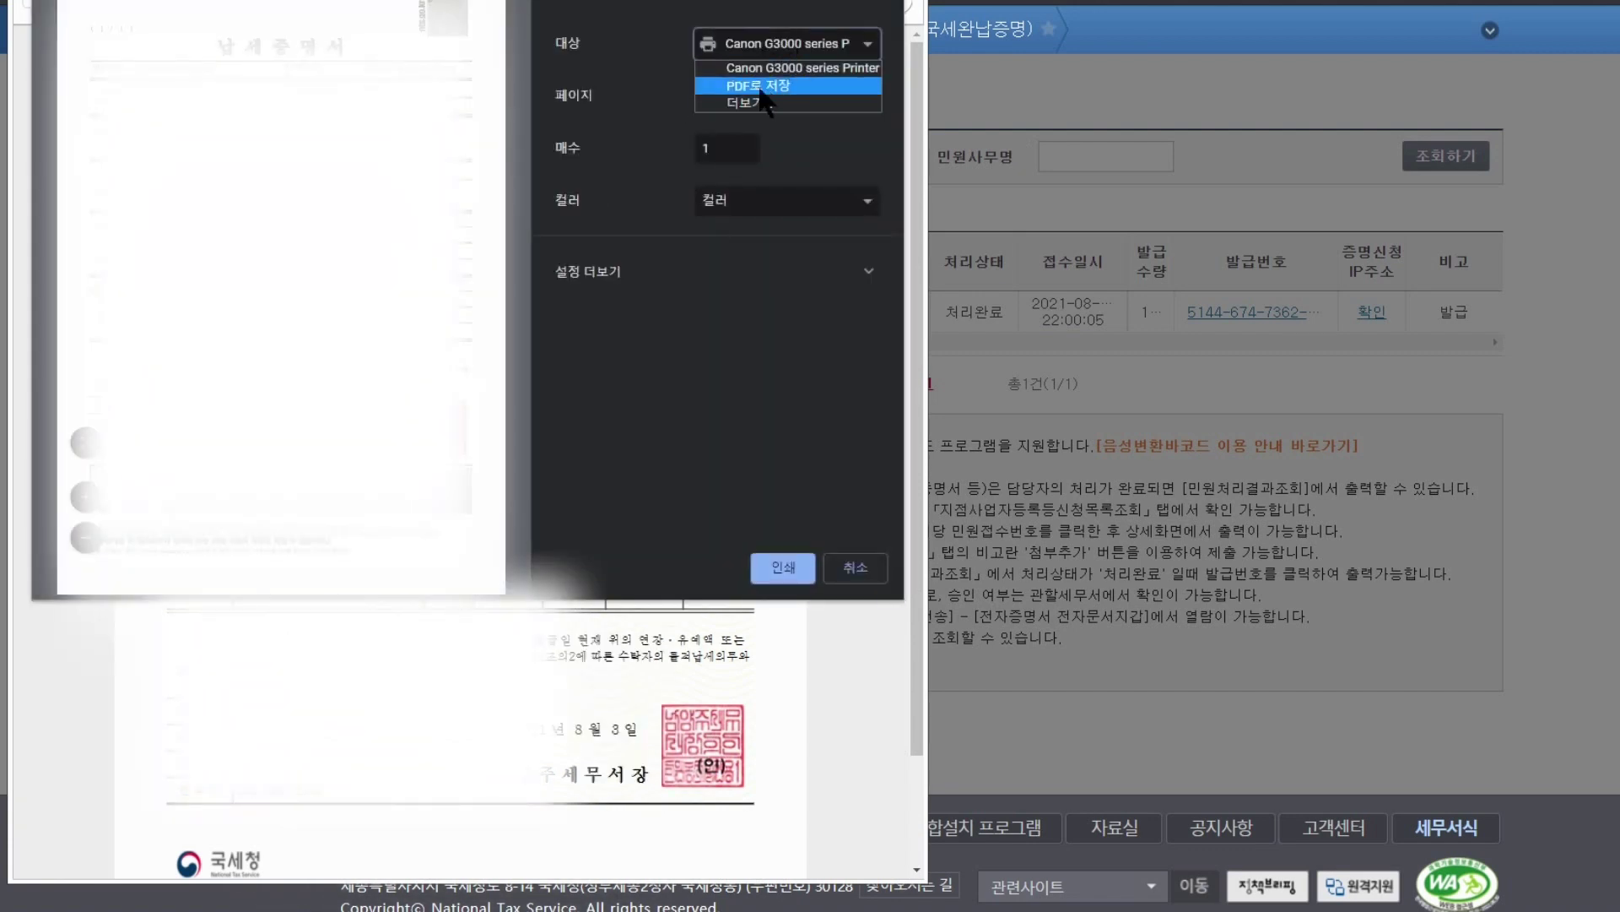
left_click(758, 87)
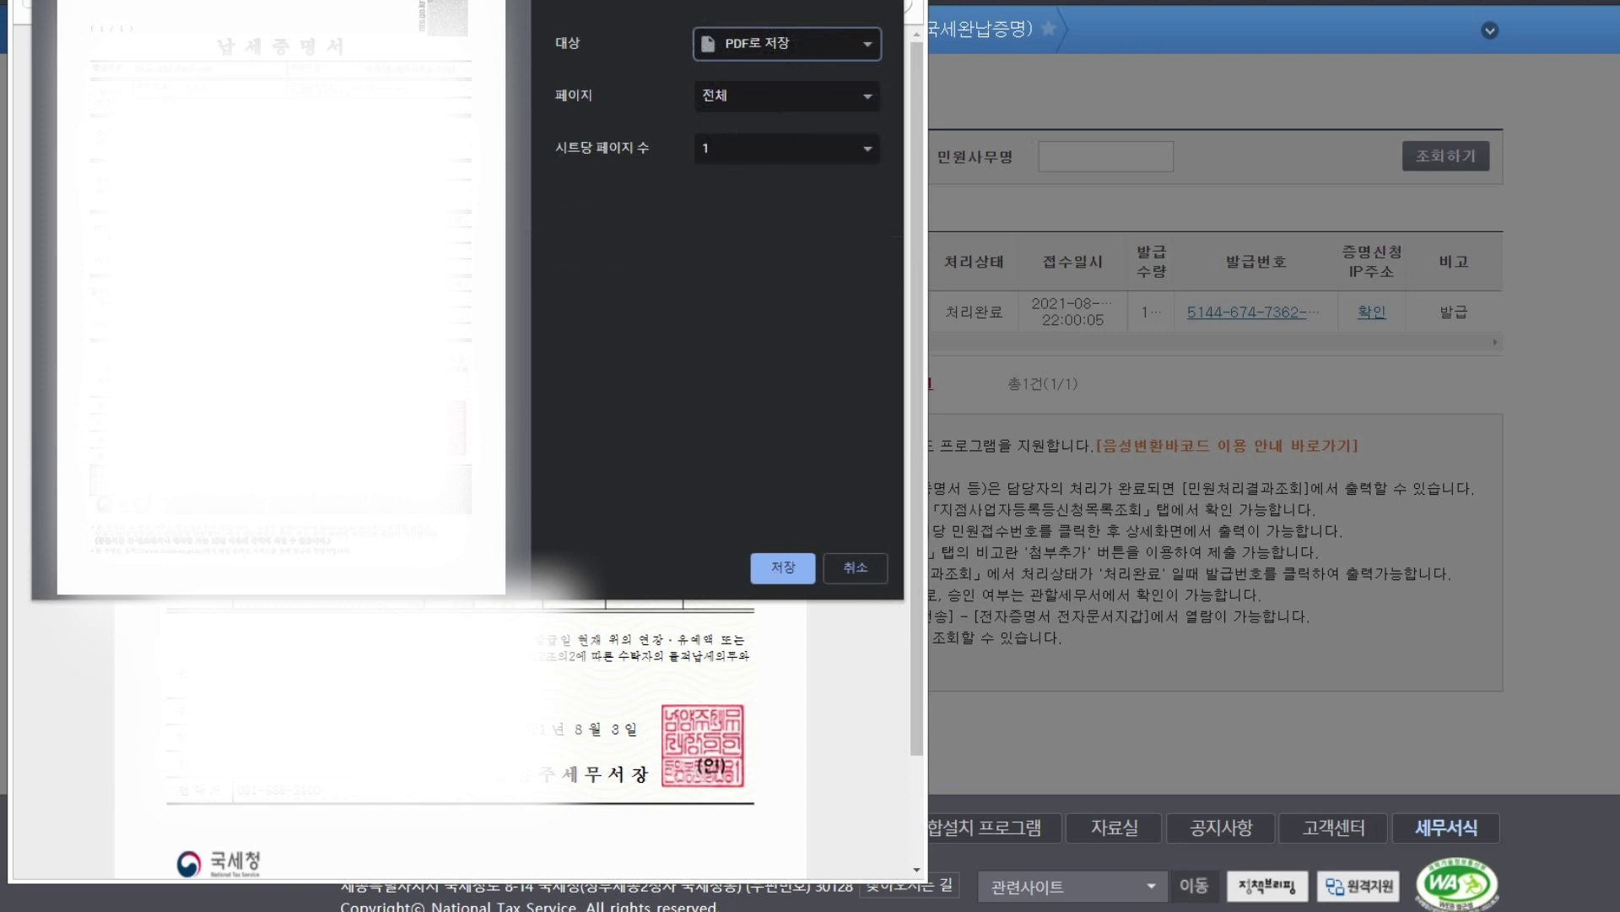
left_click(780, 568)
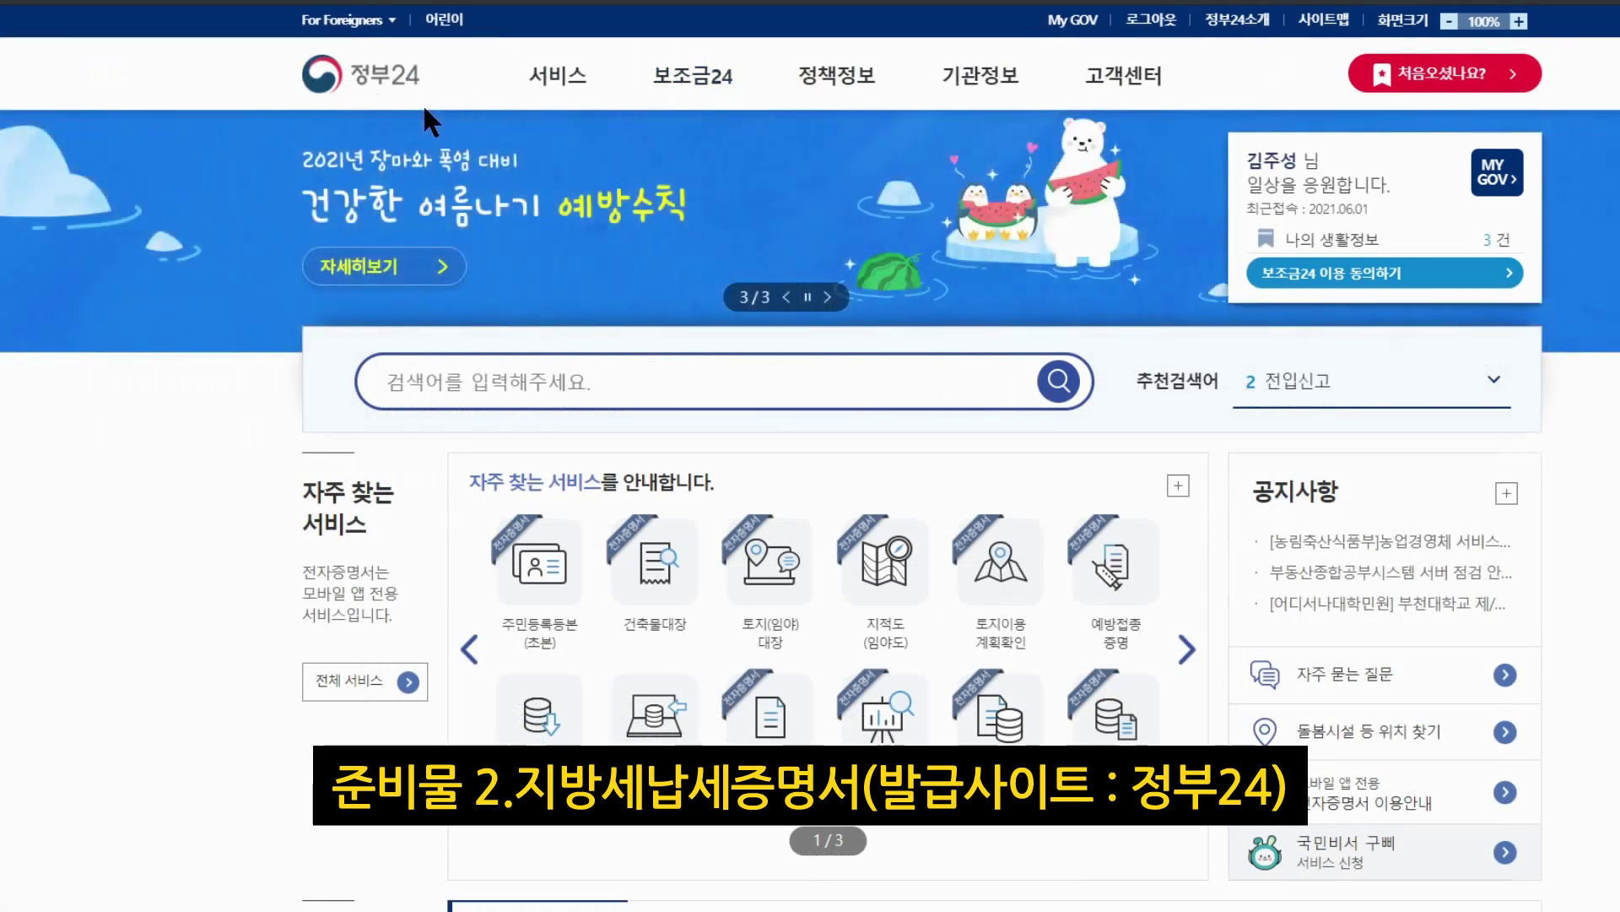
Open Government24's 지방세 납세증명 service and start the online application
mouse_move(1123, 84)
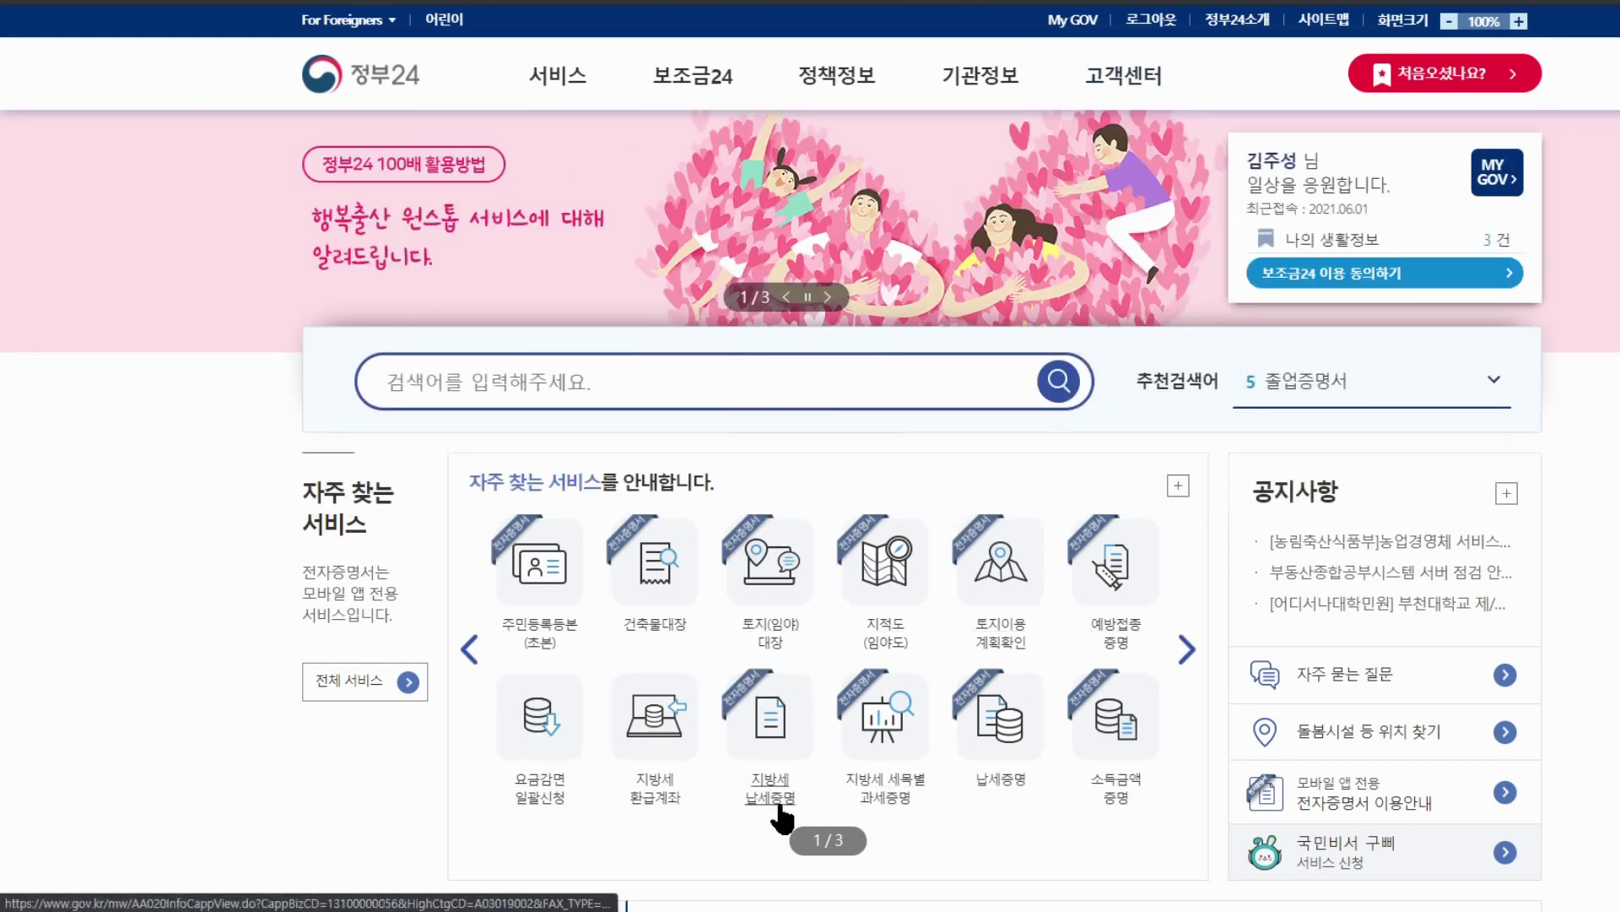
left_click(766, 719)
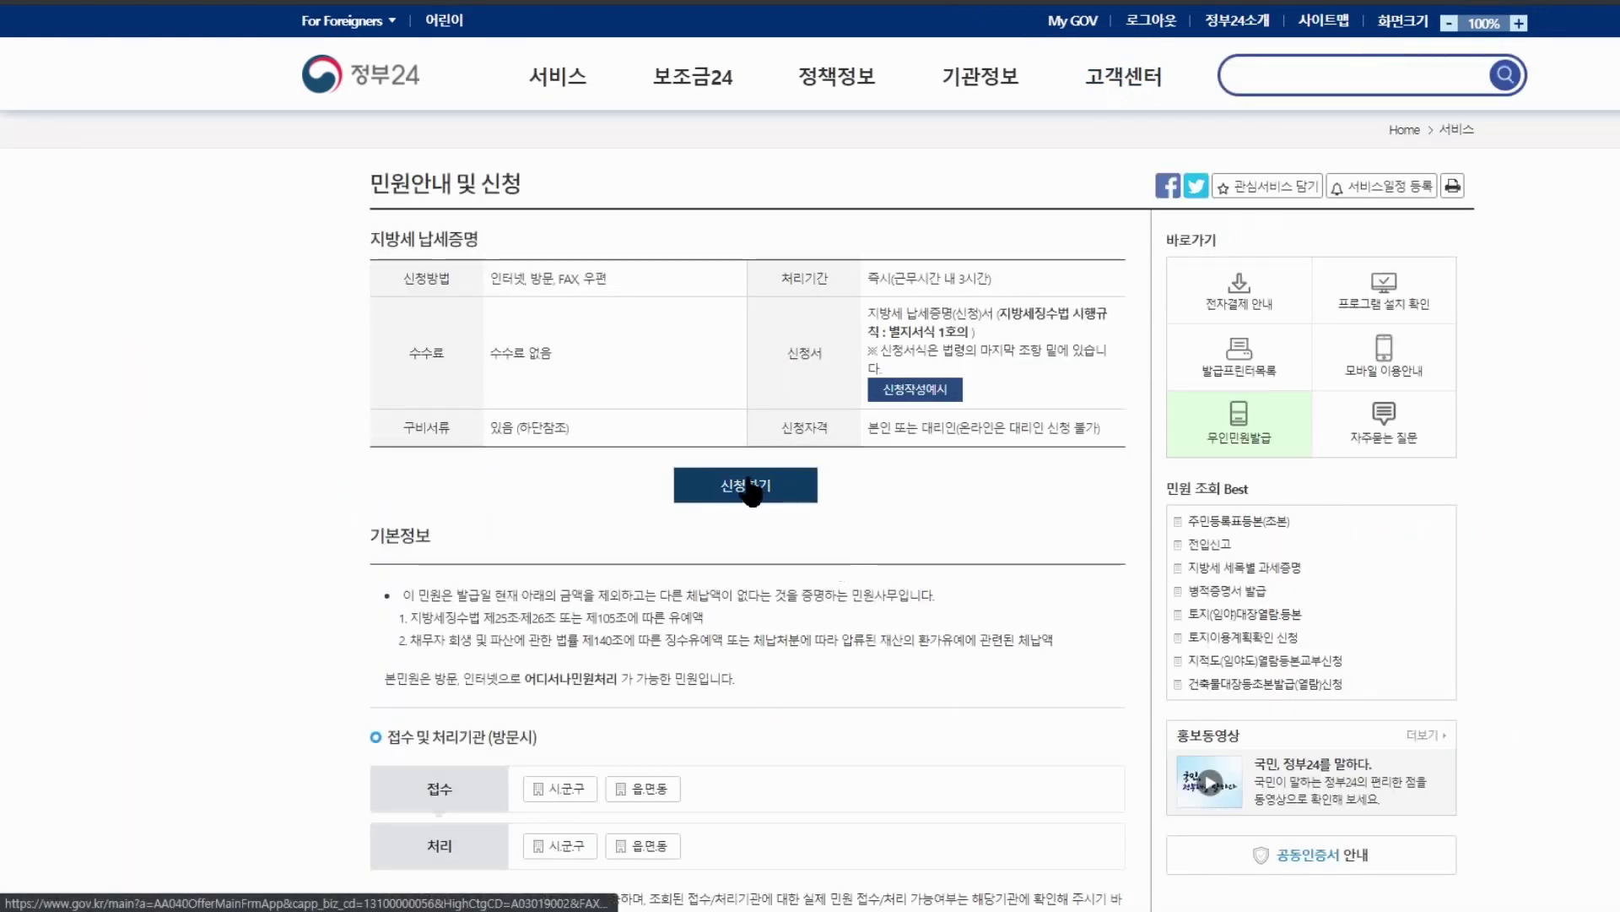
left_click(748, 480)
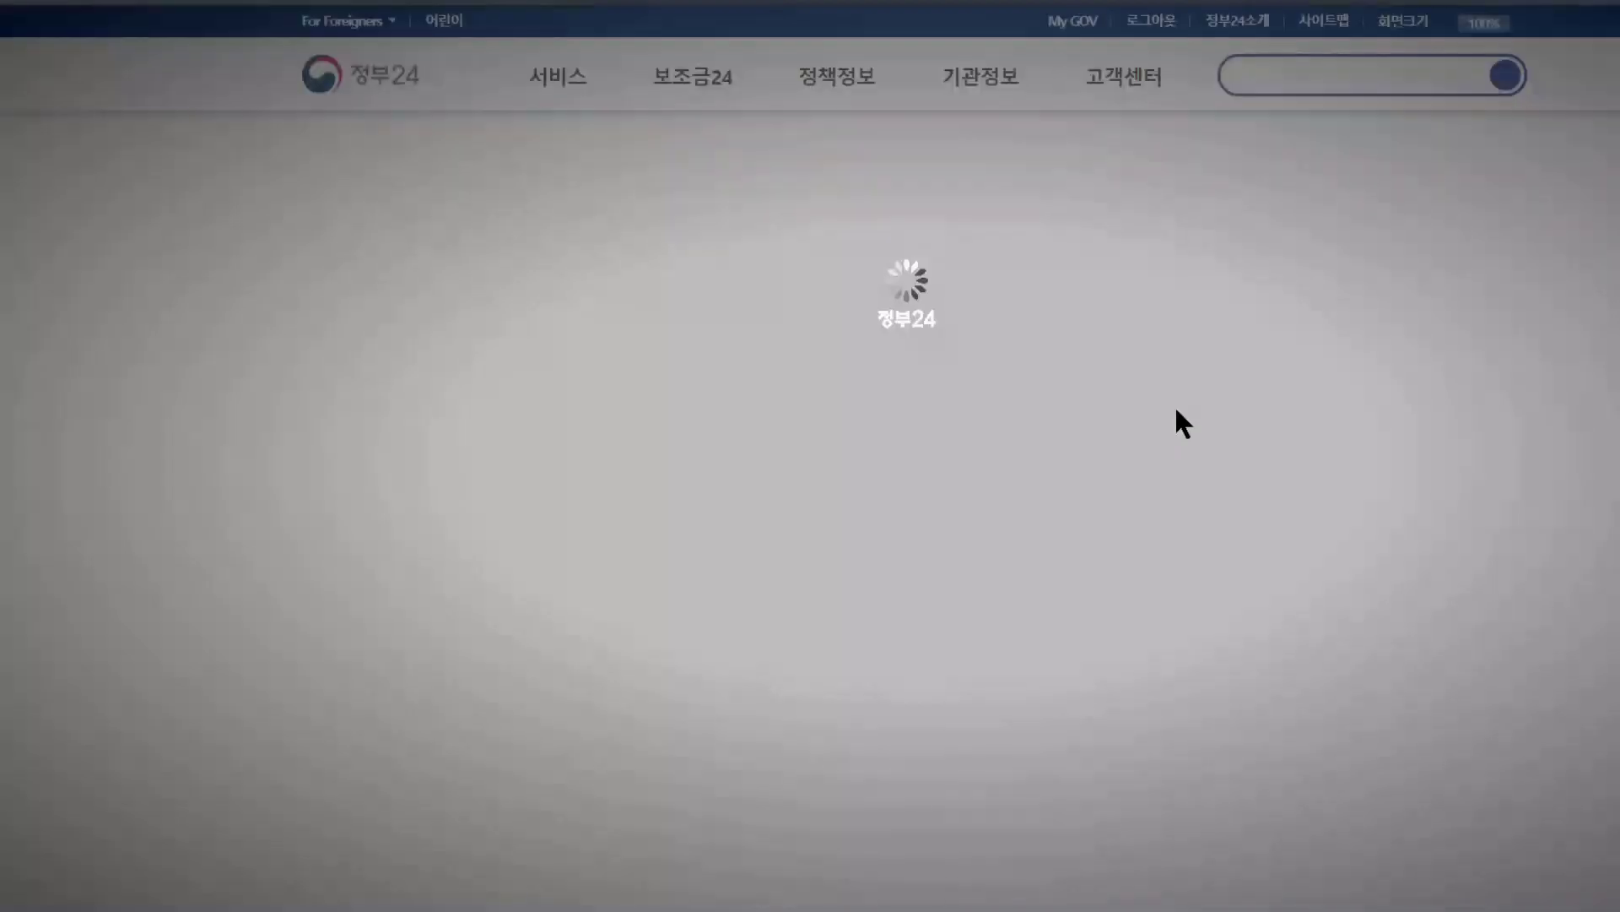
Set the certificate's 증명서사용목적 to 그 밖의 목적 and select its detail field
scroll(1177, 413, "down", 8)
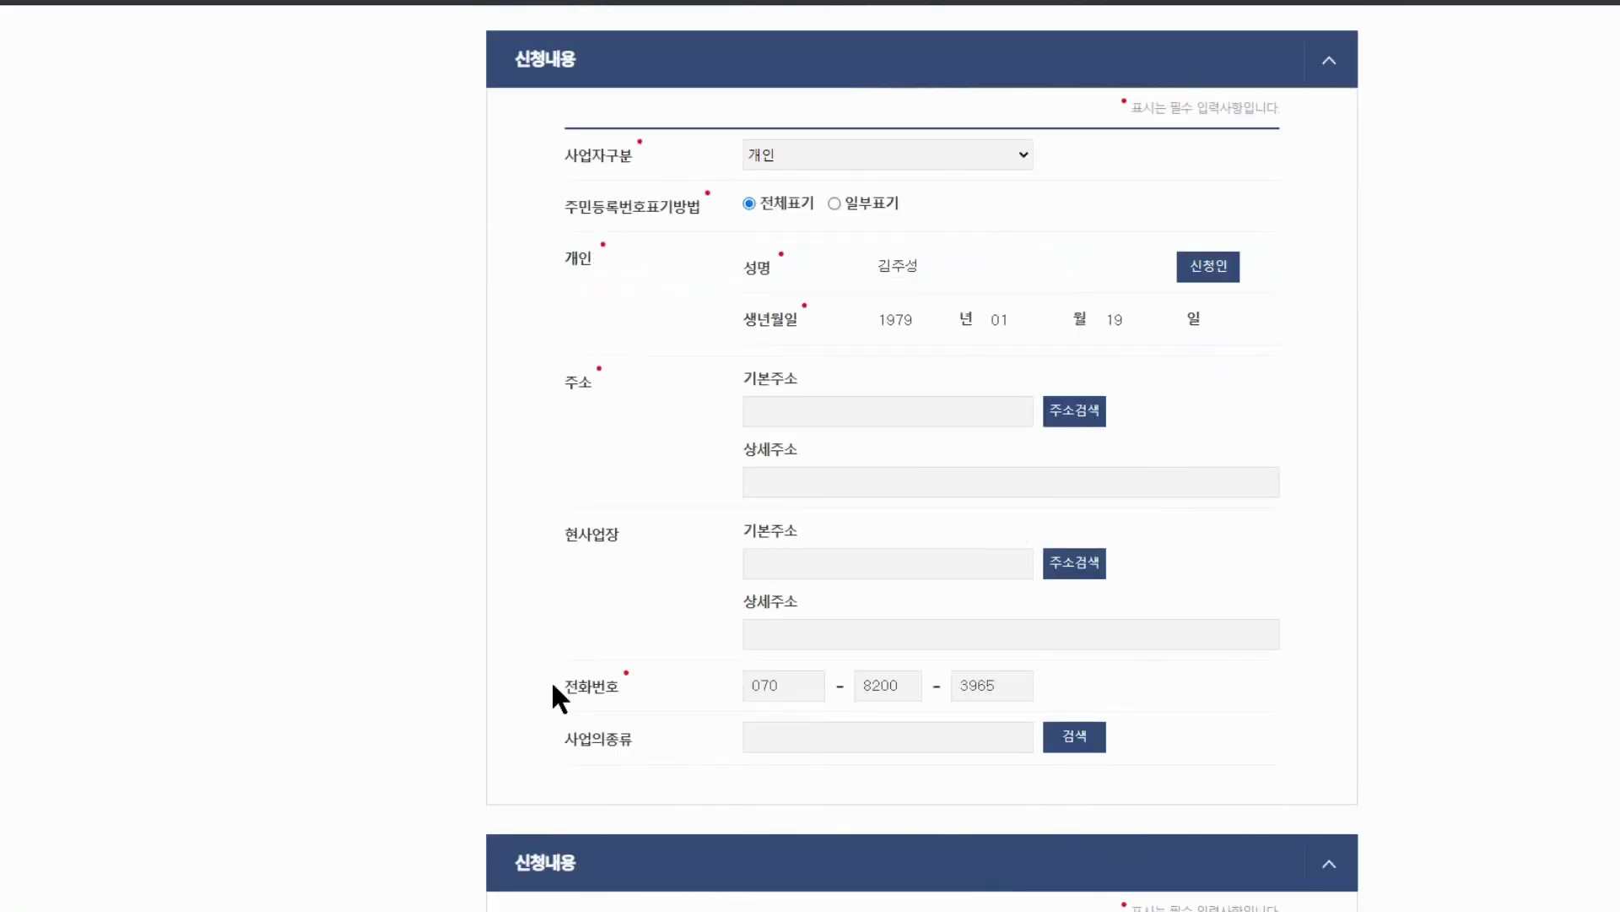
scroll(771, 384, "down", 5)
scroll(1070, 241, "down", 1)
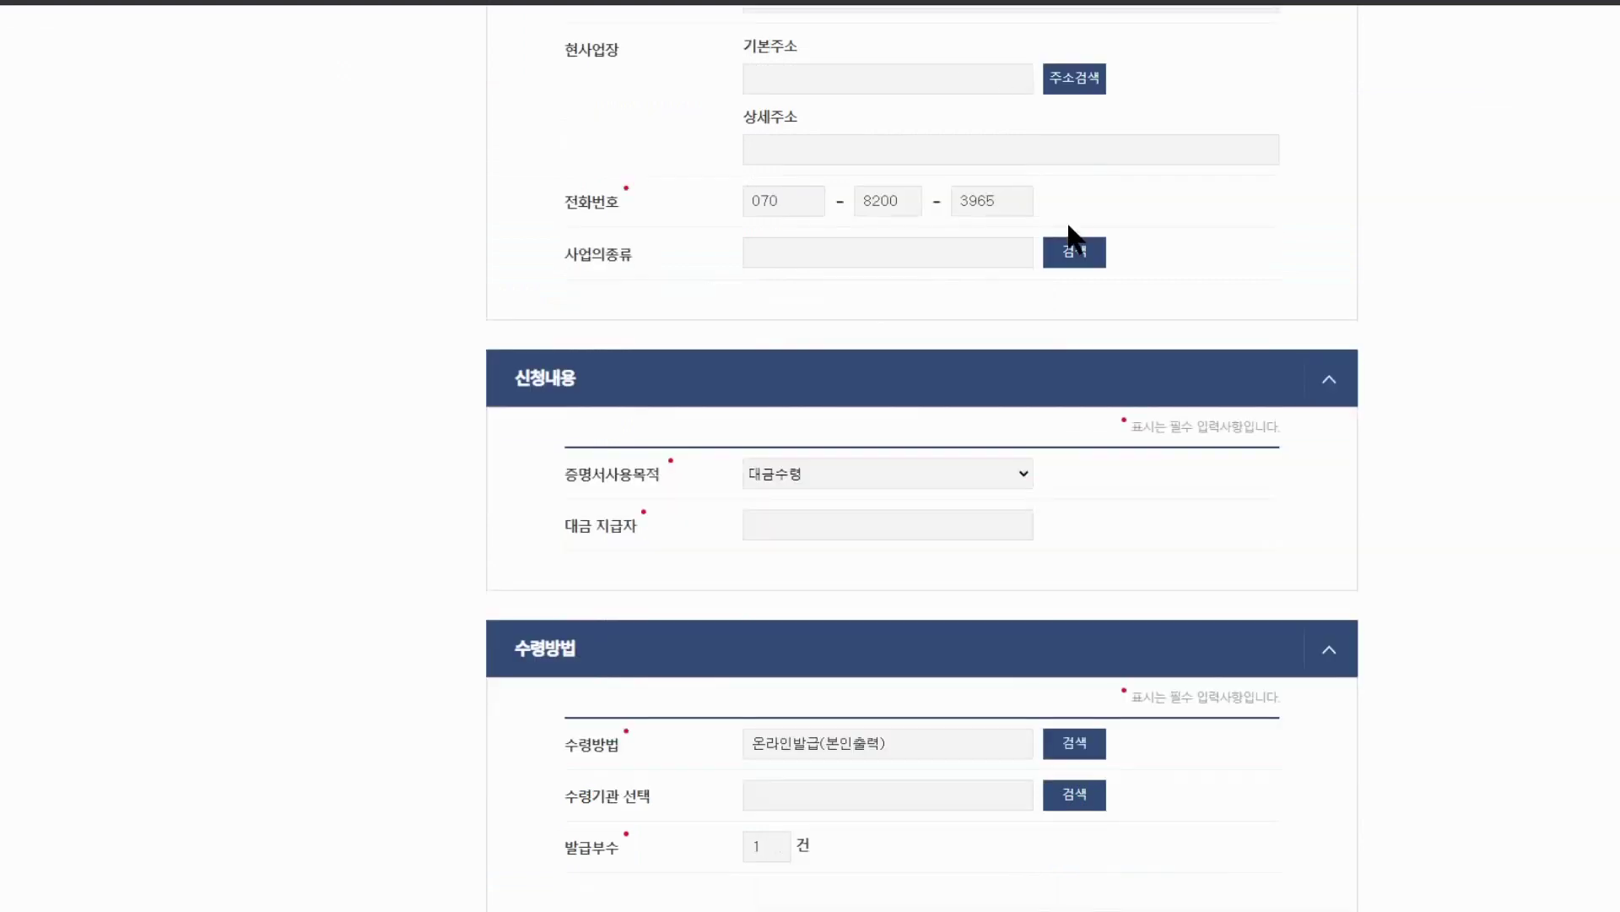
scroll(1069, 241, "down", 1)
left_click(849, 378)
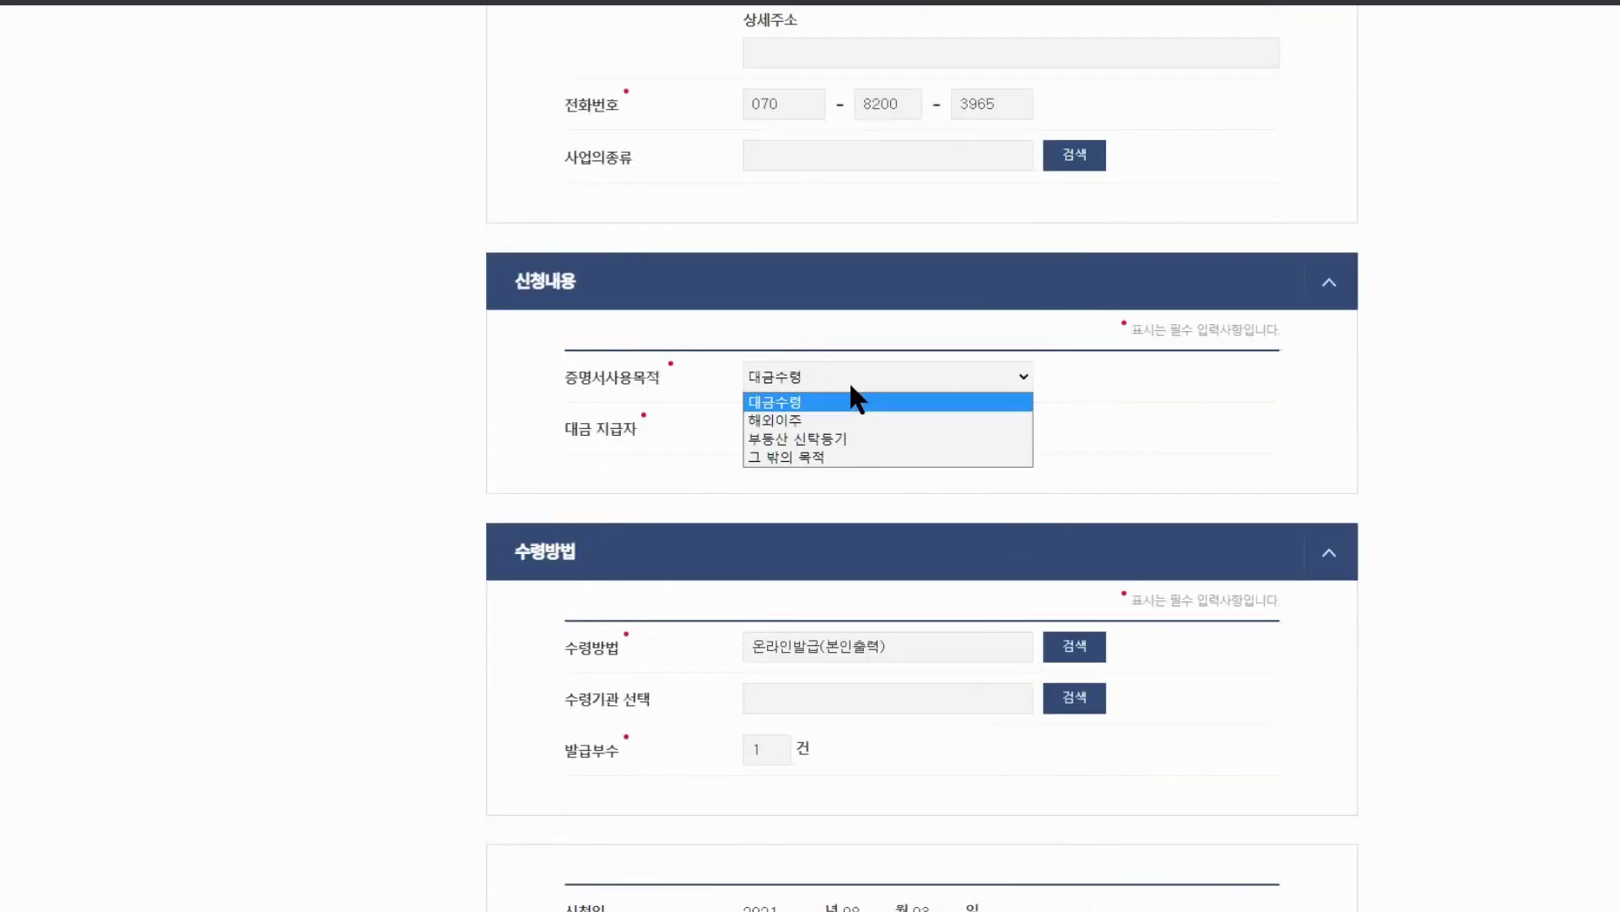
left_click(810, 458)
left_click(816, 436)
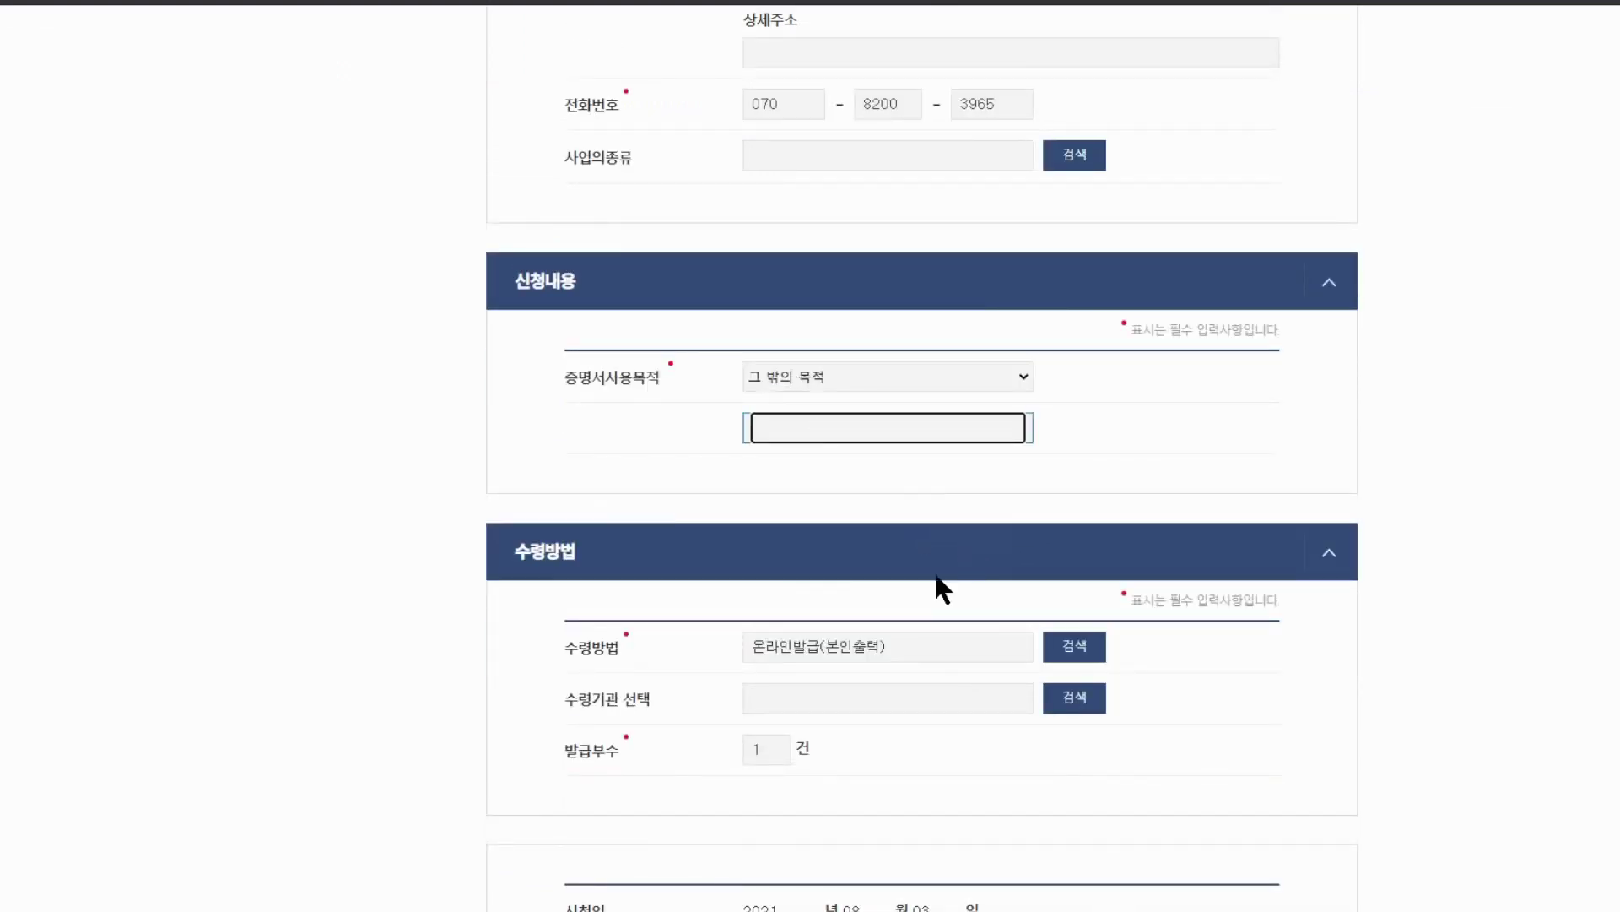
scroll(1067, 716, "down", 8)
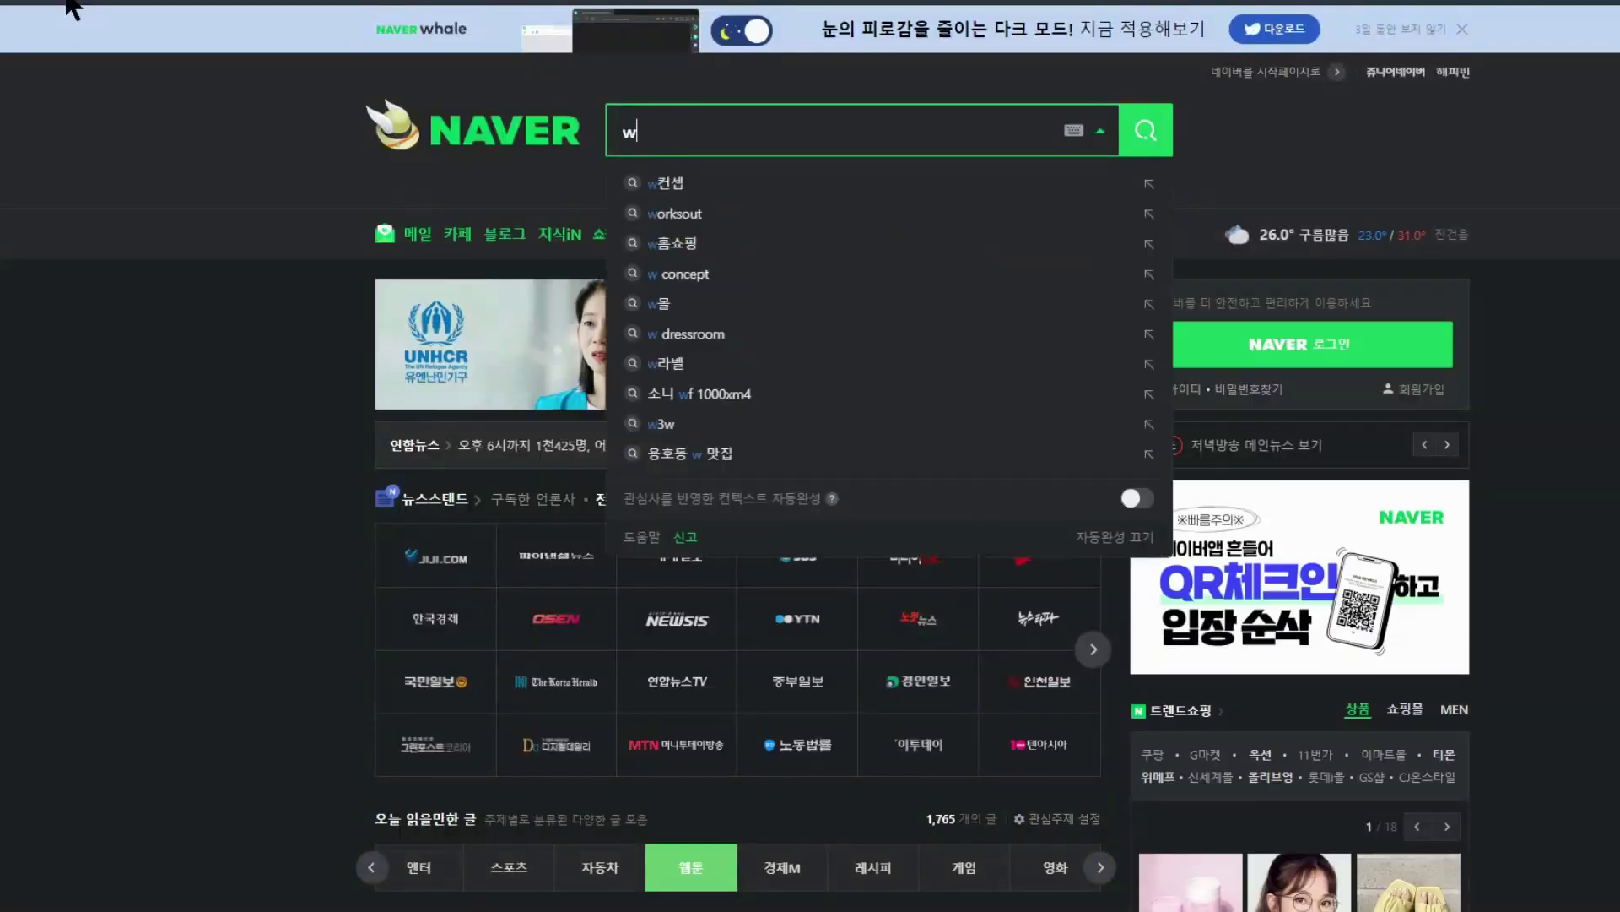
Search Naver for 중소기업현황정보시스템 and open the official SMINFO site from the results
type("중소")
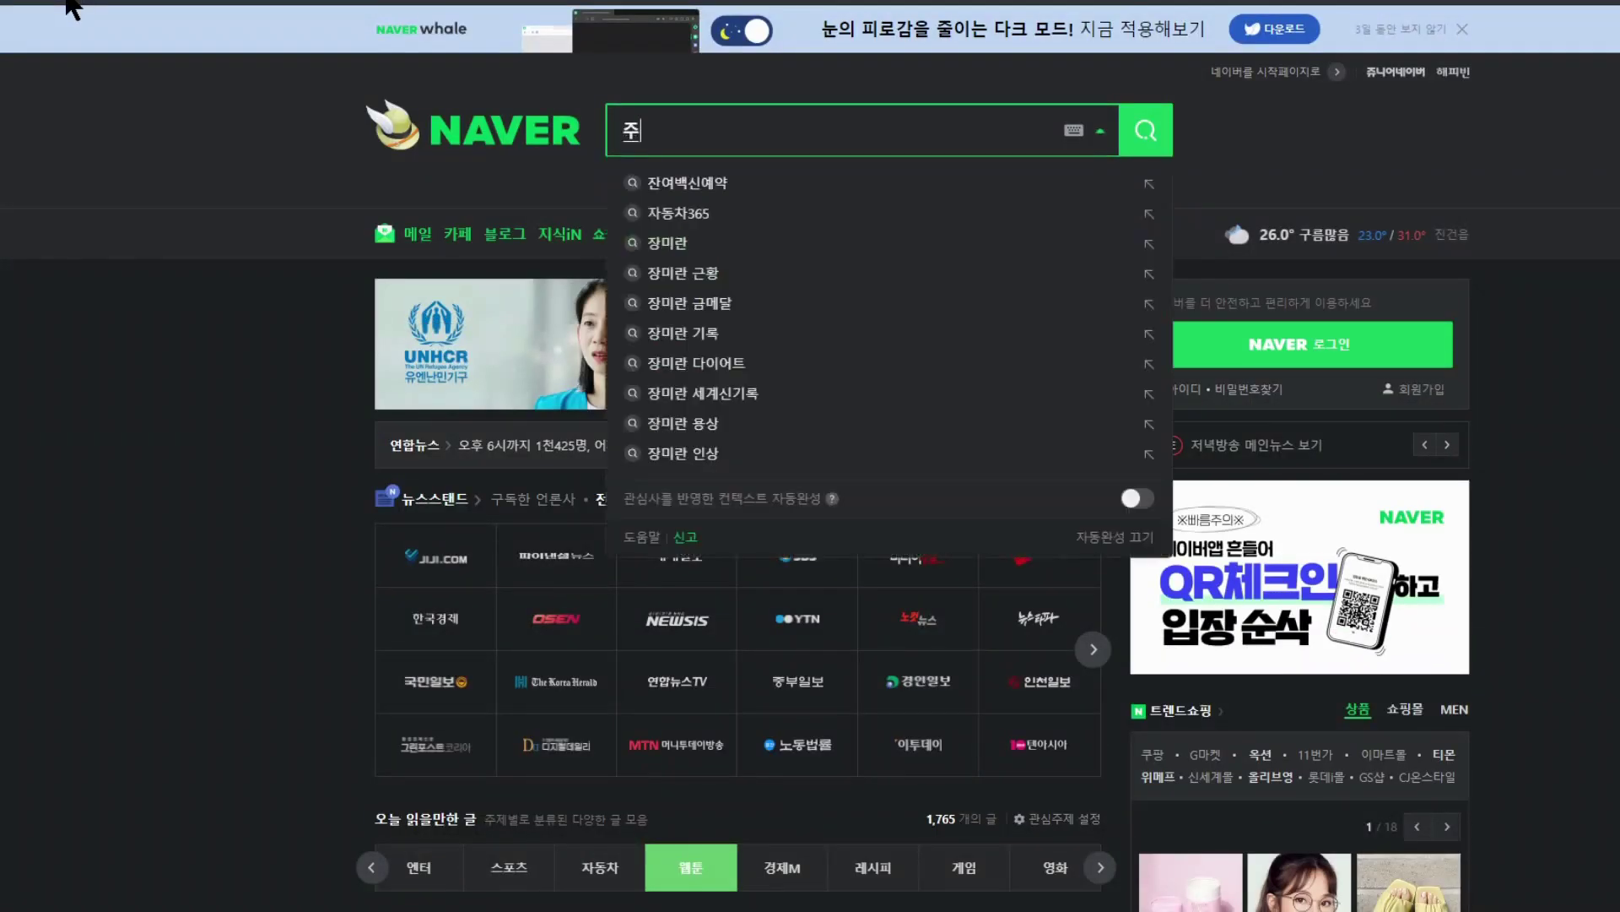
type("기업확인서")
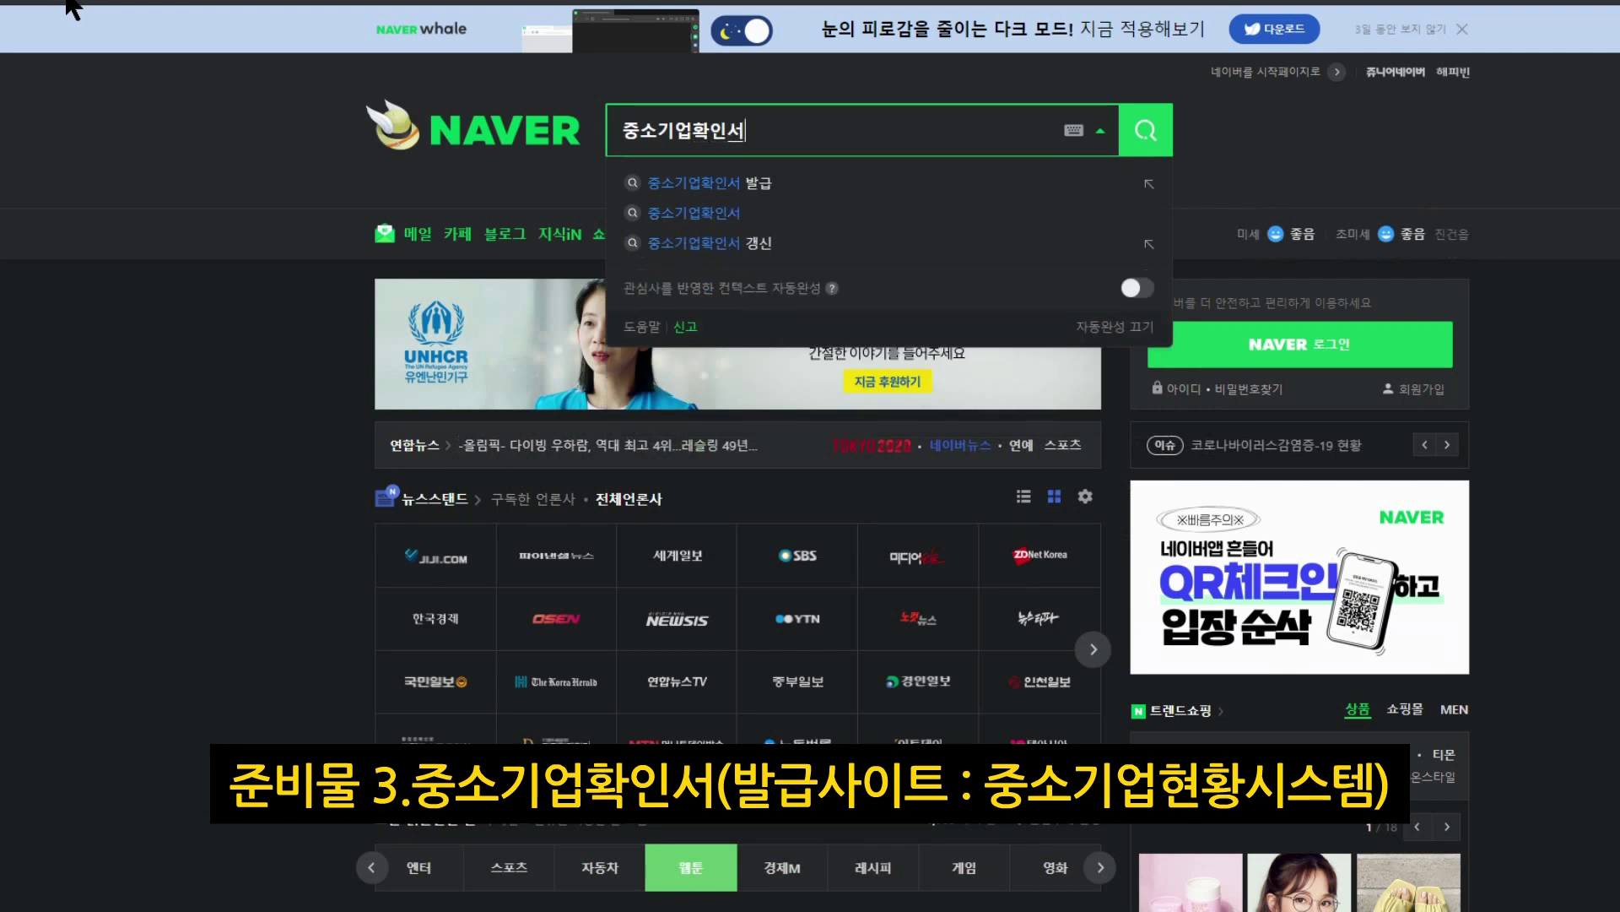
key("BackSpace")
key("BackSpace")
key("BackSpace")
type("현황정")
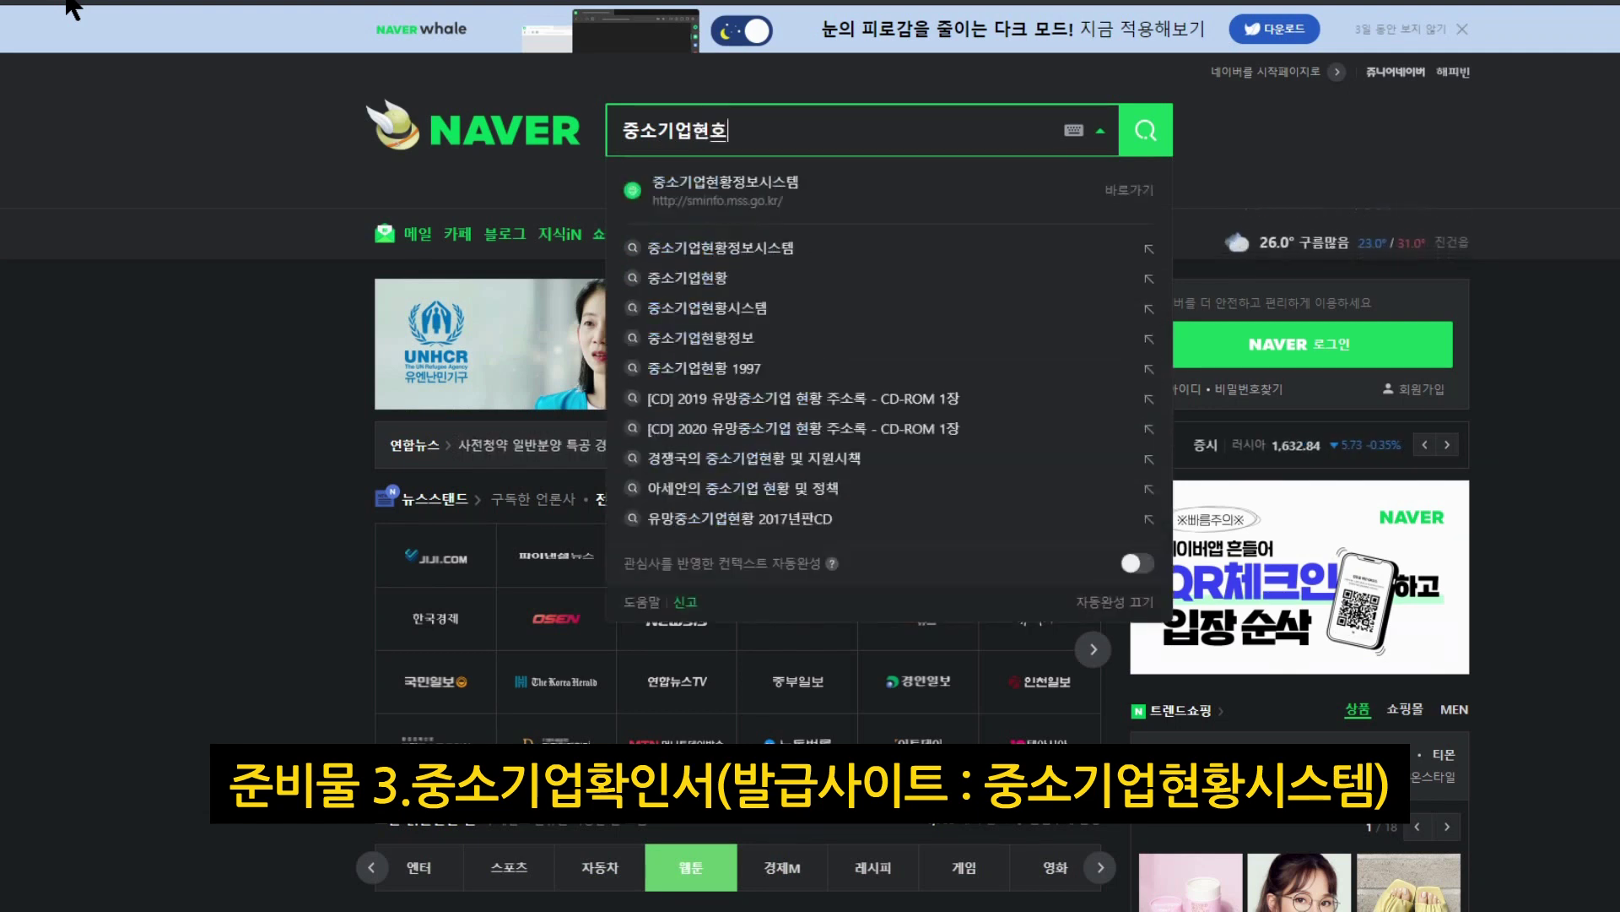
type("보시스템")
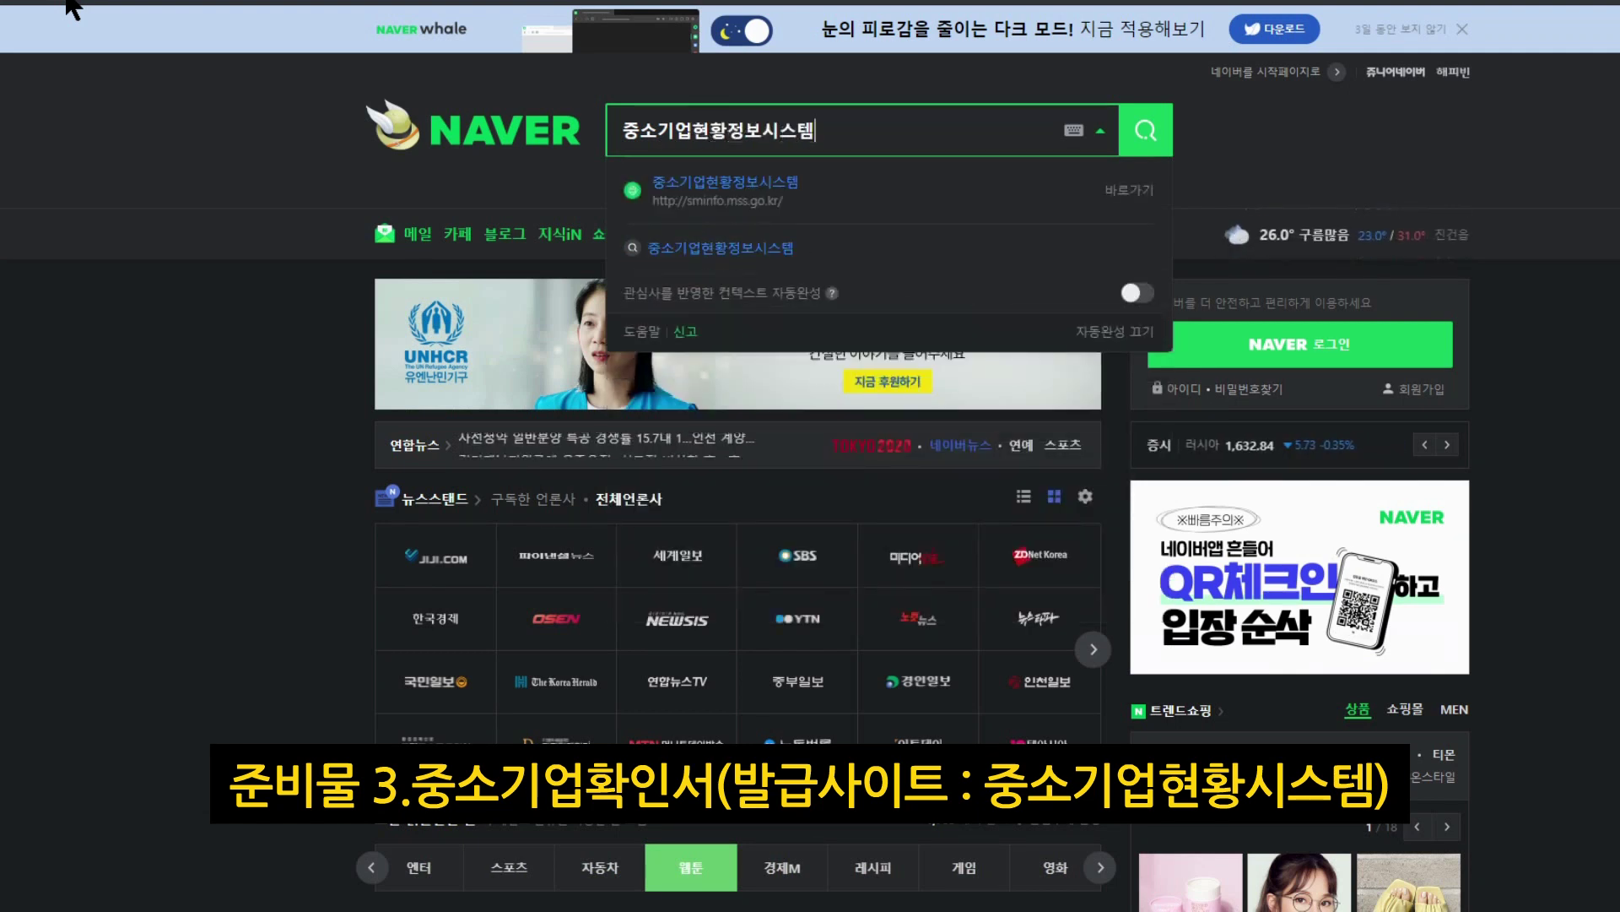
key("Return")
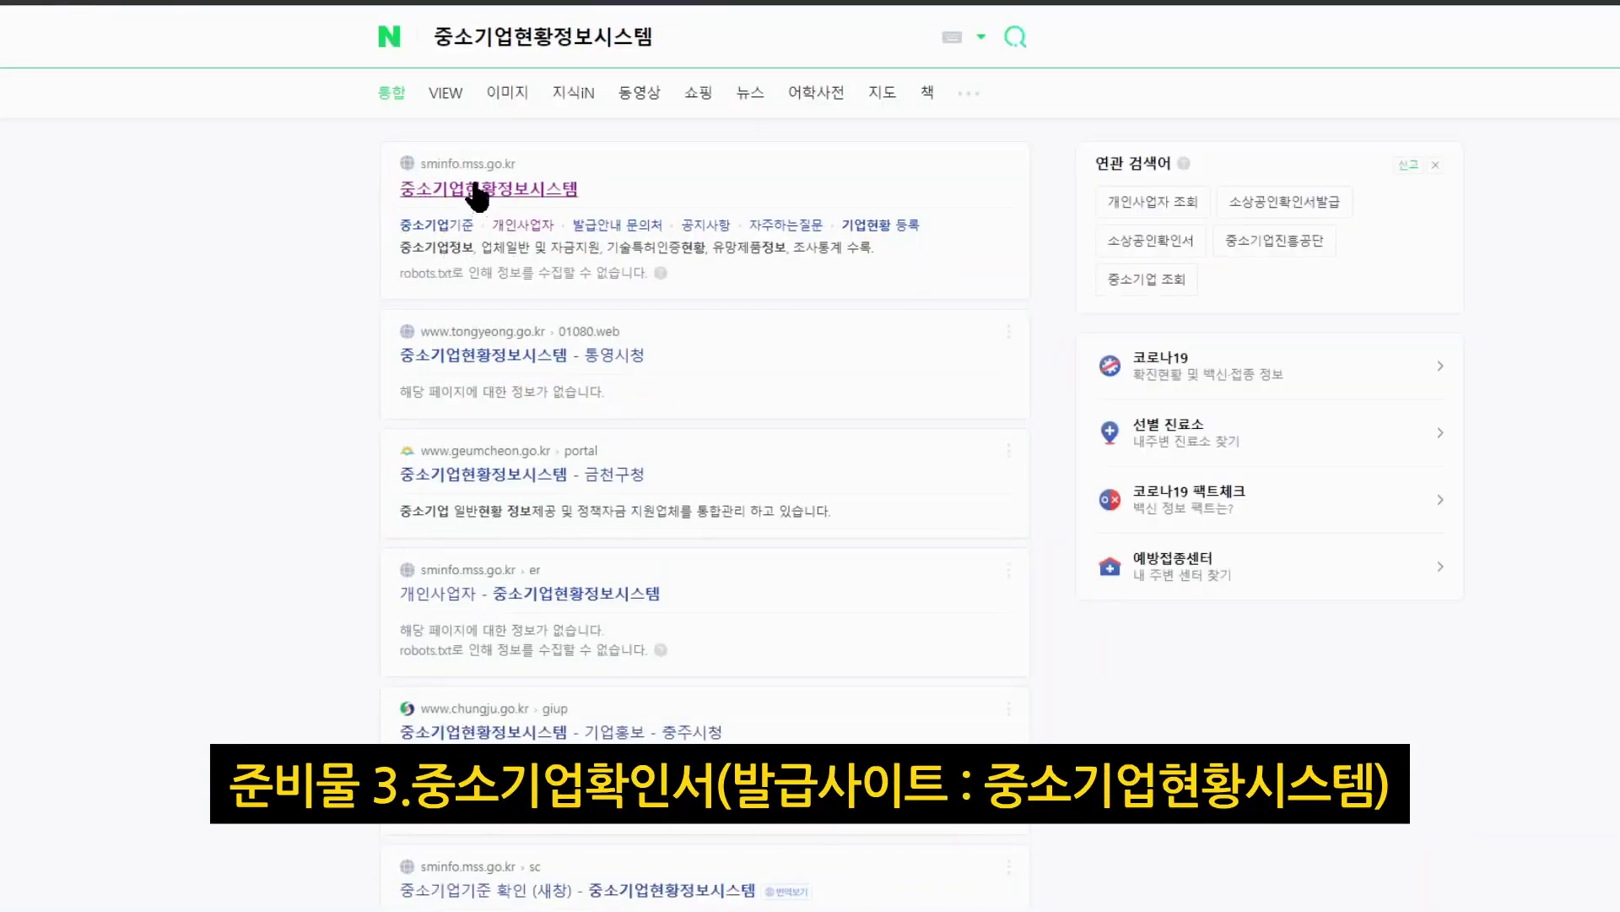
left_click(475, 189)
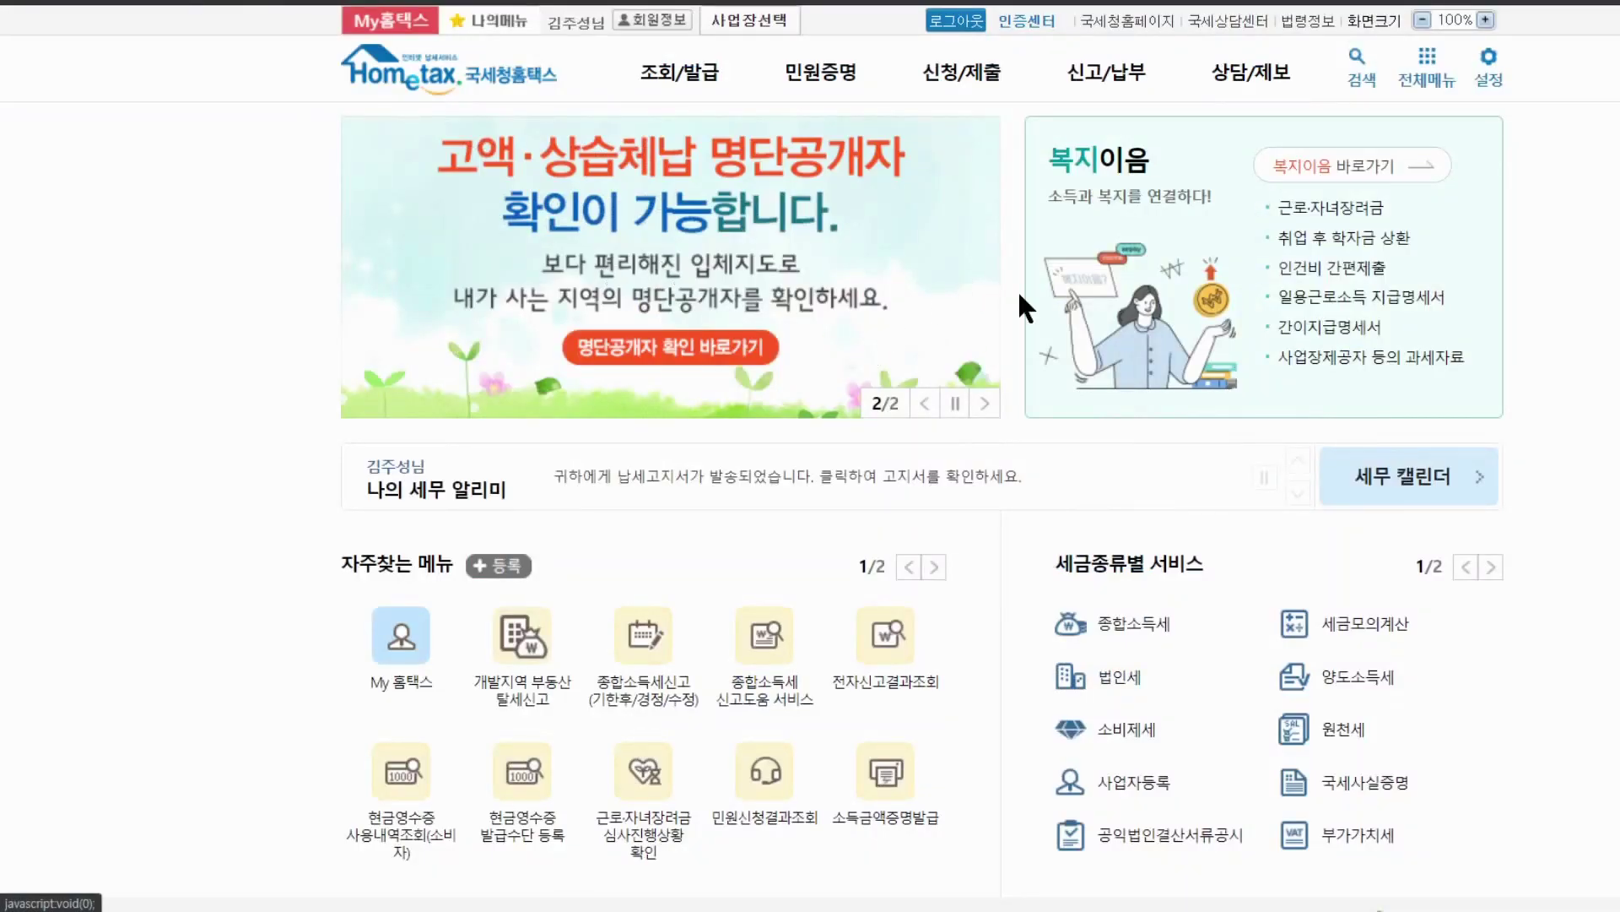
Open the 부가가치세 과세표준증명 application form from Hometax's 민원증명 menu
mouse_move(825, 84)
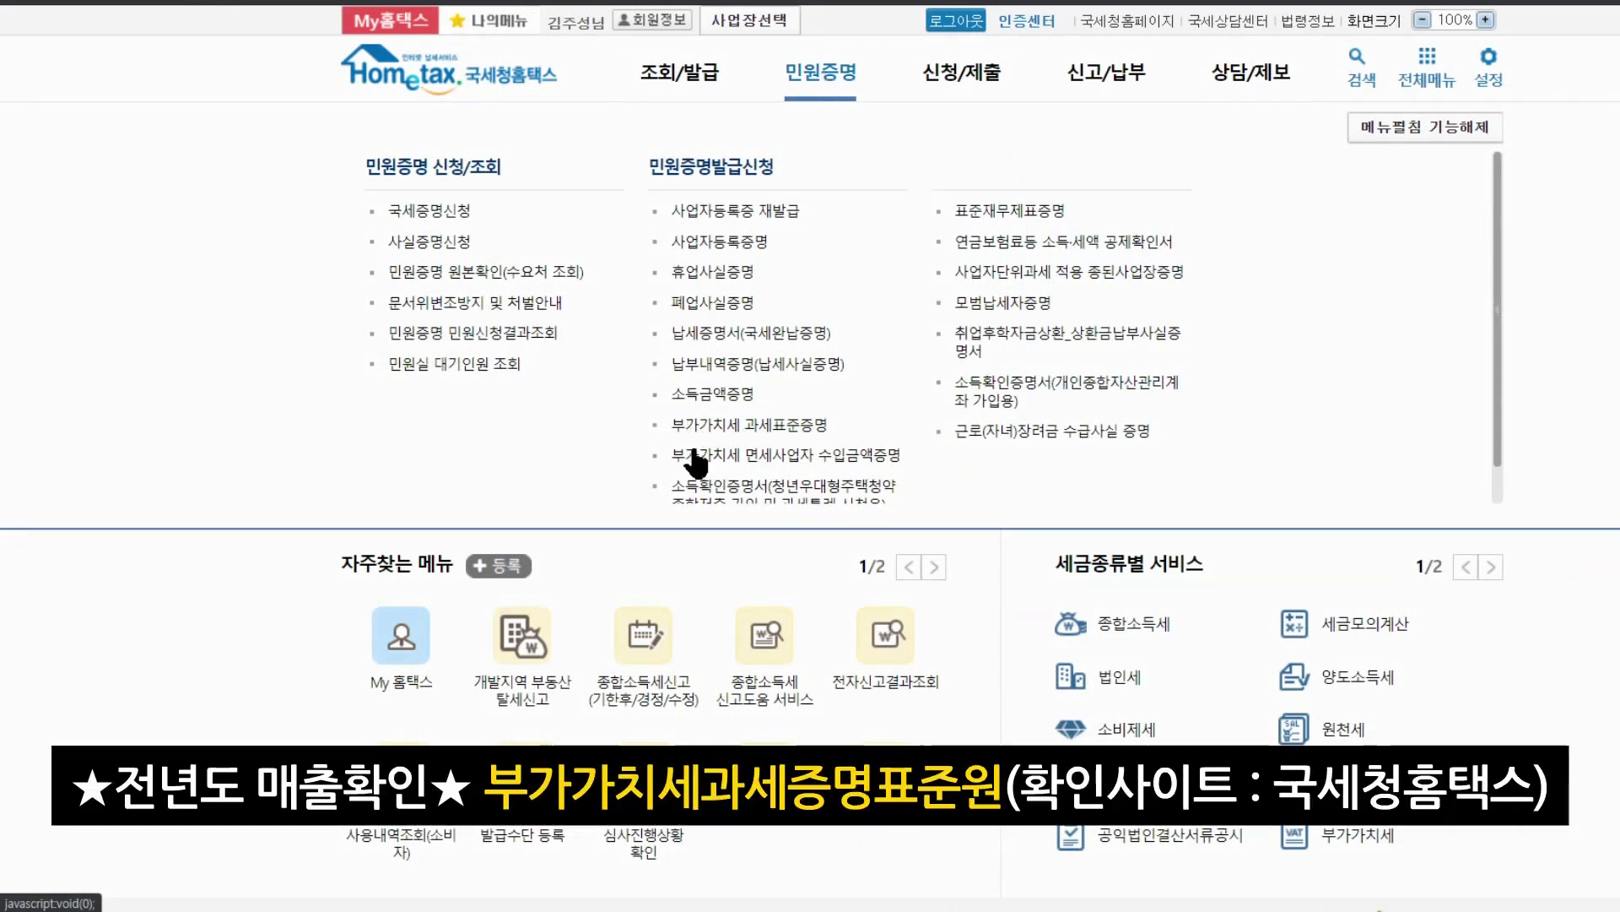
left_click(811, 424)
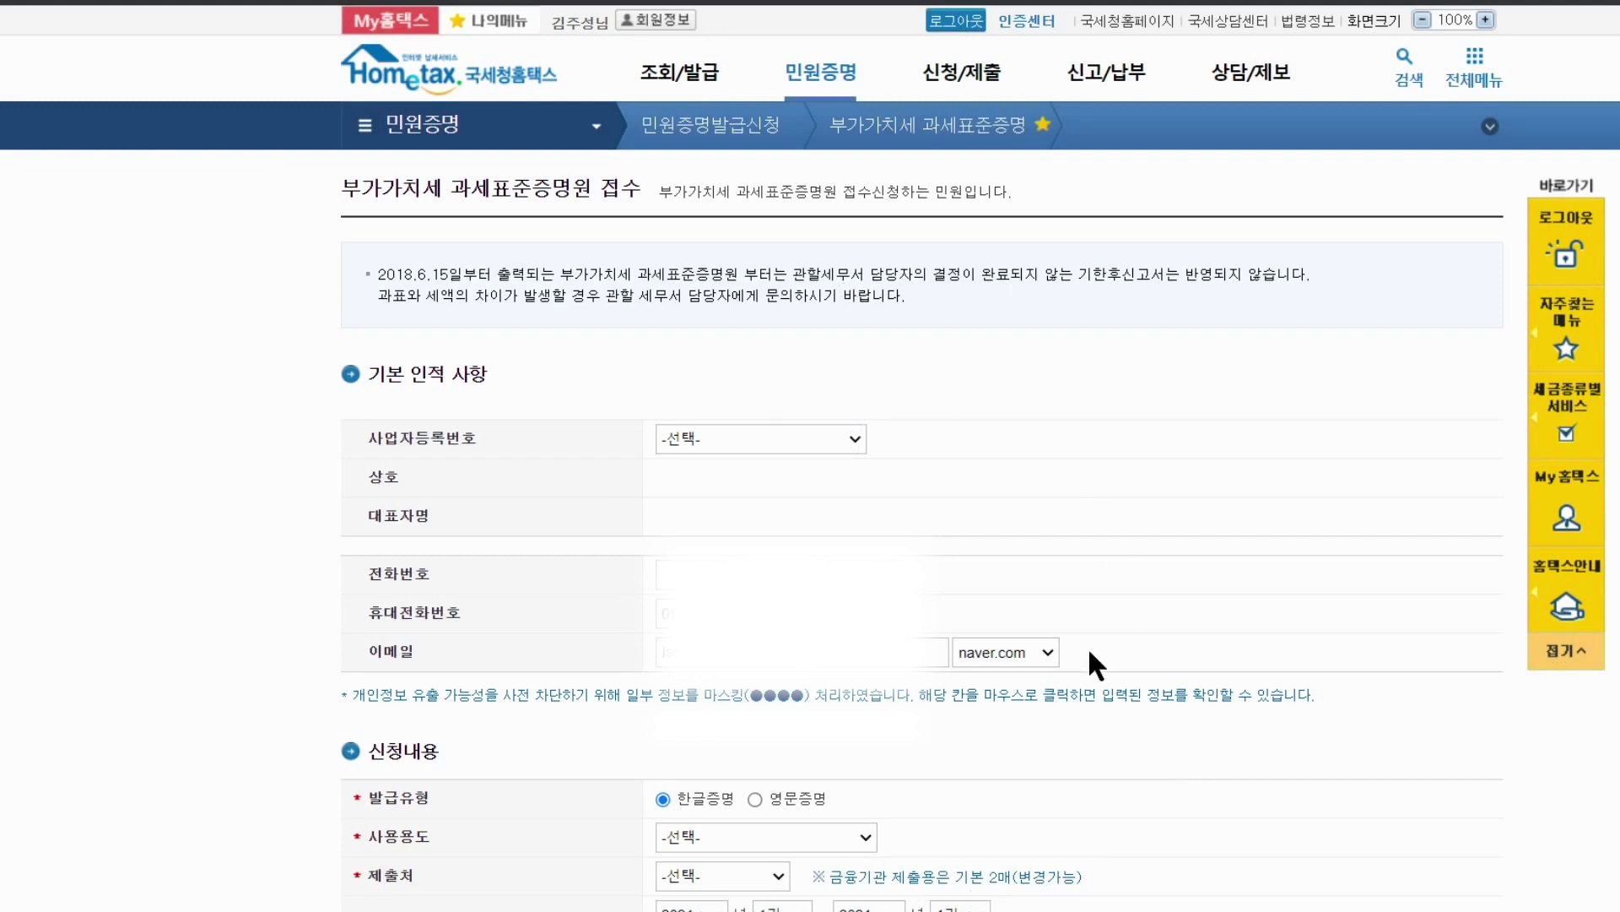
scroll(1046, 656, "down", 5)
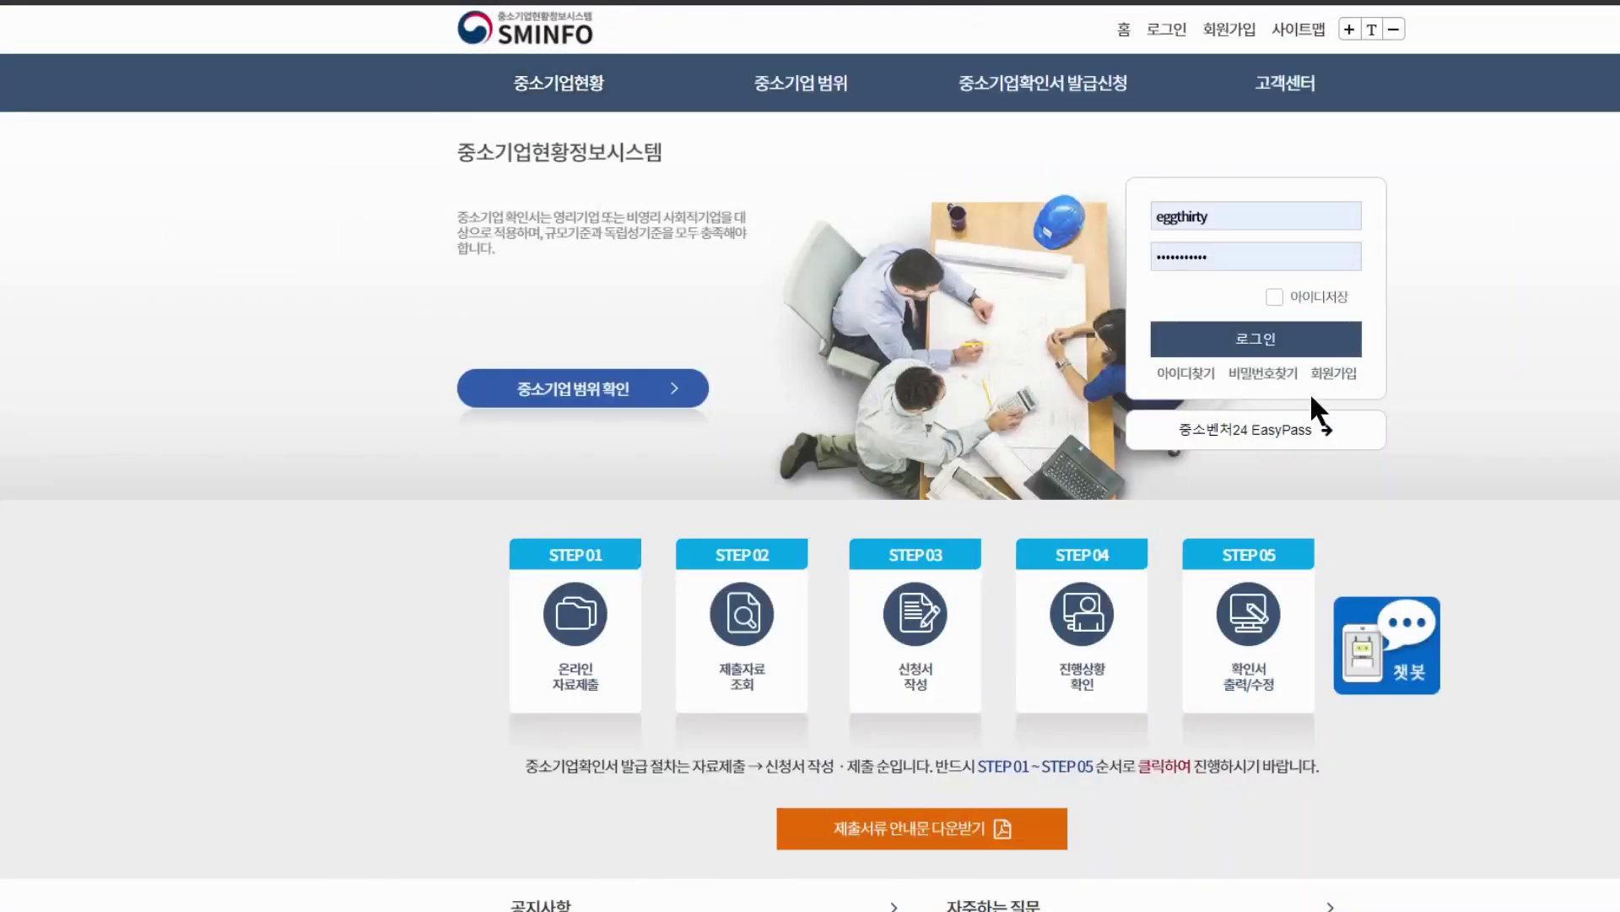
Start SMINFO general membership signup and agree to all four terms and consents
left_click(1334, 374)
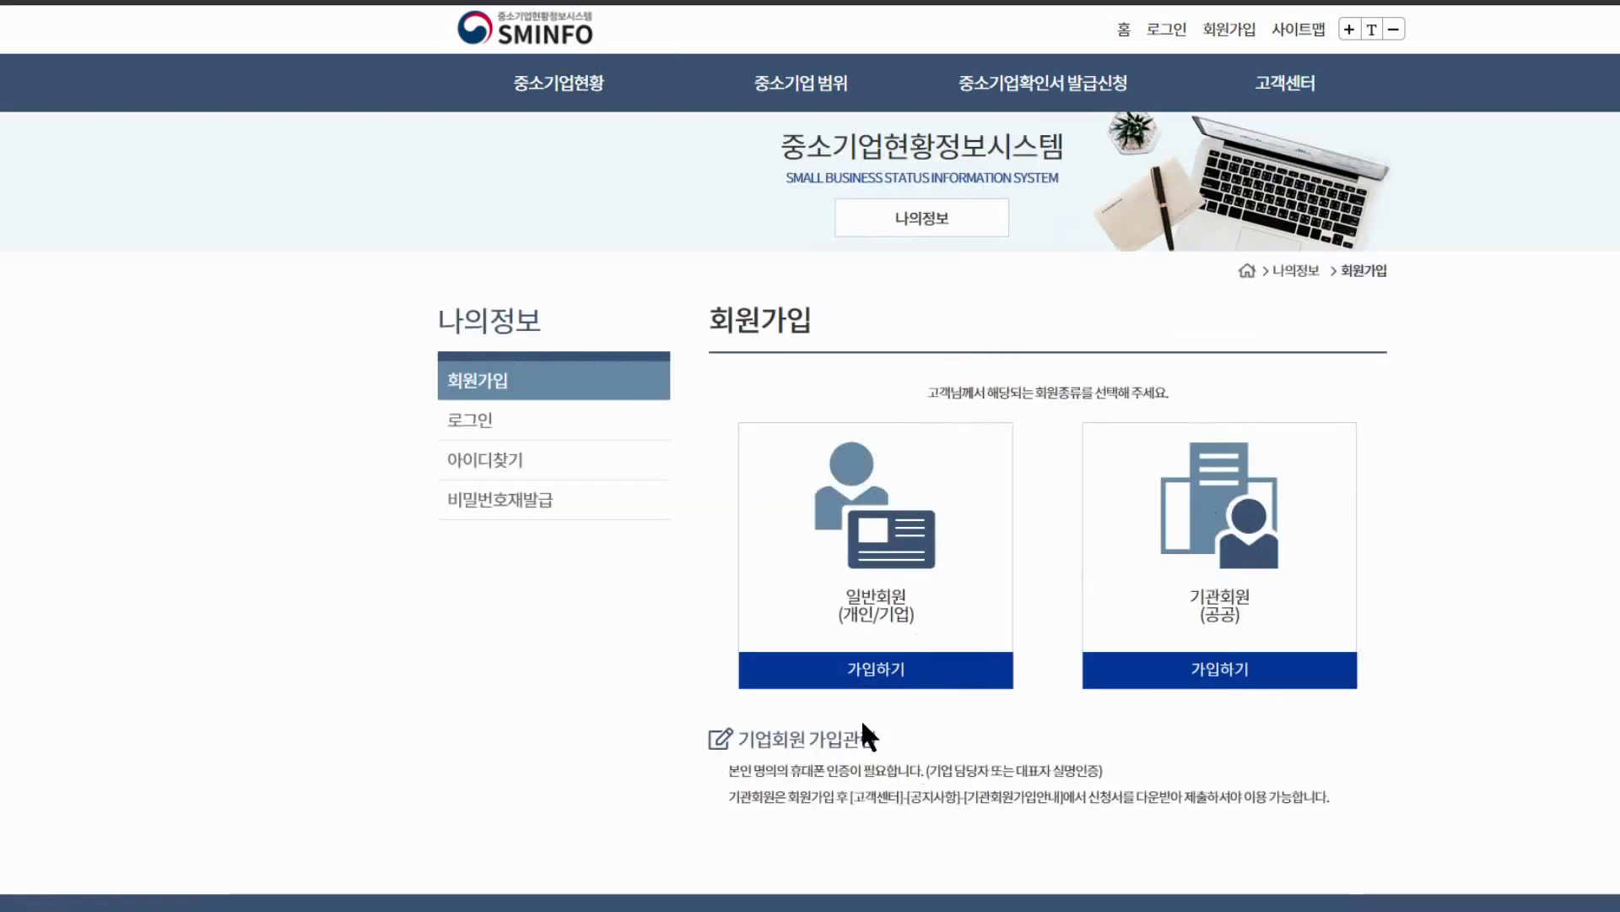
left_click(912, 683)
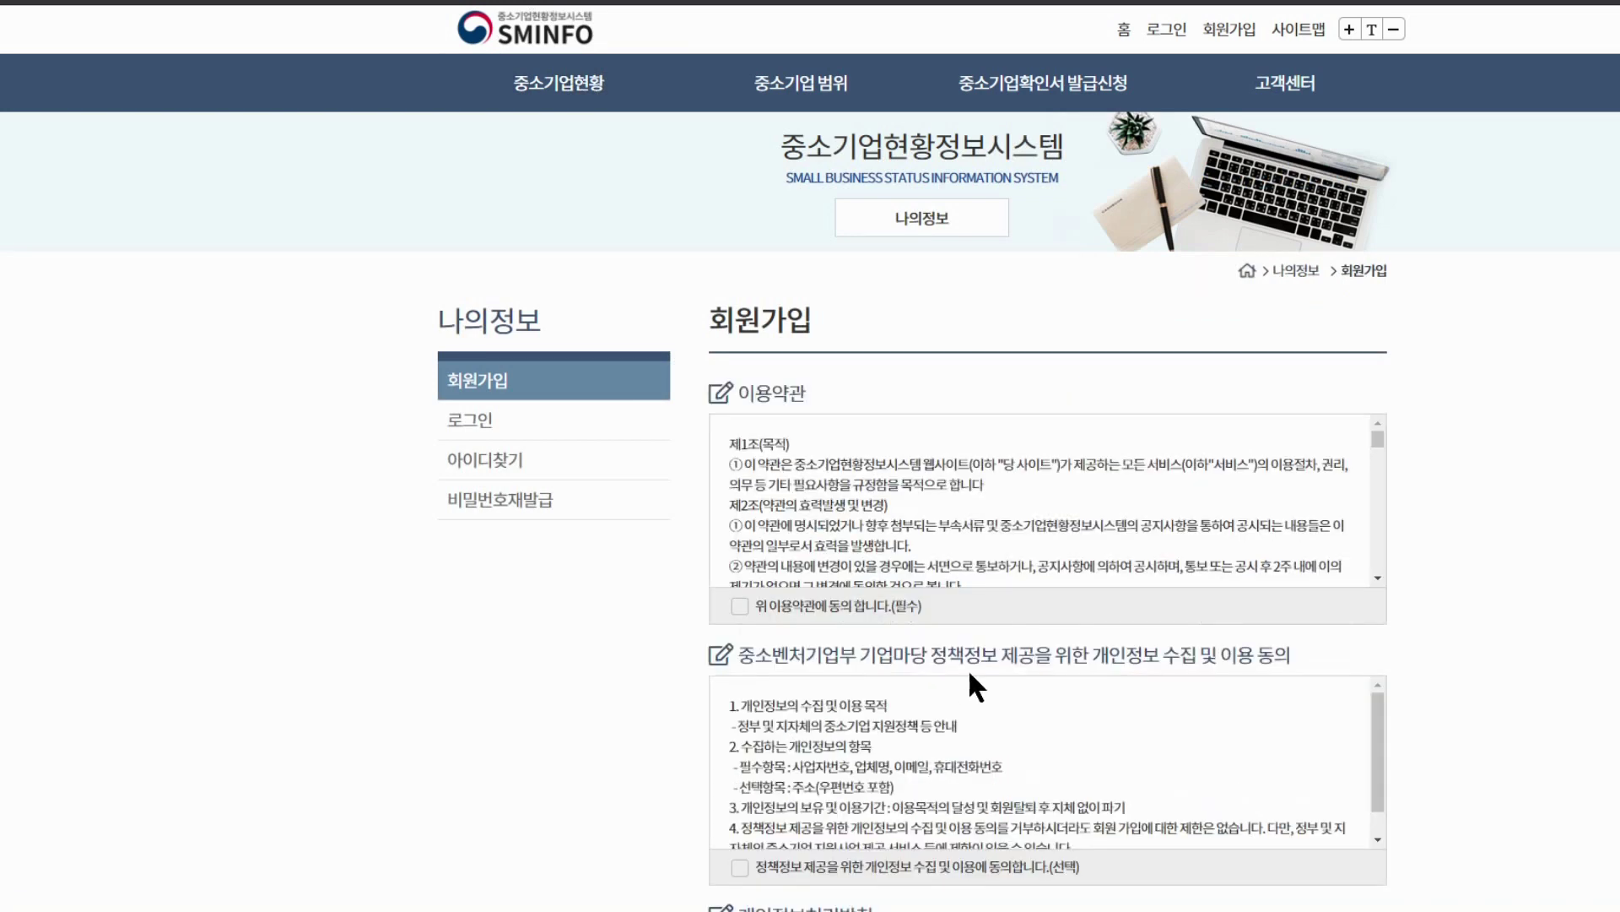
left_click(740, 606)
scroll(709, 650, "down", 2)
left_click(739, 675)
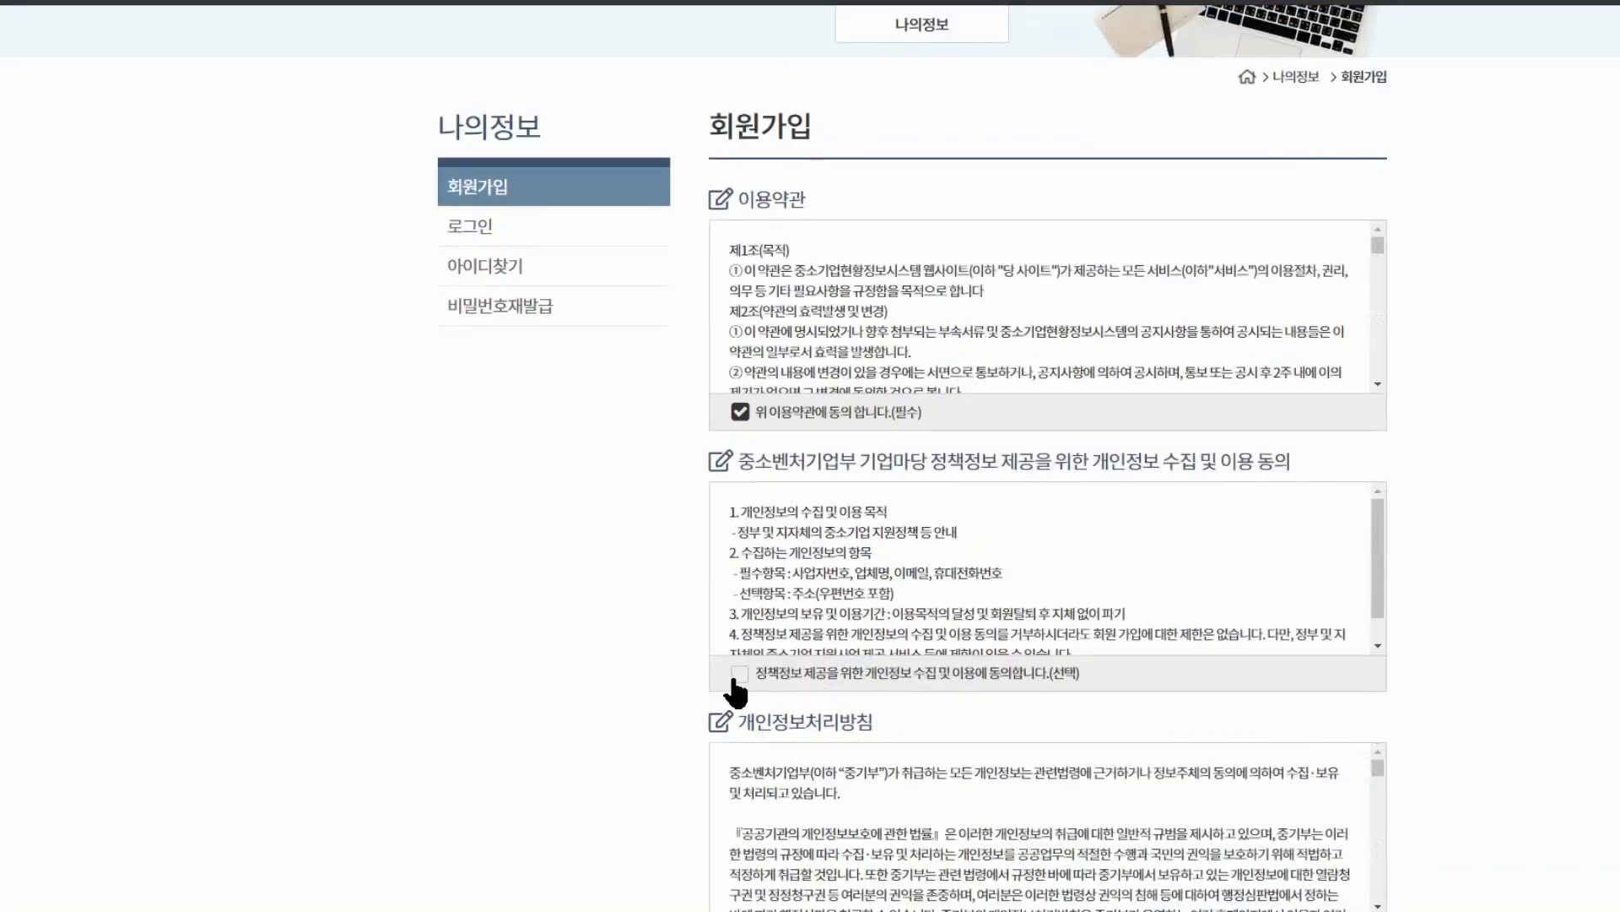
scroll(725, 688, "down", 4)
left_click(740, 546)
left_click(739, 808)
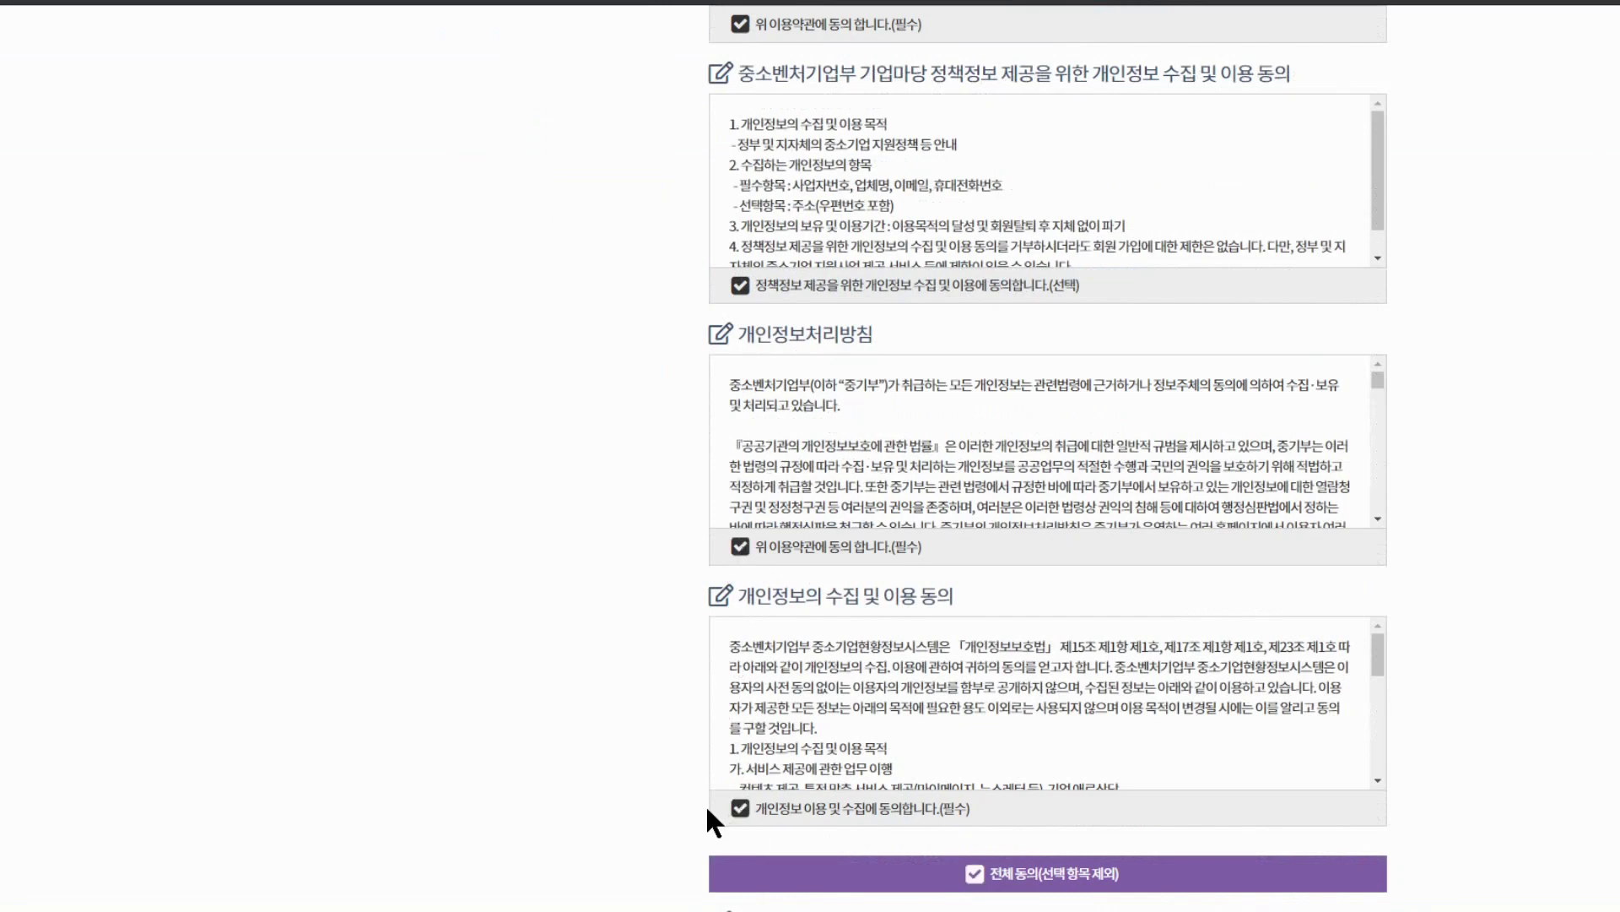
scroll(1095, 606, "down", 3)
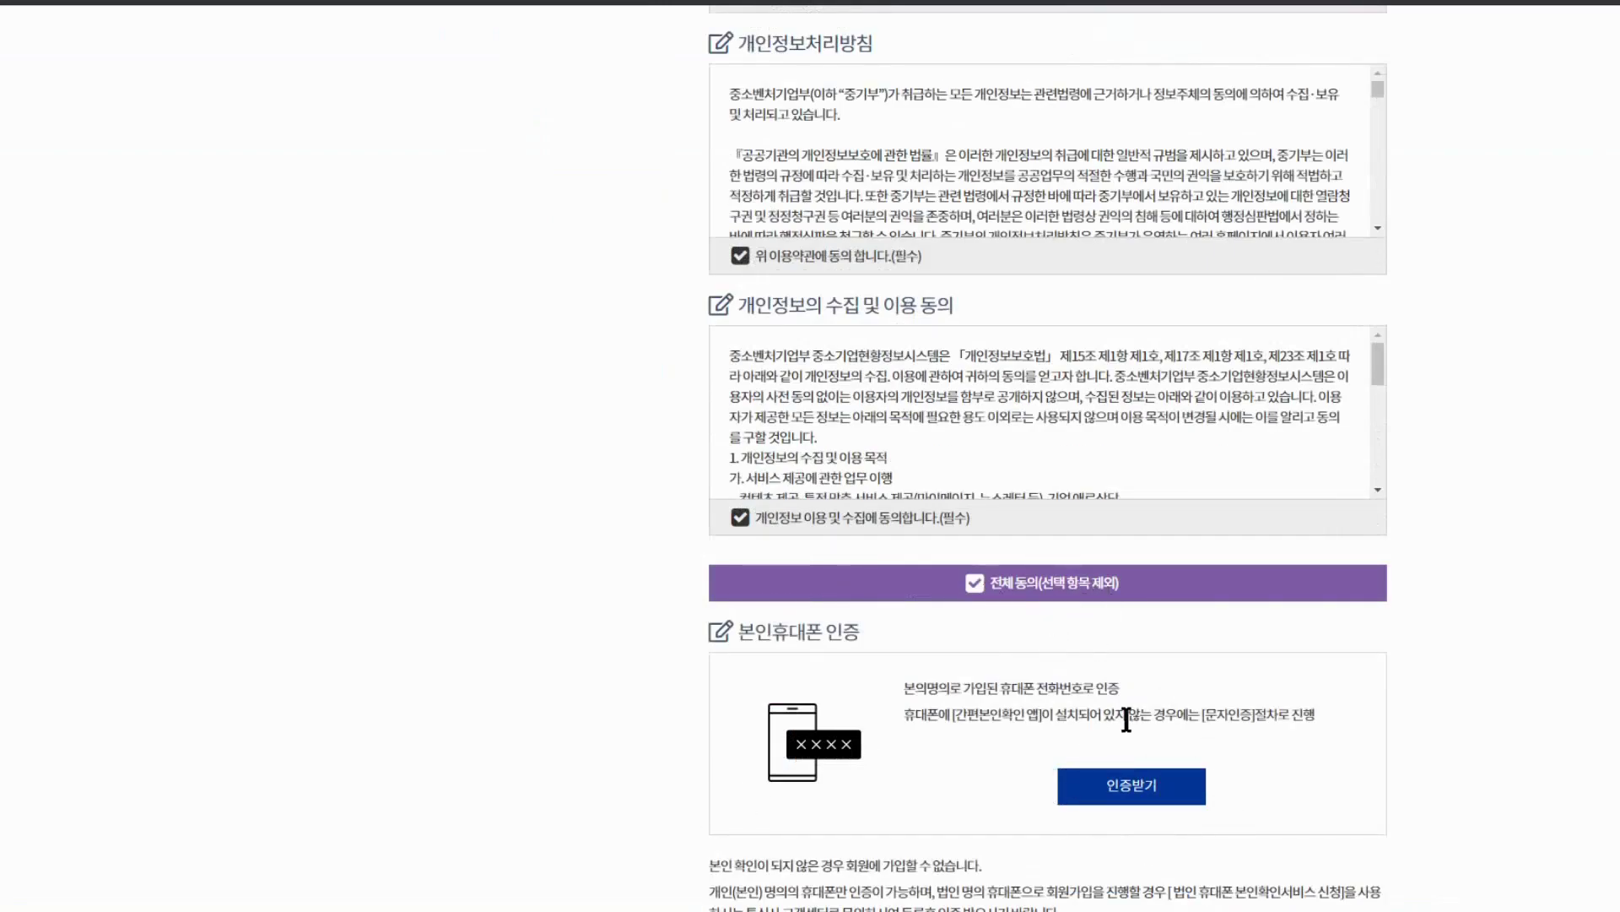
Complete phone identity verification, log in, and proceed past Chrome's insecure-form warning
left_click(1134, 787)
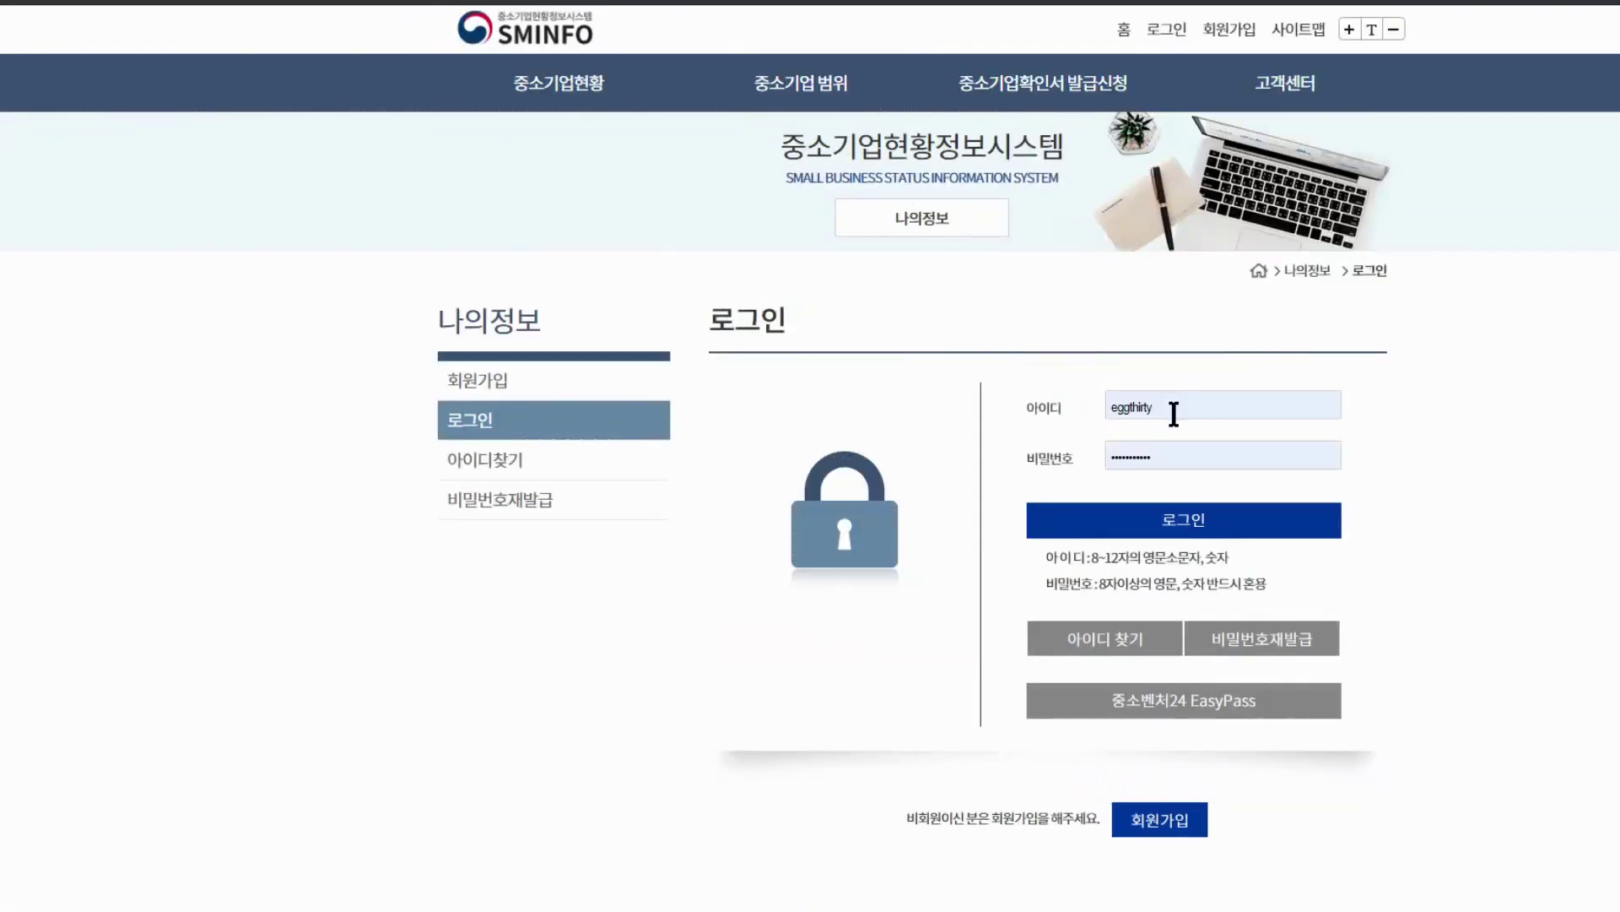
left_click(1183, 520)
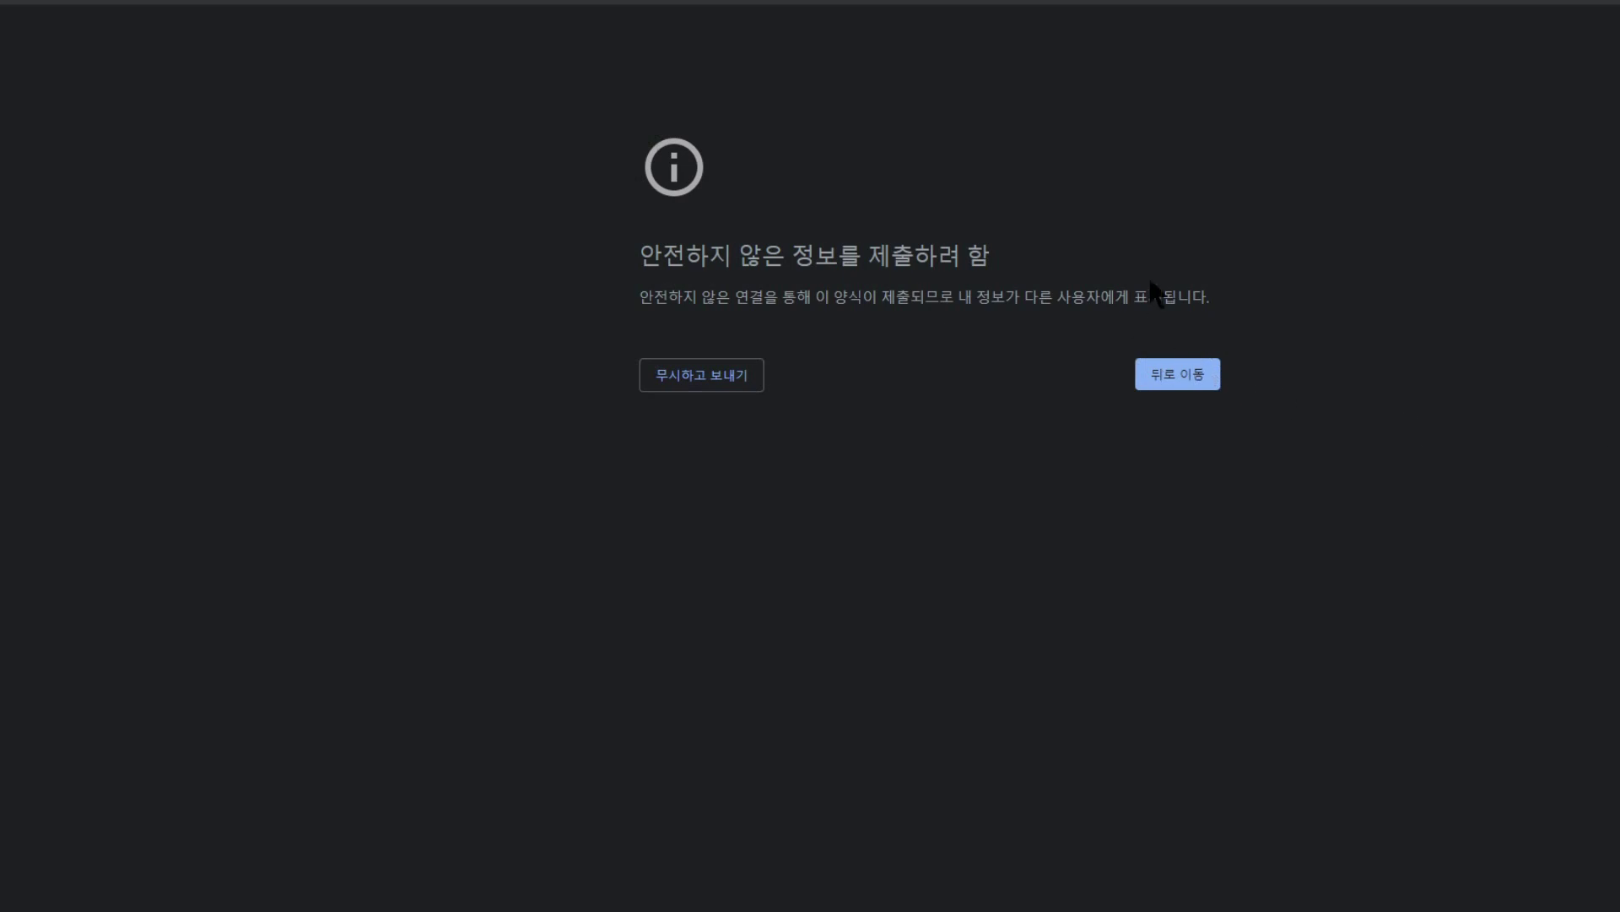
left_click(719, 381)
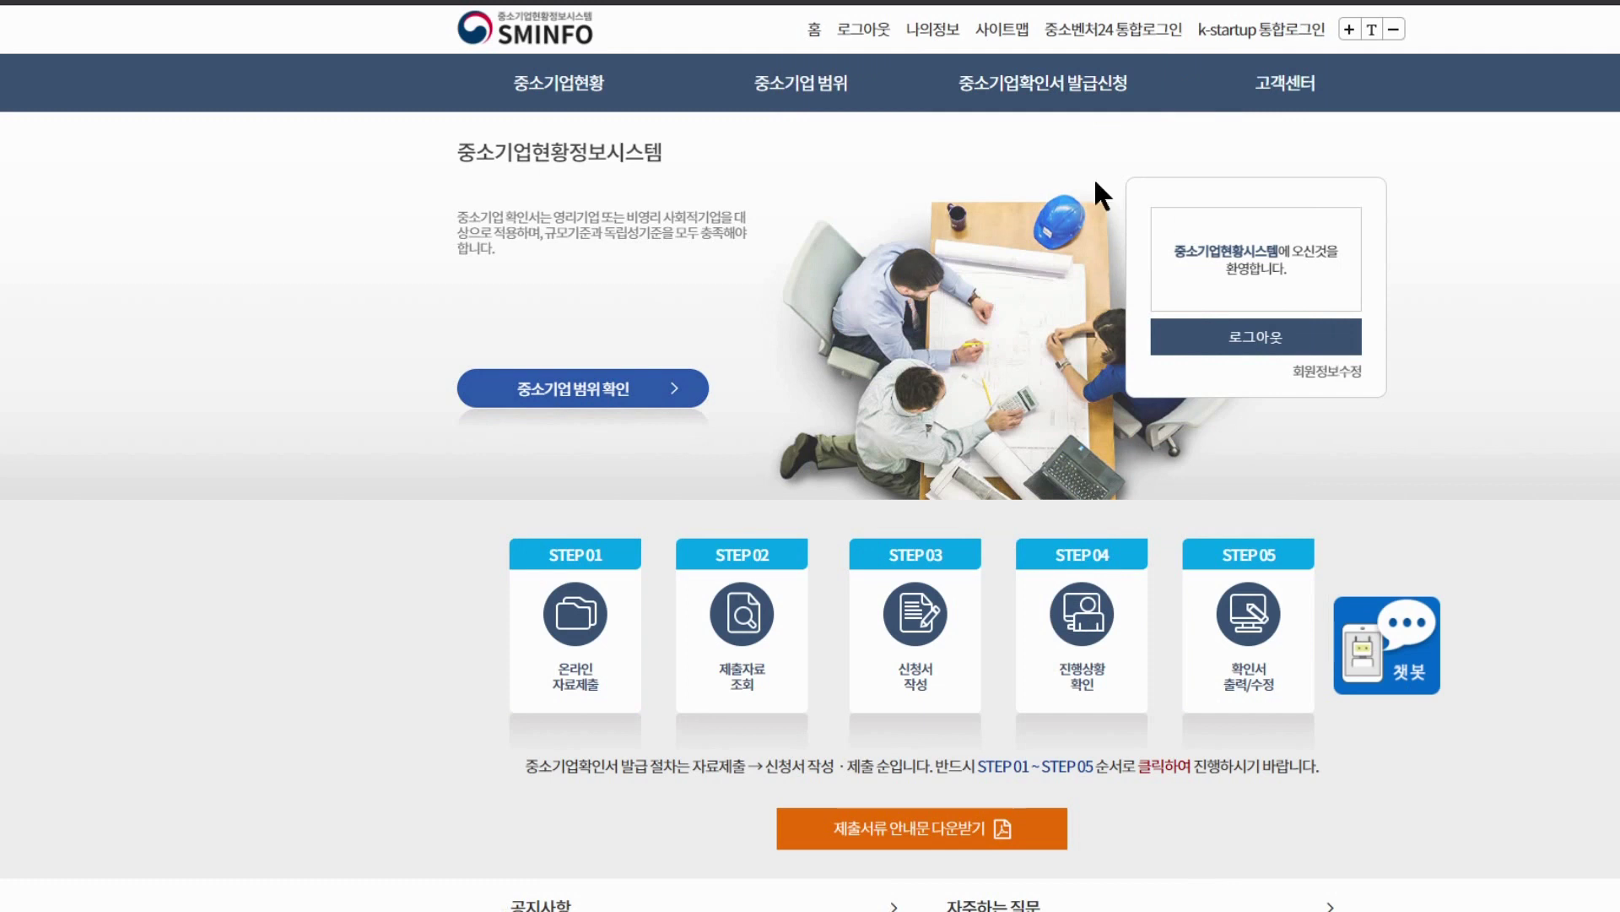
Check the submitted-data lookup page with withholding e-filing as the data type
mouse_move(1050, 95)
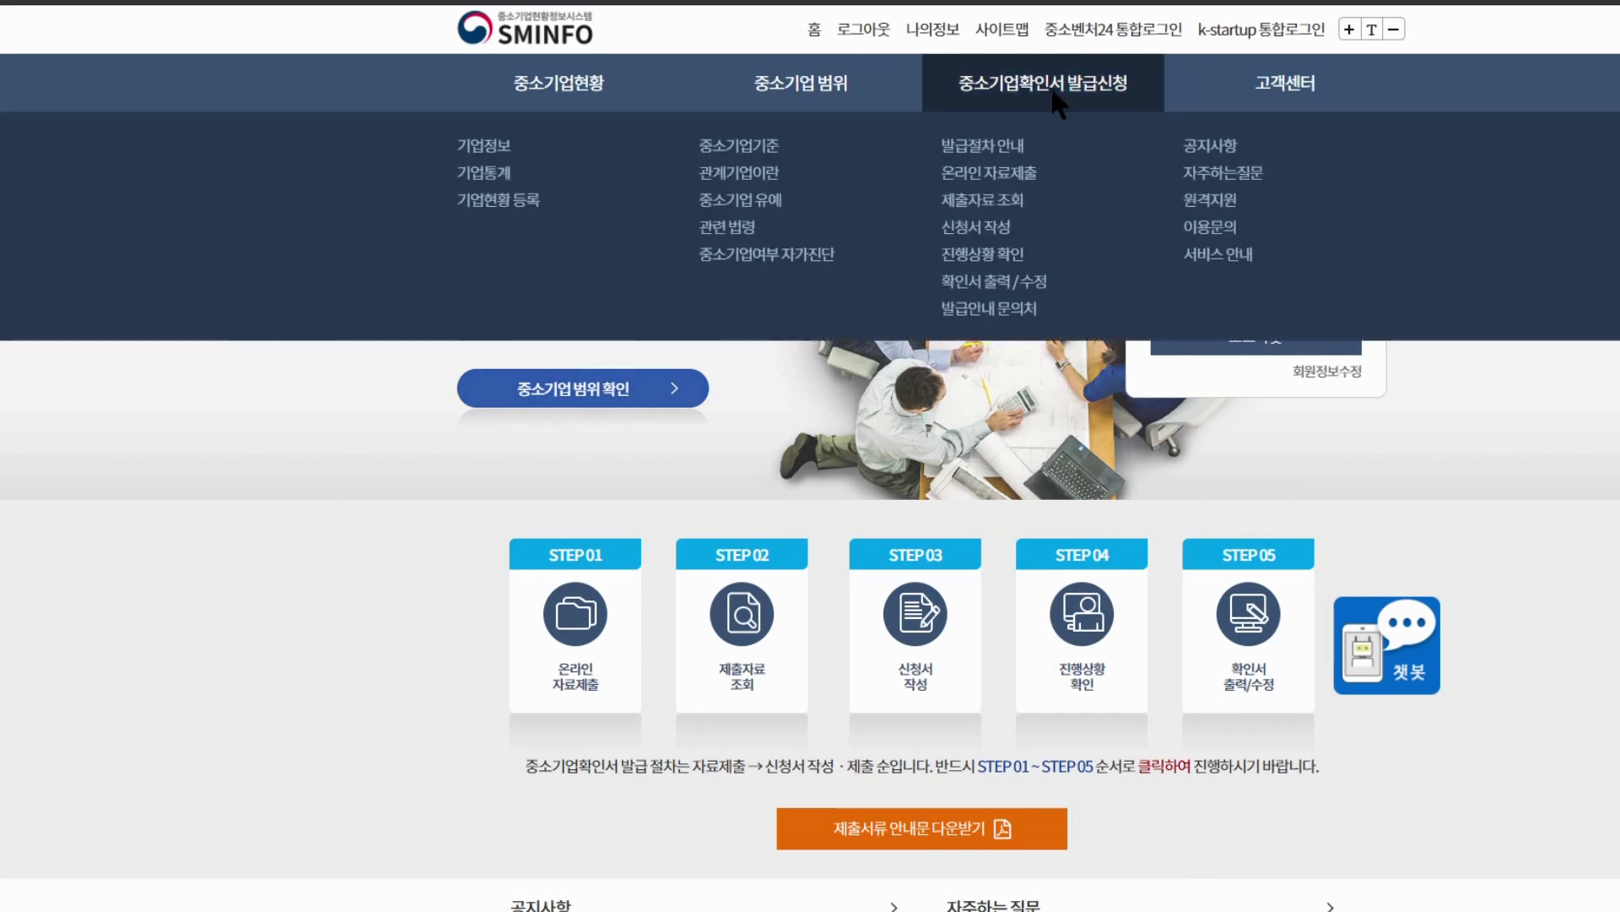
left_click(1018, 184)
scroll(1123, 368, "down", 1)
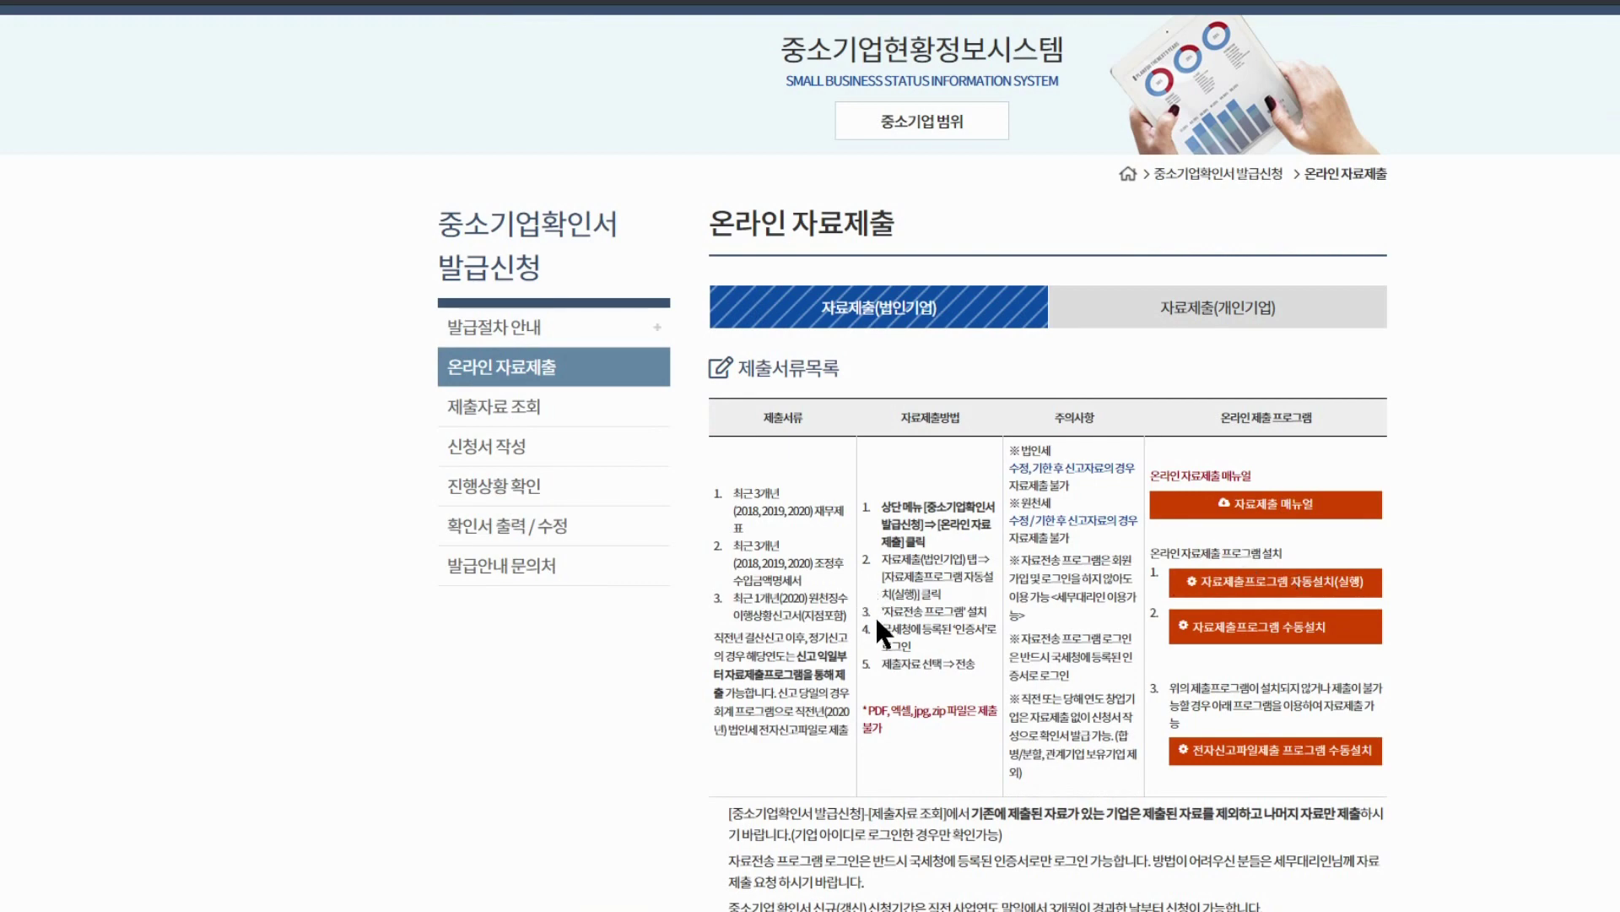
scroll(878, 614, "down", 1)
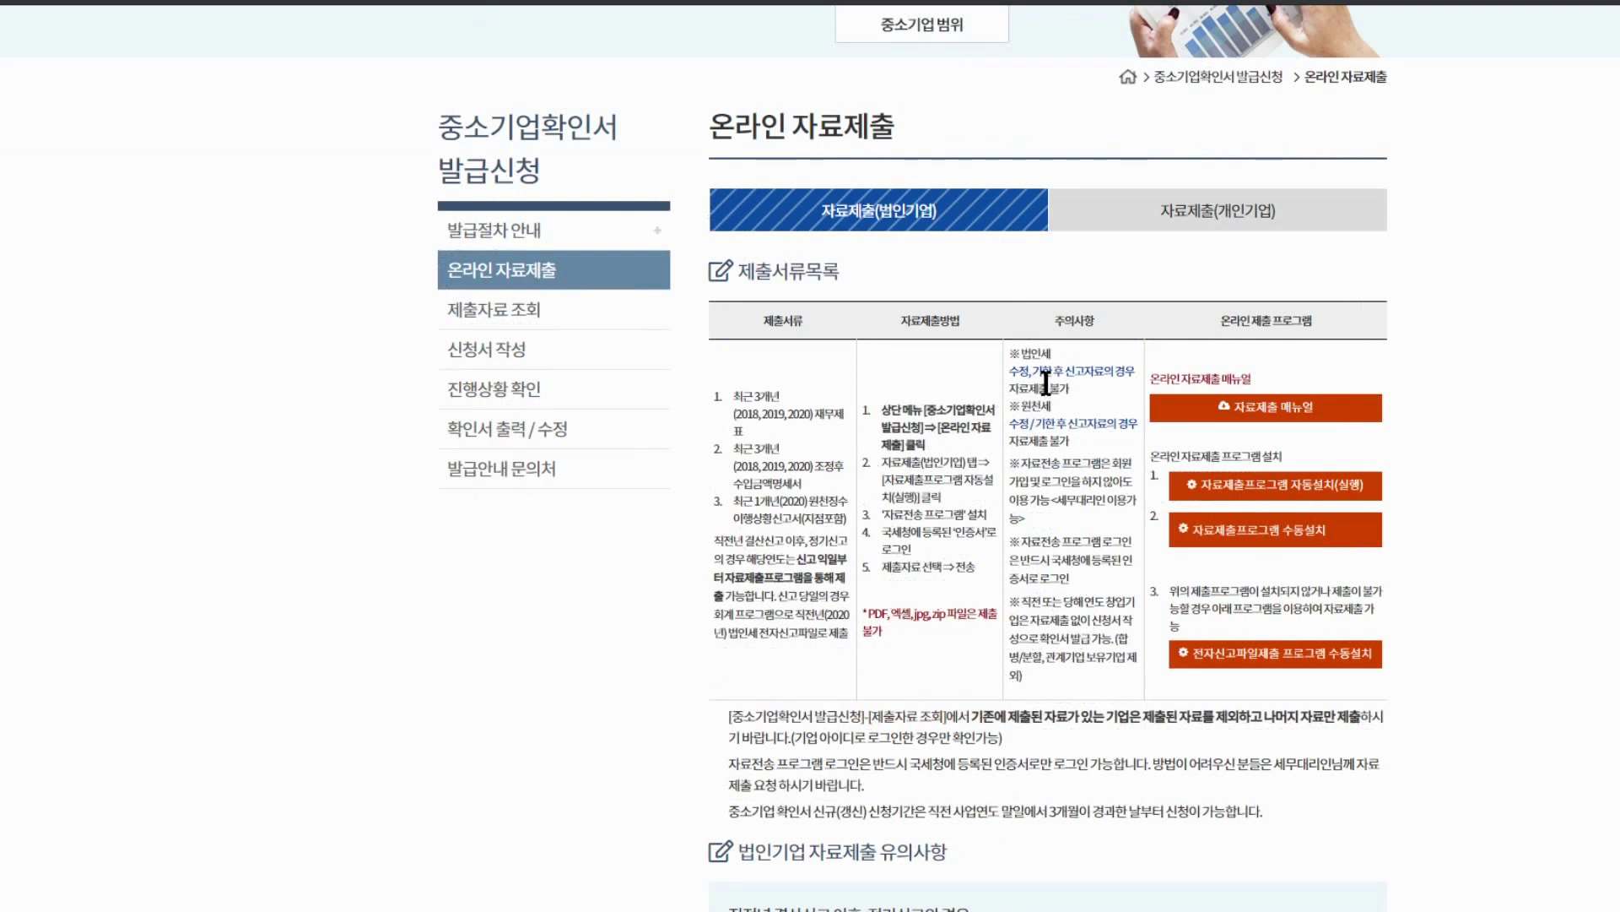
left_click(511, 314)
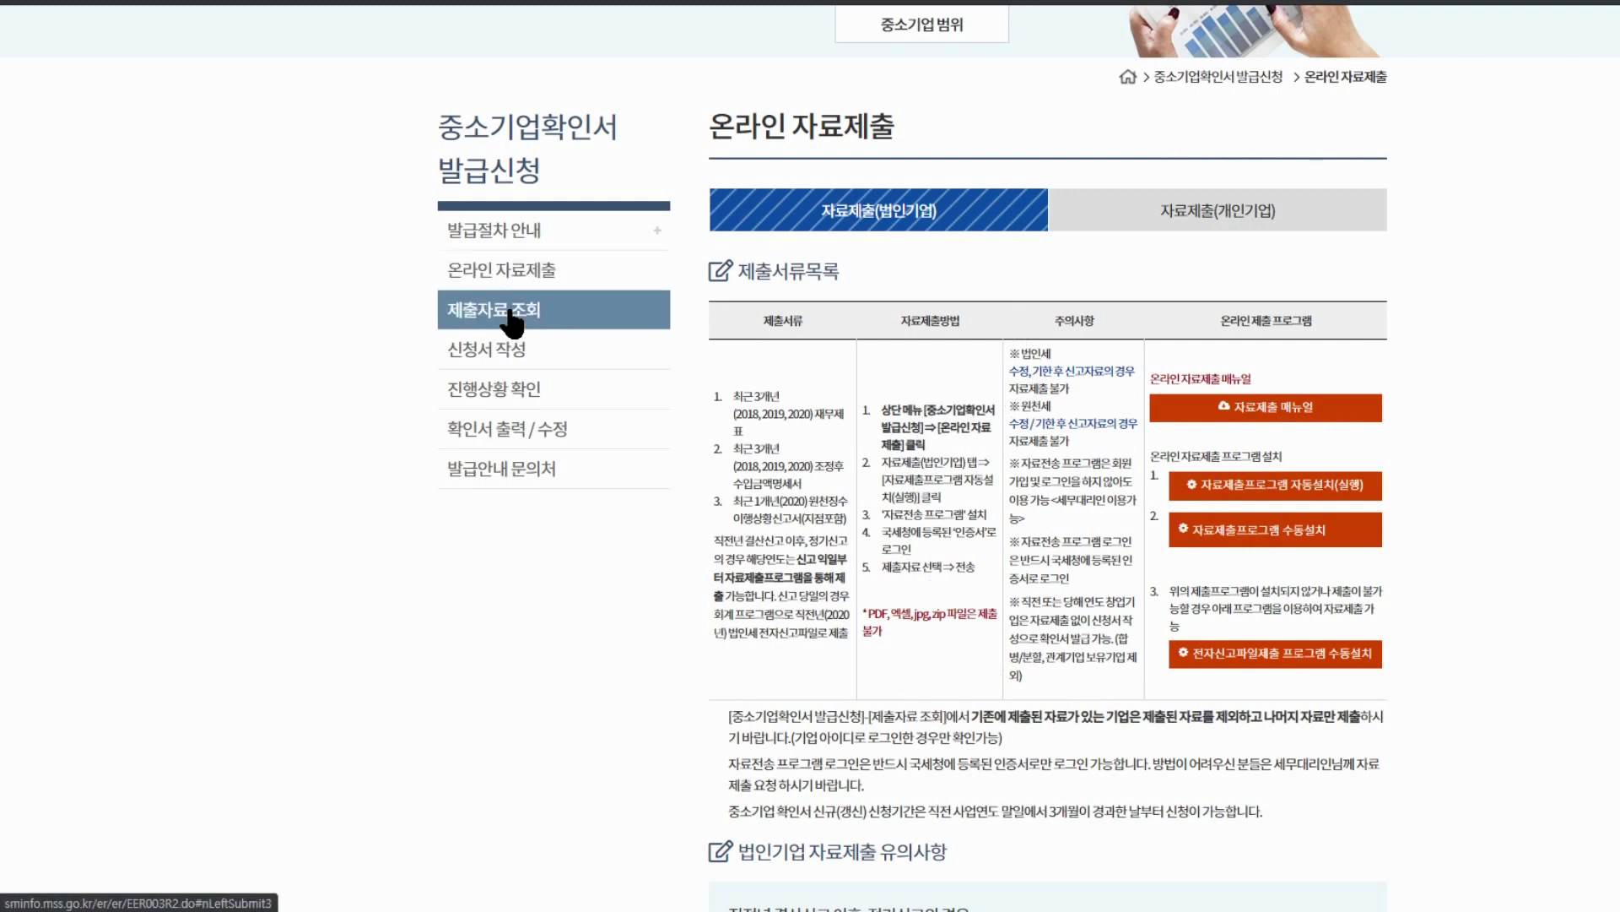
left_click(916, 454)
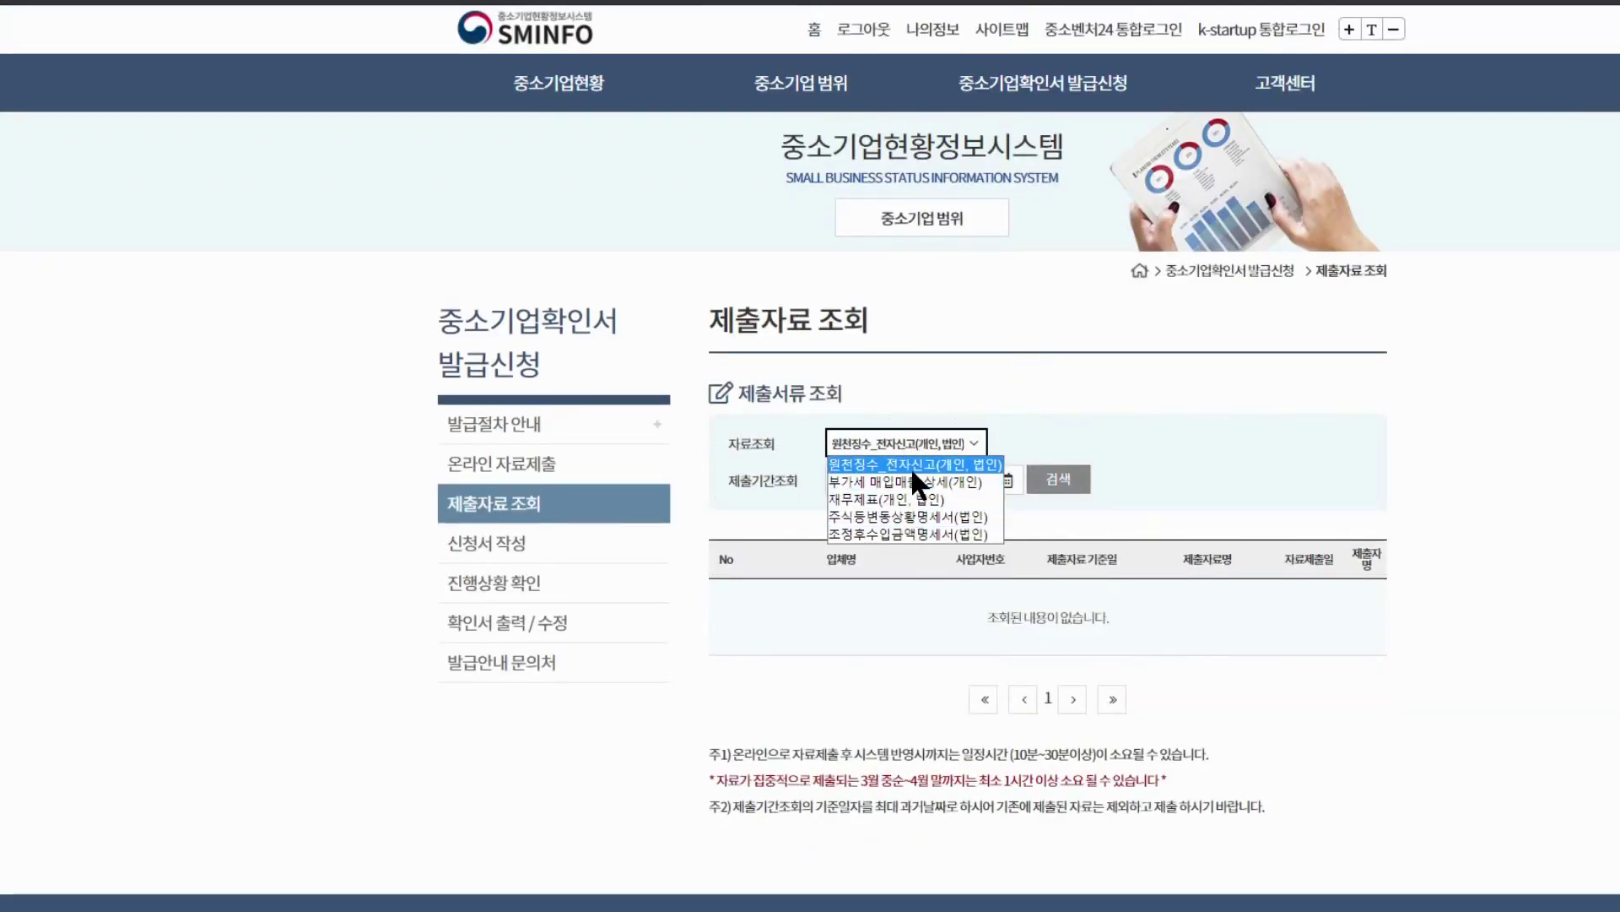
left_click(894, 576)
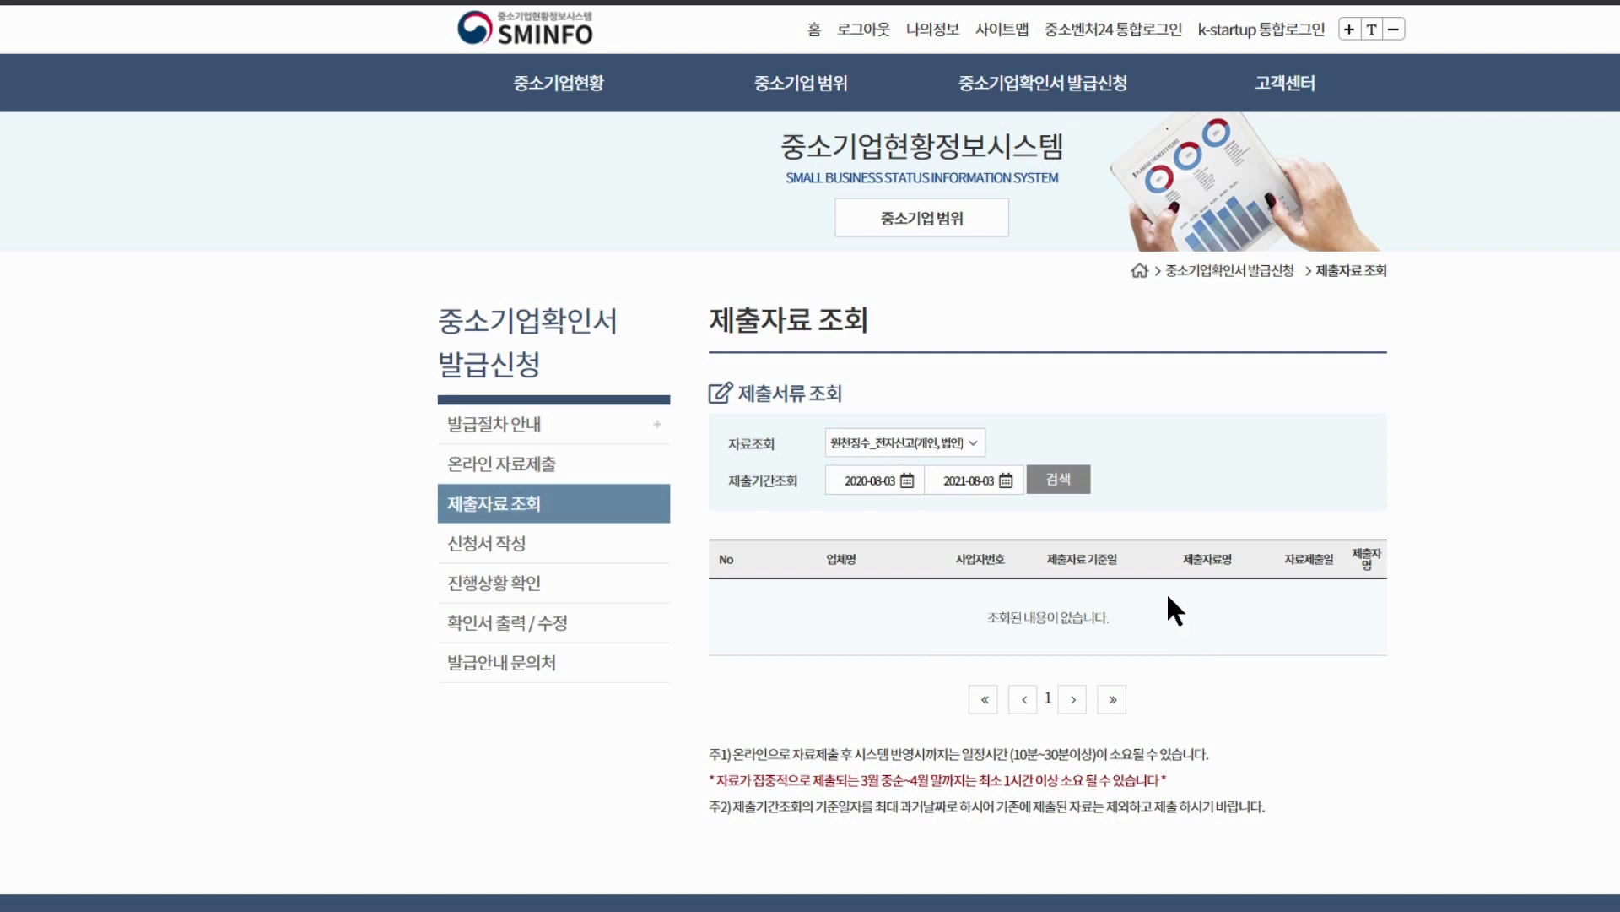
Start a 개인 사업자 application, agreeing to all three consent statements
mouse_move(1043, 83)
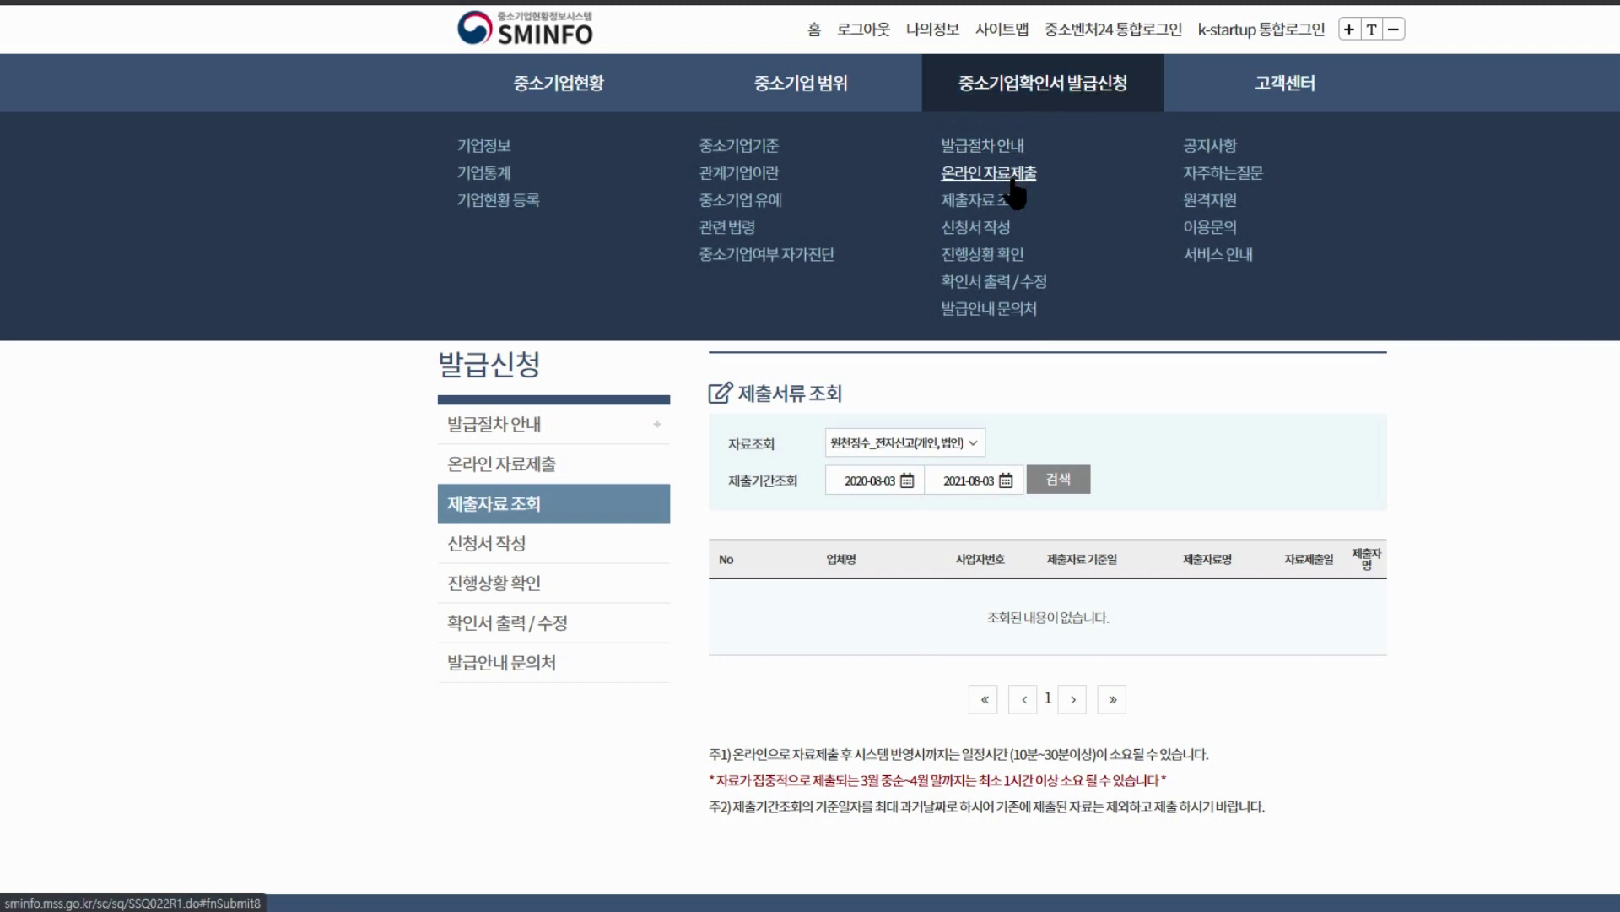
left_click(979, 235)
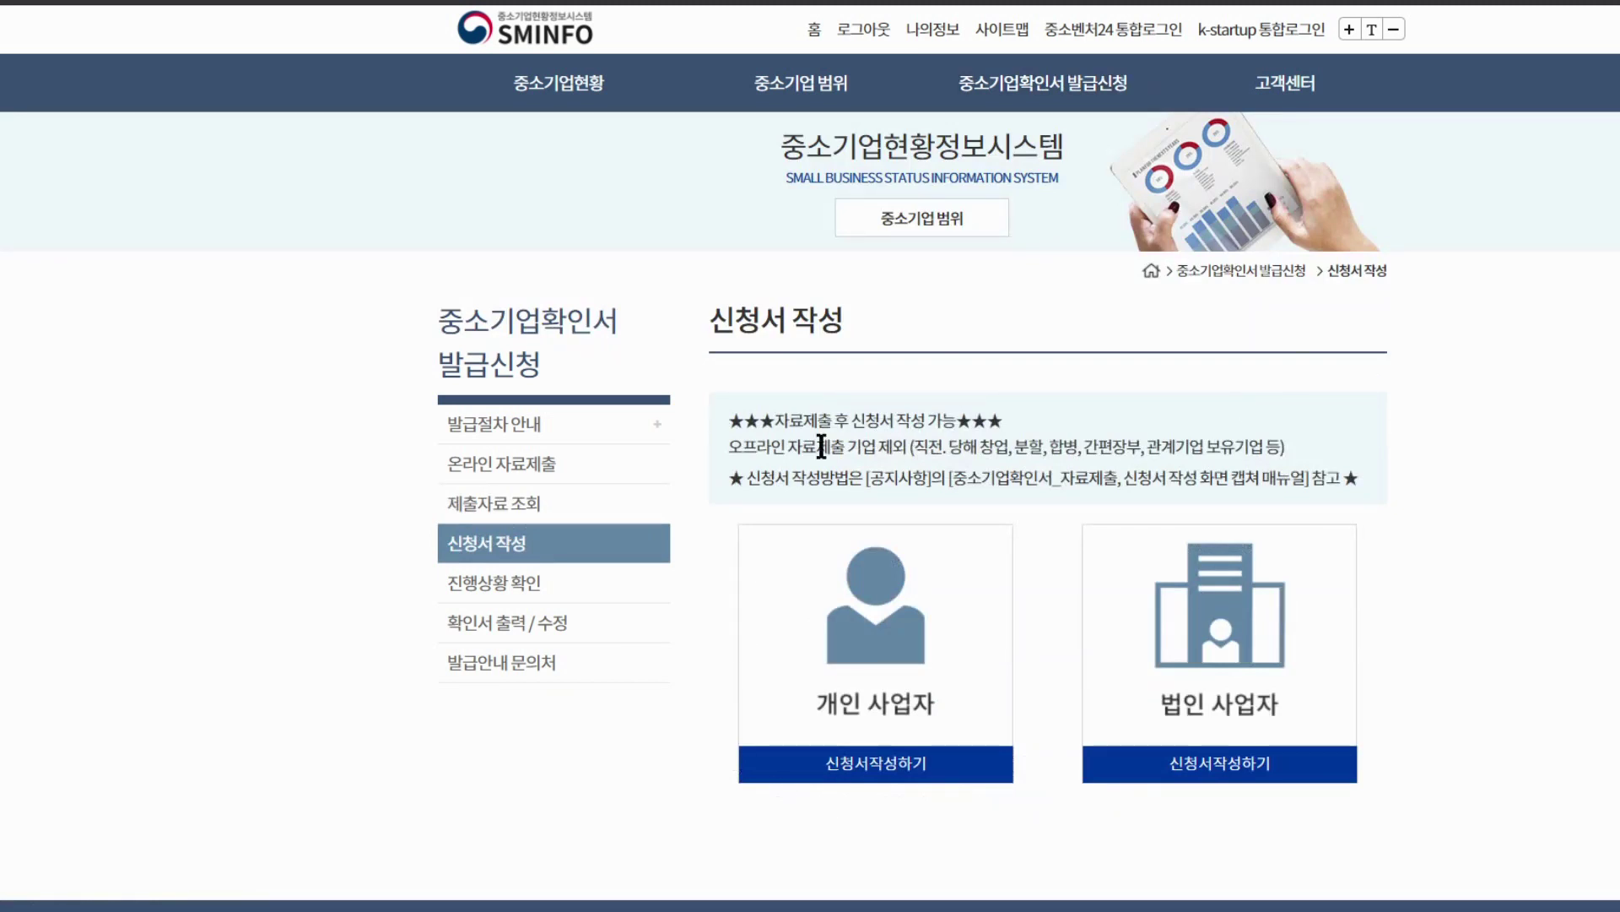
scroll(959, 646, "down", 3)
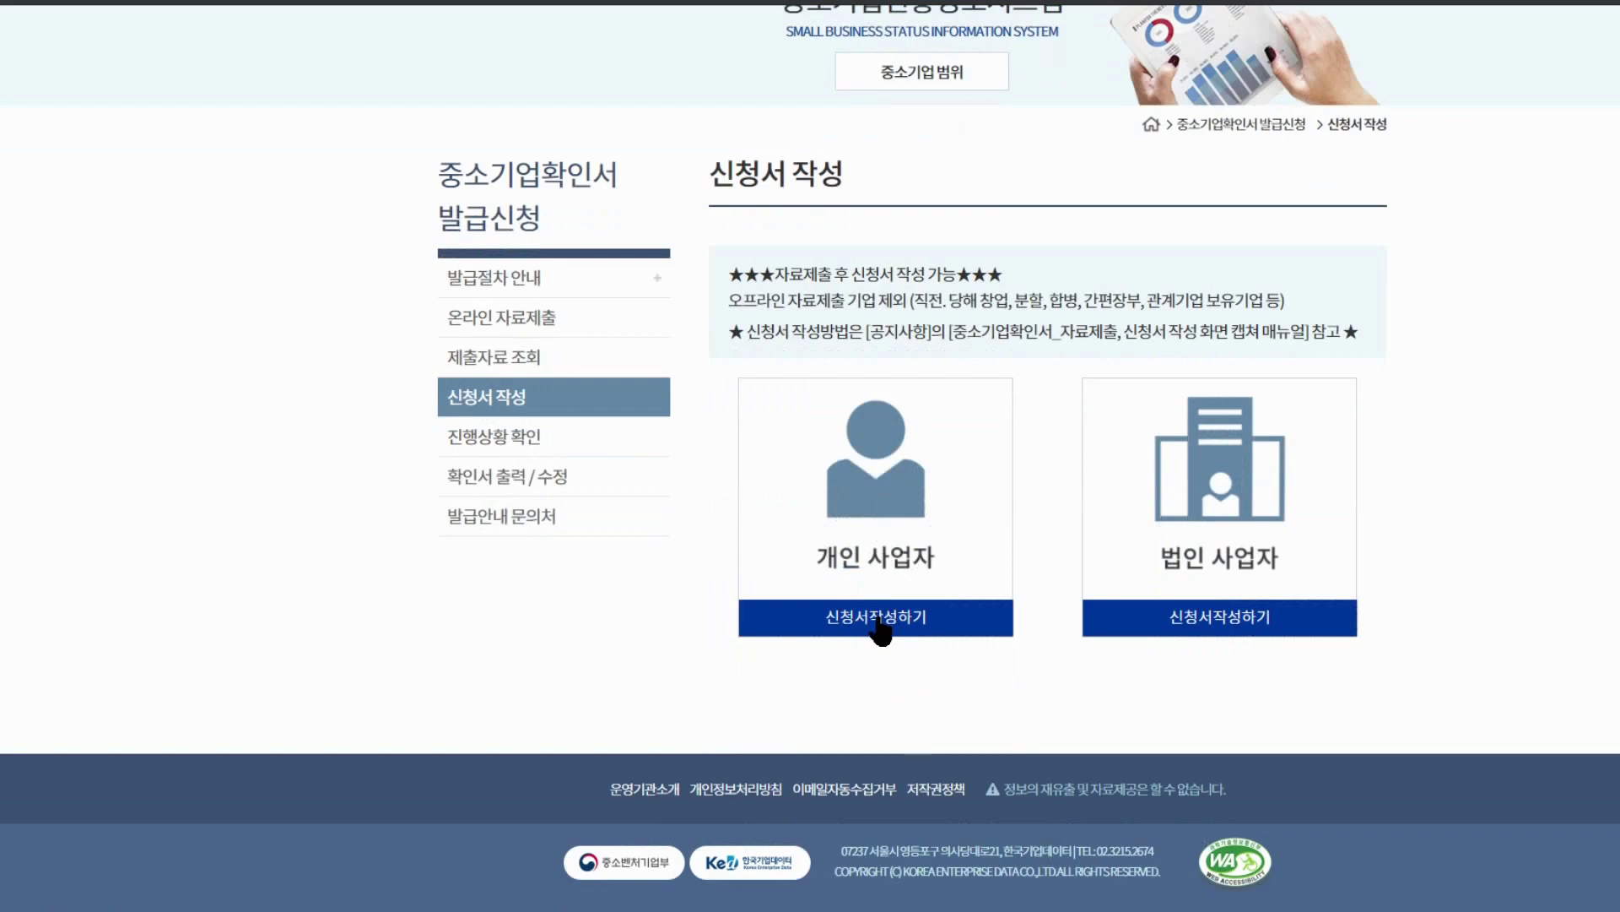
left_click(880, 629)
left_click(740, 605)
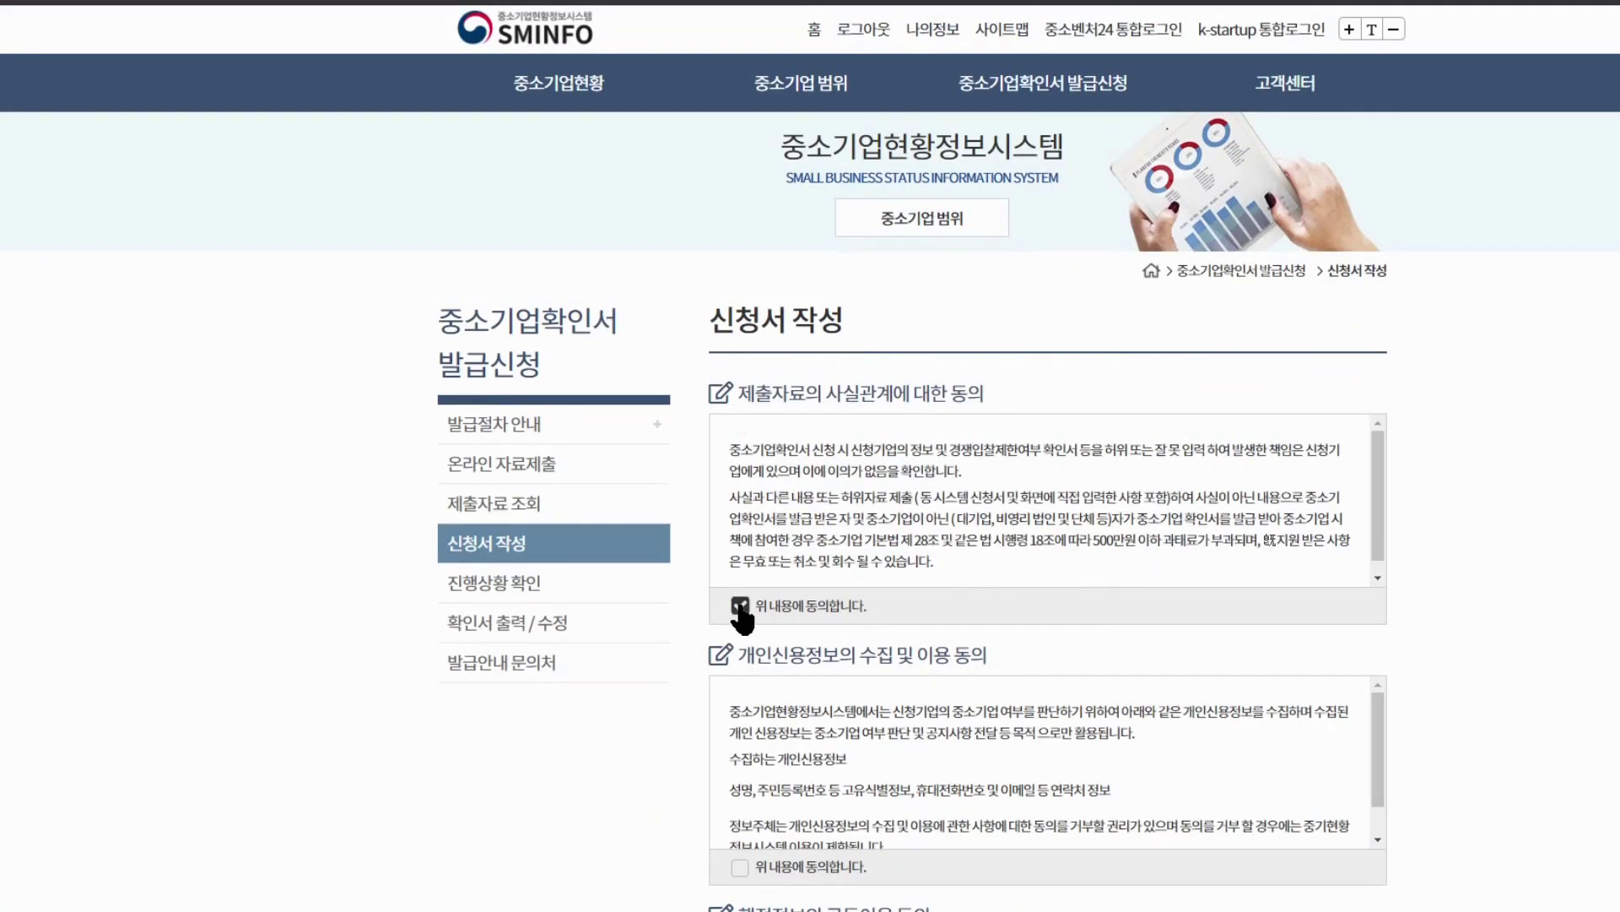
scroll(718, 628, "down", 3)
left_click(740, 576)
scroll(726, 591, "down", 1)
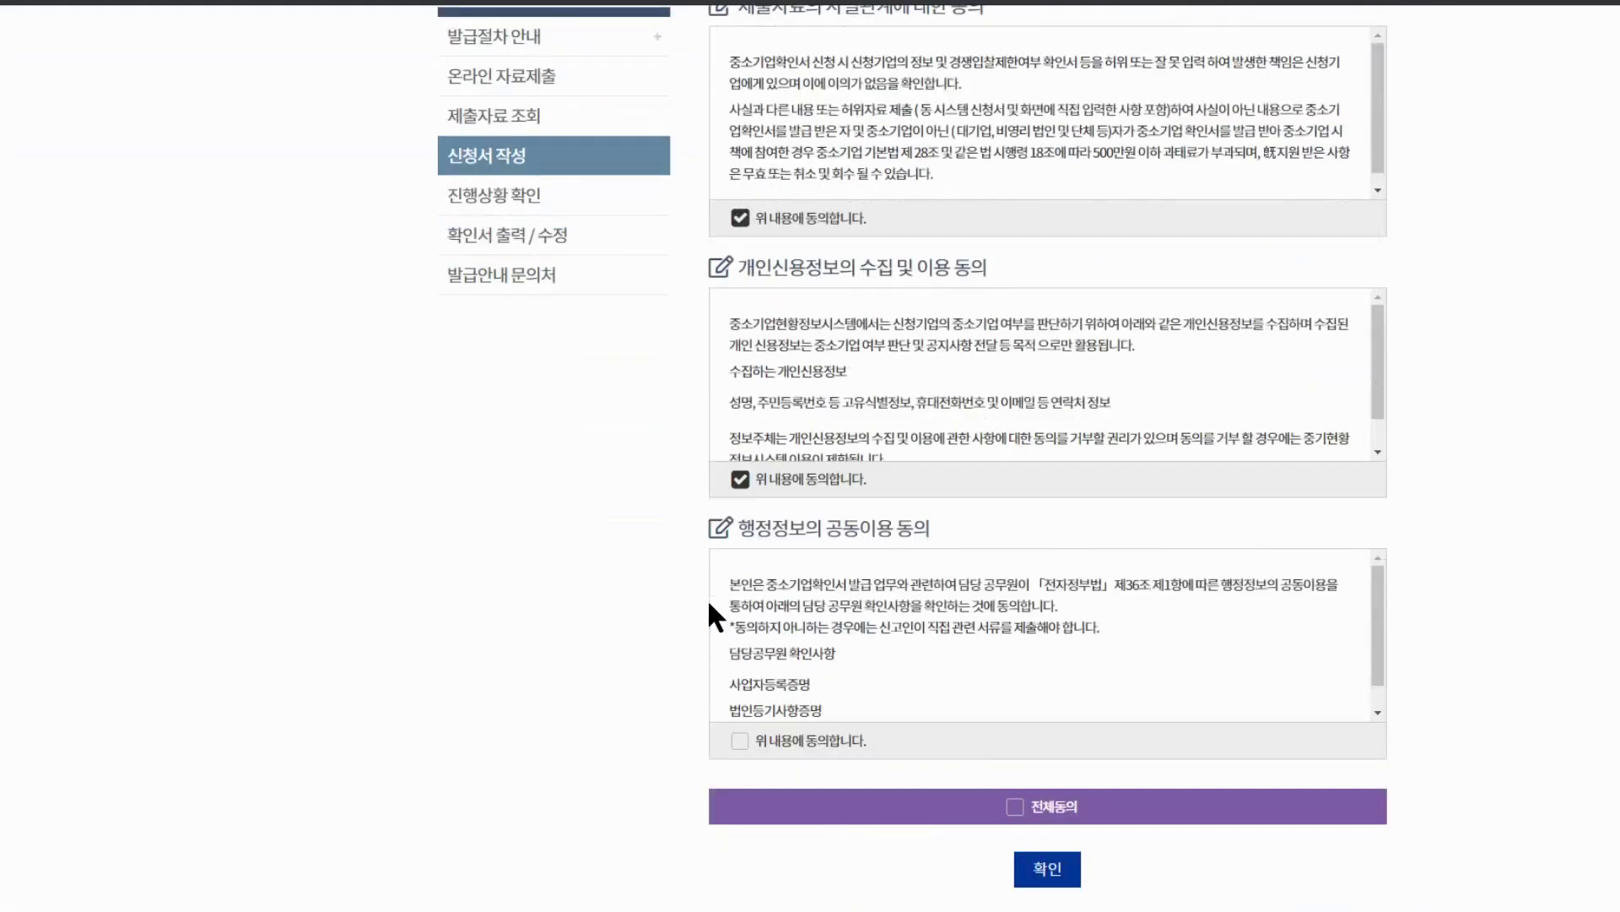
left_click(741, 743)
left_click(1028, 874)
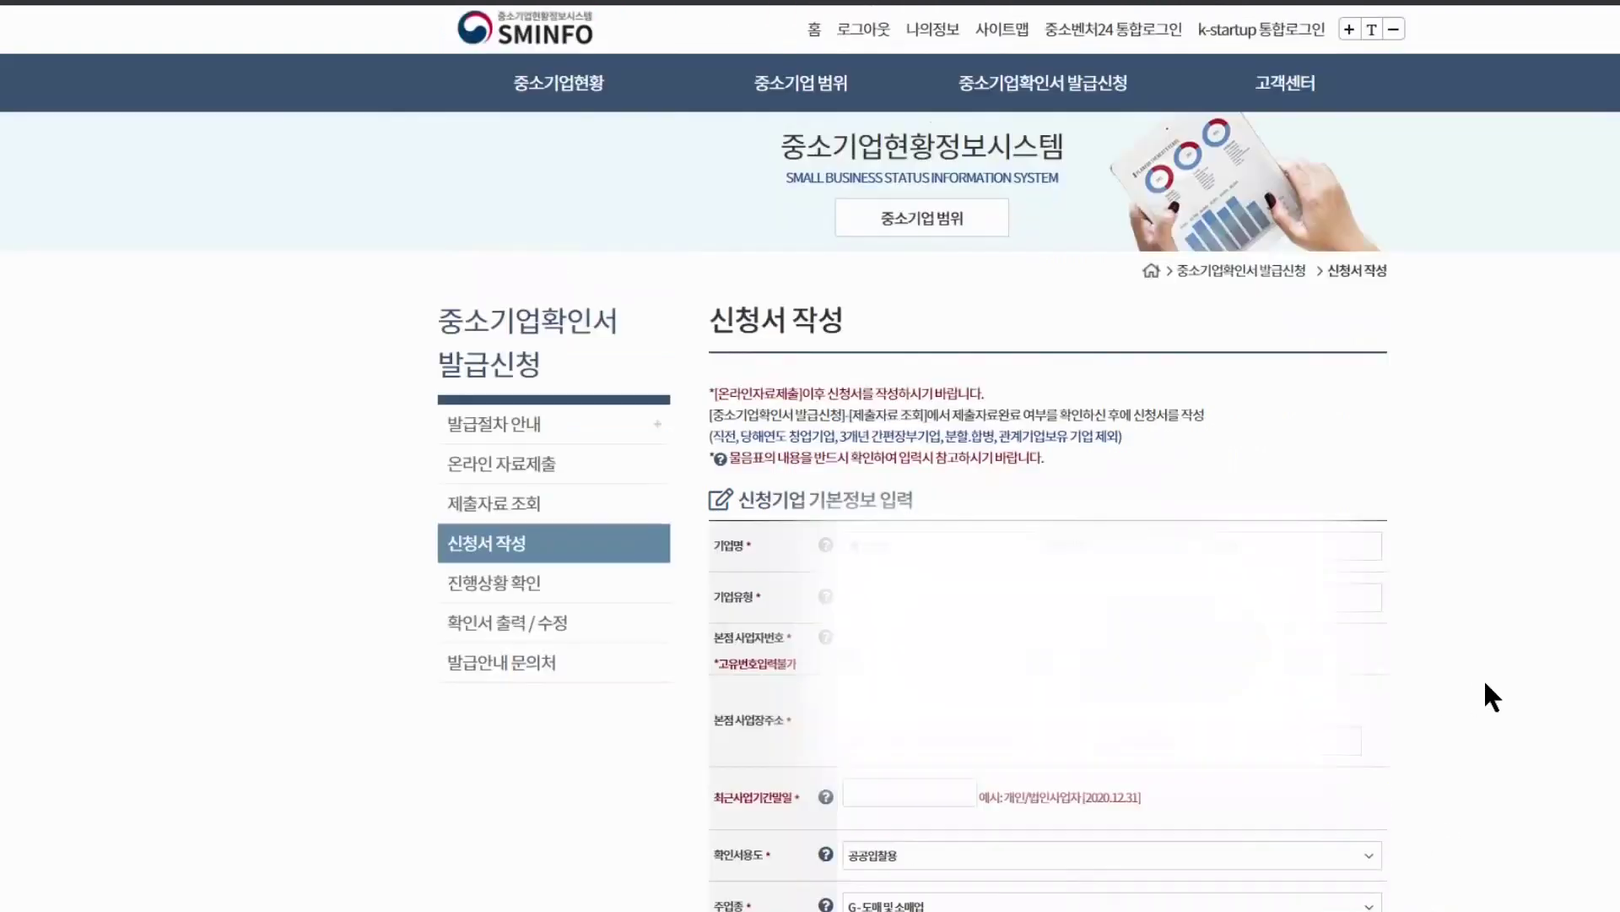
Enter 2020-12-31 as the 최근사업기간말일
scroll(1452, 681, "down", 2)
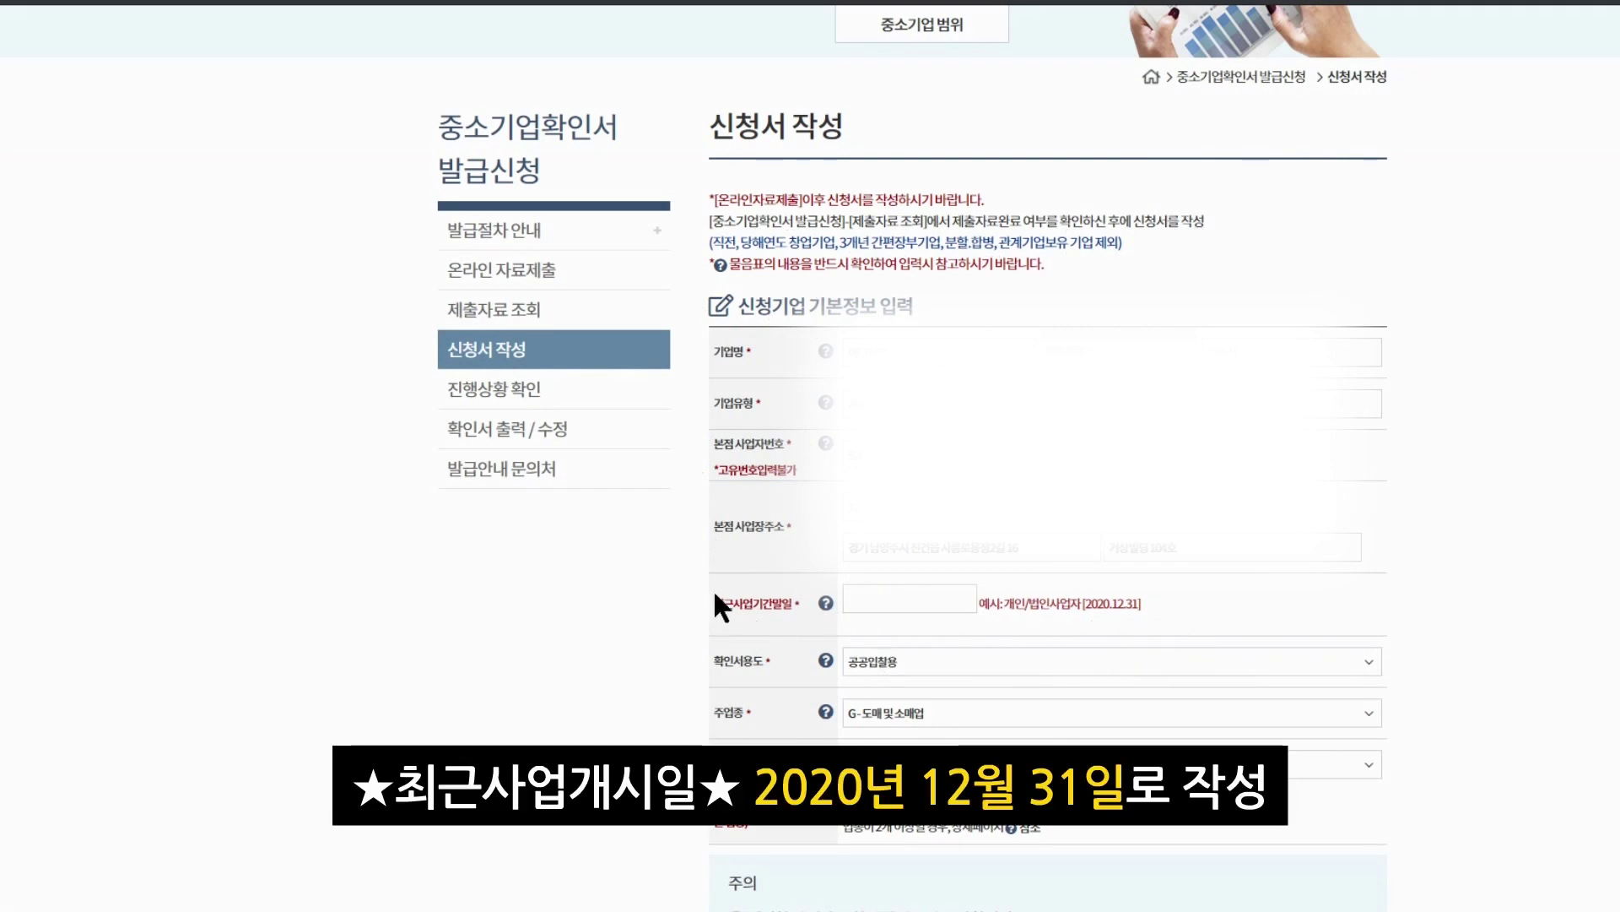
left_click(920, 603)
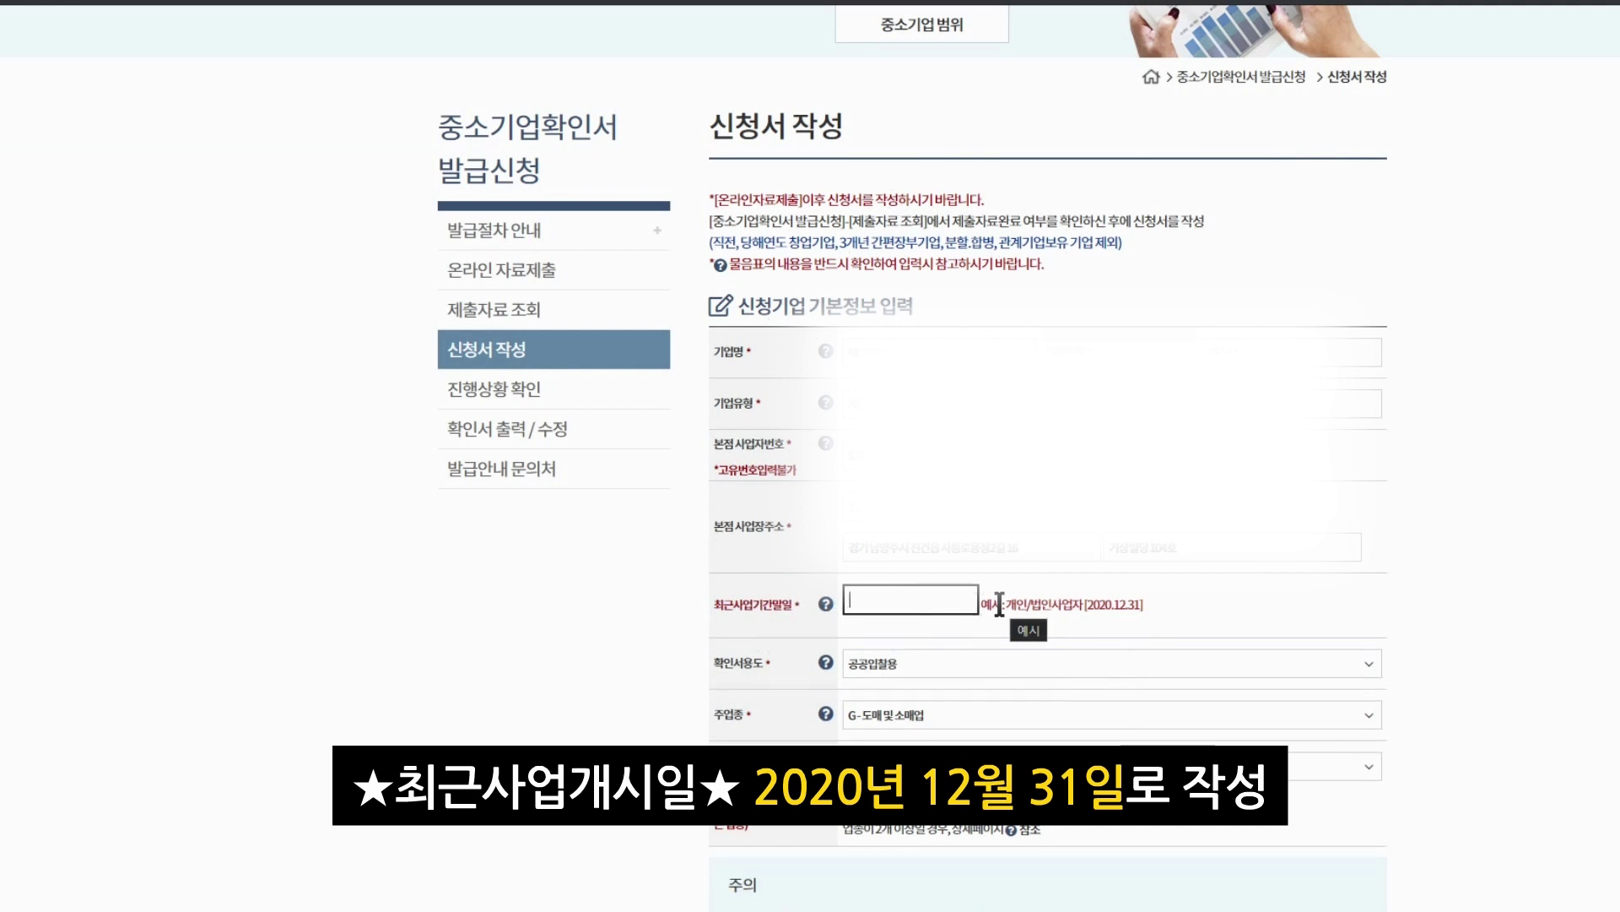
type("2020-12")
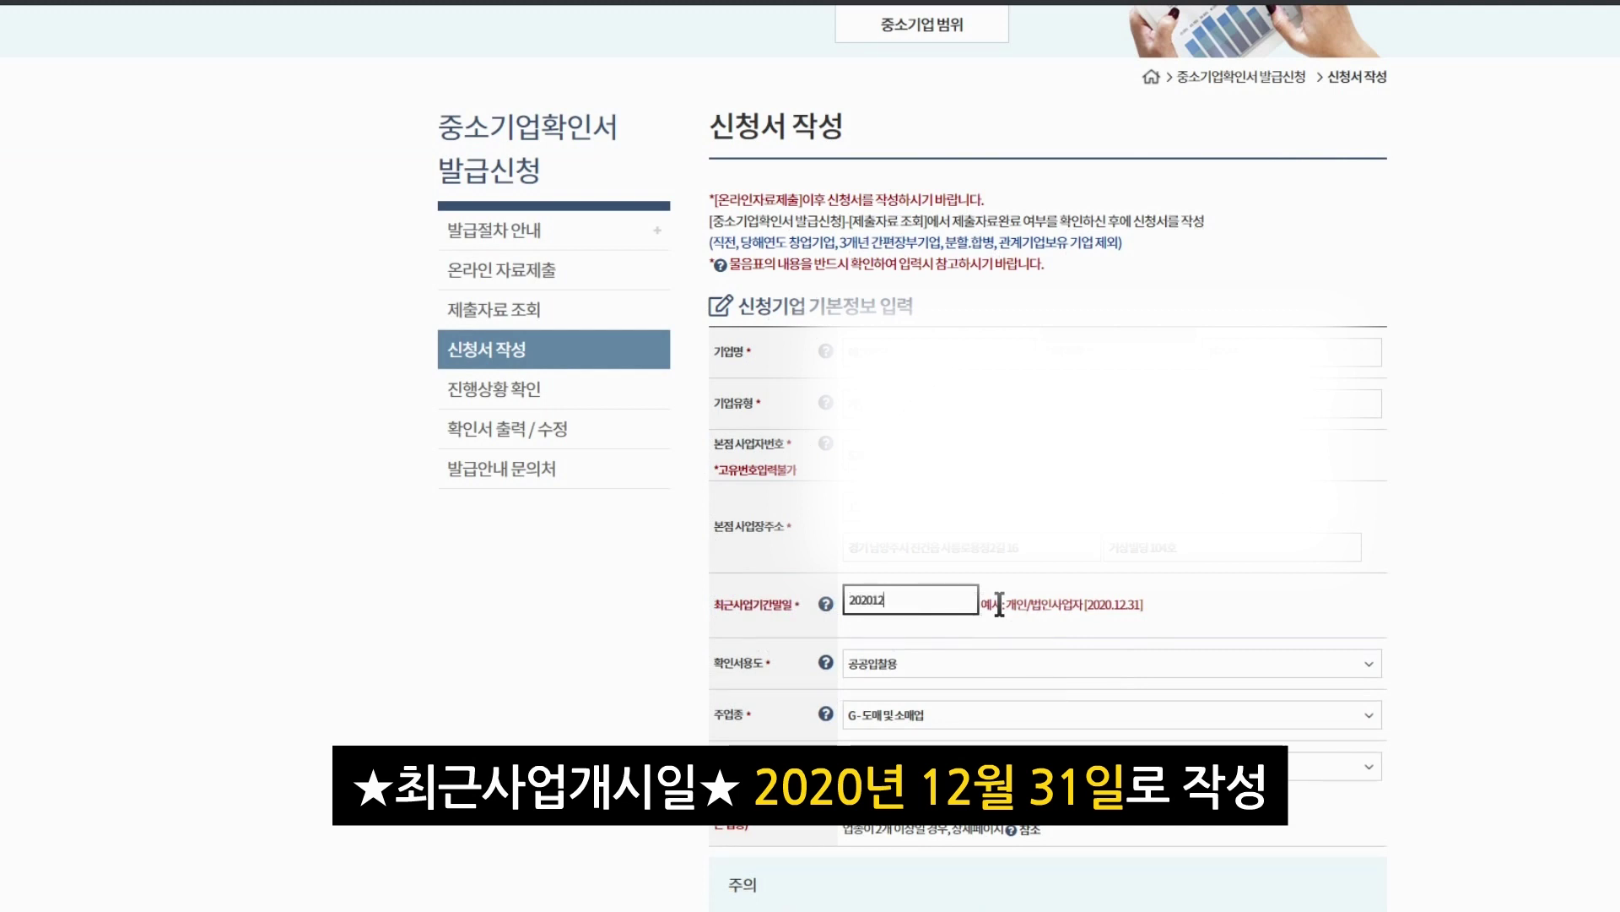
key("BackSpace")
key("BackSpace")
type("-12-31")
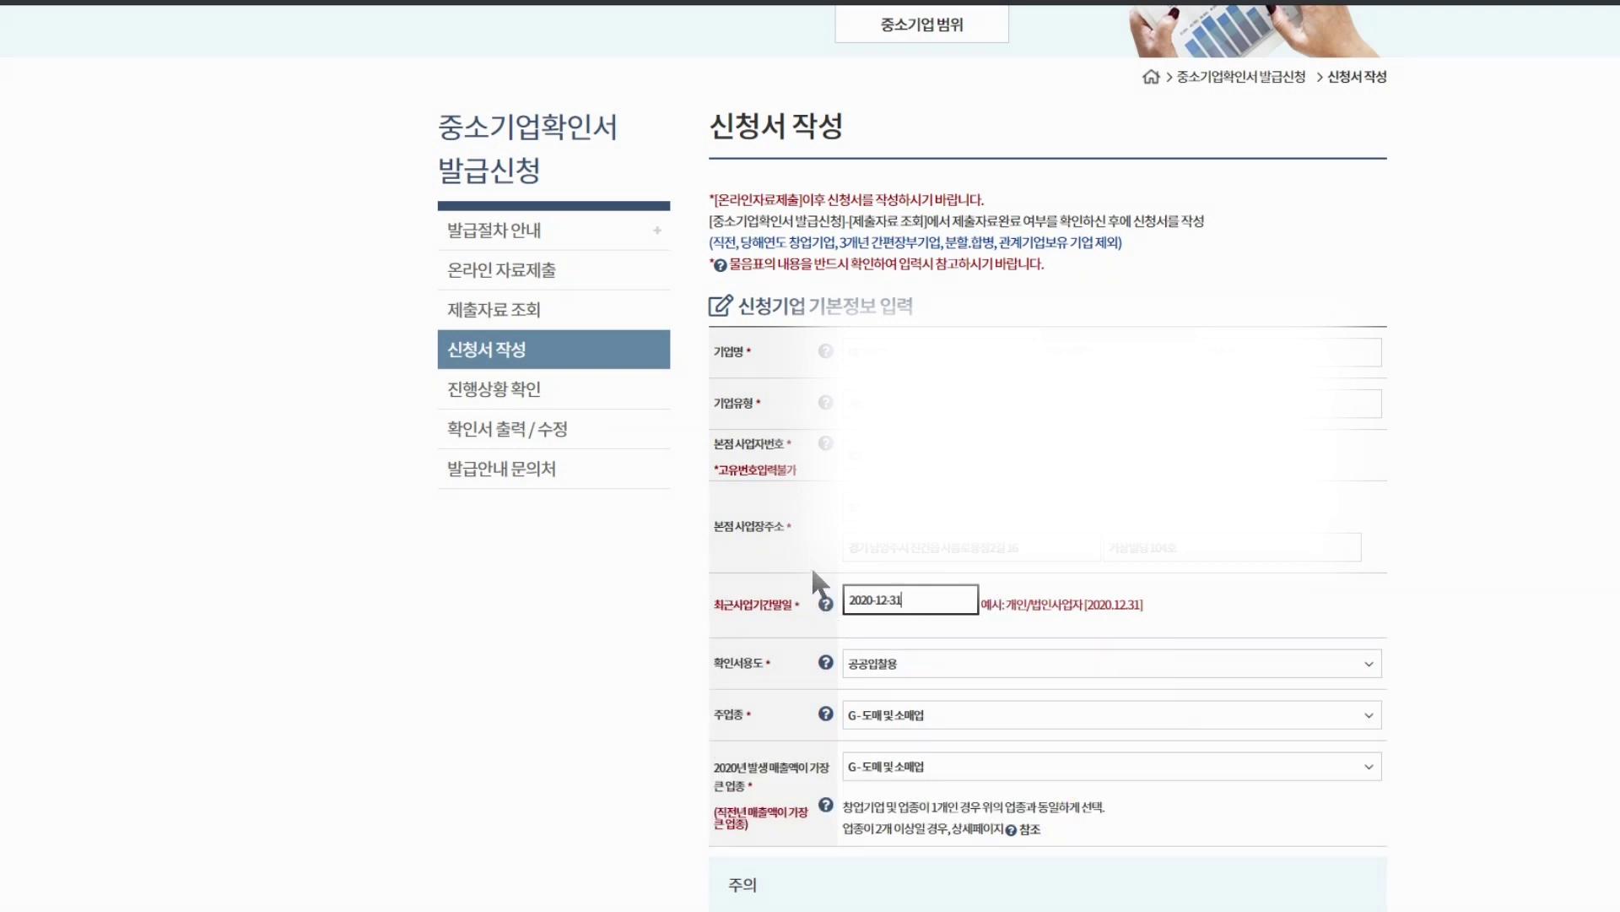
scroll(758, 596, "down", 1)
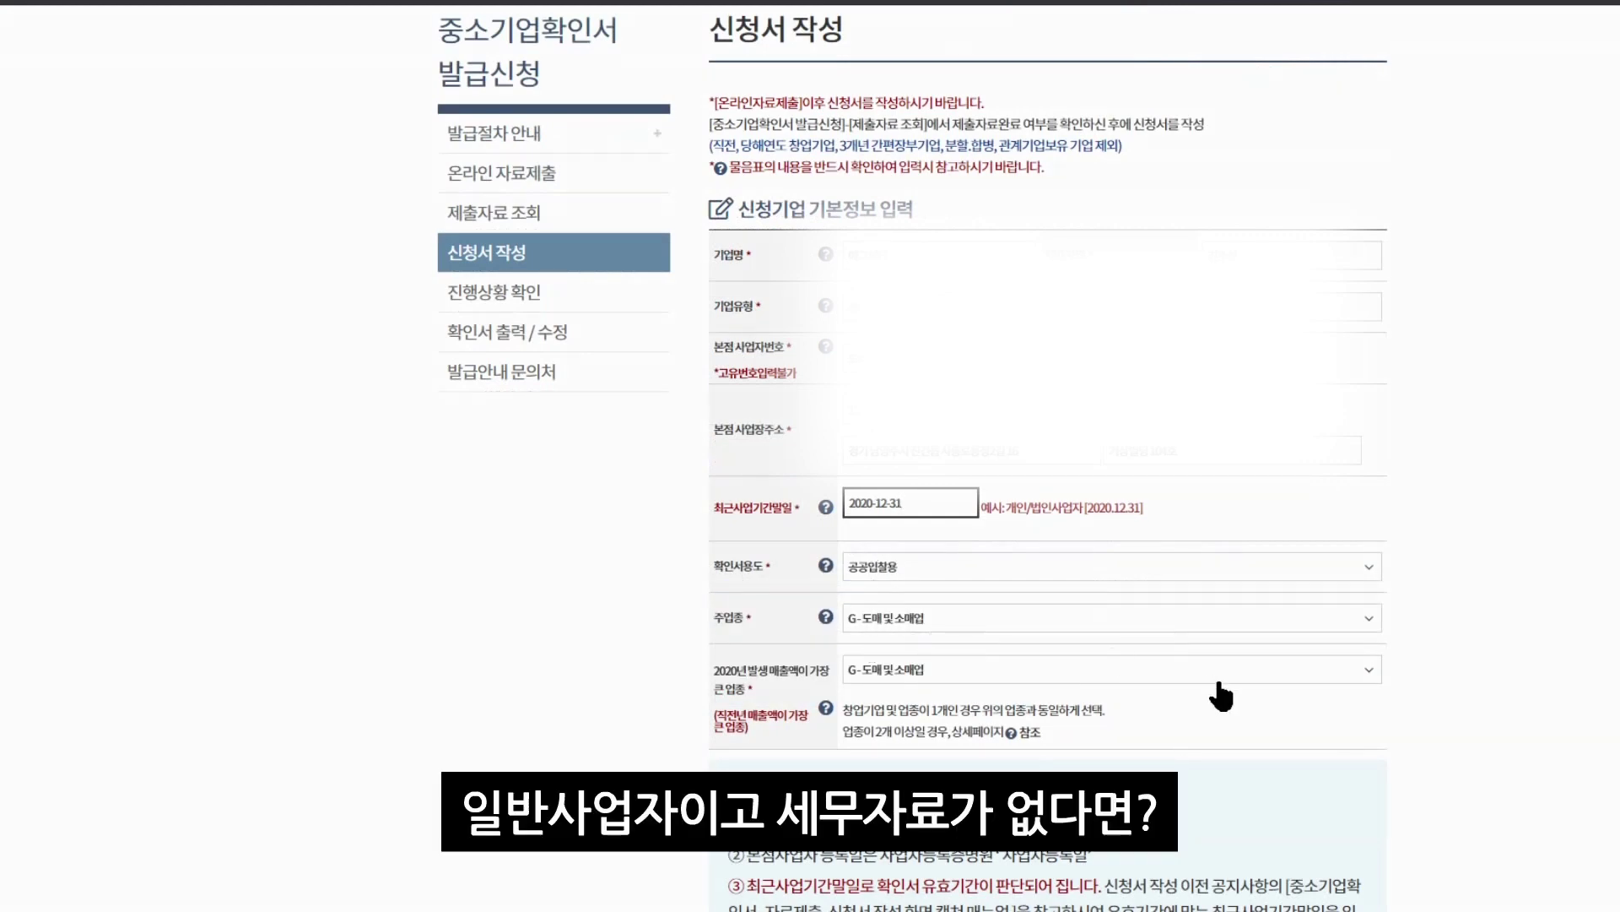
Mark the firm unable to submit financial statements and withholding status reports, then save
scroll(1219, 680, "down", 2)
scroll(1222, 688, "down", 4)
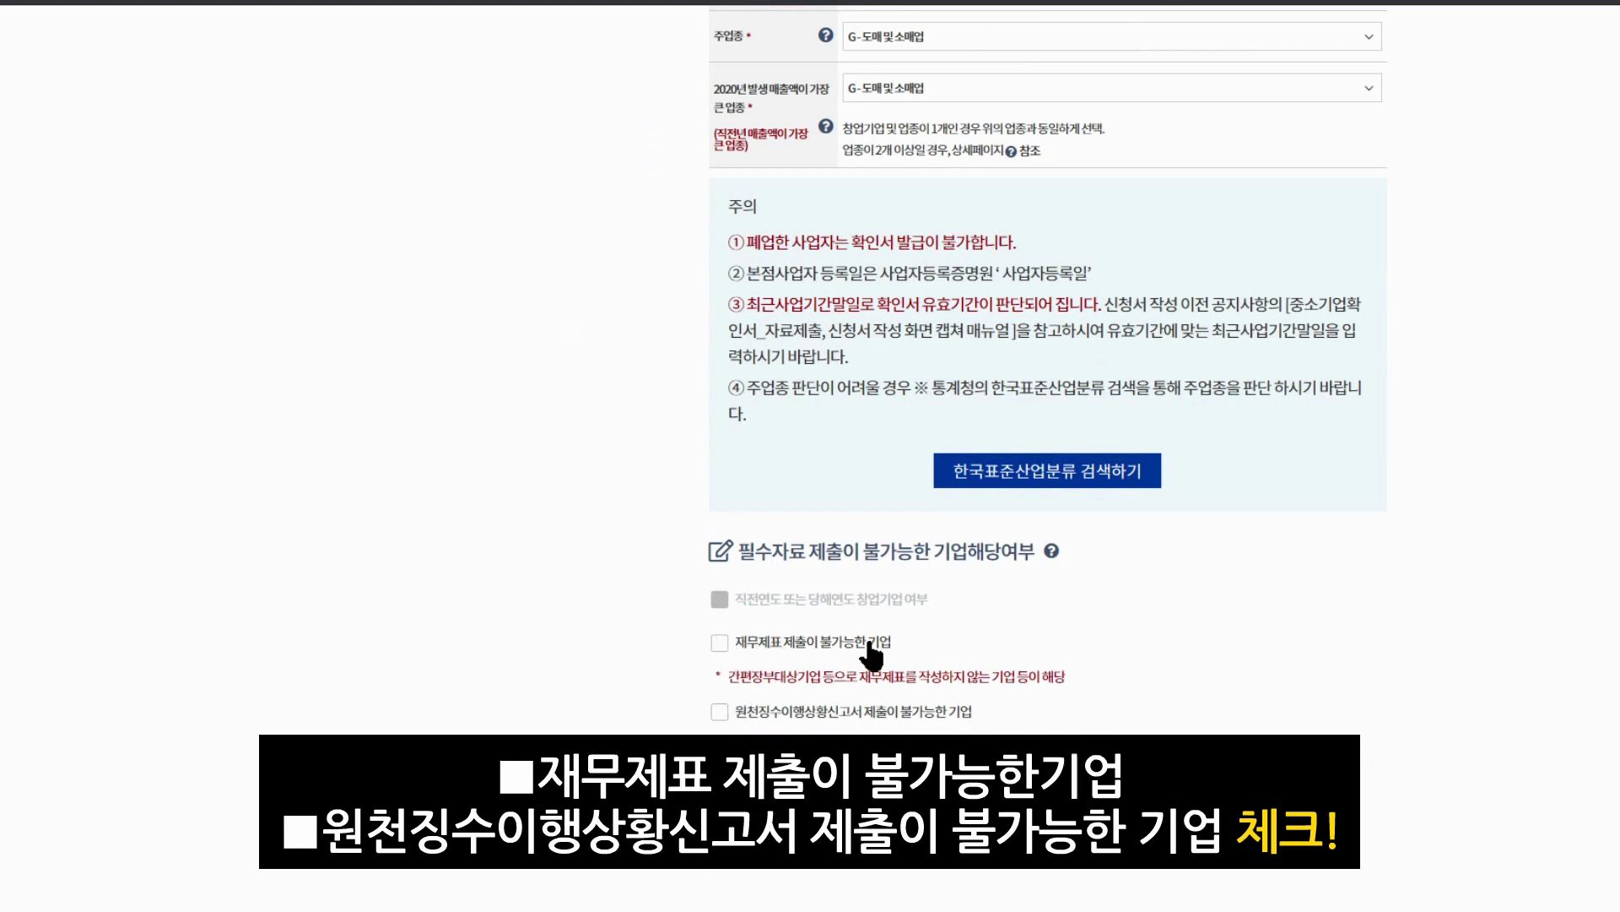
left_click(720, 643)
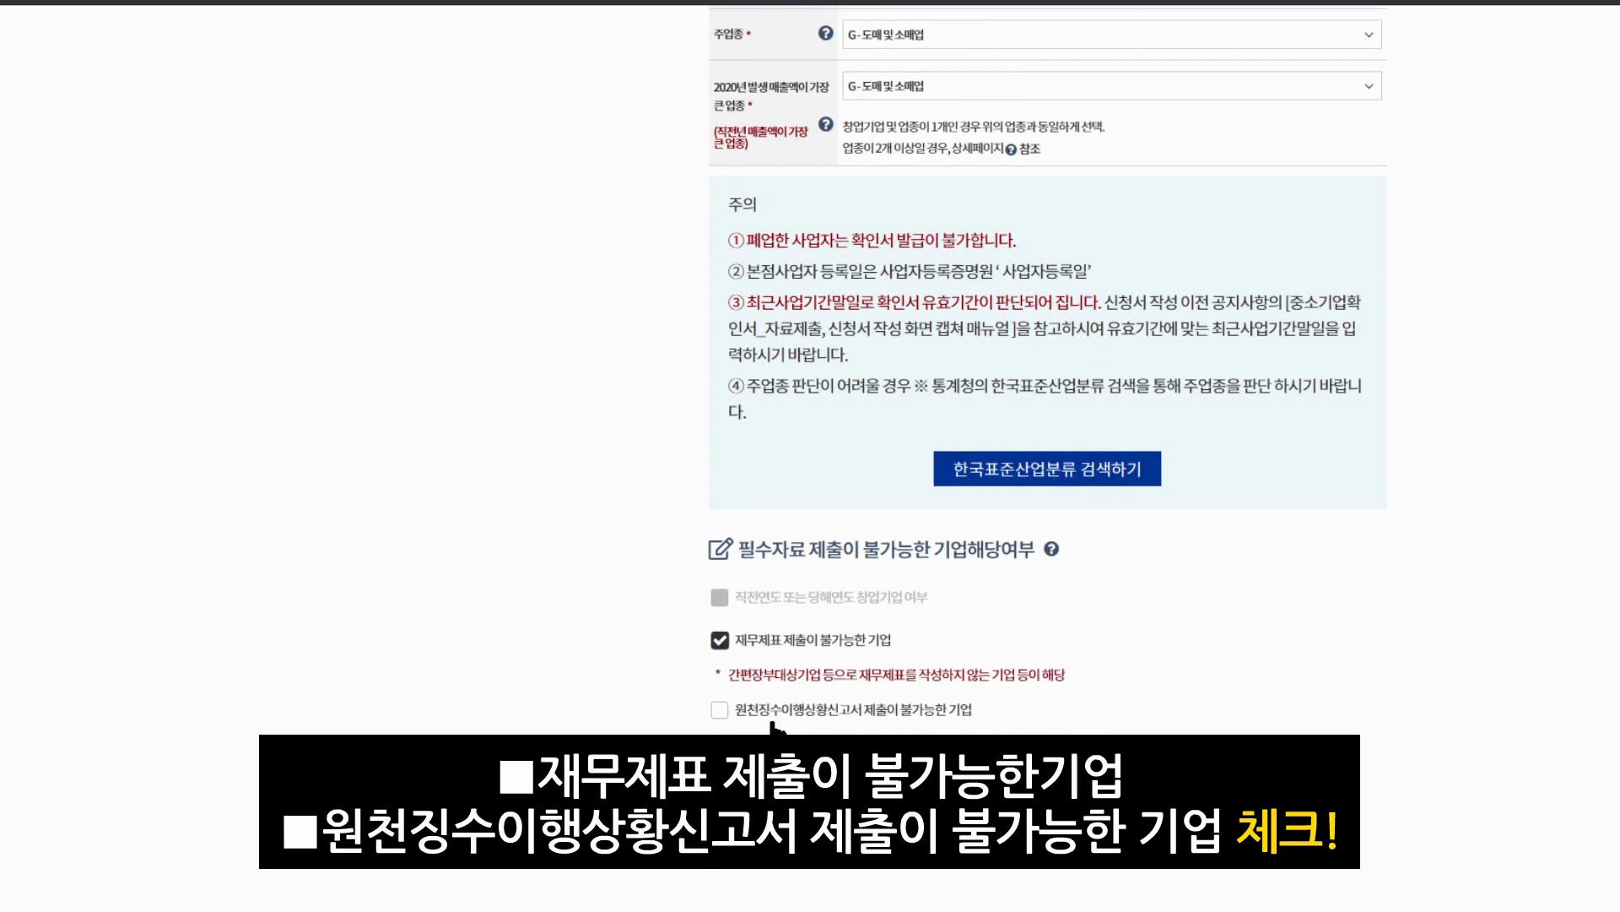
left_click(720, 711)
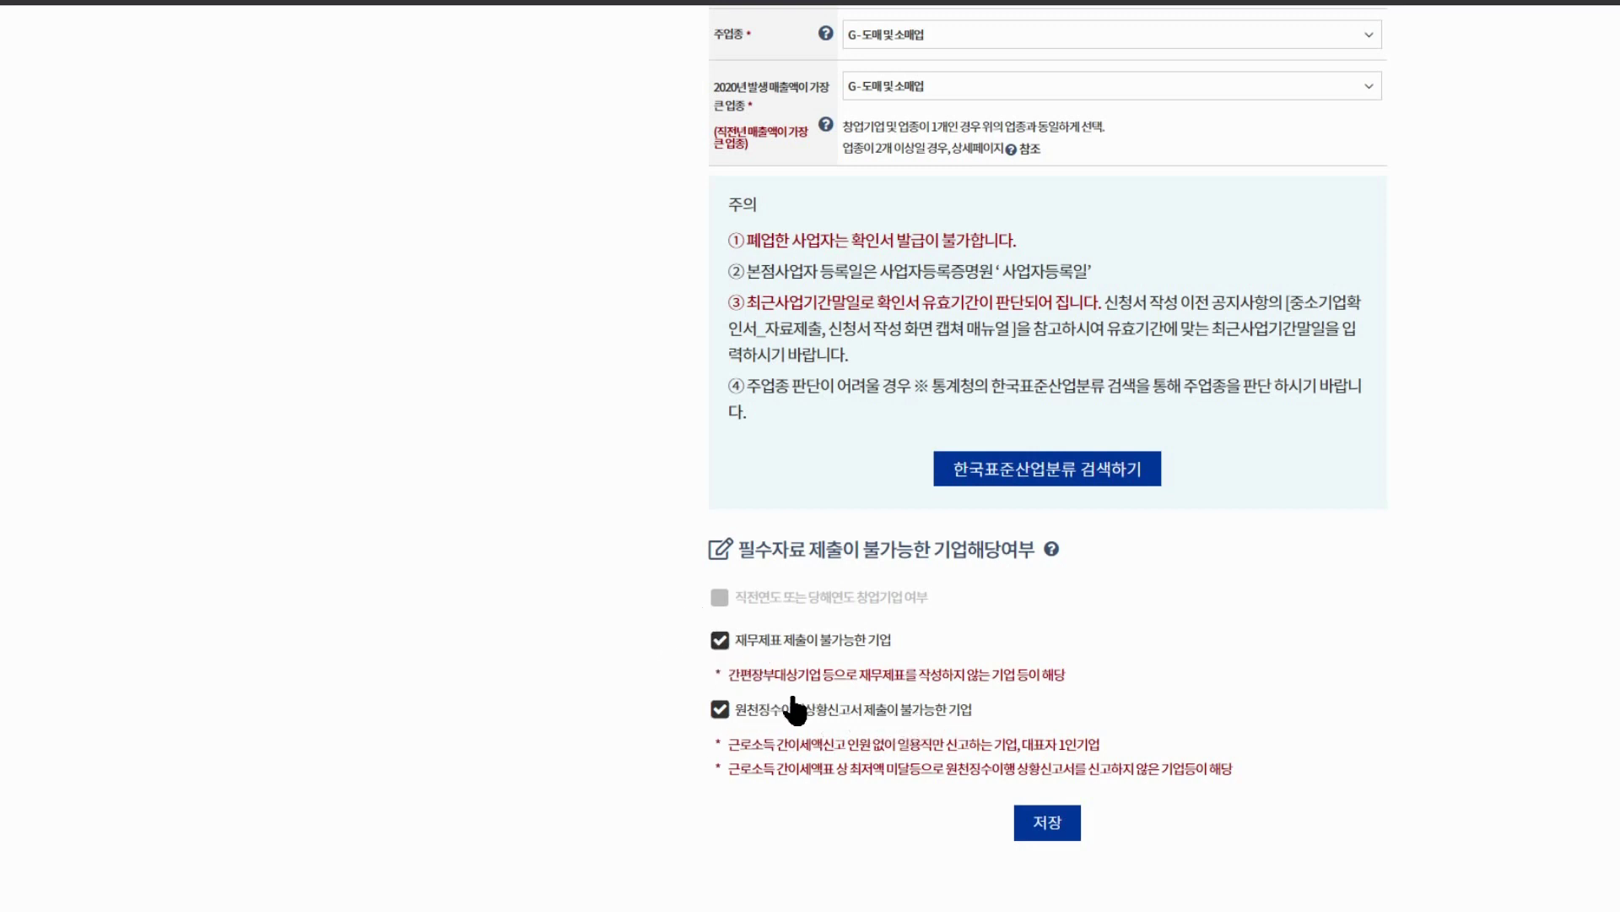
left_click(1047, 825)
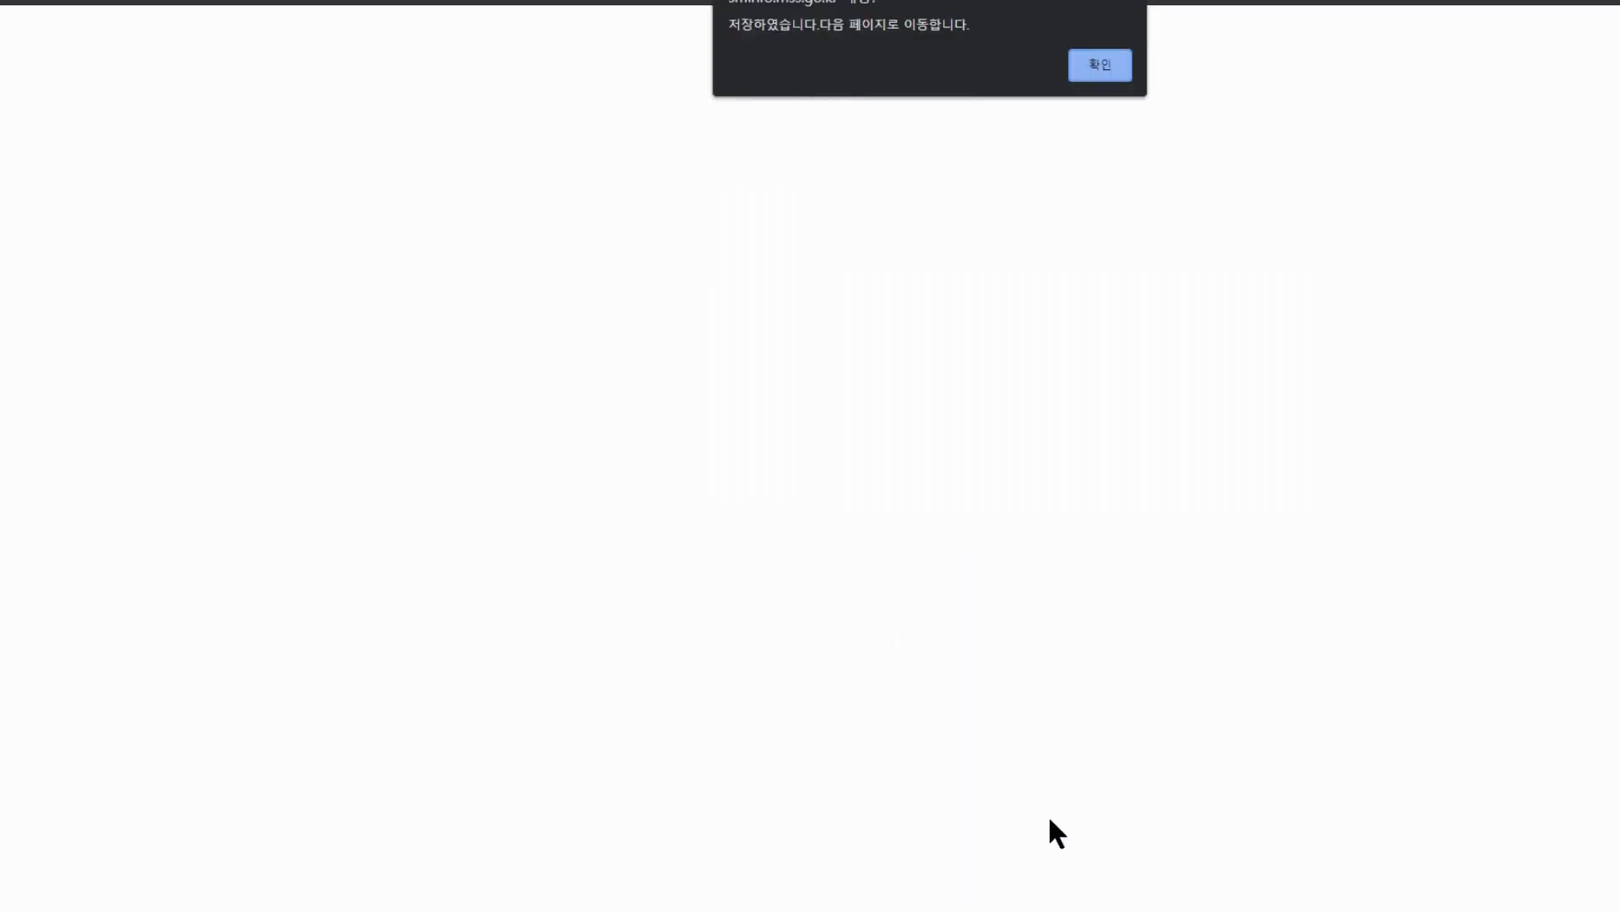
left_click(1102, 64)
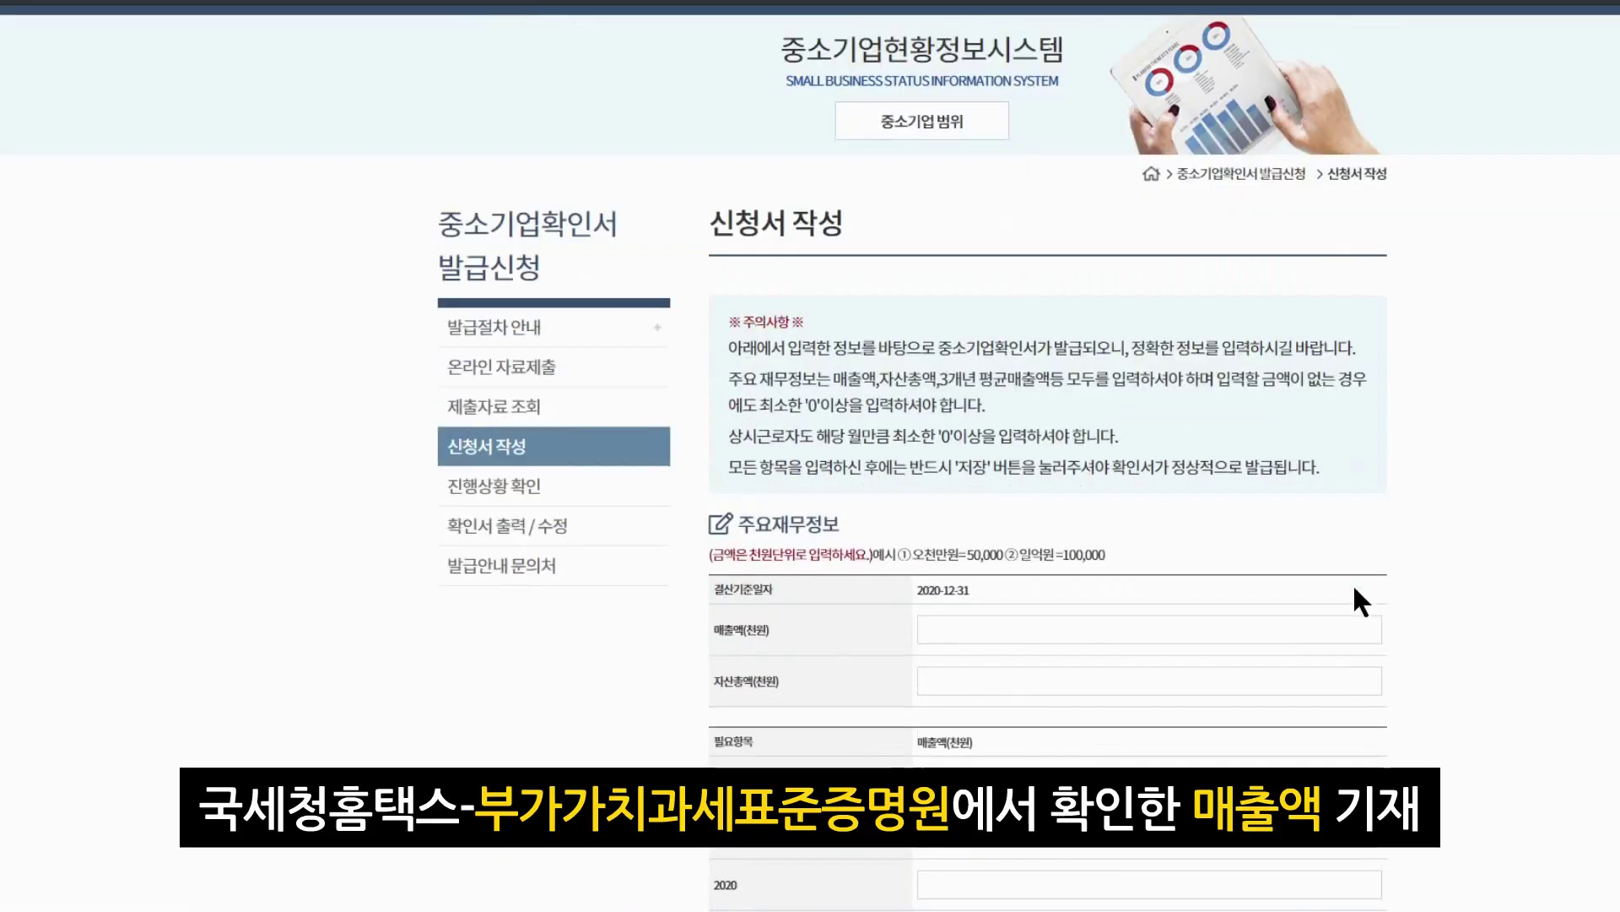
Enter 8 as the recent sales amount in thousand won
scroll(1354, 584, "down", 2)
left_click(1223, 432)
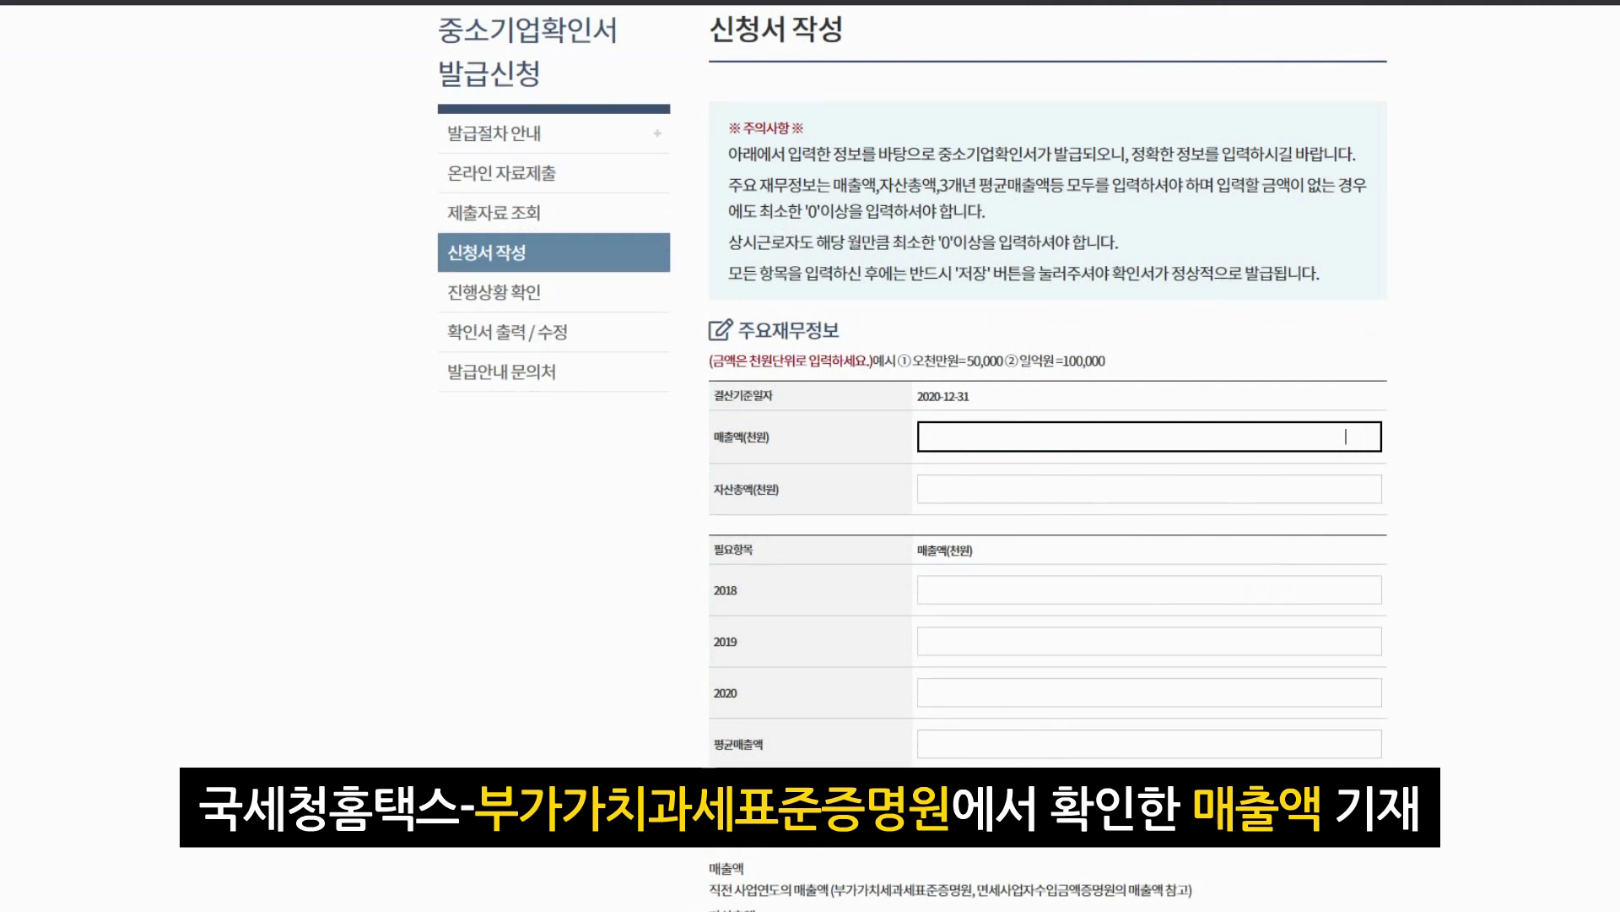
type("80,000")
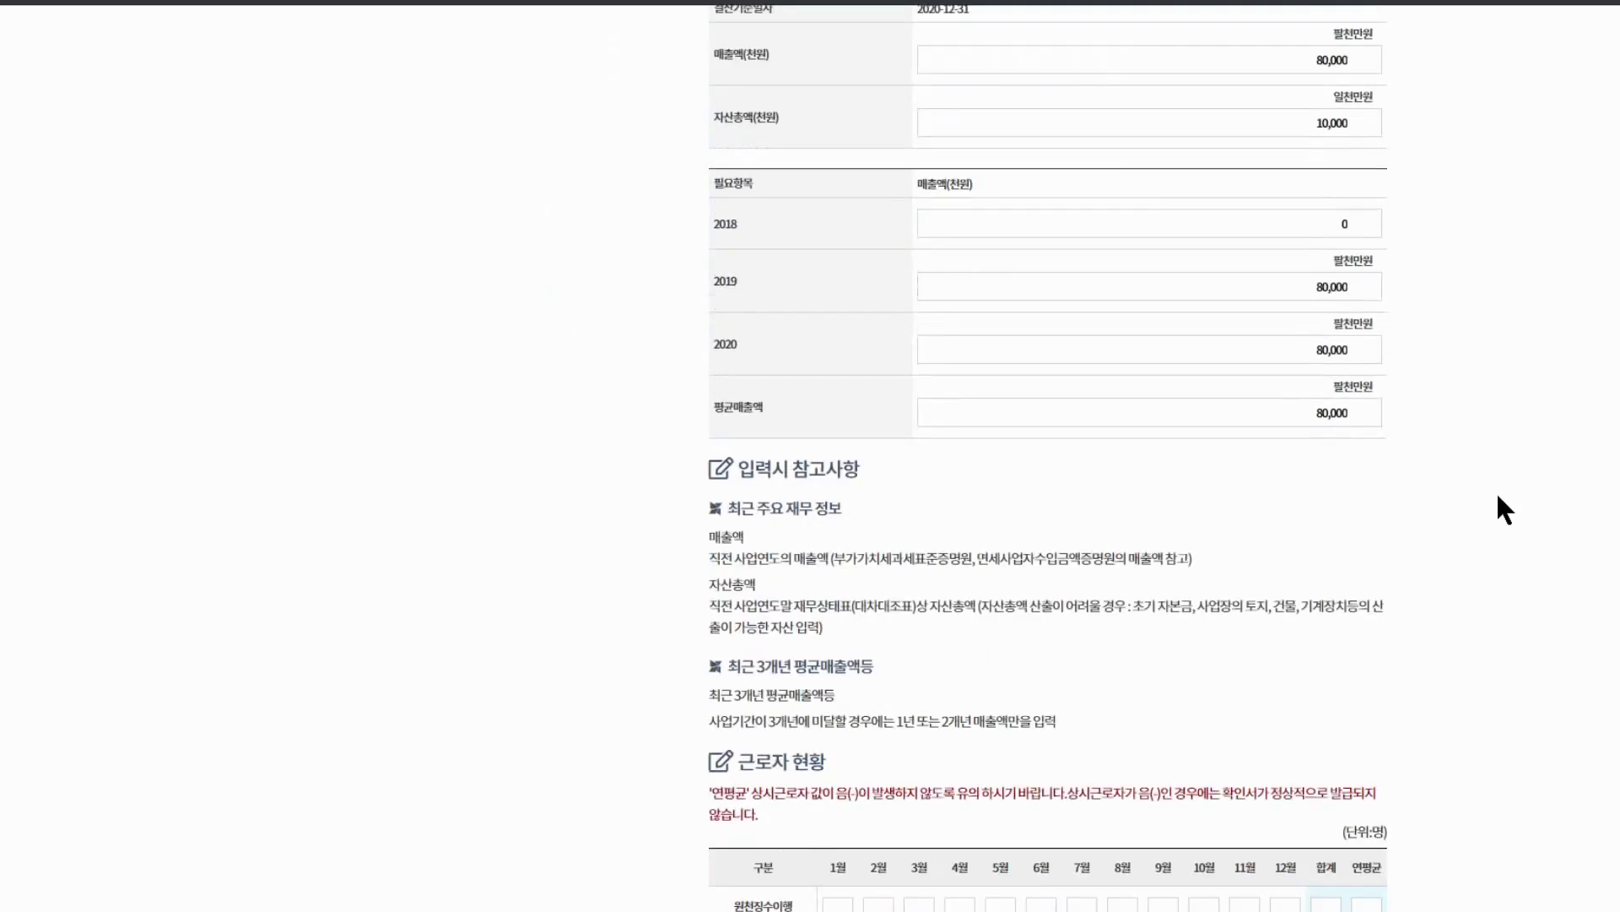
Enter monthly employee headcounts, 0 for January–June and 1 for September–December, and save
scroll(1493, 494, "down", 2)
scroll(1493, 503, "down", 3)
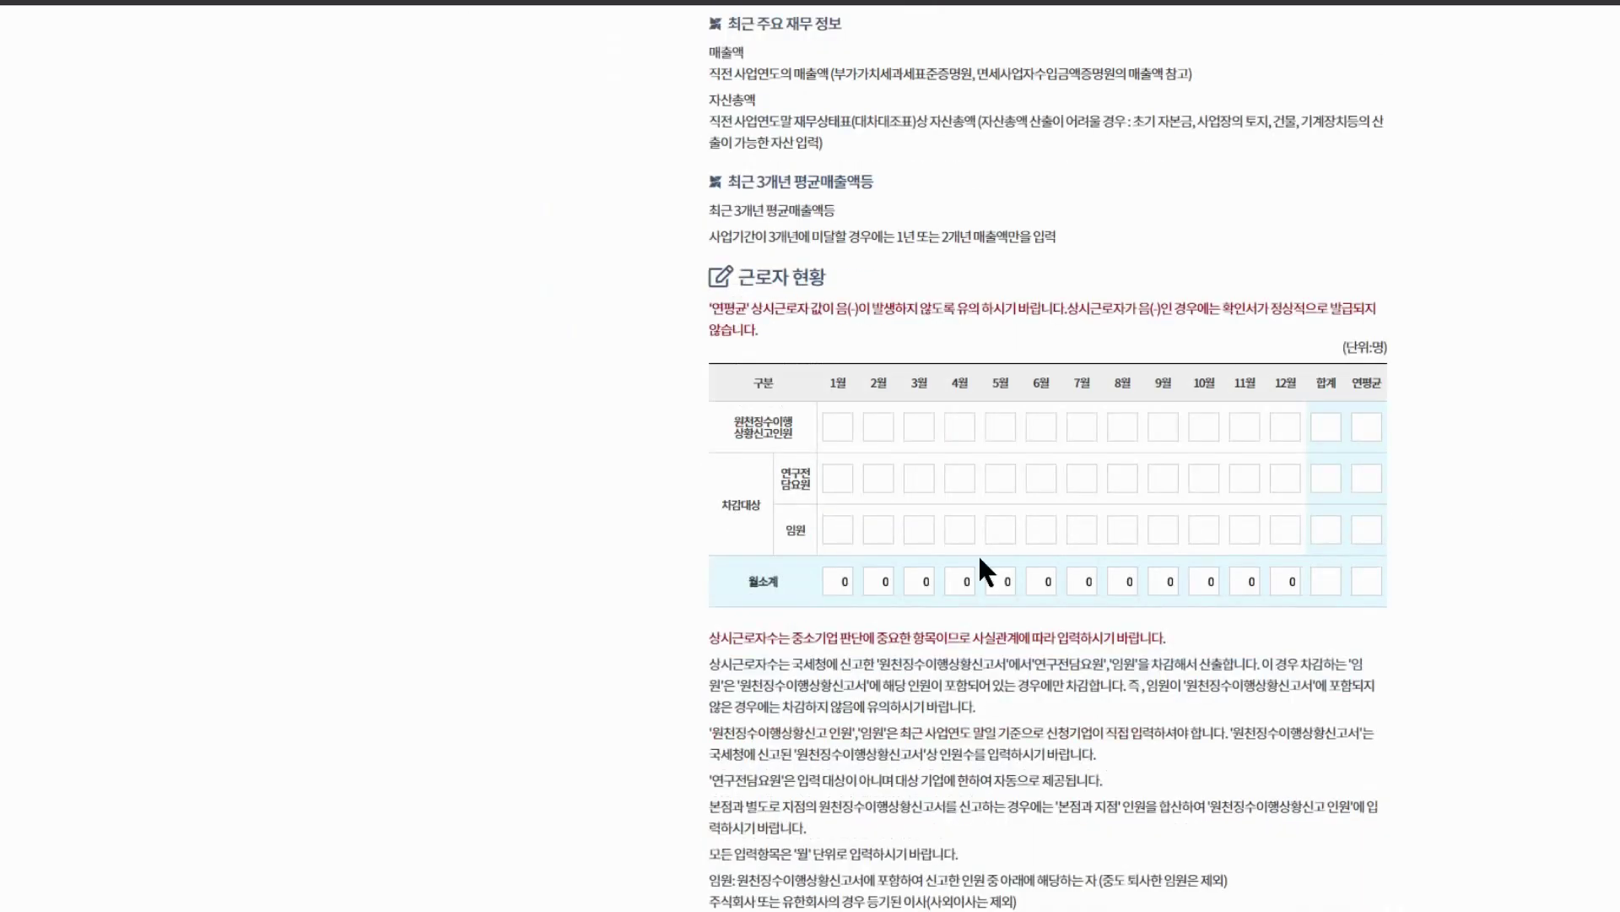
left_click(848, 422)
type("0")
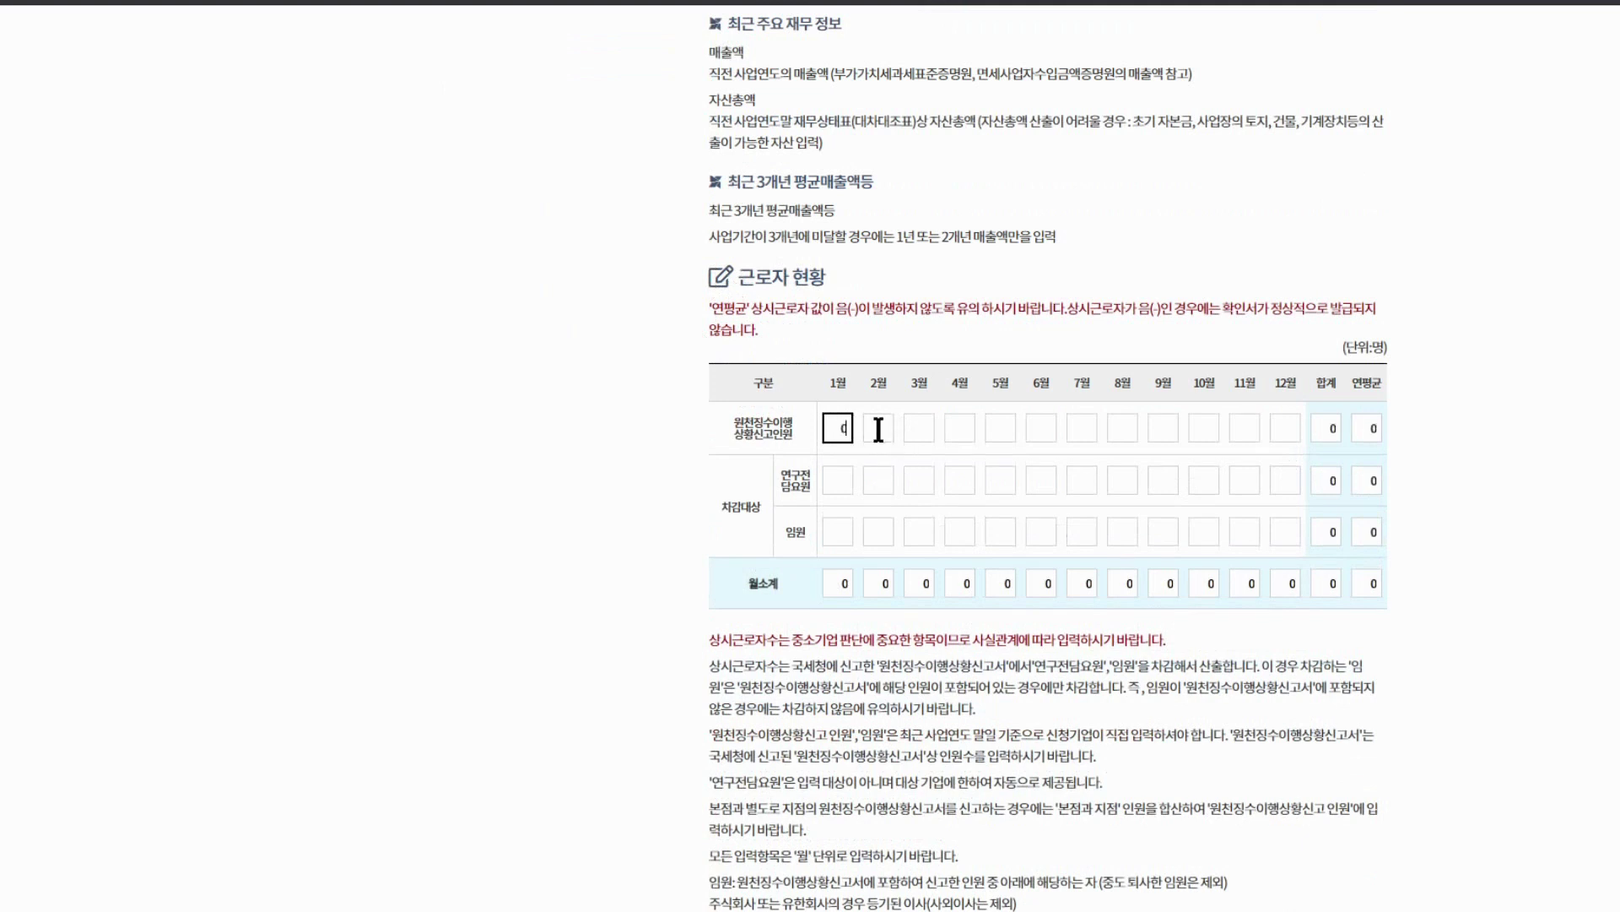
left_click(877, 428)
type("0")
left_click(925, 431)
type("0")
left_click(962, 428)
type("0")
left_click(1003, 426)
type("0")
left_click(1045, 431)
type("00")
left_click(1123, 429)
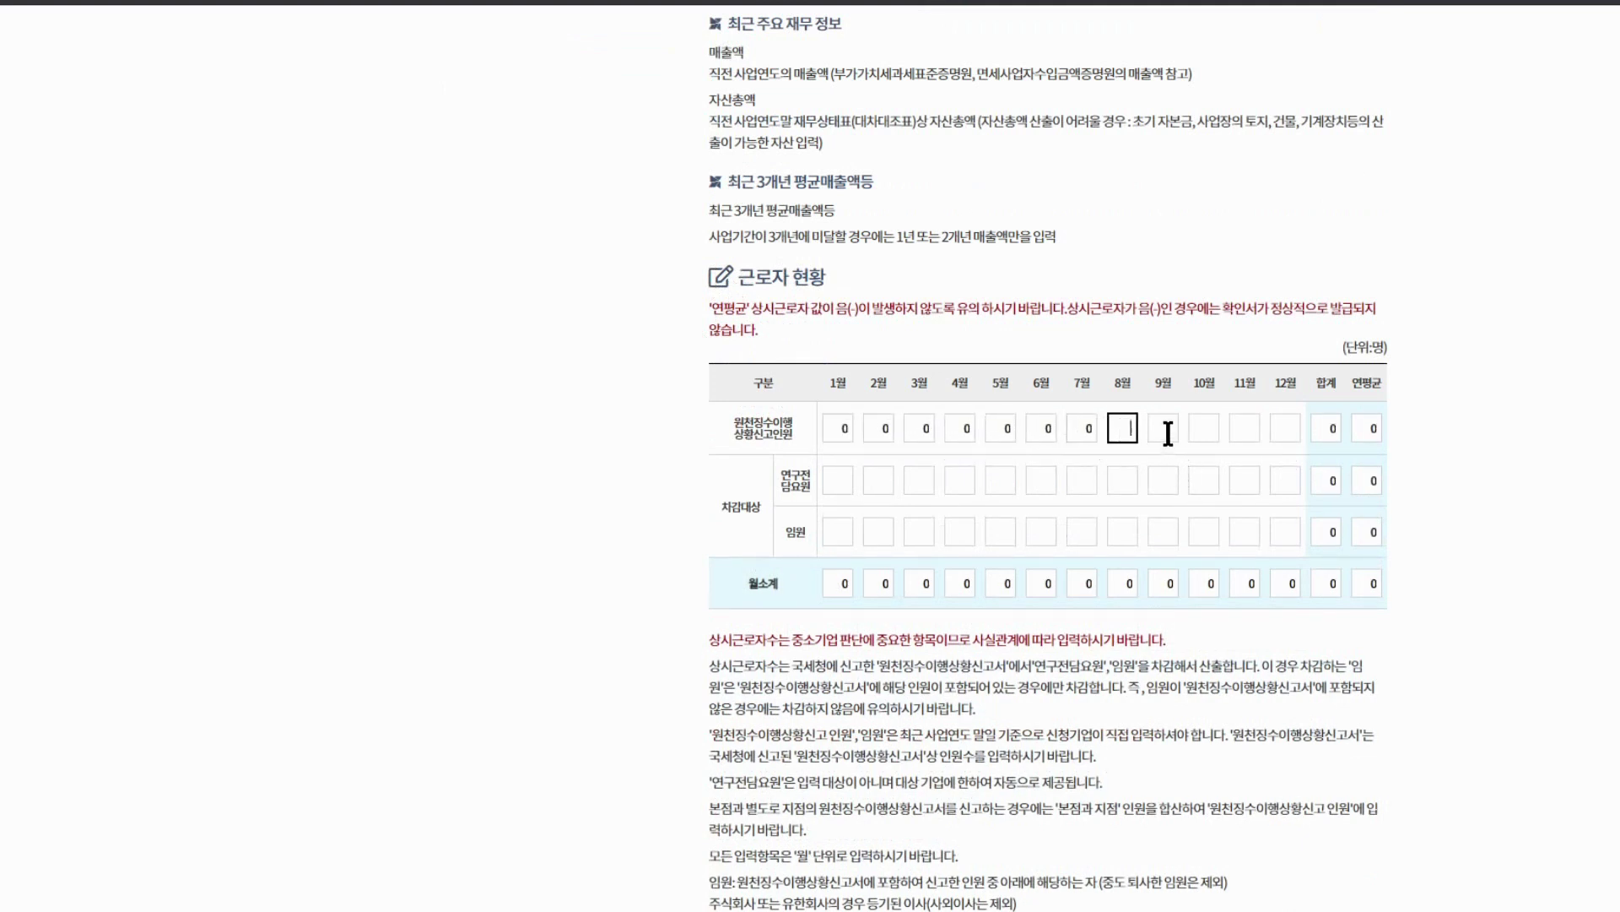
left_click(1168, 430)
type("1")
left_click(1204, 428)
type("1")
left_click(1244, 428)
type("1")
left_click(1285, 426)
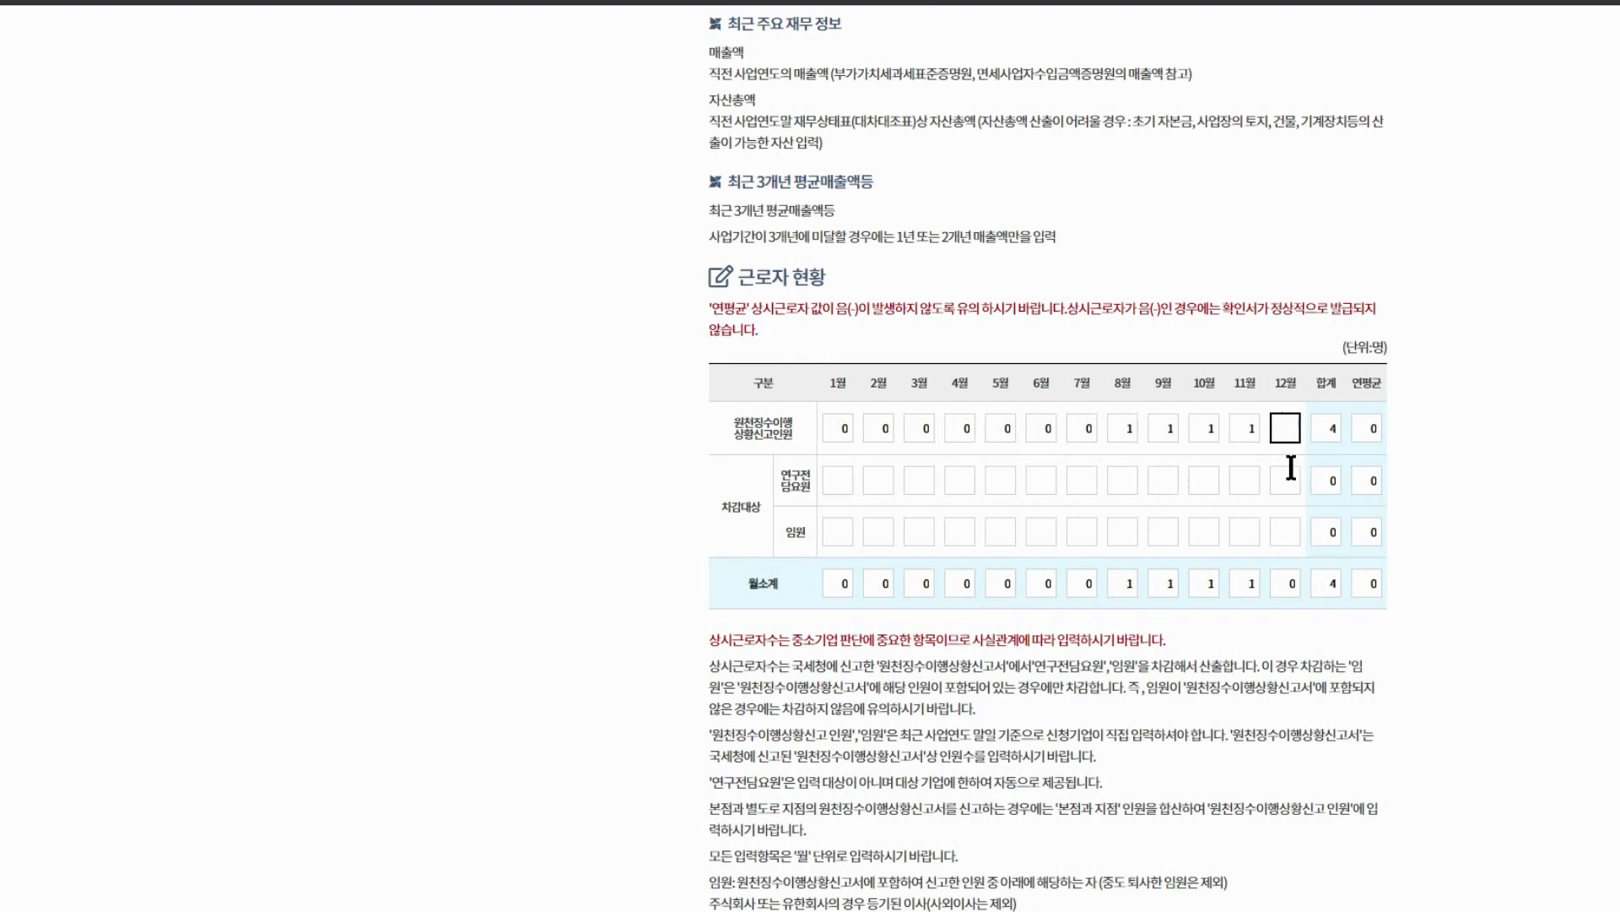
type("1")
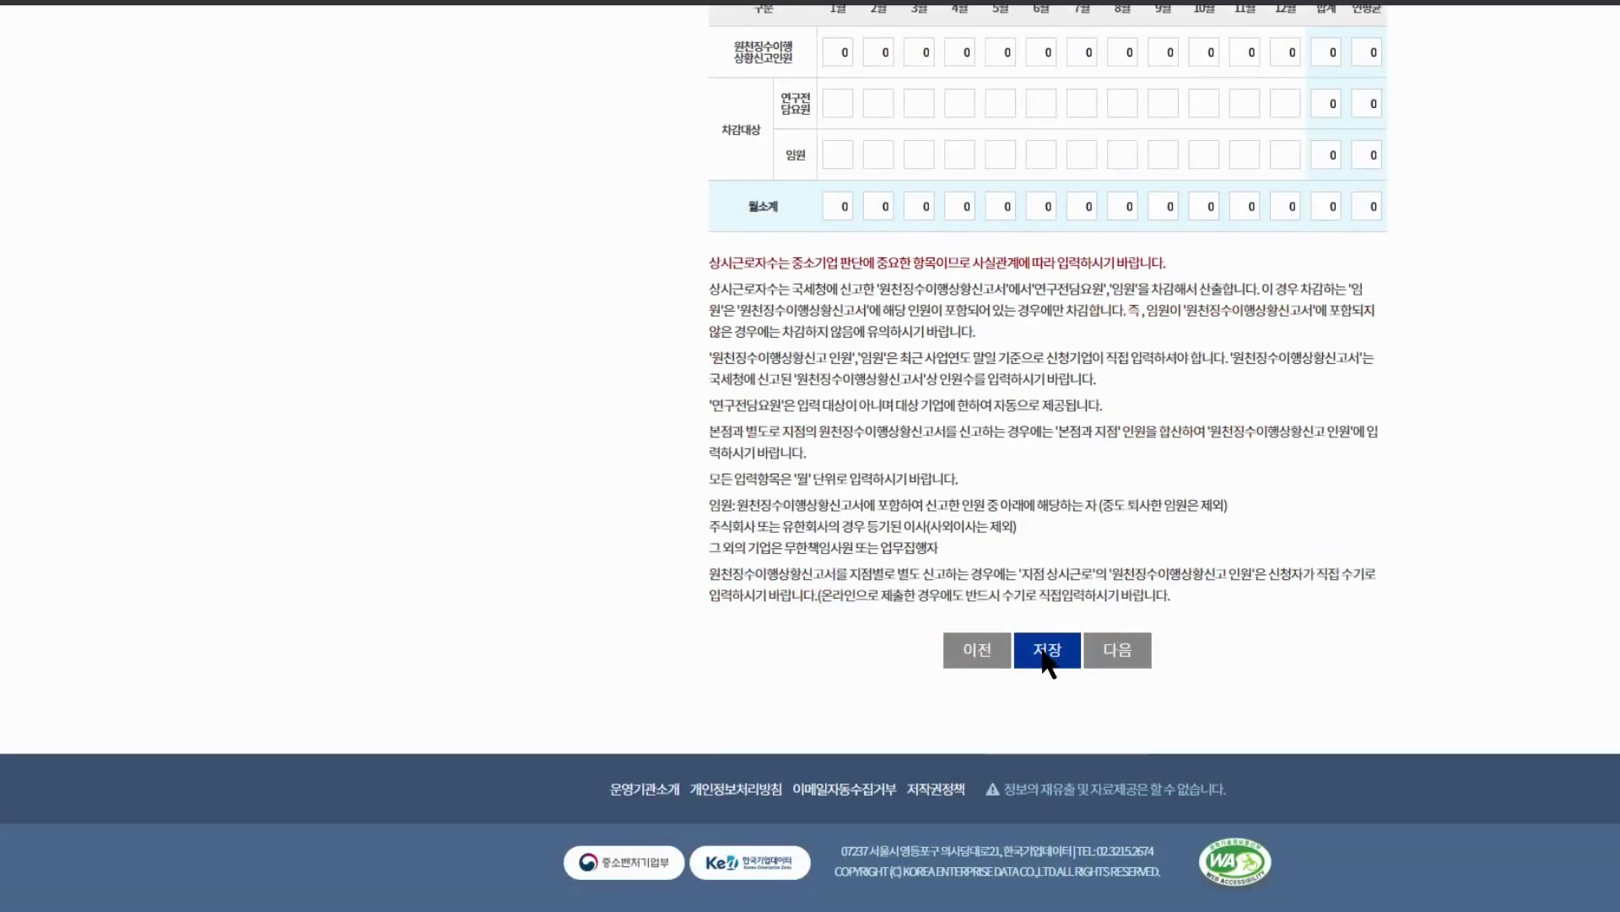
left_click(1047, 654)
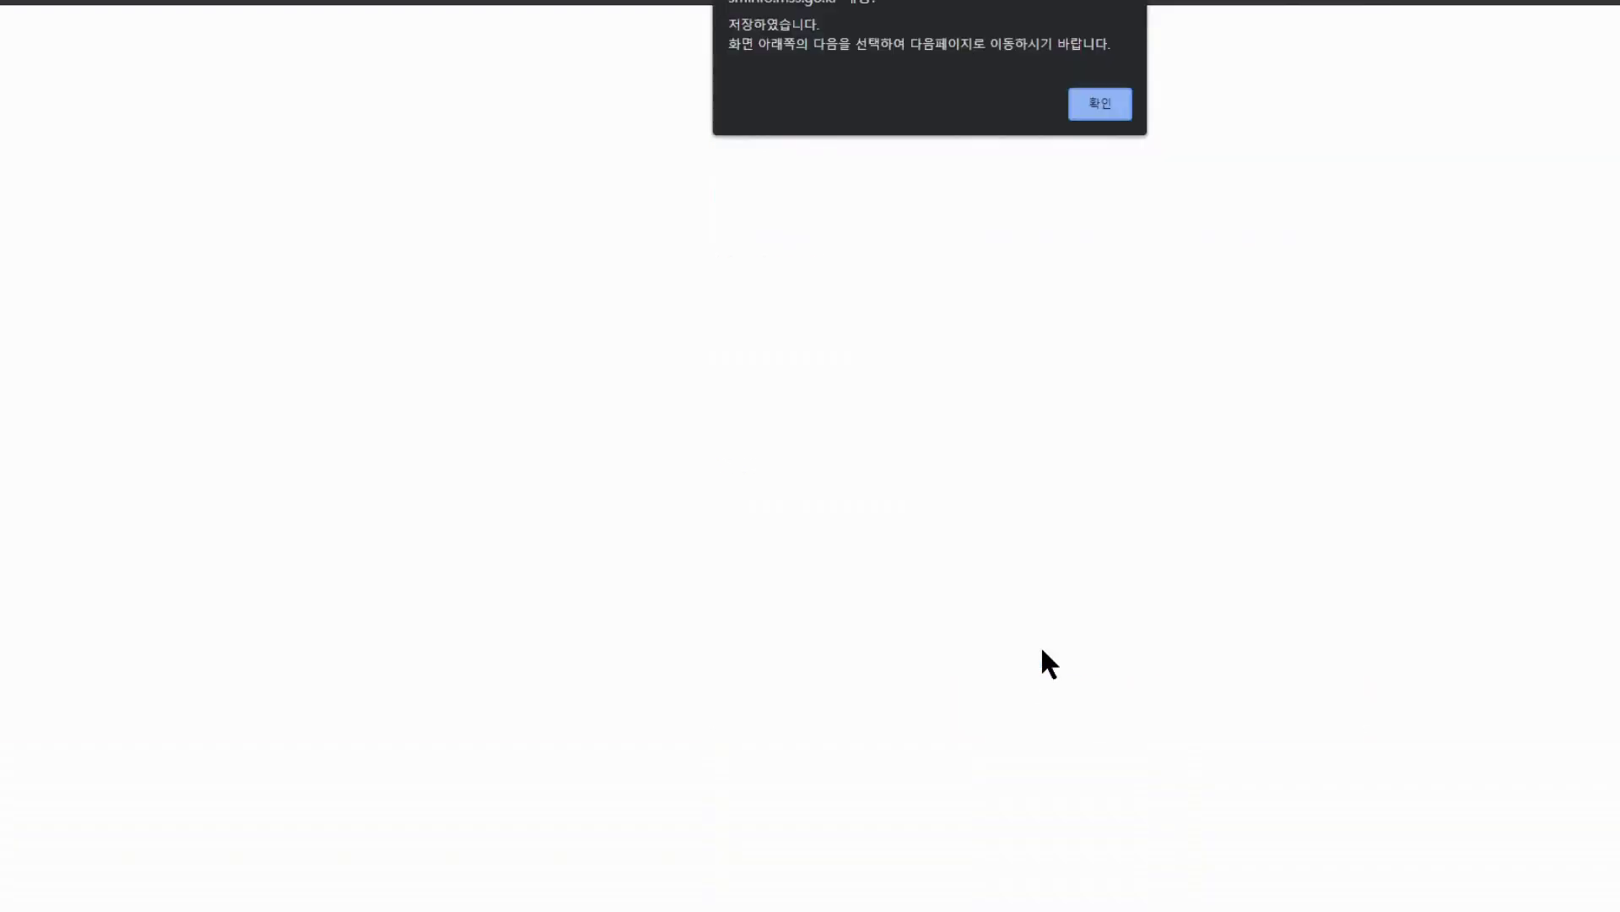
Save the bidding-restriction confirmation with all items 해당하지 않음, then continue to 신청자정보
left_click(1097, 105)
scroll(1163, 500, "down", 15)
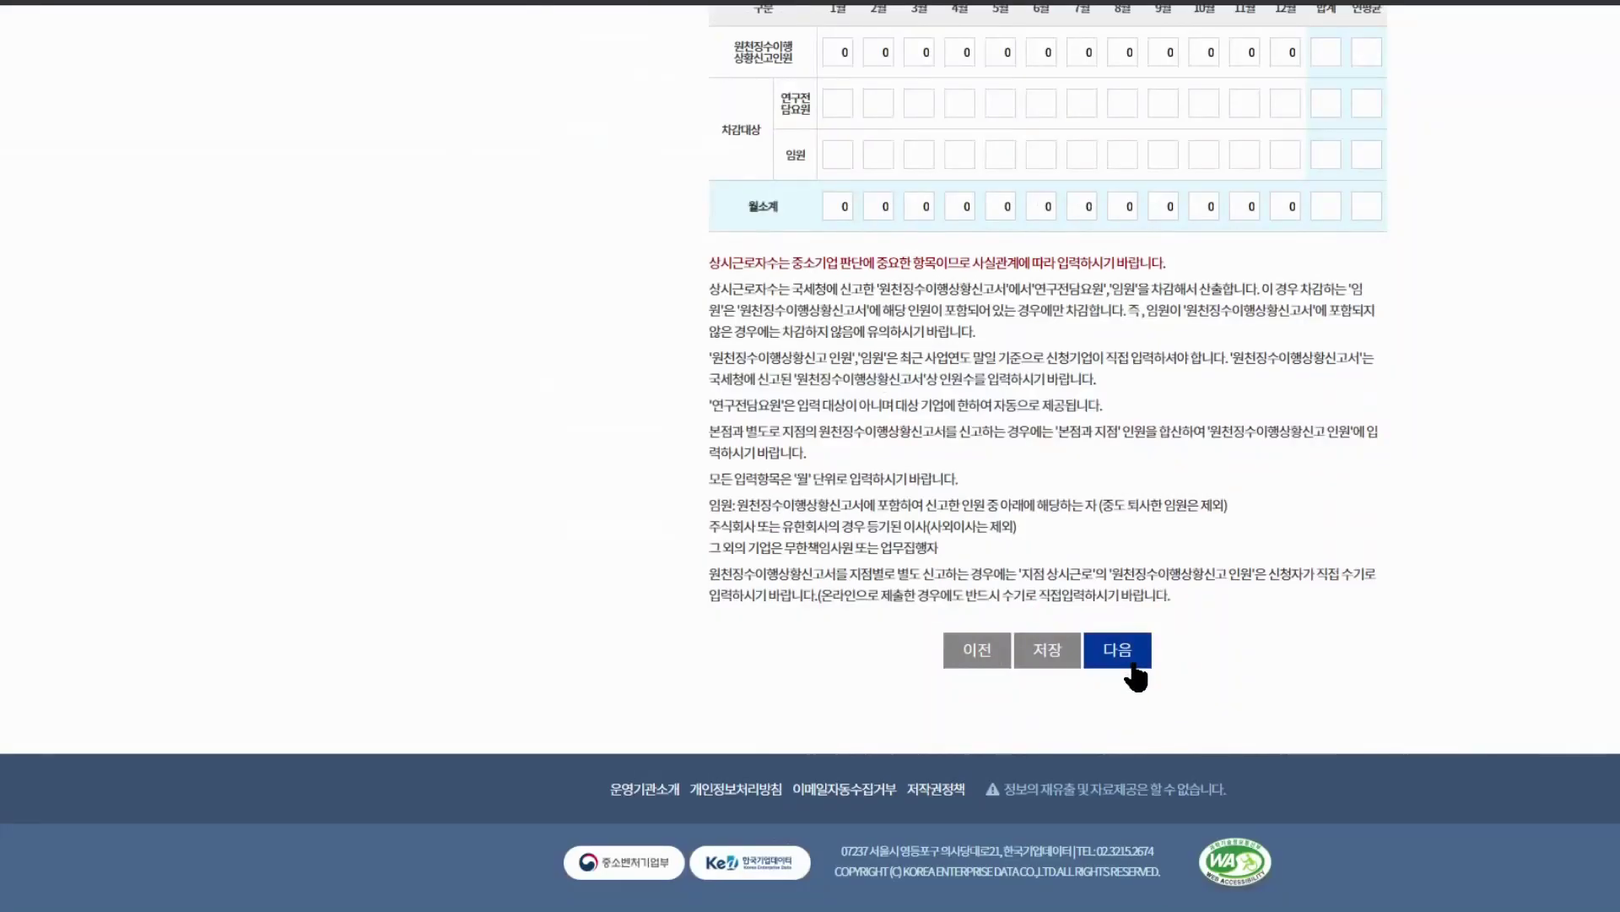
left_click(1132, 667)
scroll(1434, 579, "down", 7)
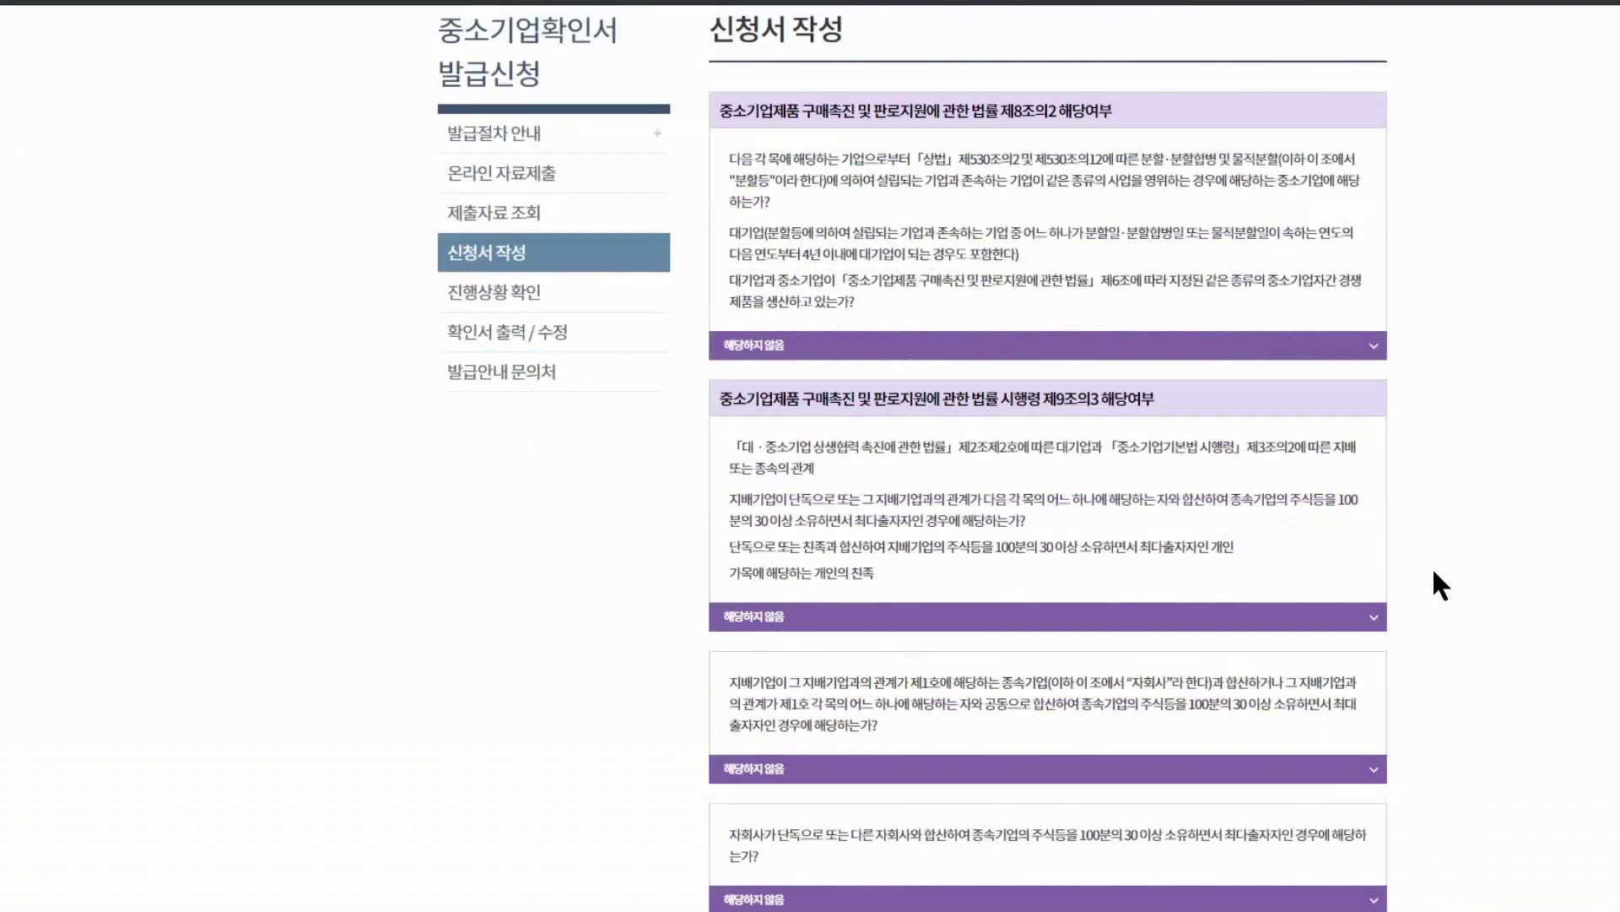
scroll(1431, 565, "down", 10)
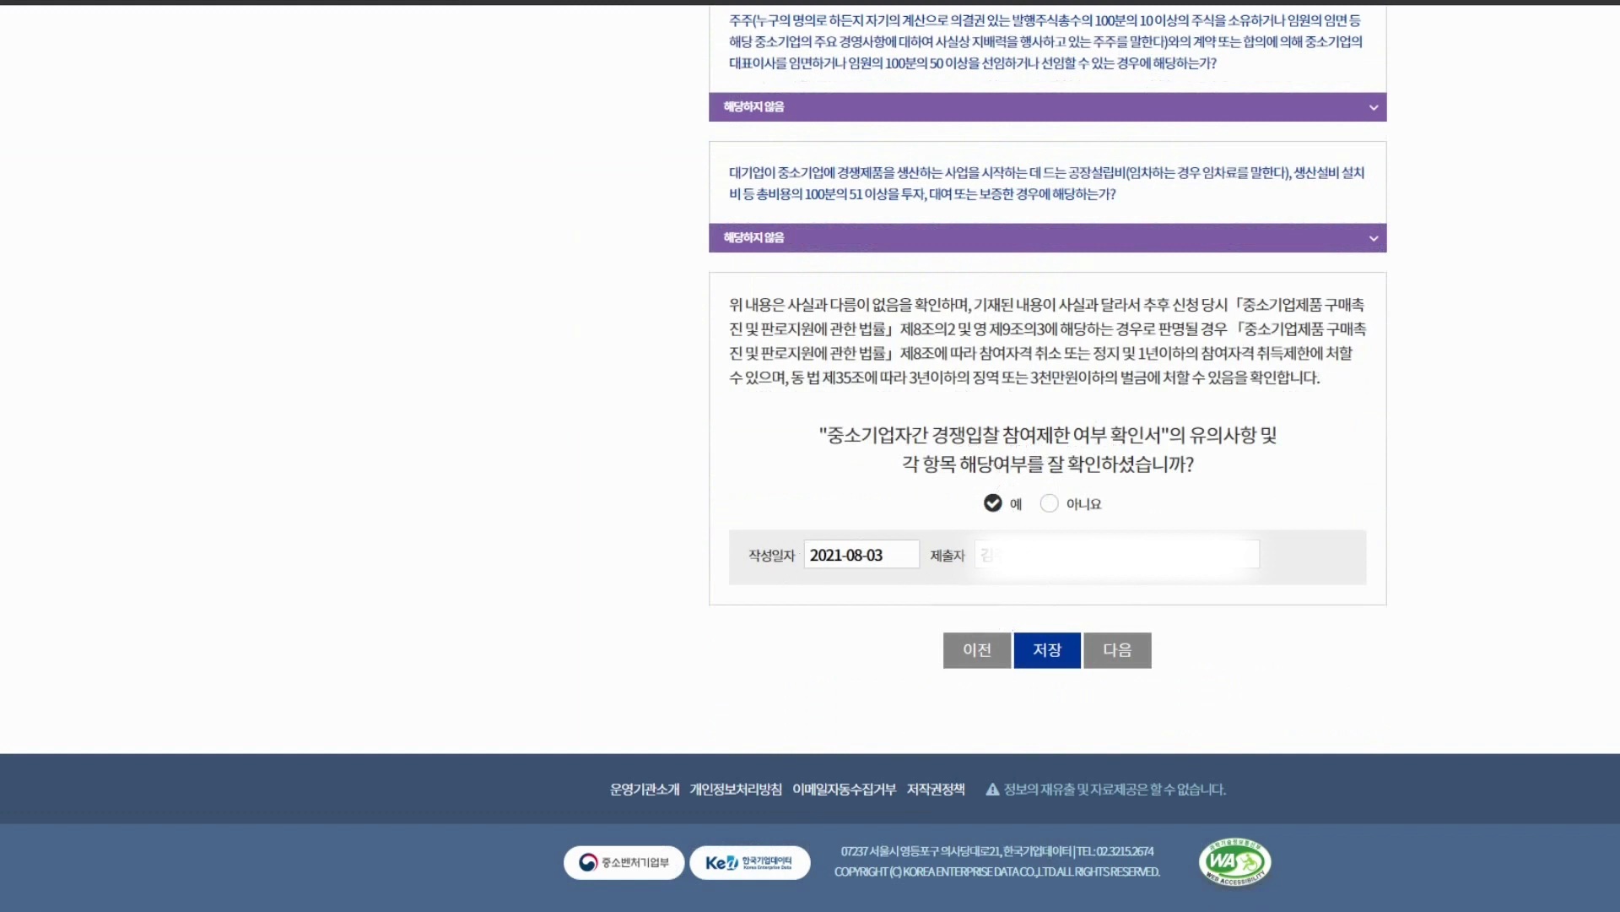
left_click(1065, 663)
left_click(1112, 146)
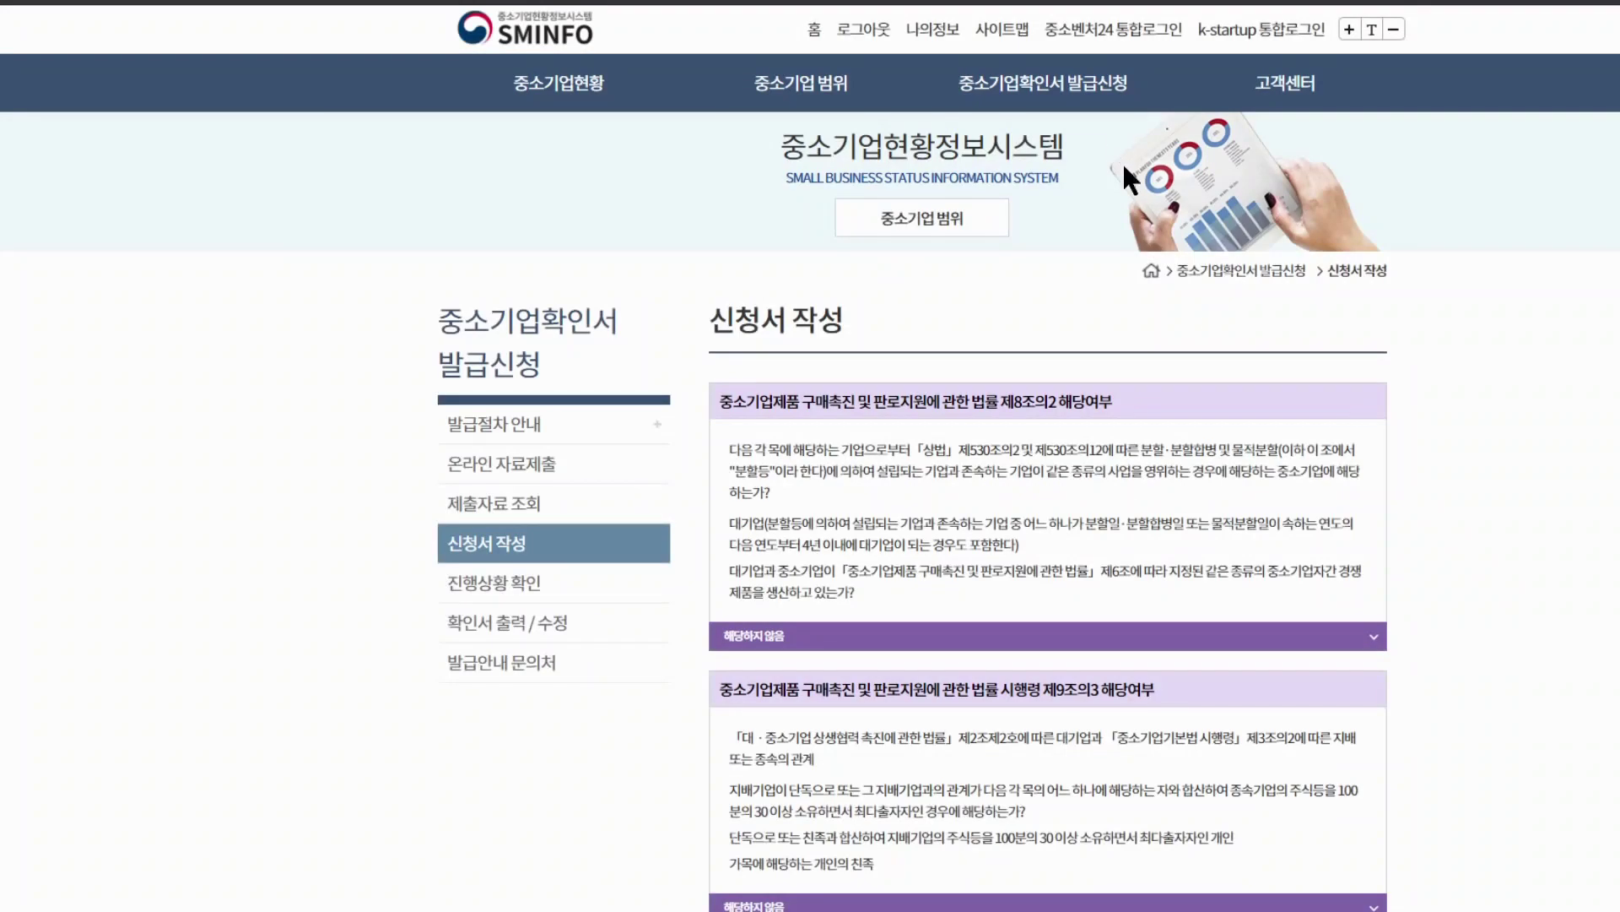
scroll(1140, 540, "down", 20)
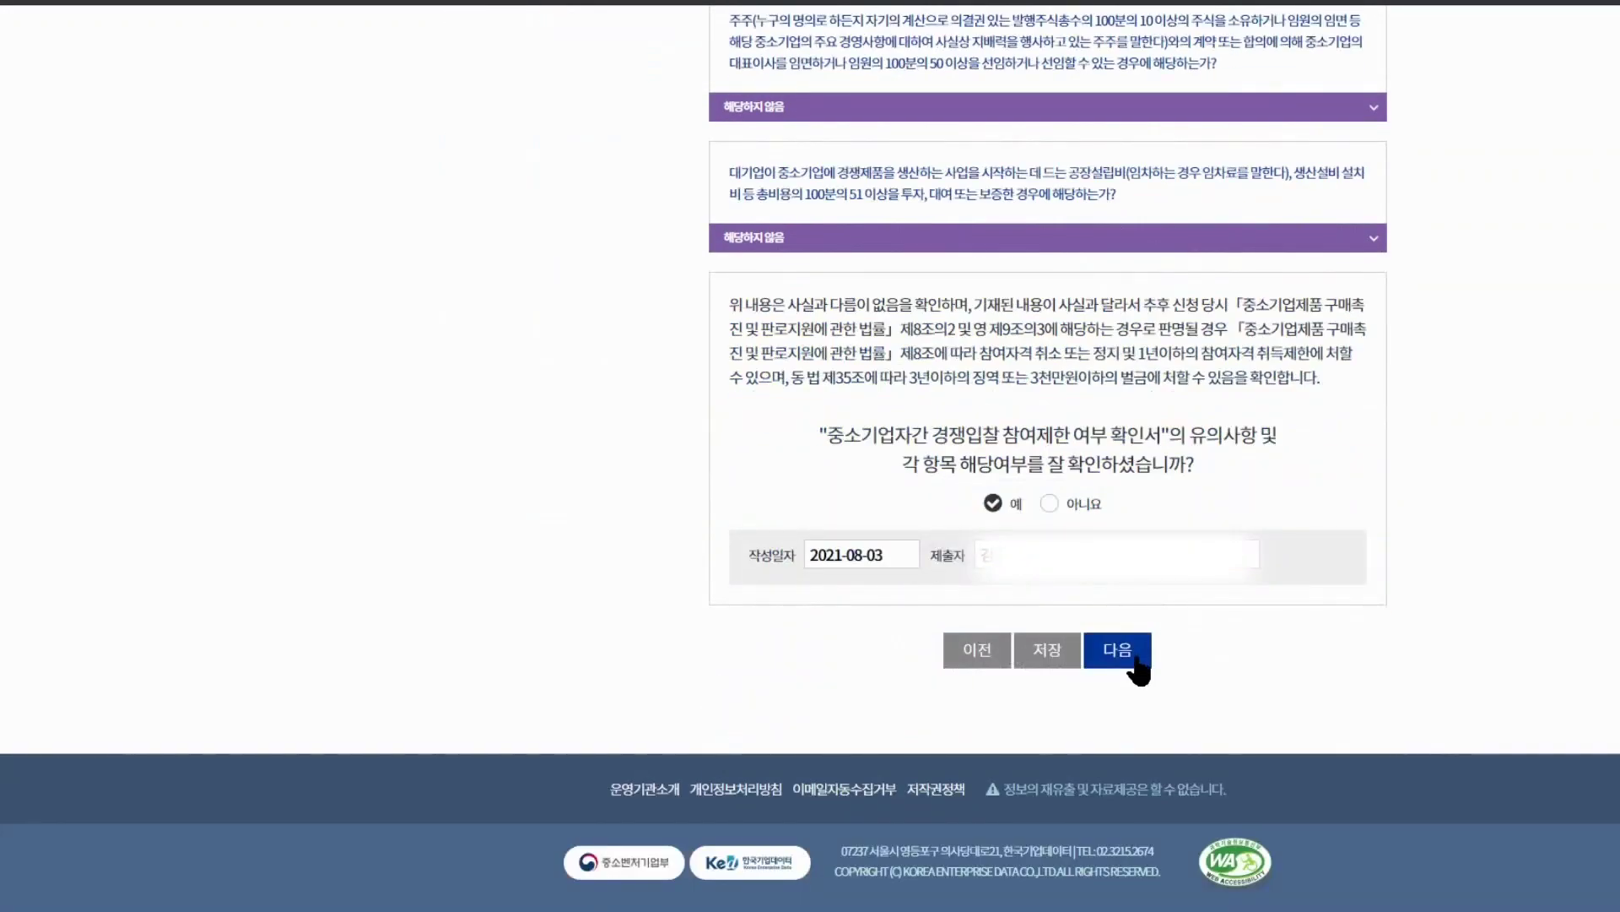
left_click(1135, 658)
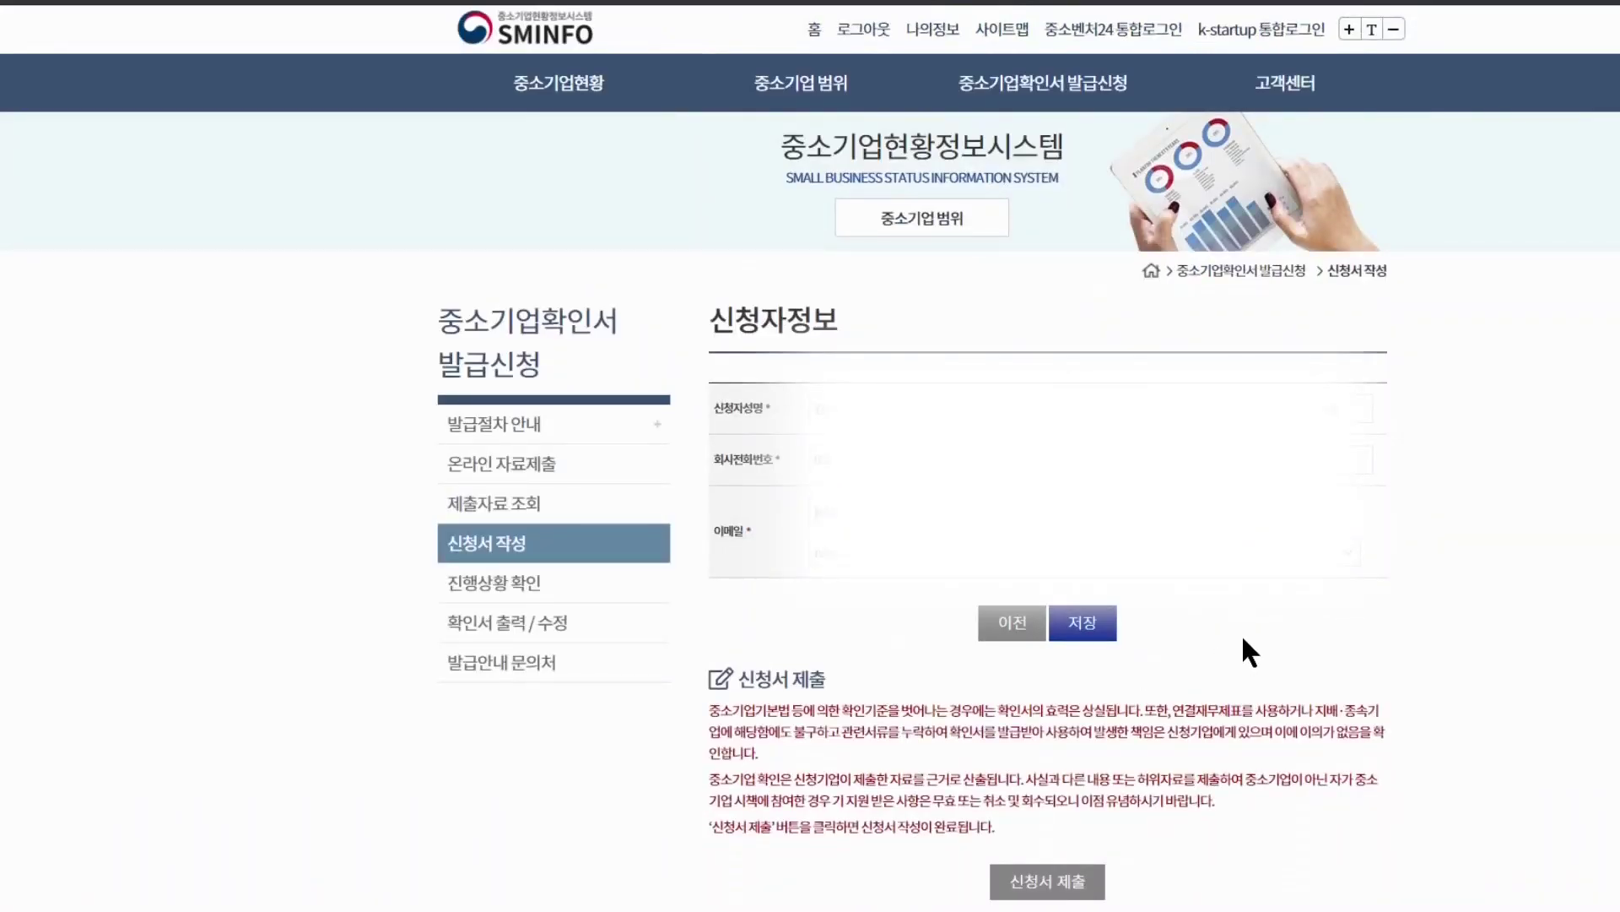
Save the applicant information and submit the application, acknowledging the issuance notice
scroll(1283, 591, "down", 1)
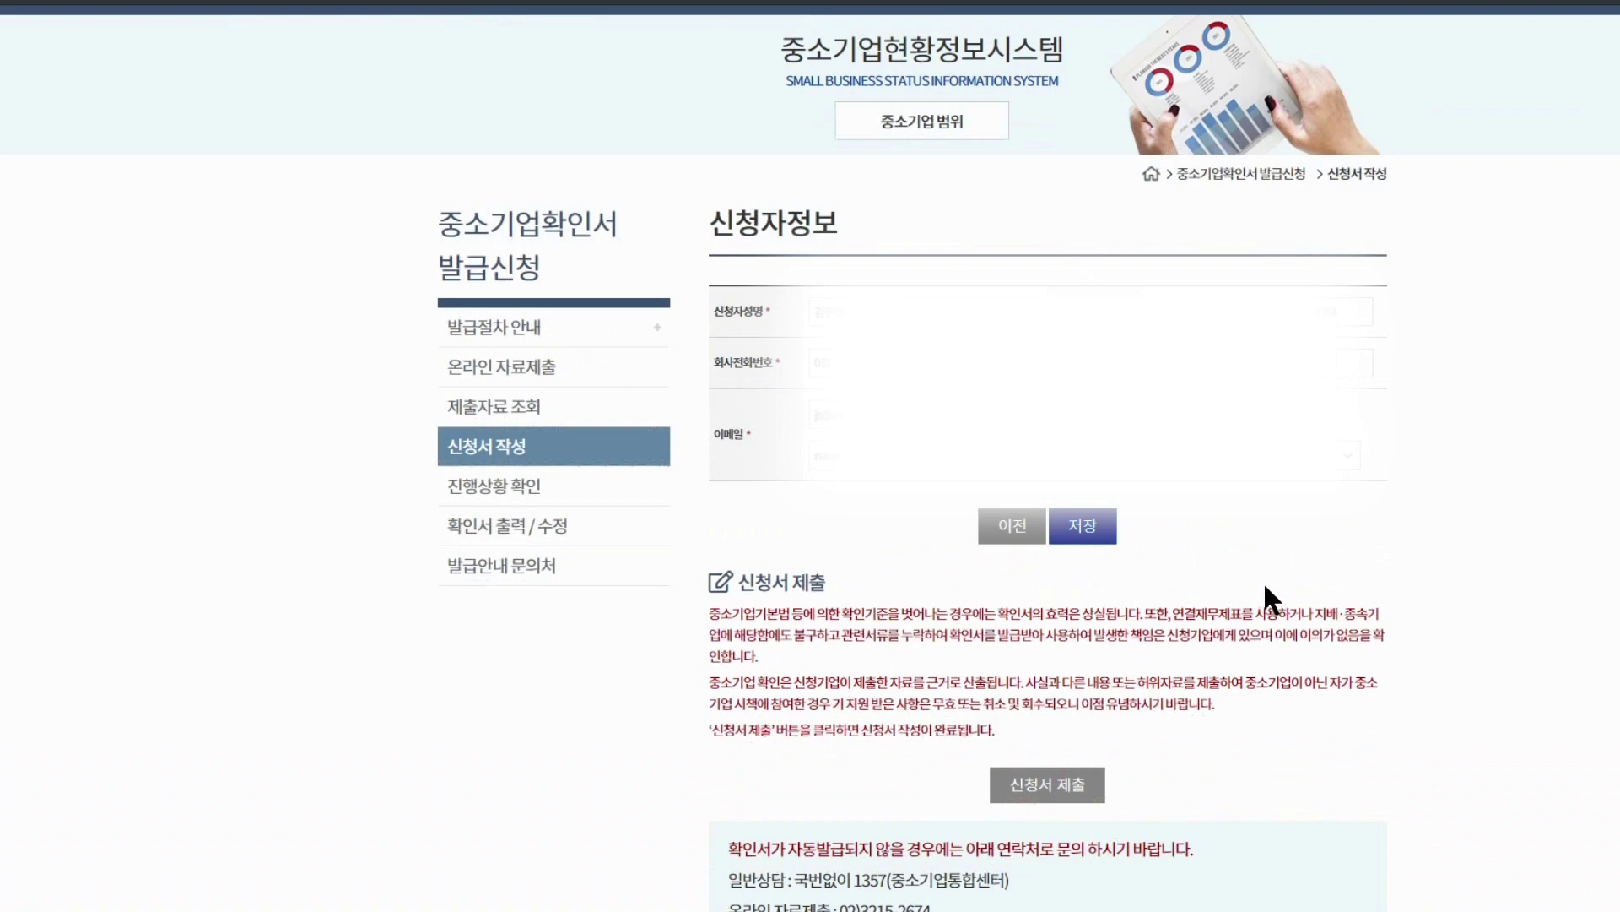
scroll(1263, 581, "down", 3)
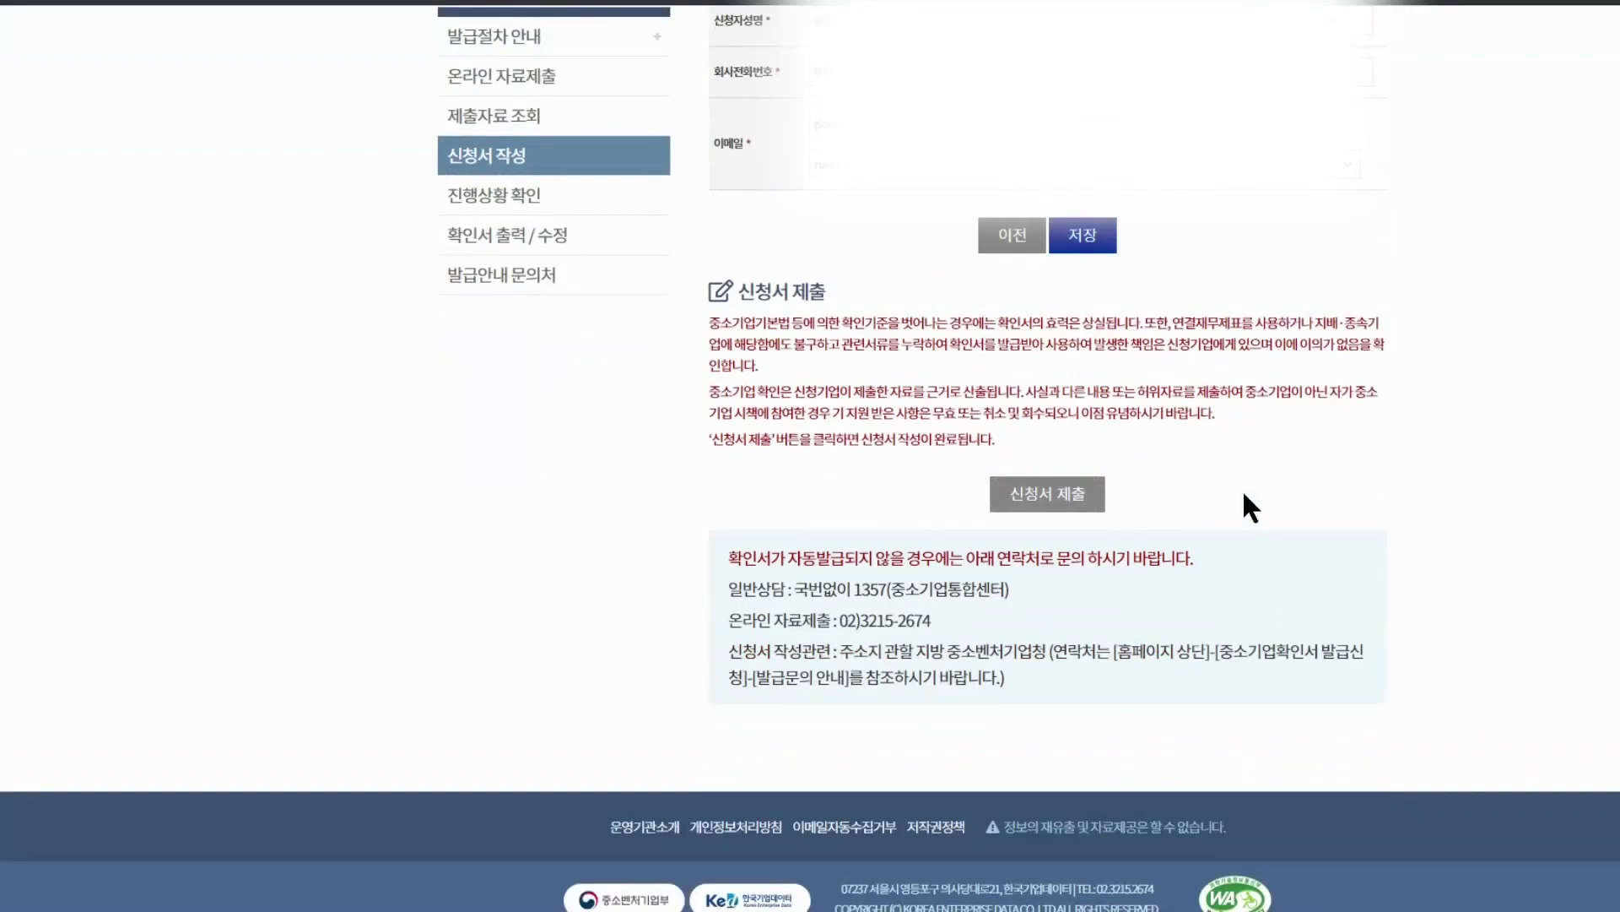
left_click(1103, 245)
left_click(1102, 68)
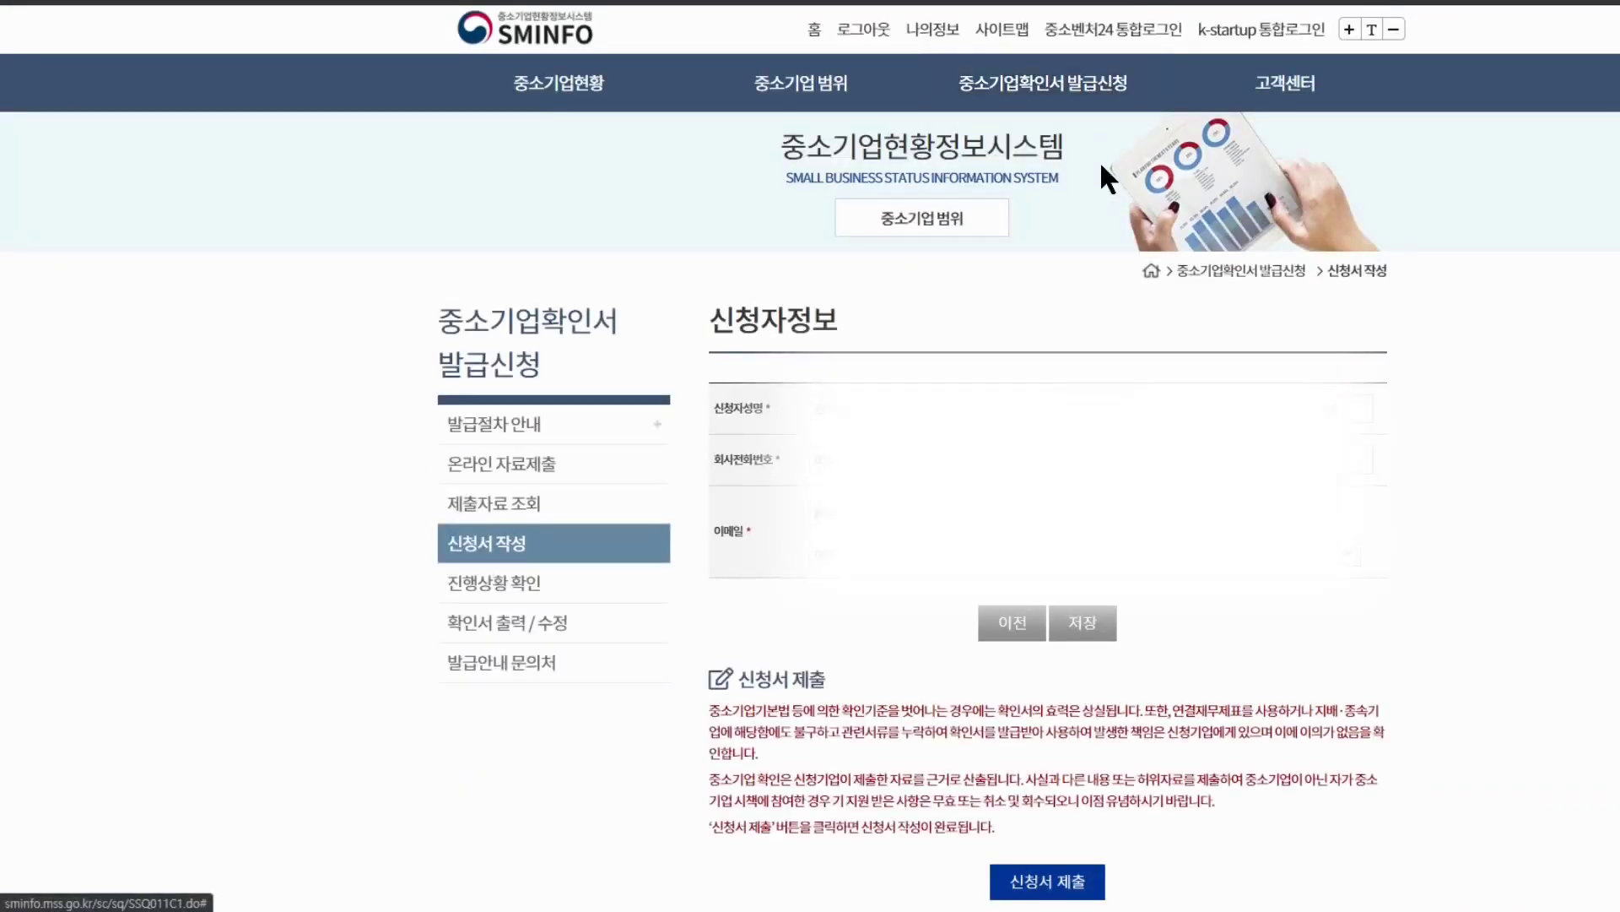
scroll(1101, 161, "down", 2)
scroll(1077, 615, "down", 1)
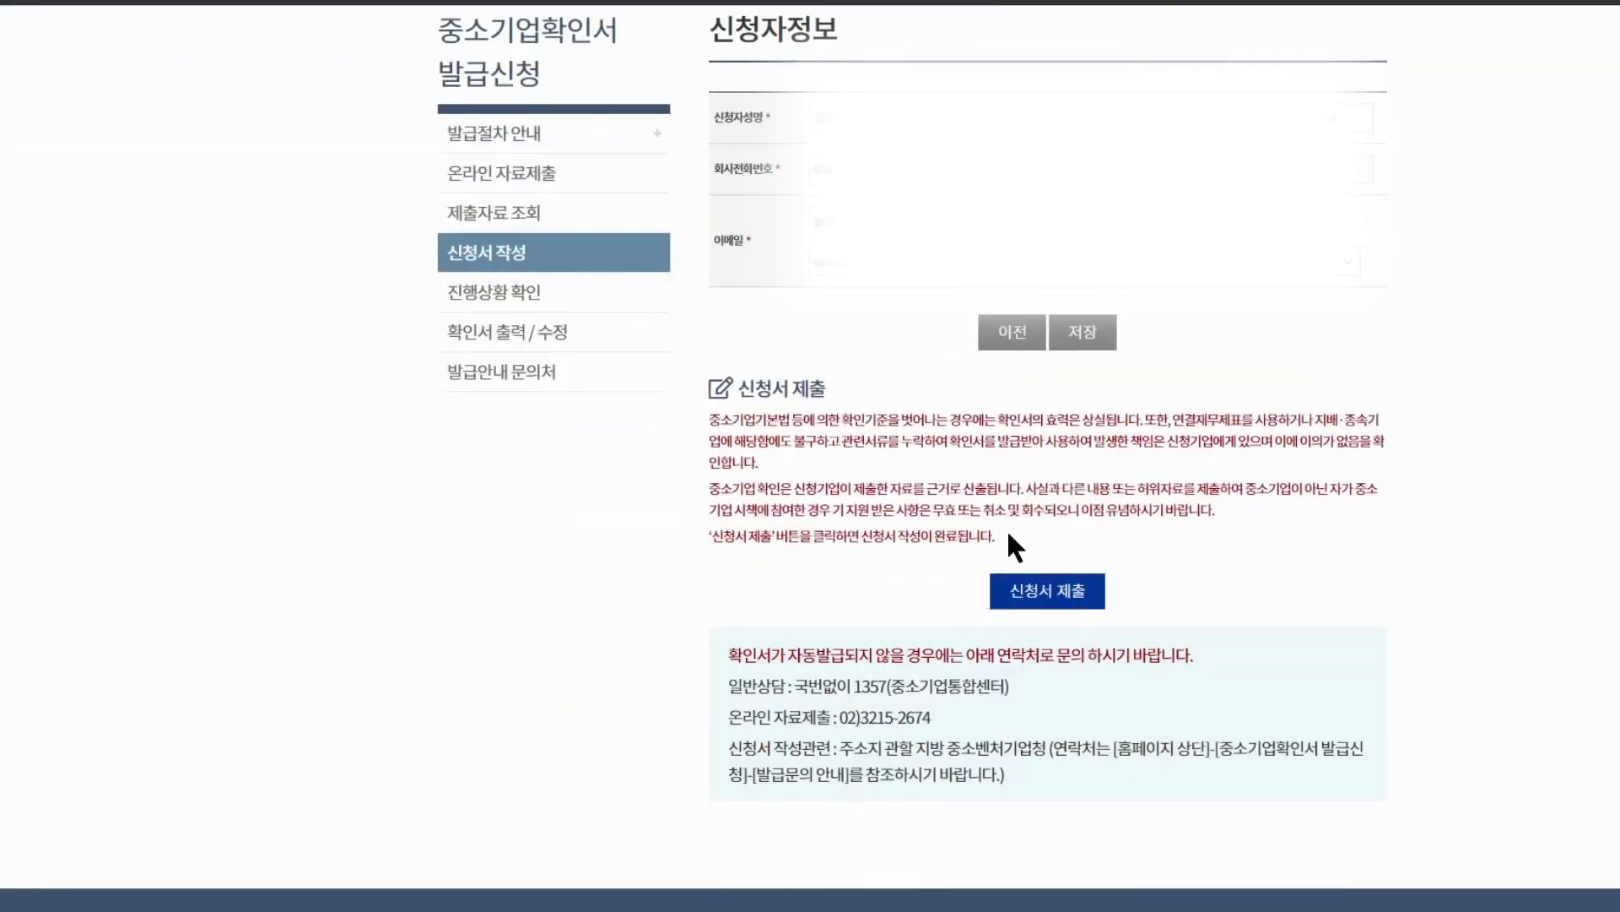
left_click(1048, 595)
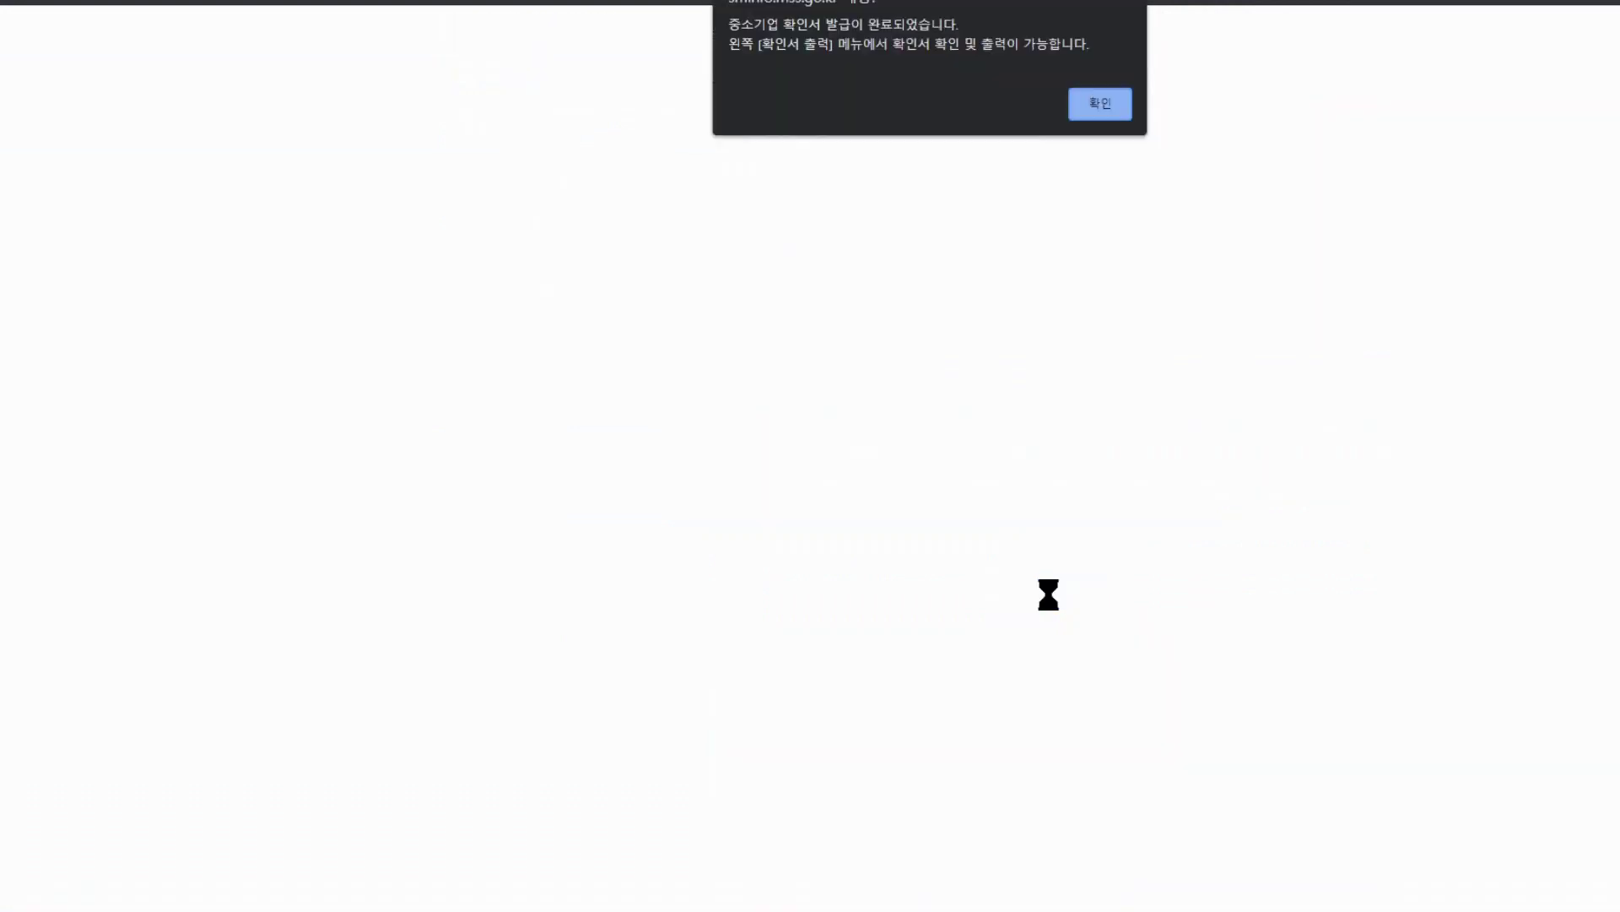
left_click(1103, 103)
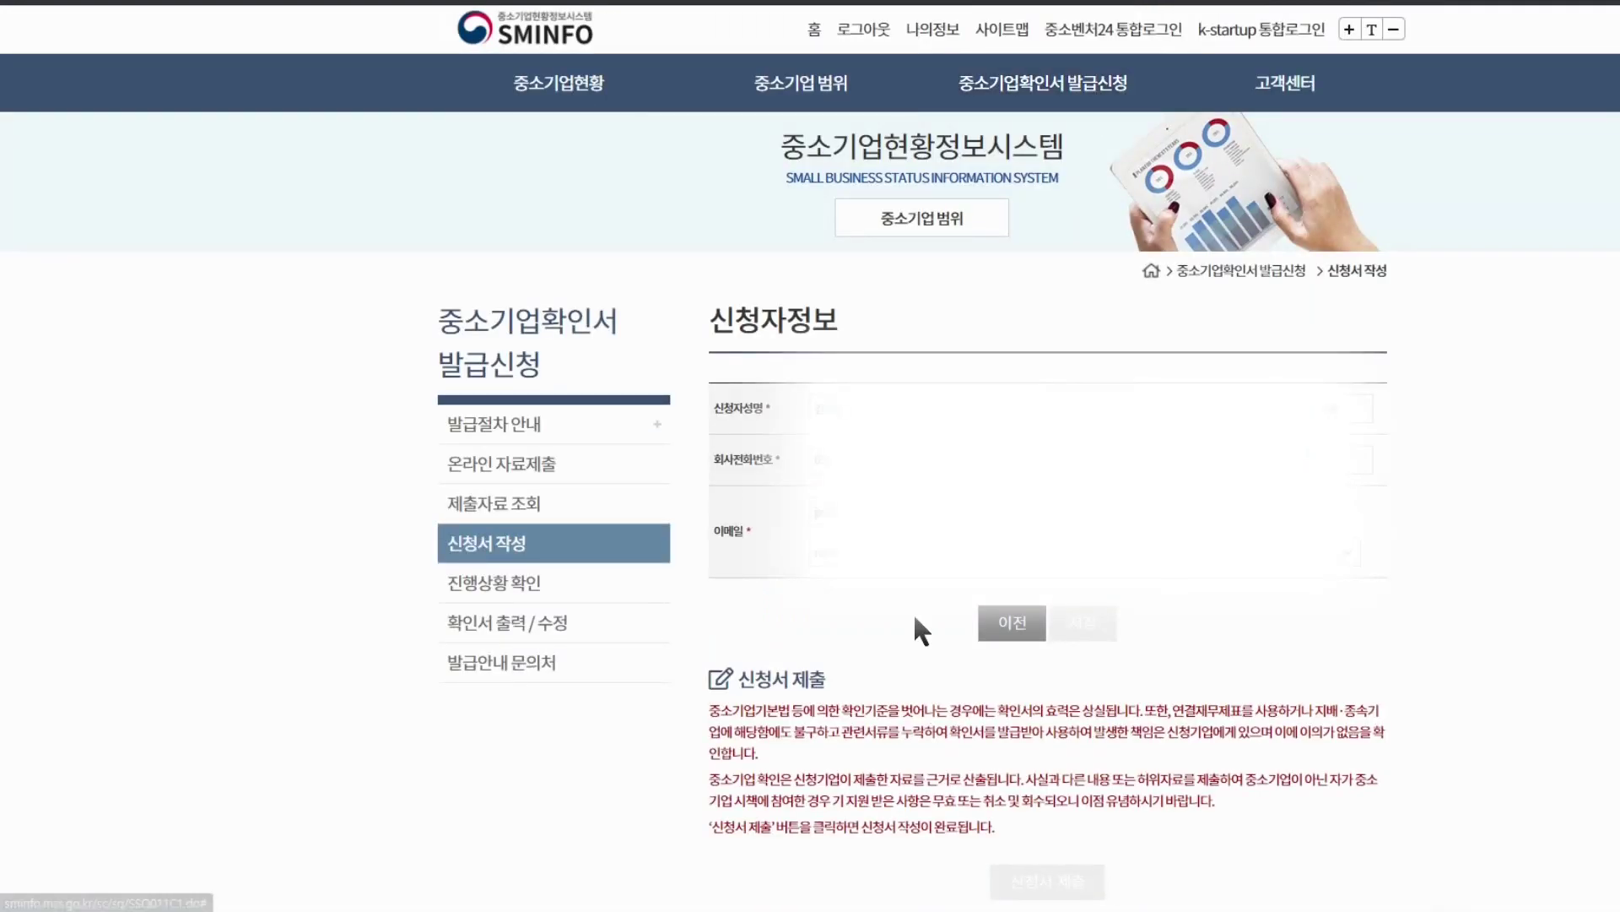
Open the 확인서 출력 / 수정 page listing the issued 소상공인 certificate
scroll(844, 599, "down", 2)
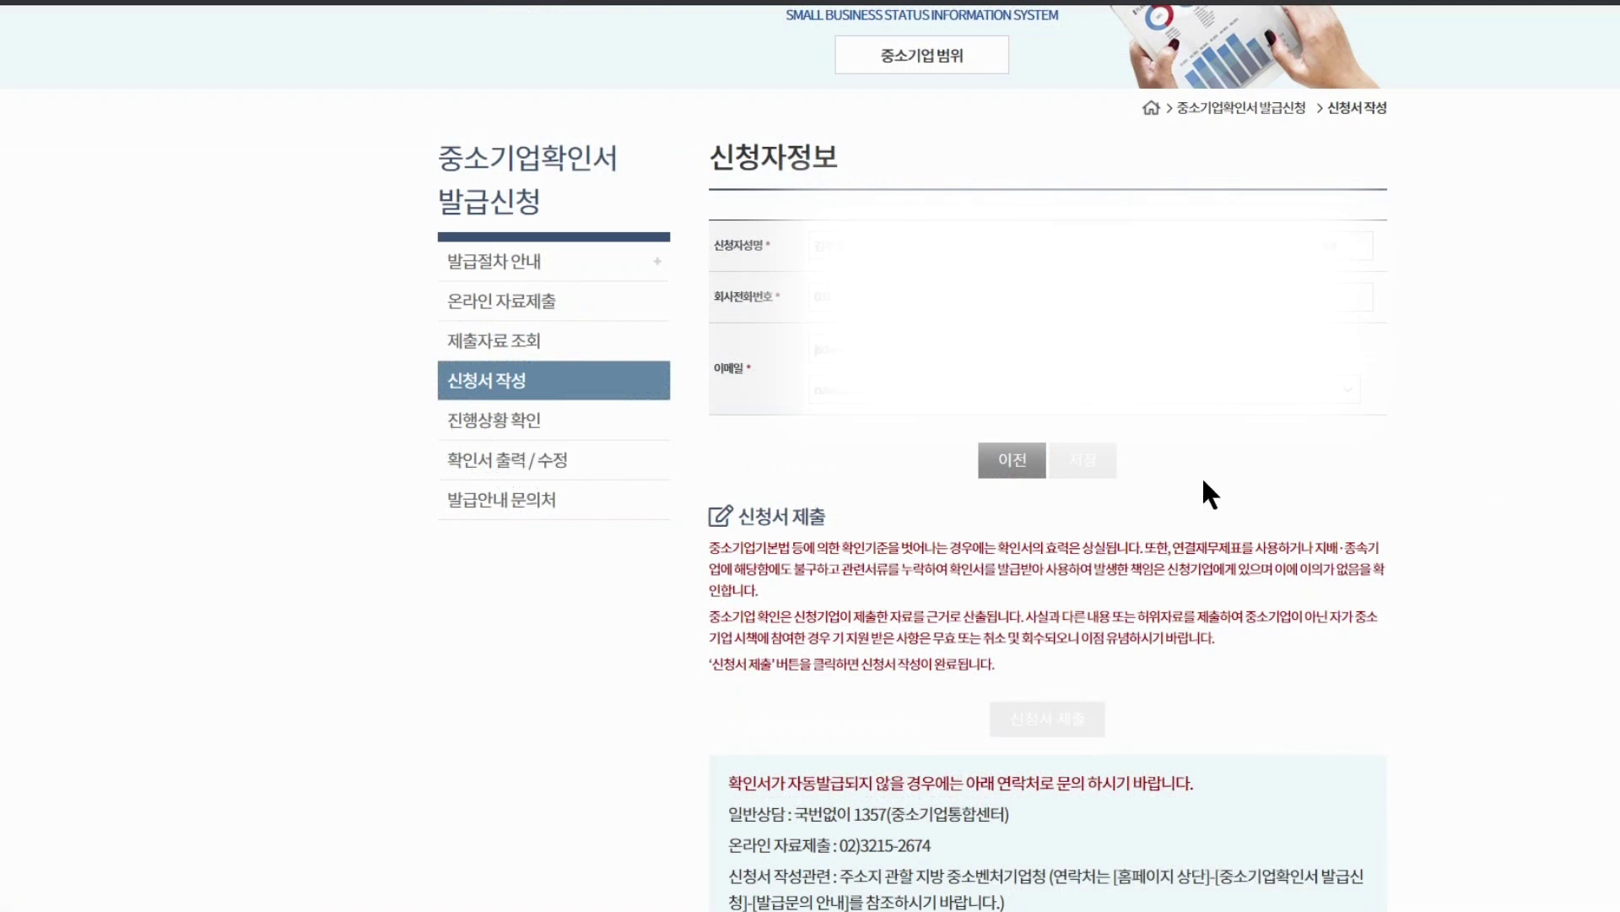
left_click(513, 465)
scroll(1232, 561, "down", 2)
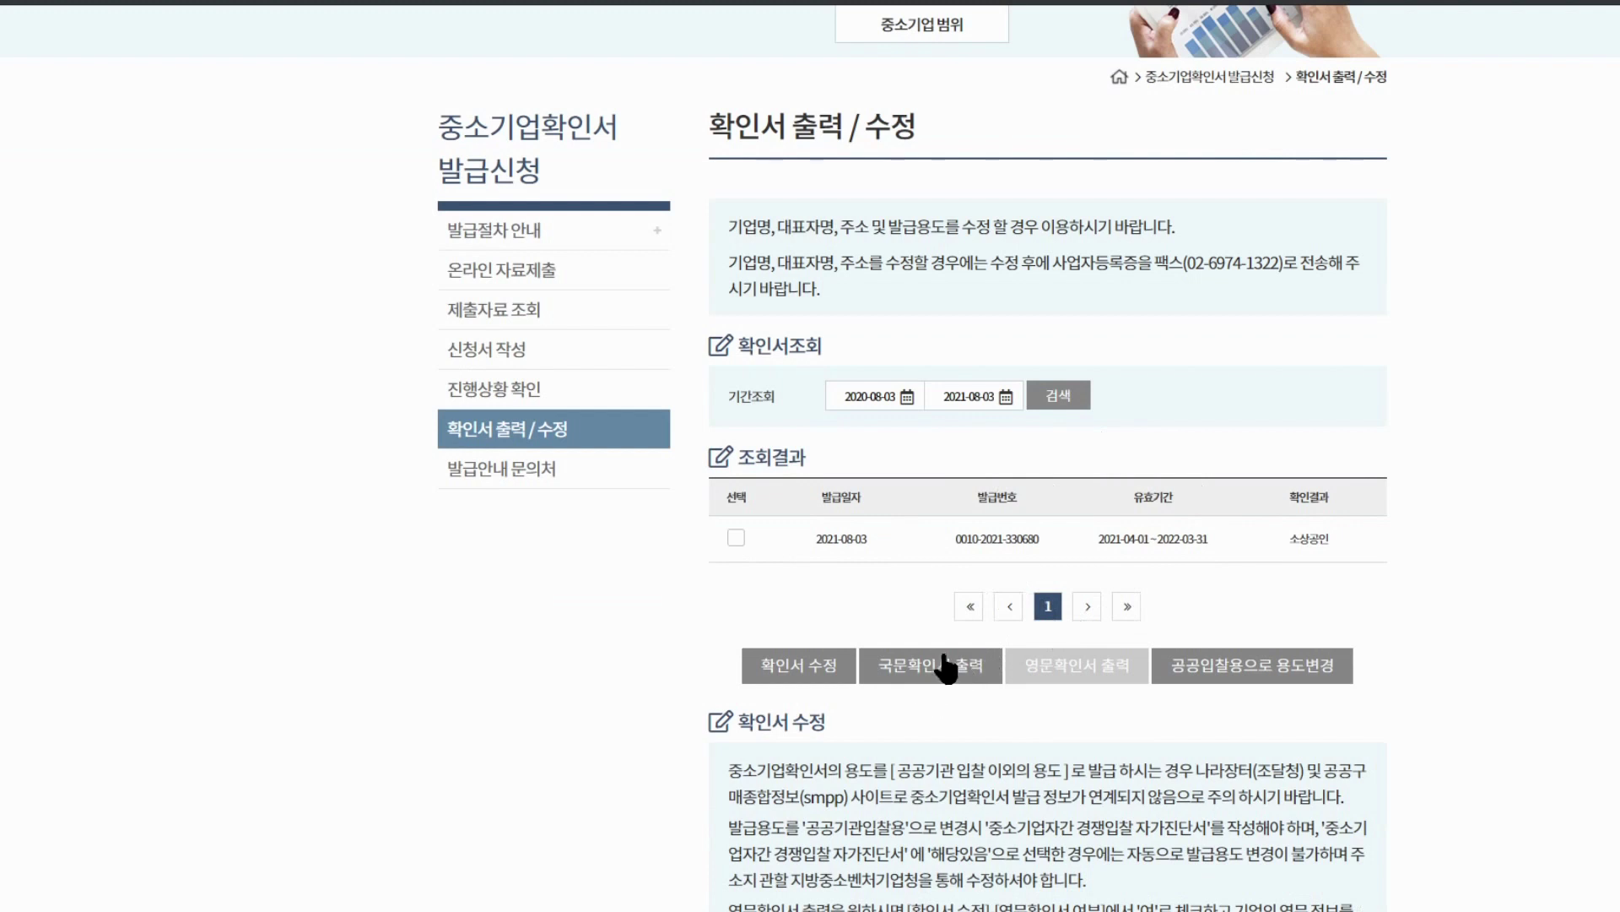
Select the issued certificate in the results and open its Korean version (국문확인서)
left_click(737, 538)
left_click(940, 675)
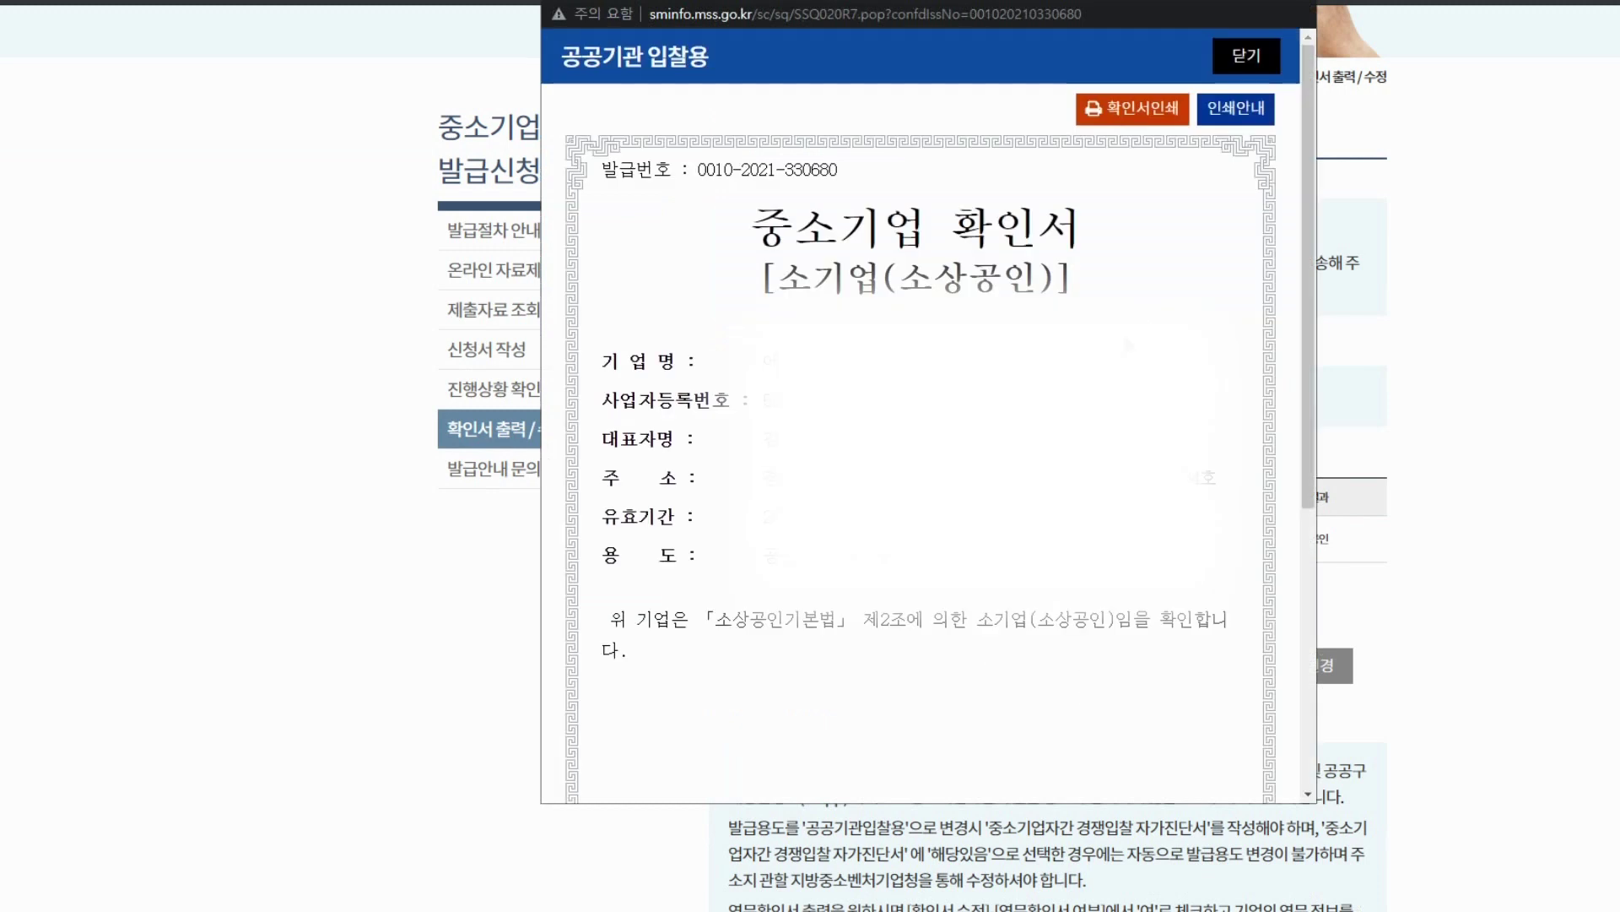
left_click_drag(751, 221, 929, 559)
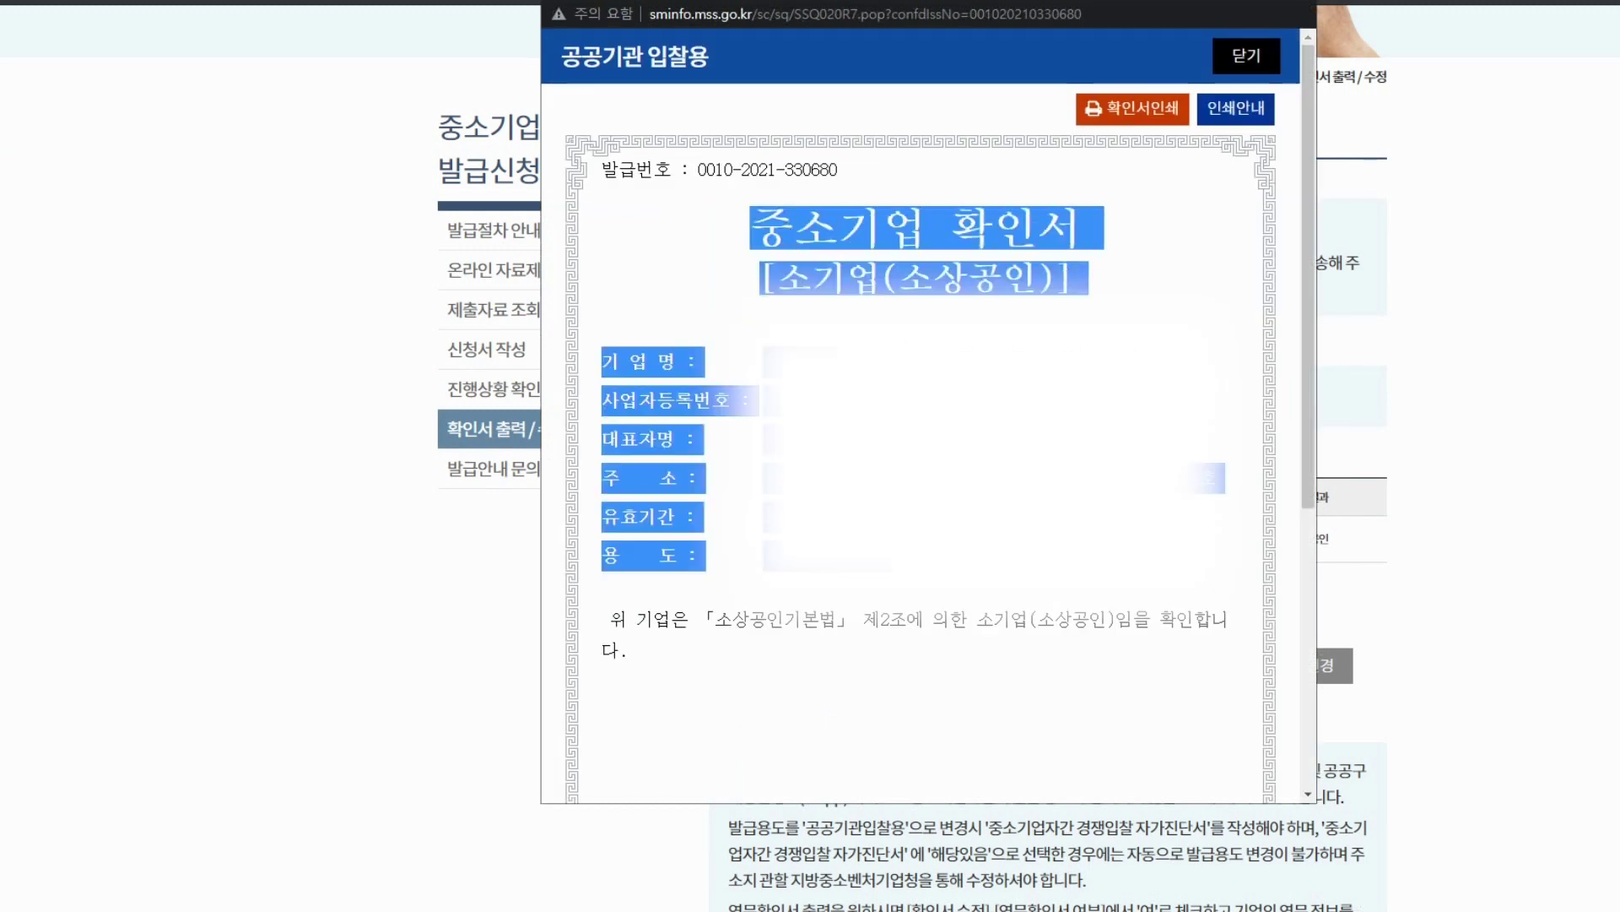
left_click(1013, 566)
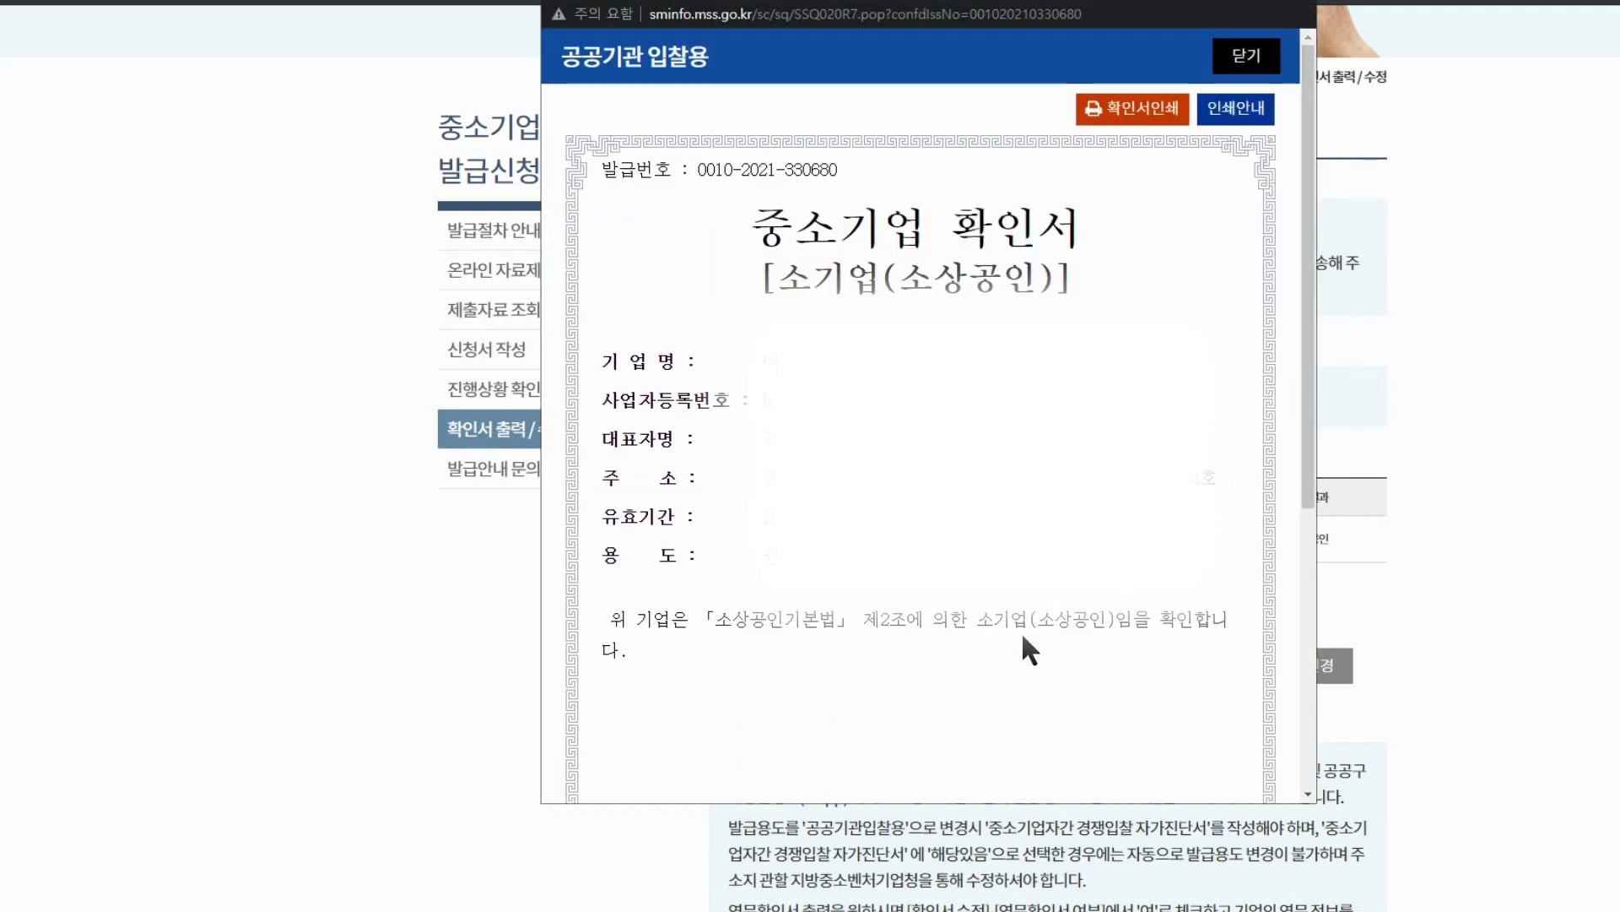
Print the certificate with PDF로 저장 as the destination and save the PDF
left_click(1158, 114)
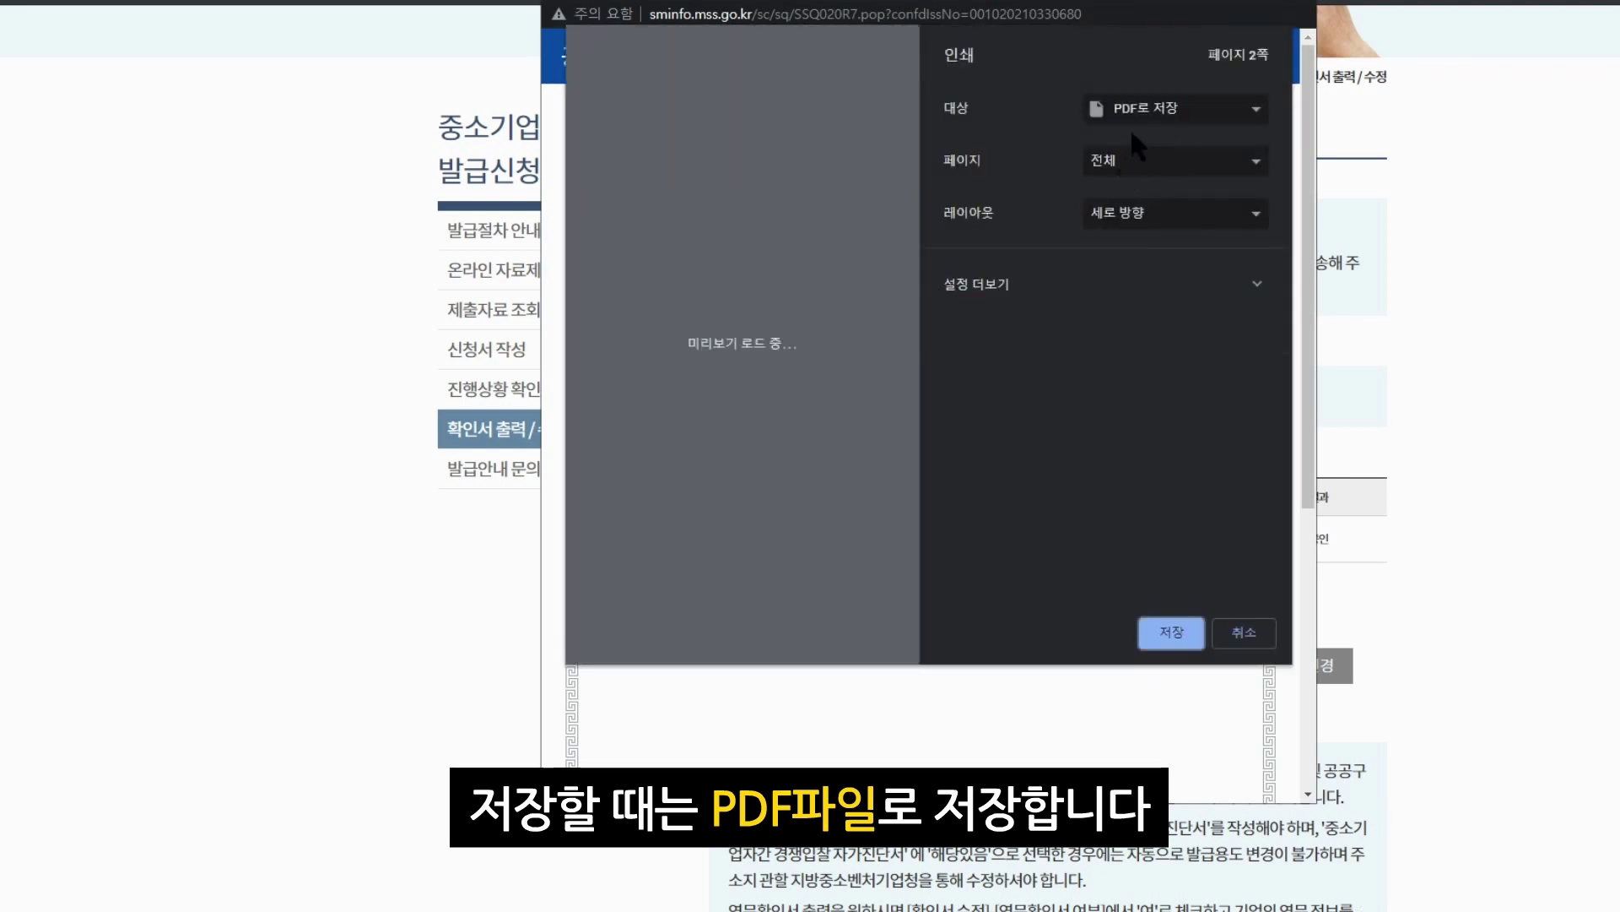
left_click(1160, 115)
left_click(1160, 115)
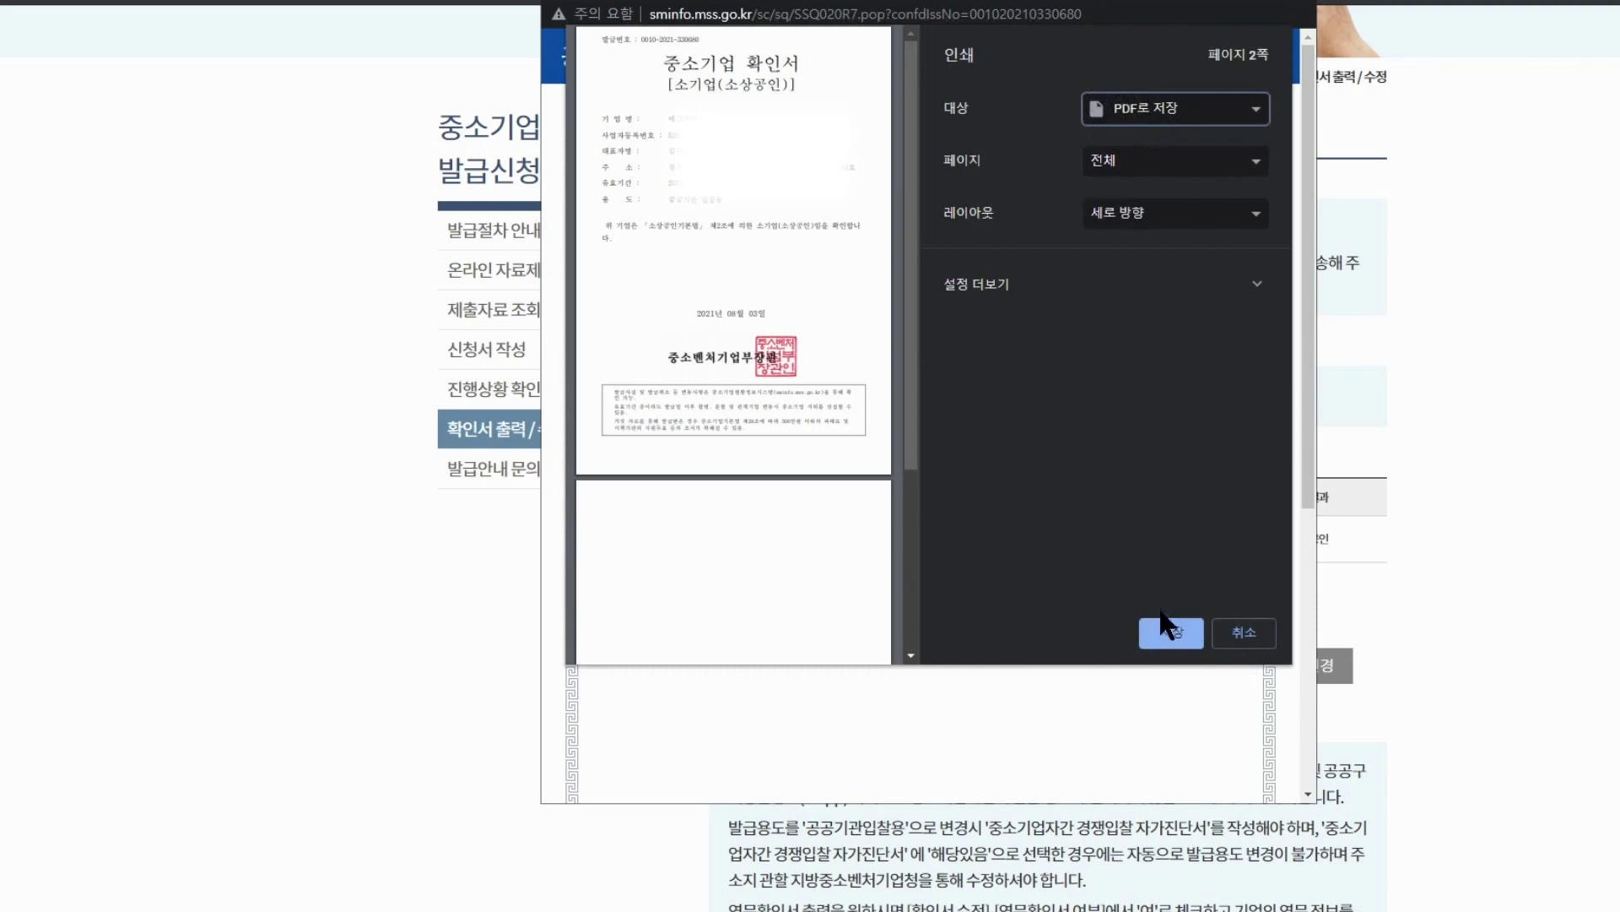
left_click(1170, 633)
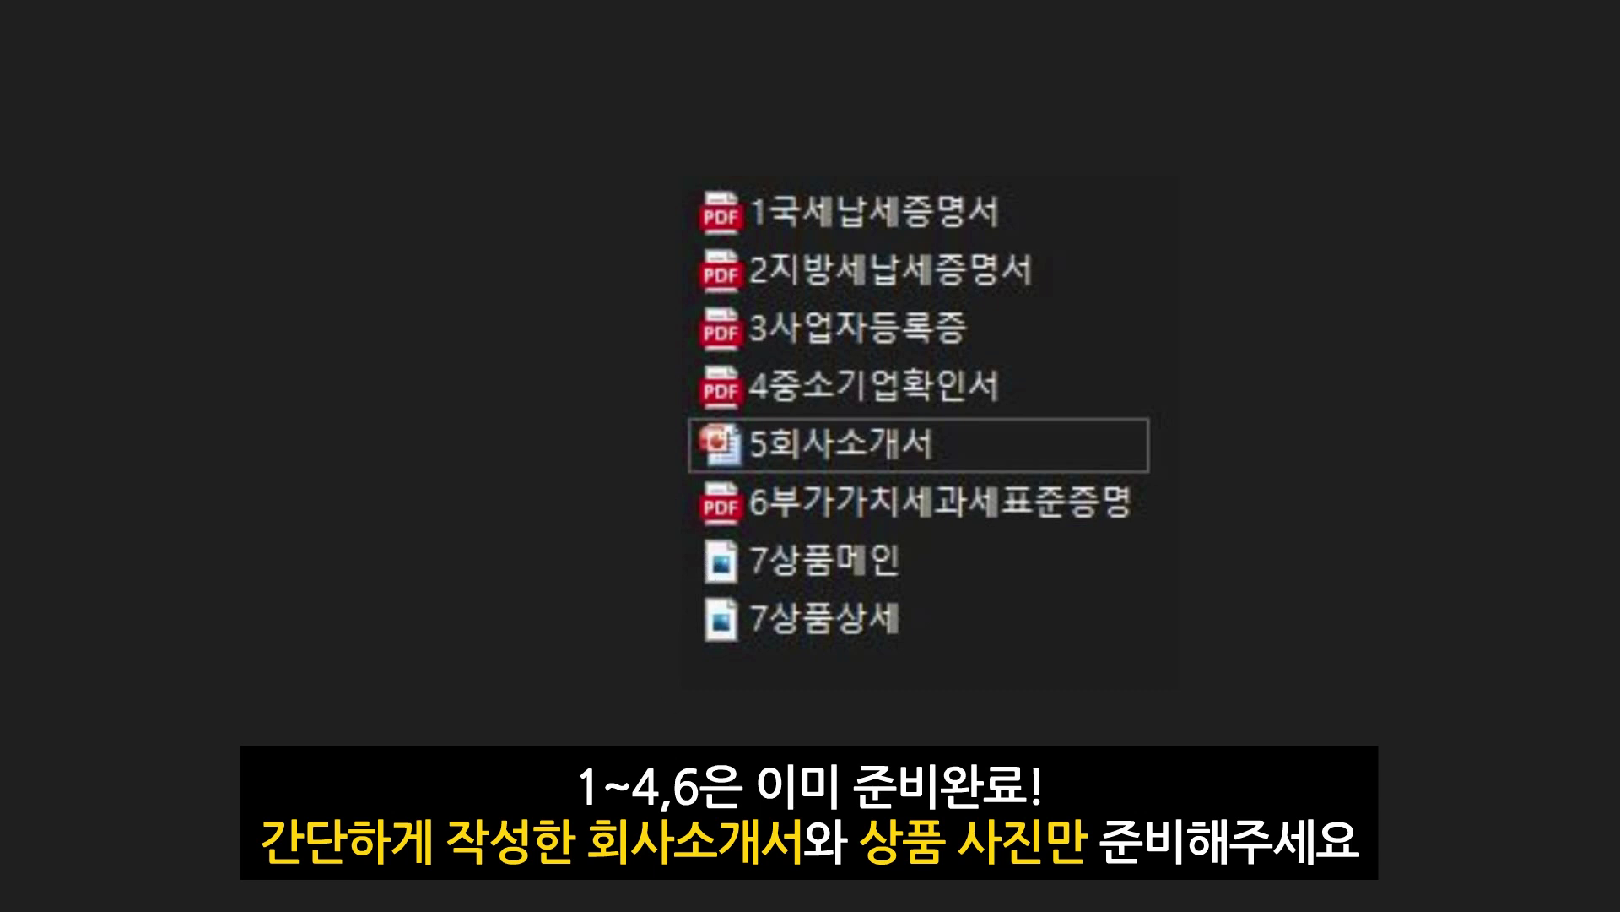
View the 5회사소개서 slide in PowerPoint, then return to the IMSTARS website
mouse_move(220, 910)
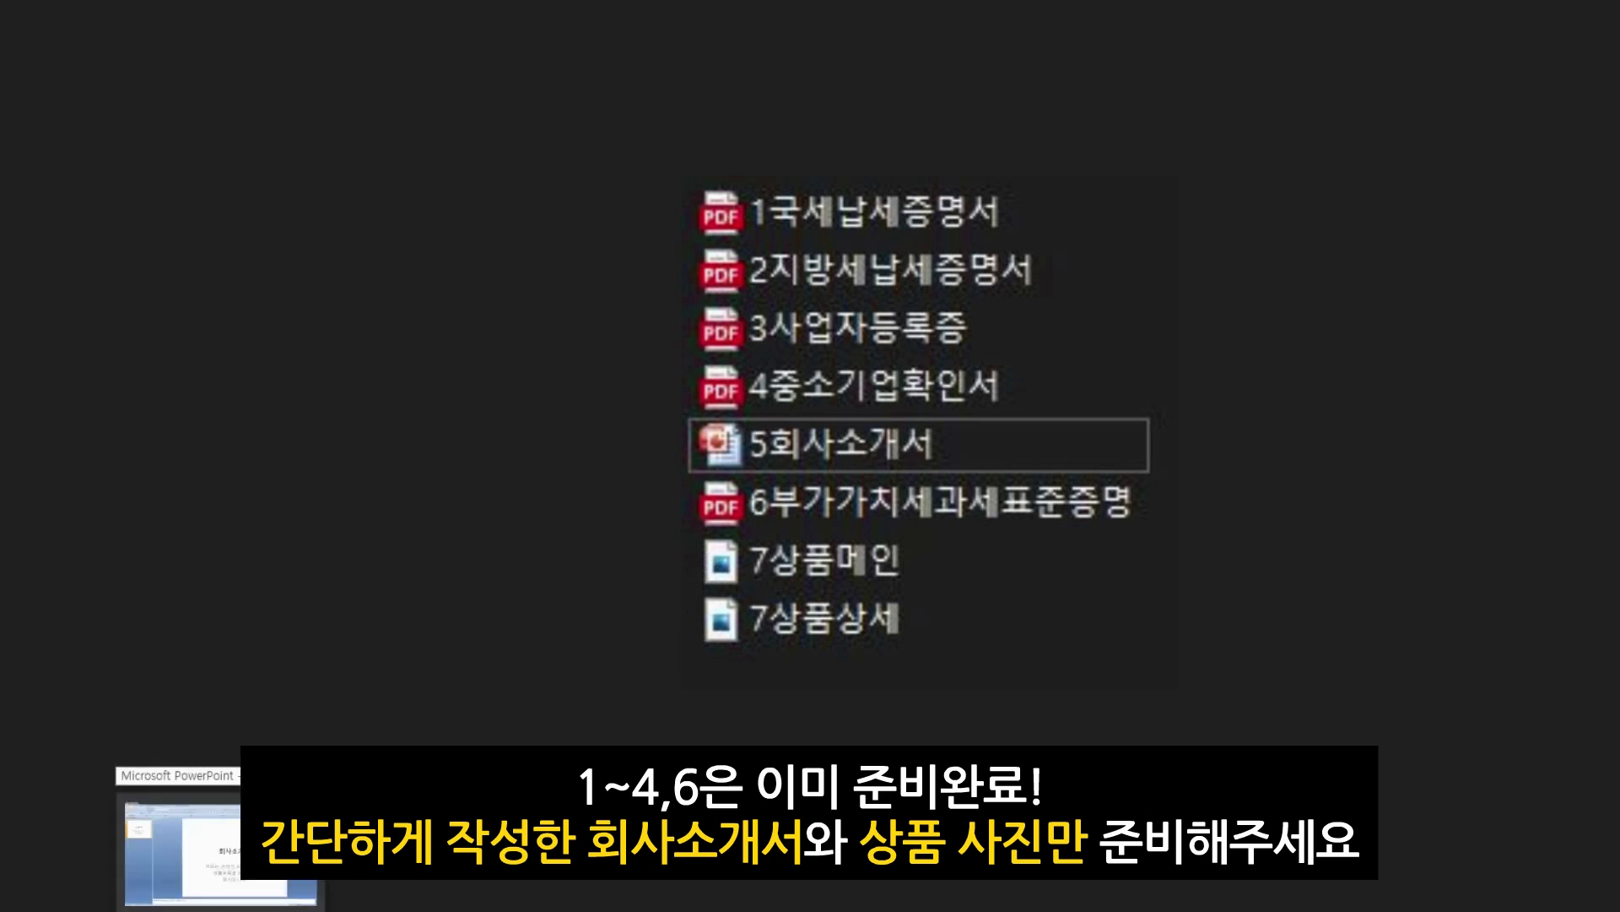
left_click(220, 853)
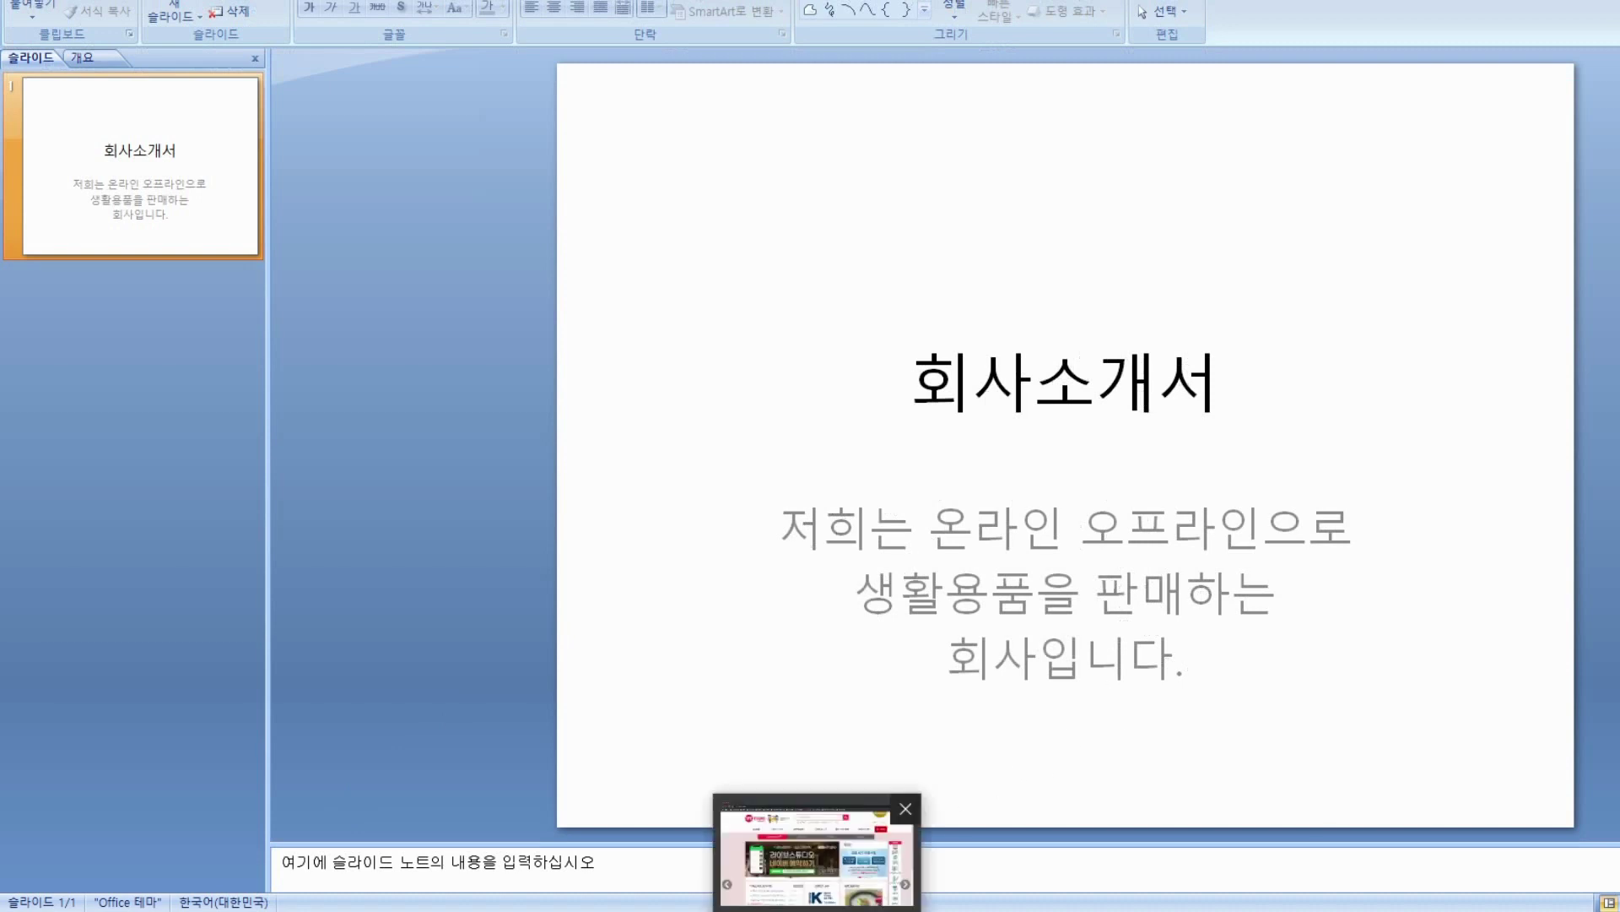
left_click(817, 910)
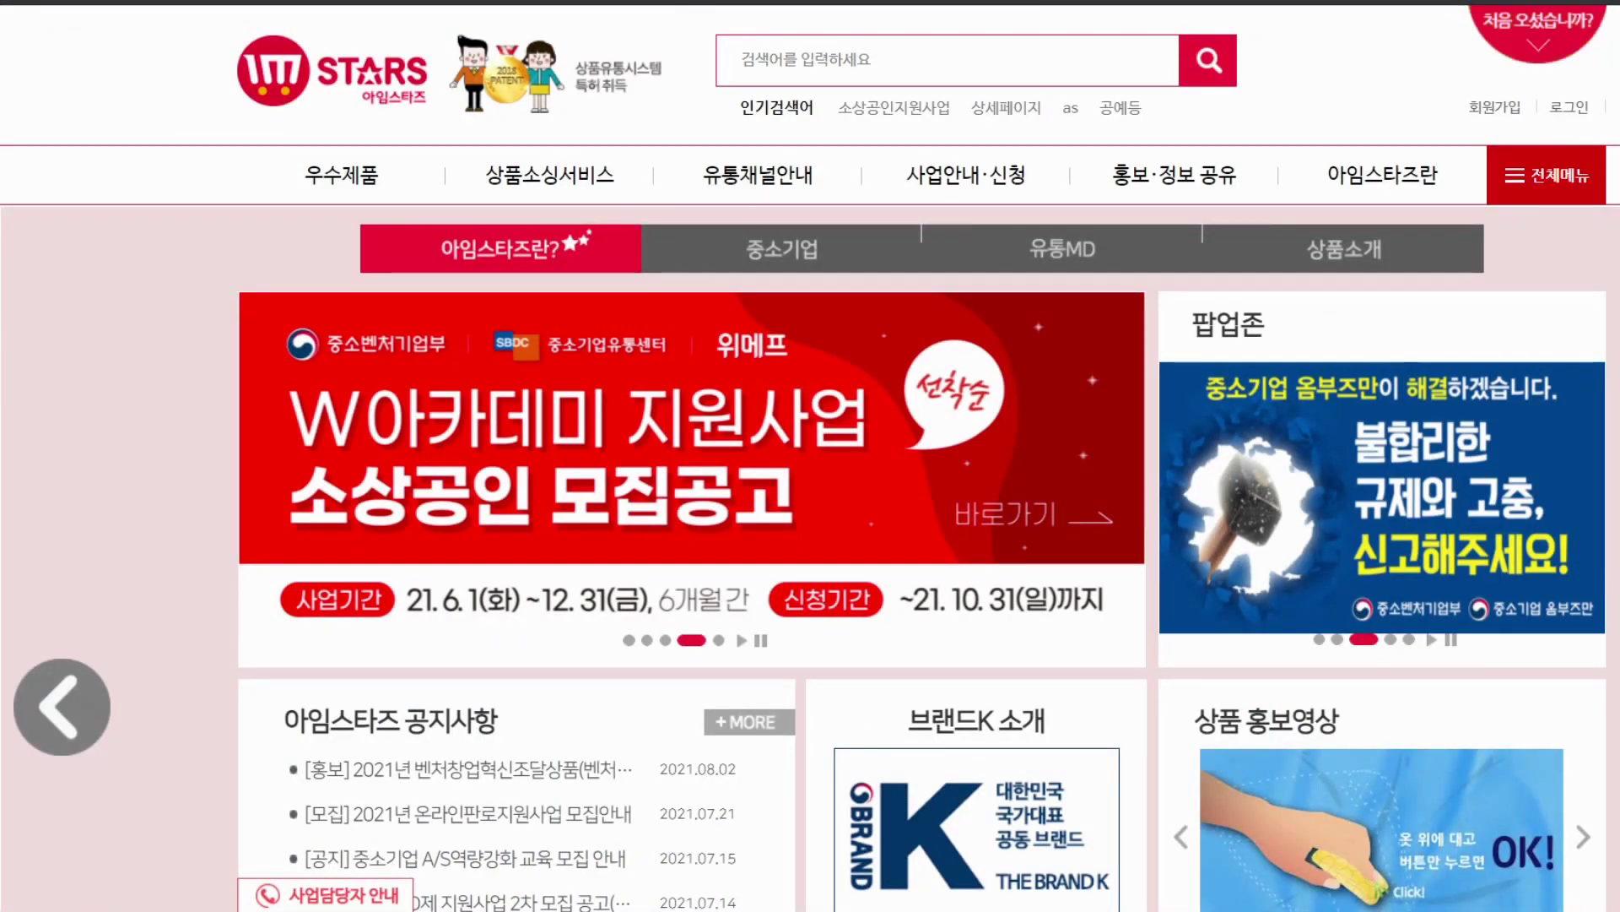
Start 기업회원 signup and agree to the 이용약관, 개인정보 and 정책정보 consents
left_click(1497, 108)
scroll(1076, 432, "down", 4)
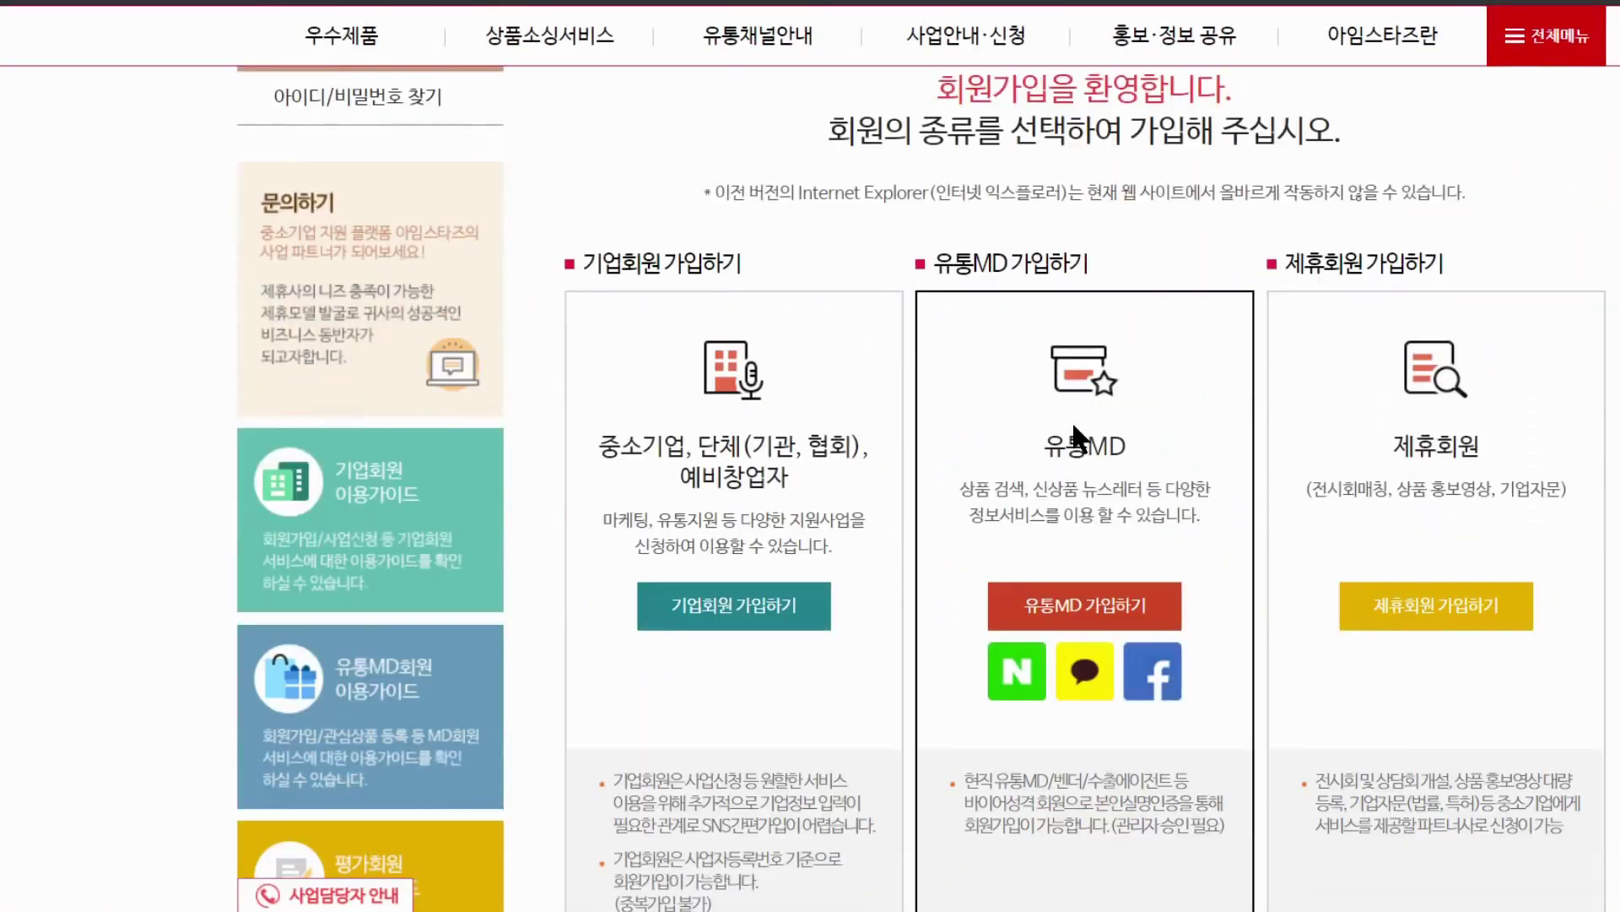
scroll(638, 458, "down", 2)
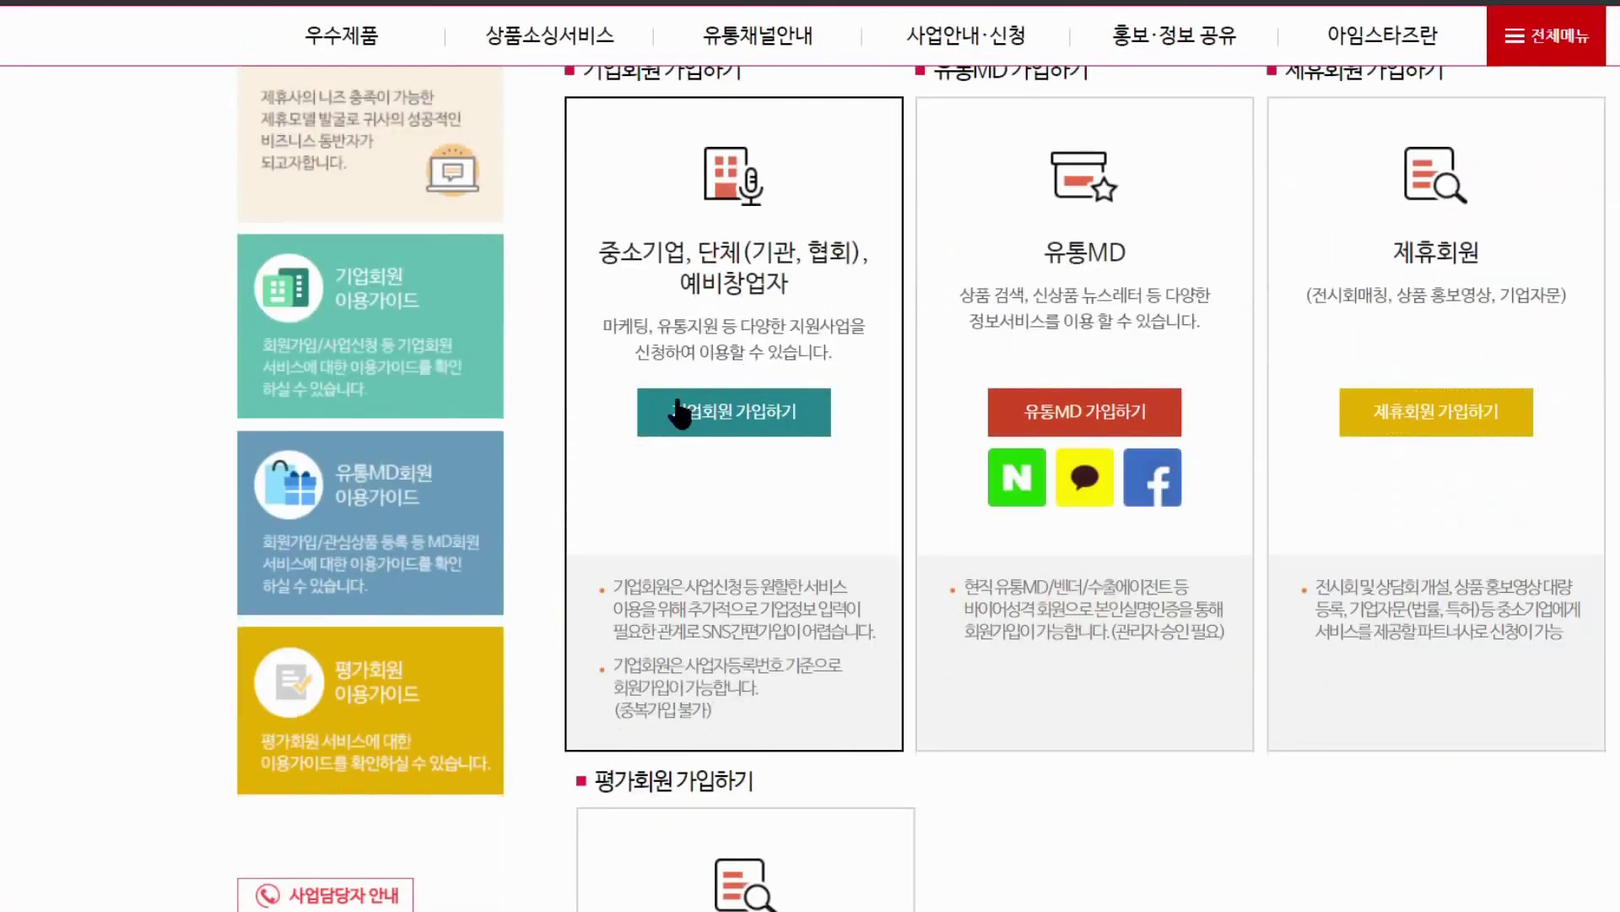
left_click(730, 432)
scroll(726, 464, "down", 3)
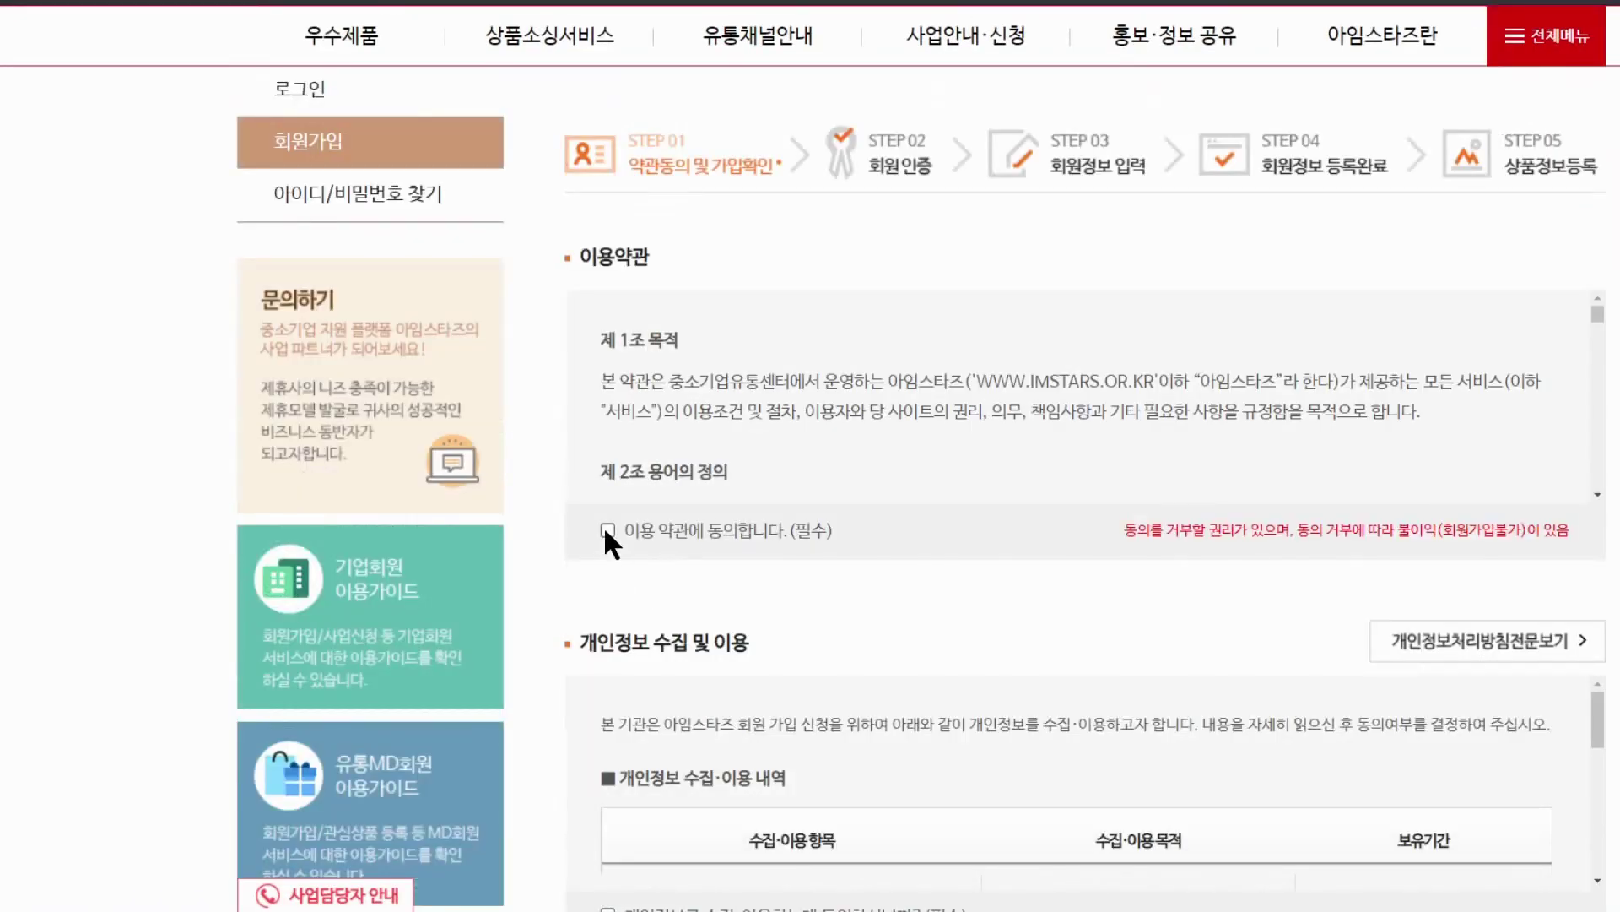
scroll(605, 525, "down", 8)
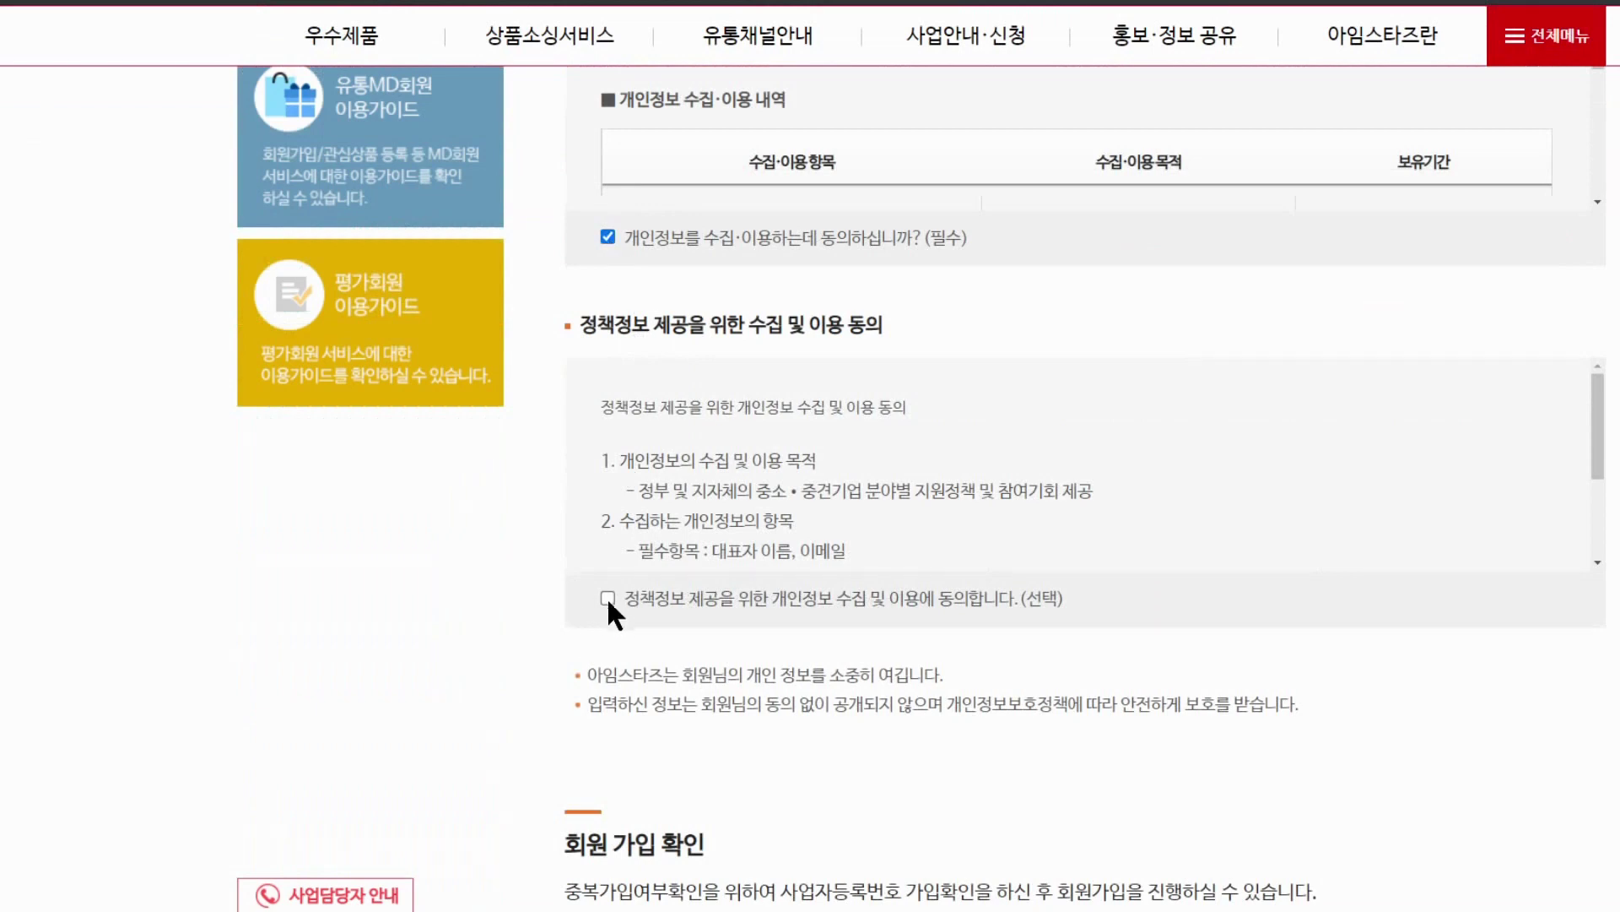
left_click(607, 597)
scroll(760, 650, "down", 5)
Enter the business registration number, confirm availability with 중복확인, and continue to 다음단계
left_click(917, 683)
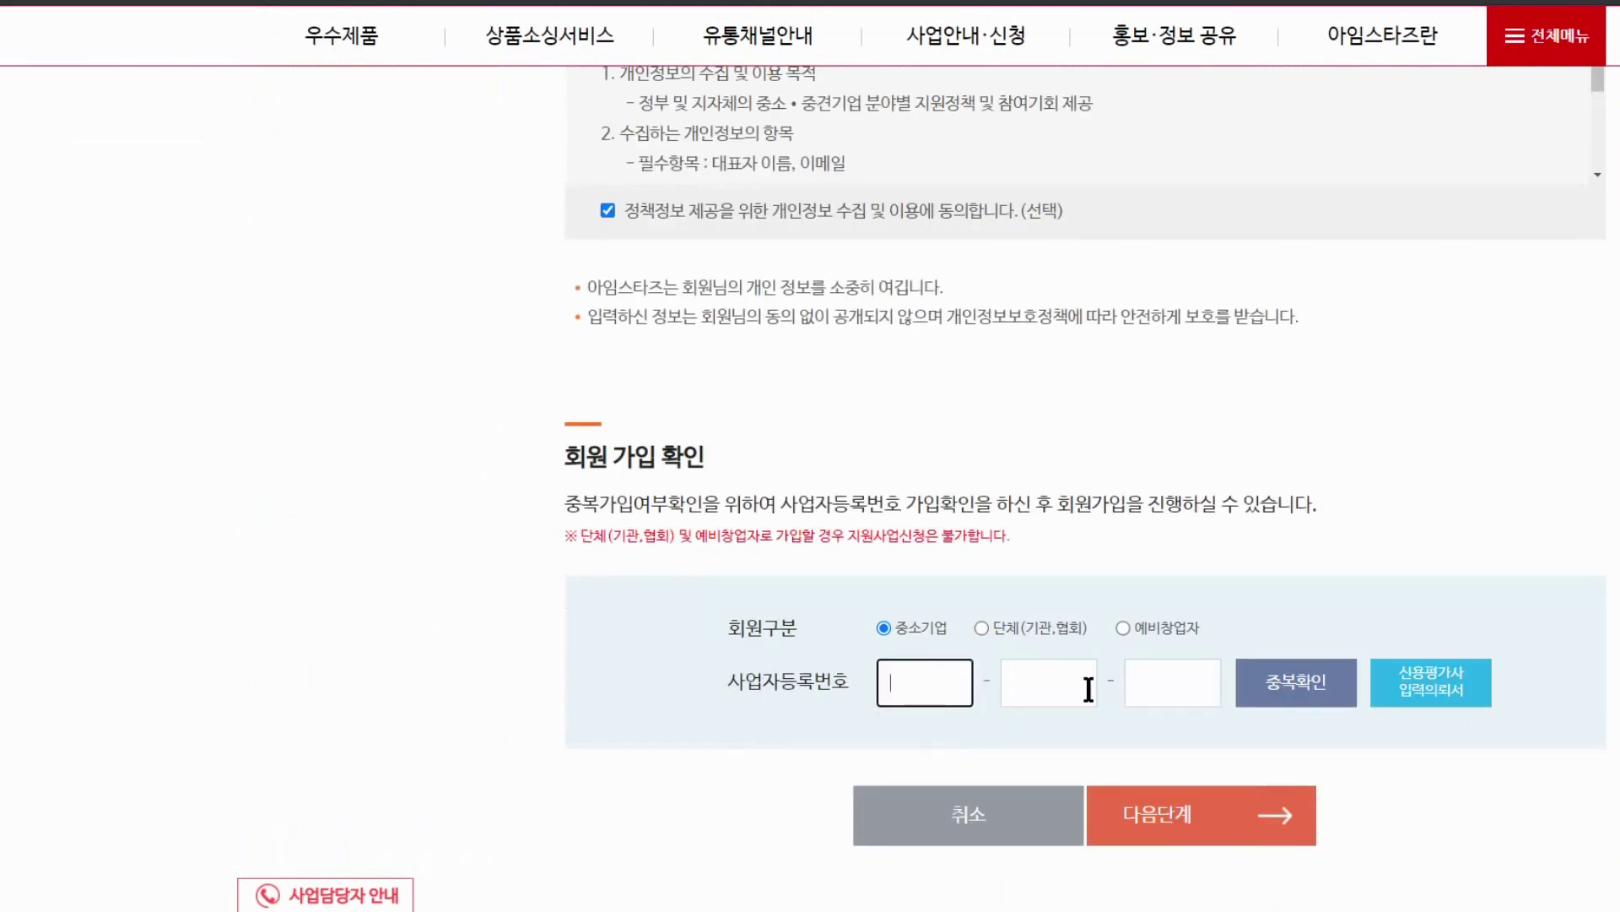
type("30")
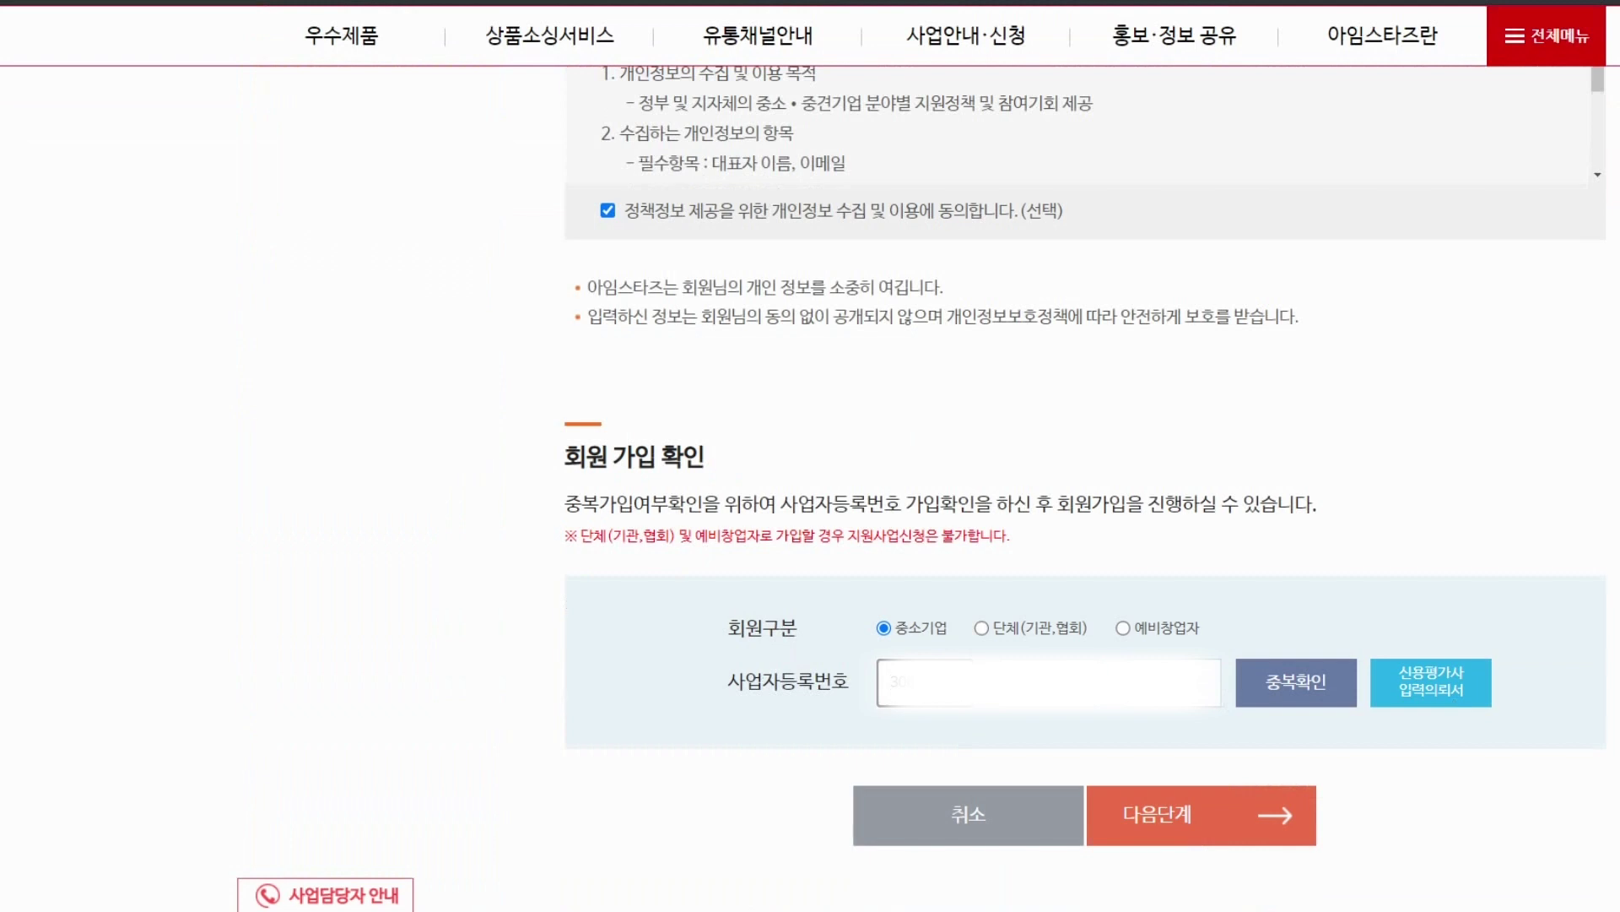
key("Tab")
key("Tab")
left_click(1330, 685)
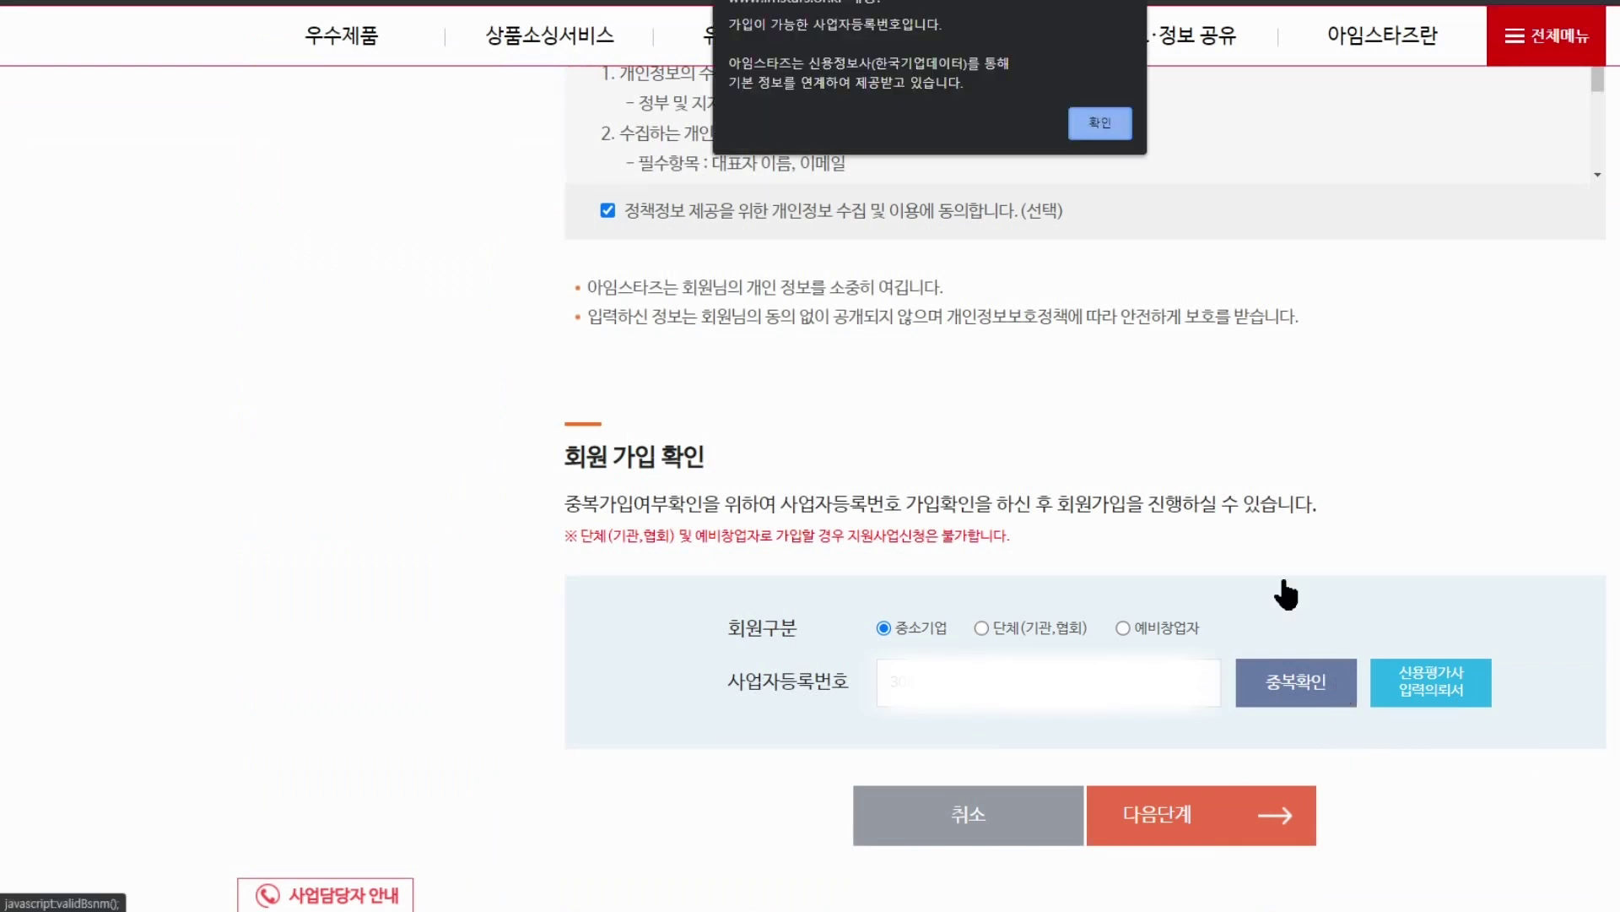
left_click(1094, 124)
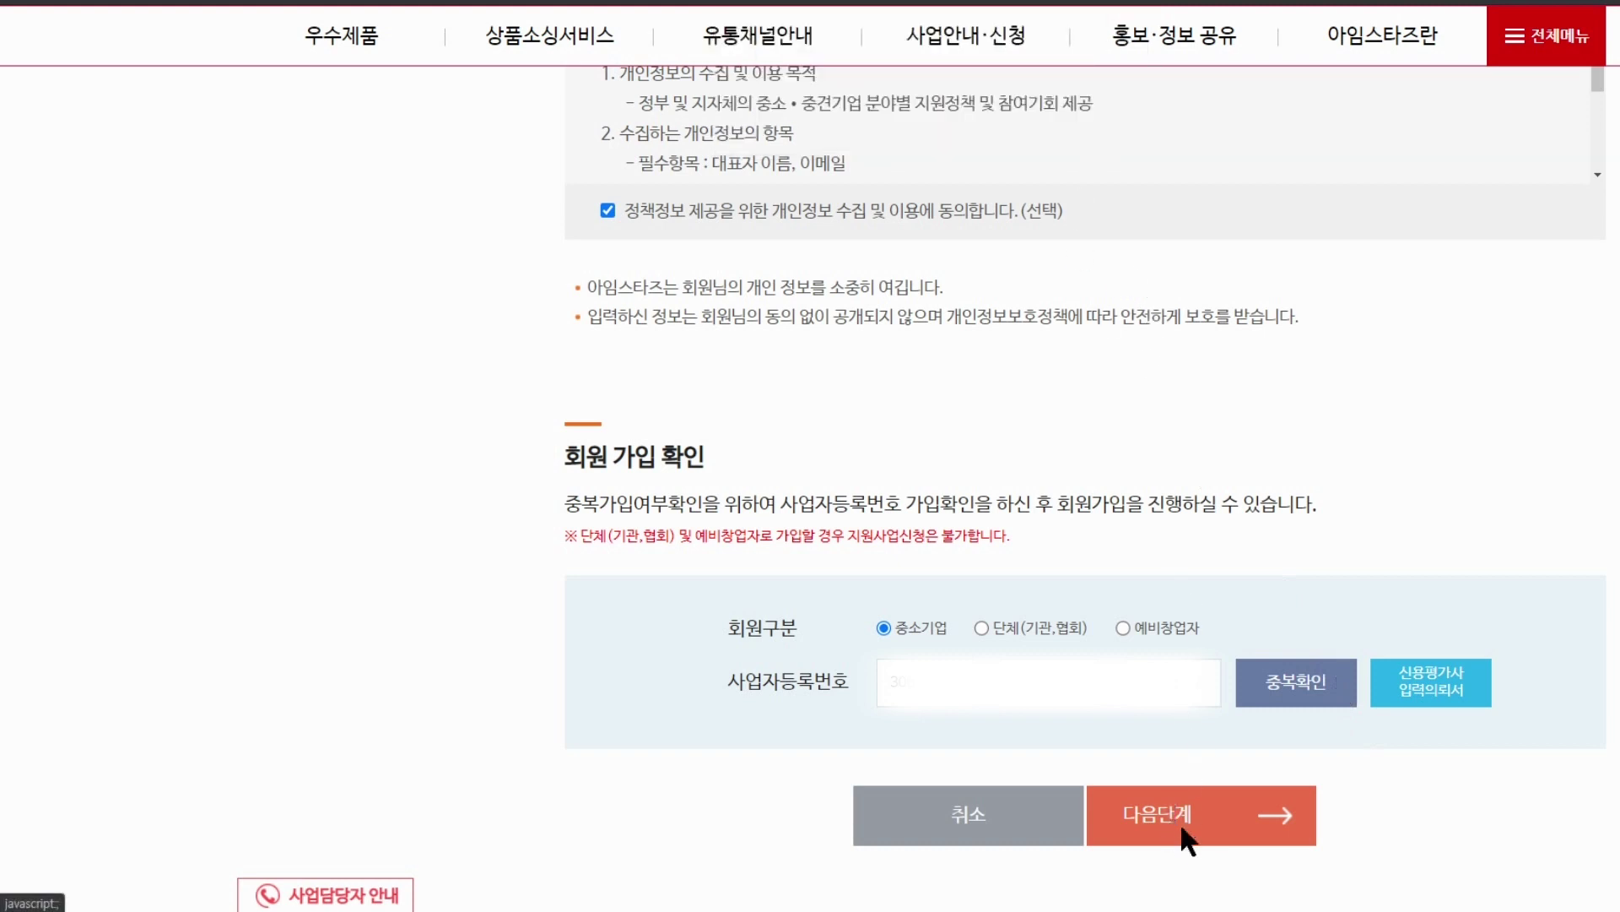
left_click(1180, 822)
Start PASS mobile verification with LG U+, agree to all terms, and choose SMS authentication
scroll(928, 540, "down", 4)
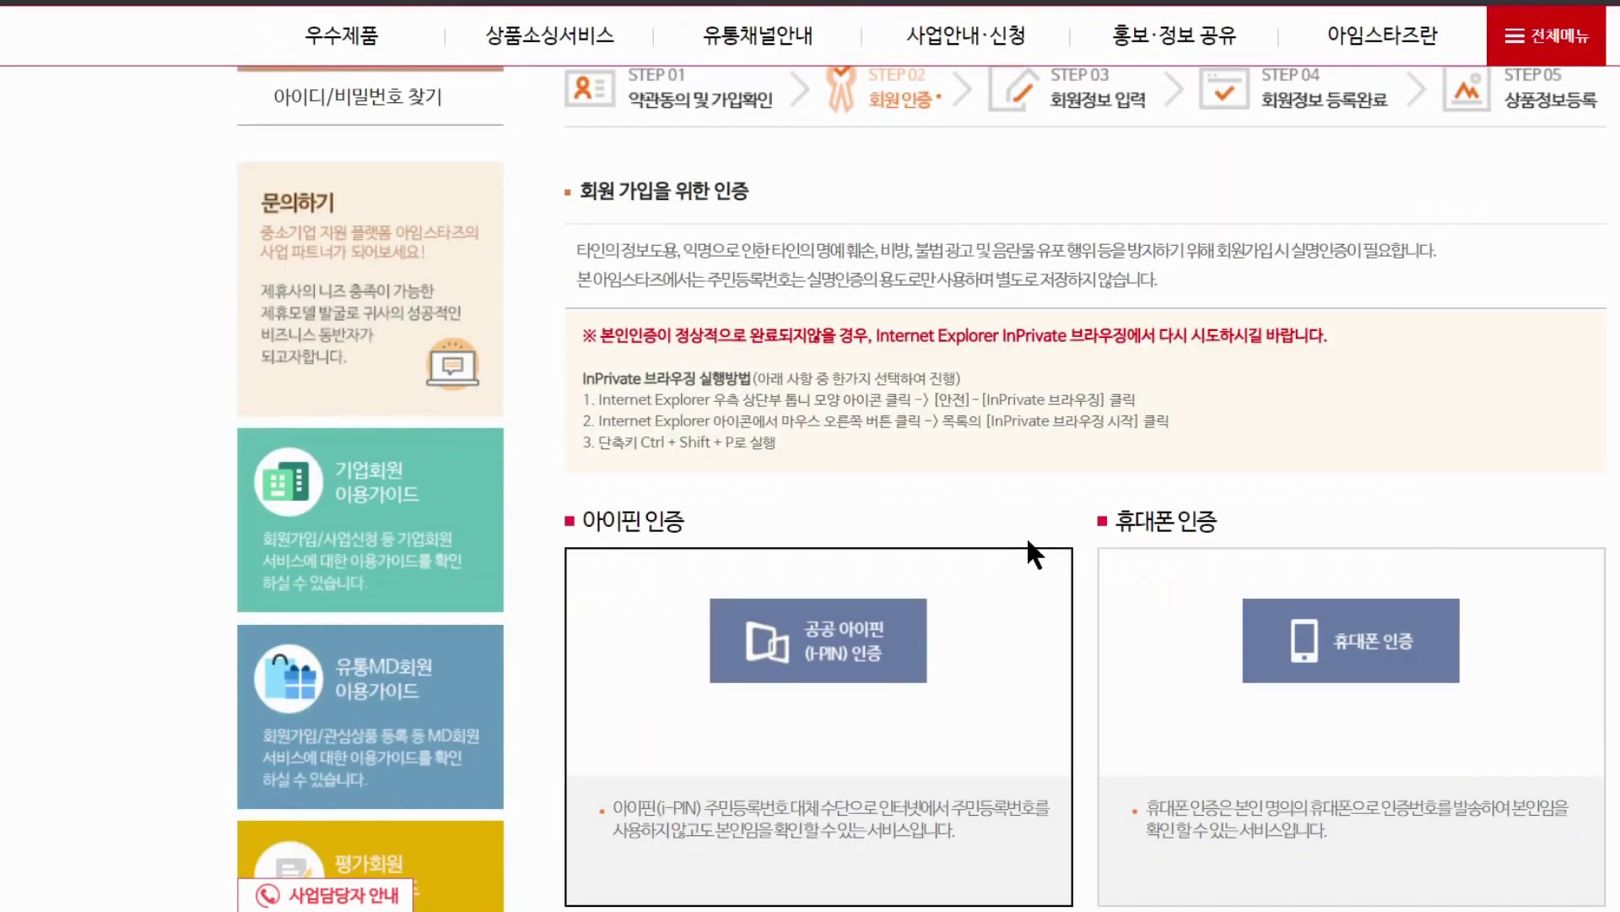
scroll(1055, 532, "down", 1)
left_click(1369, 564)
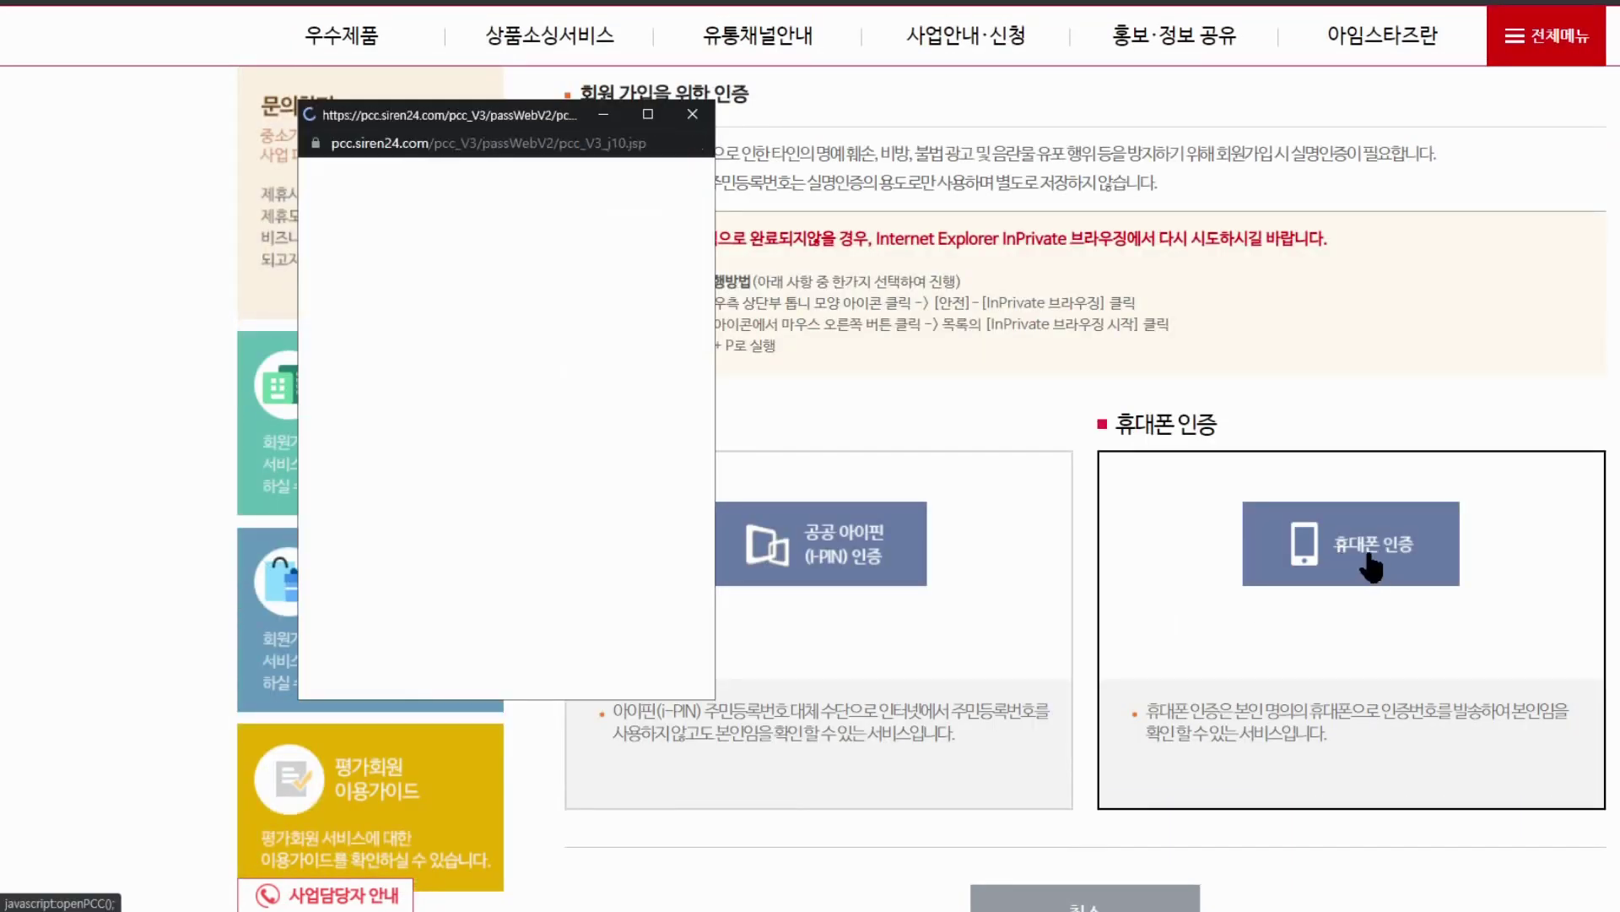
left_click(428, 461)
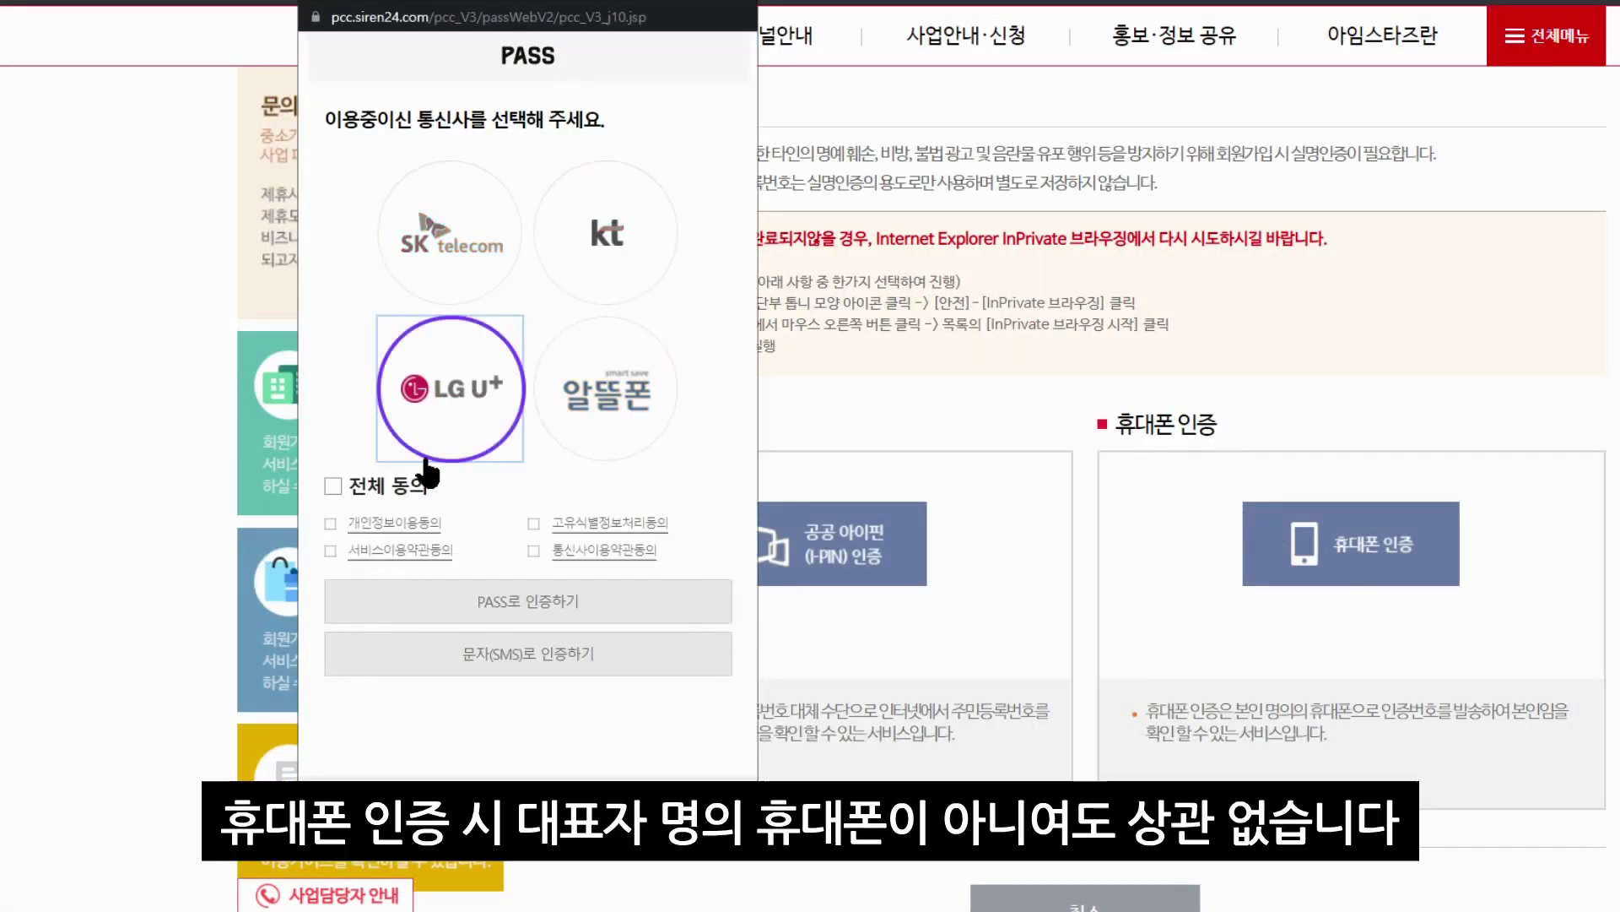
left_click(333, 486)
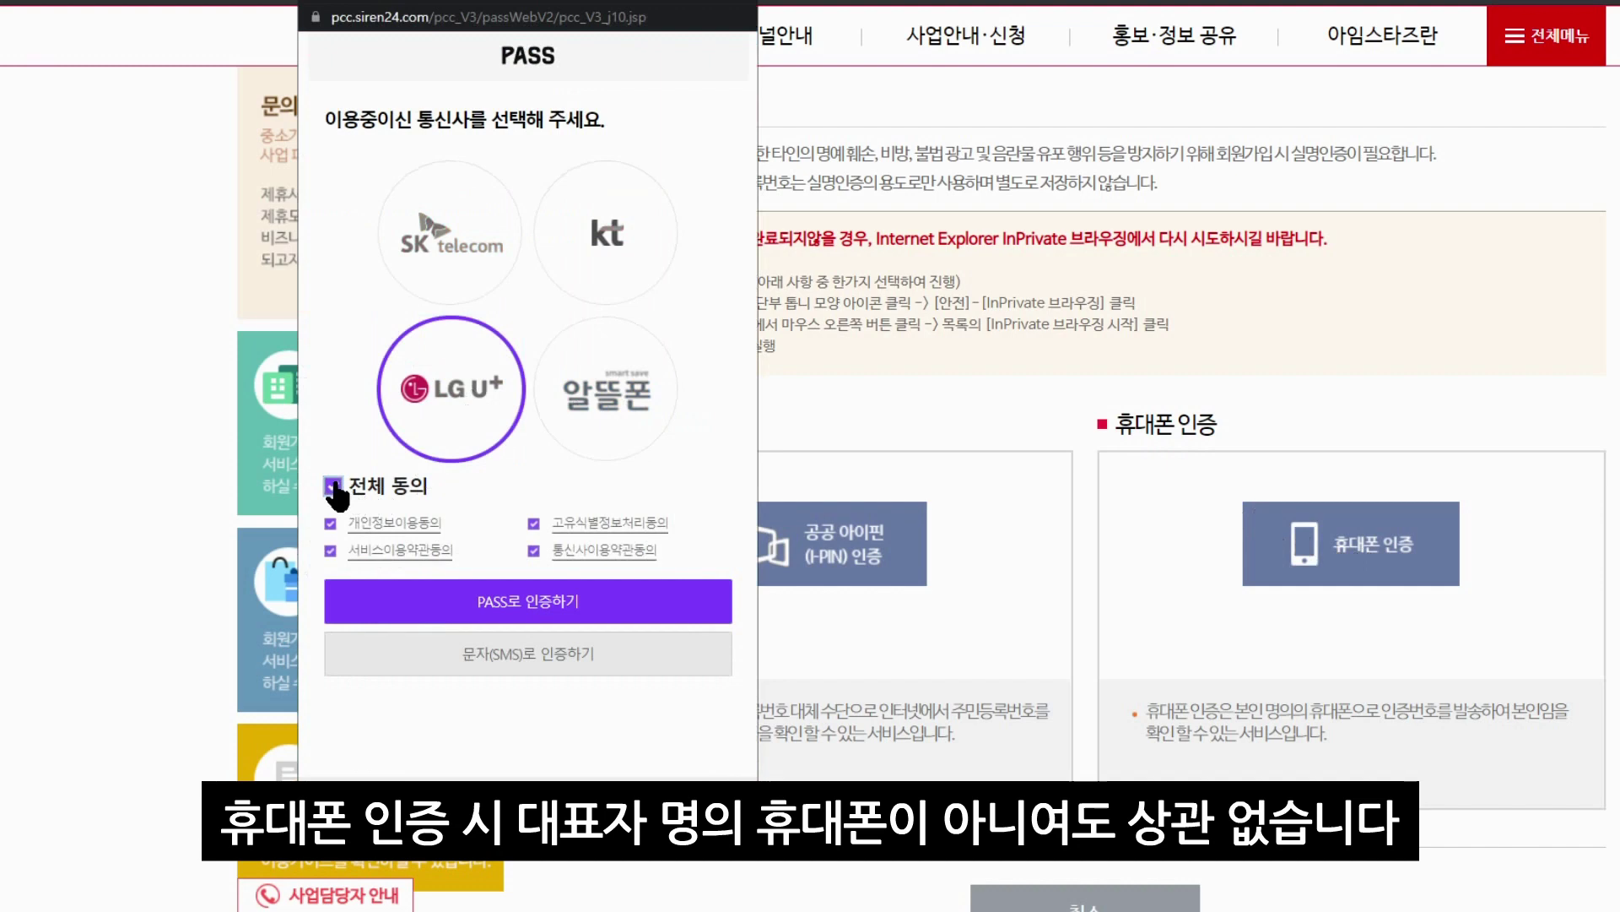
left_click(512, 666)
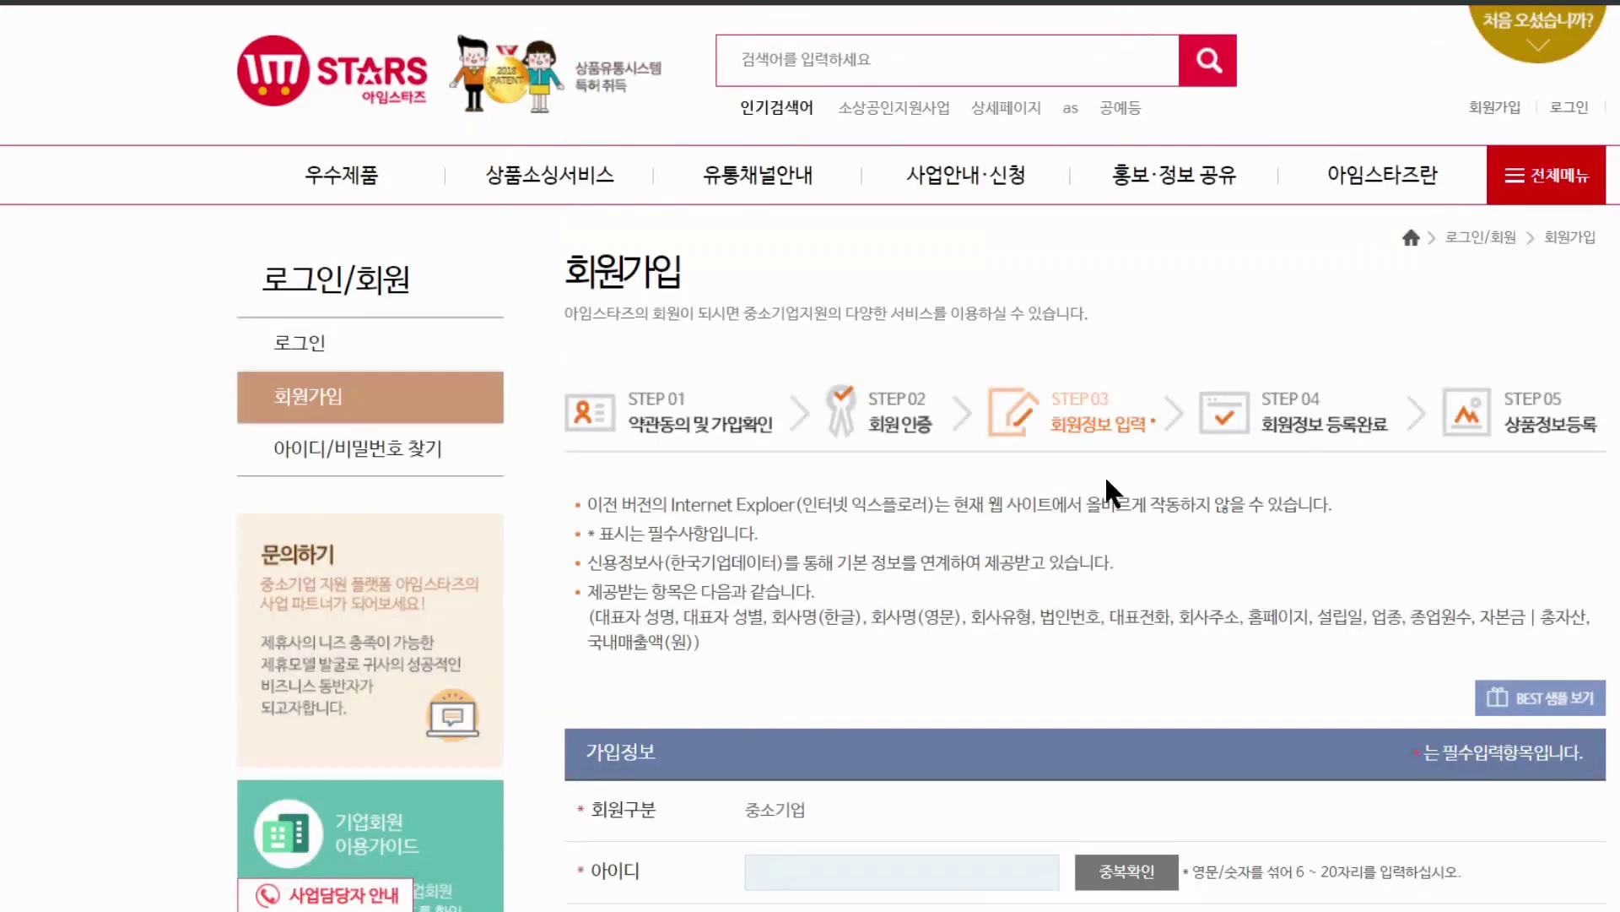
Enter a login ID and, after the format warning, add a digit so it mixes letters and digits
scroll(890, 571, "down", 5)
left_click(811, 429)
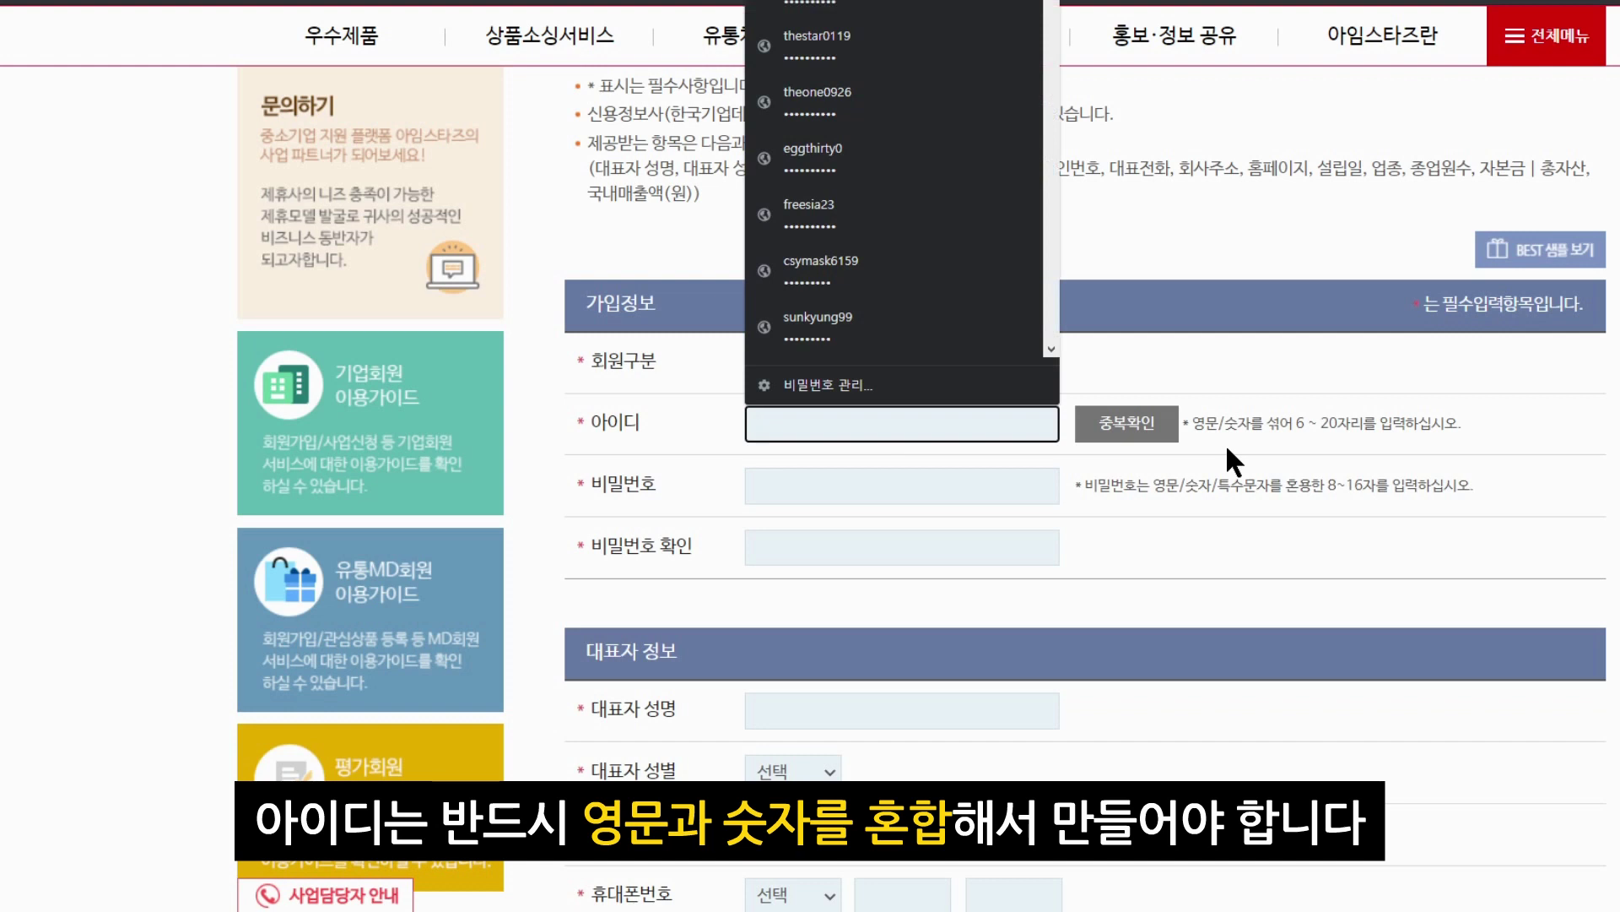
type("hahaha")
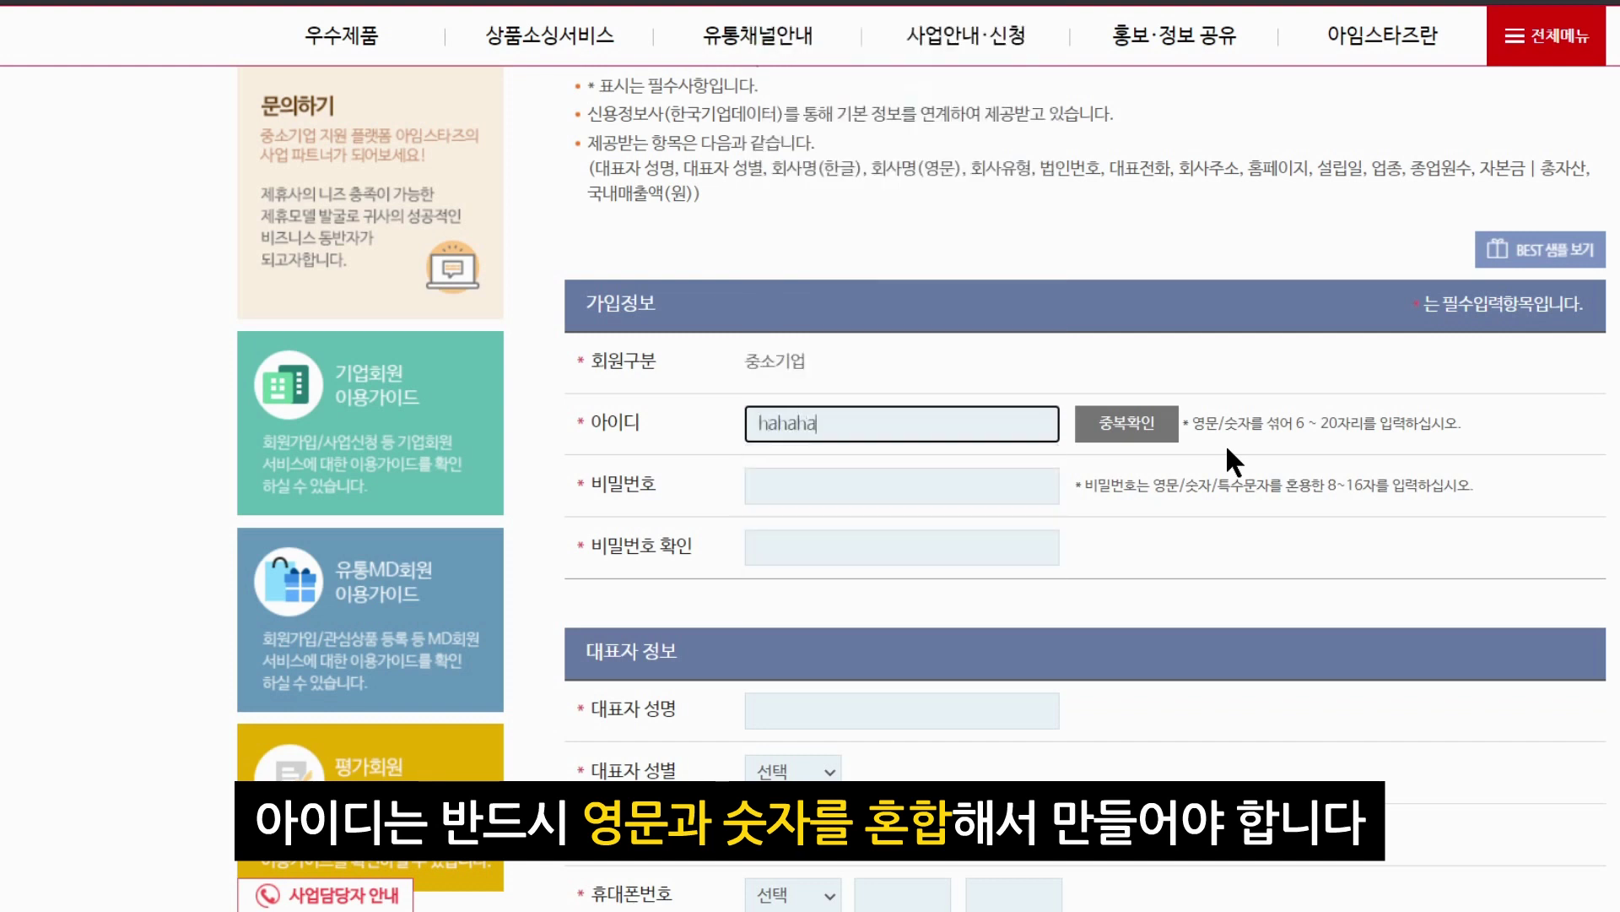
type("laon")
left_click(1171, 424)
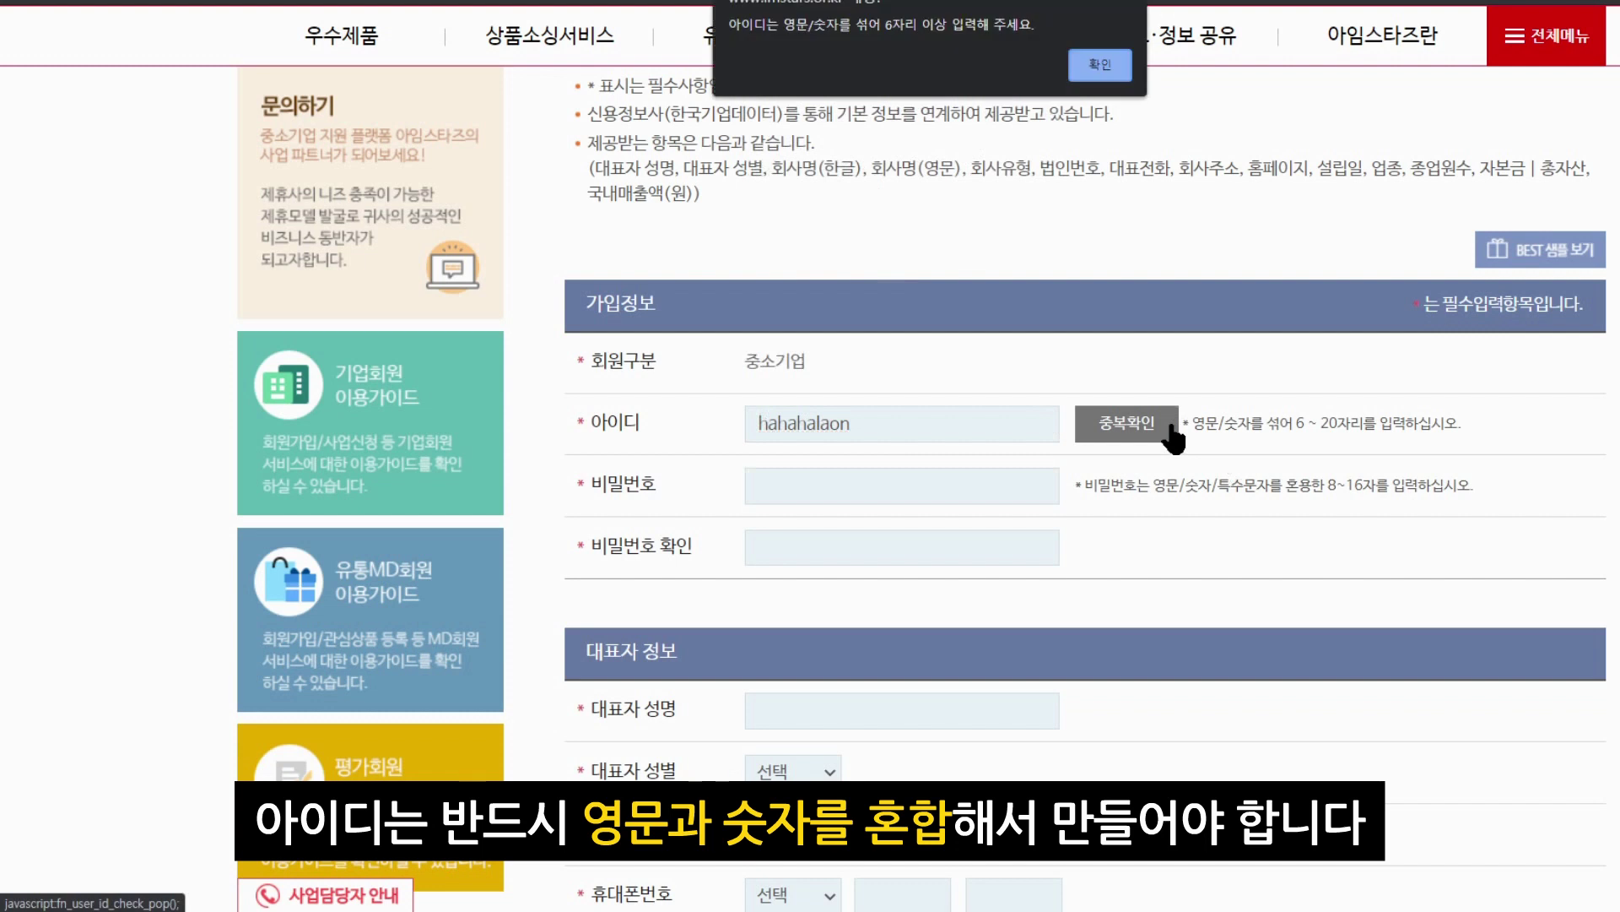
left_click(1096, 63)
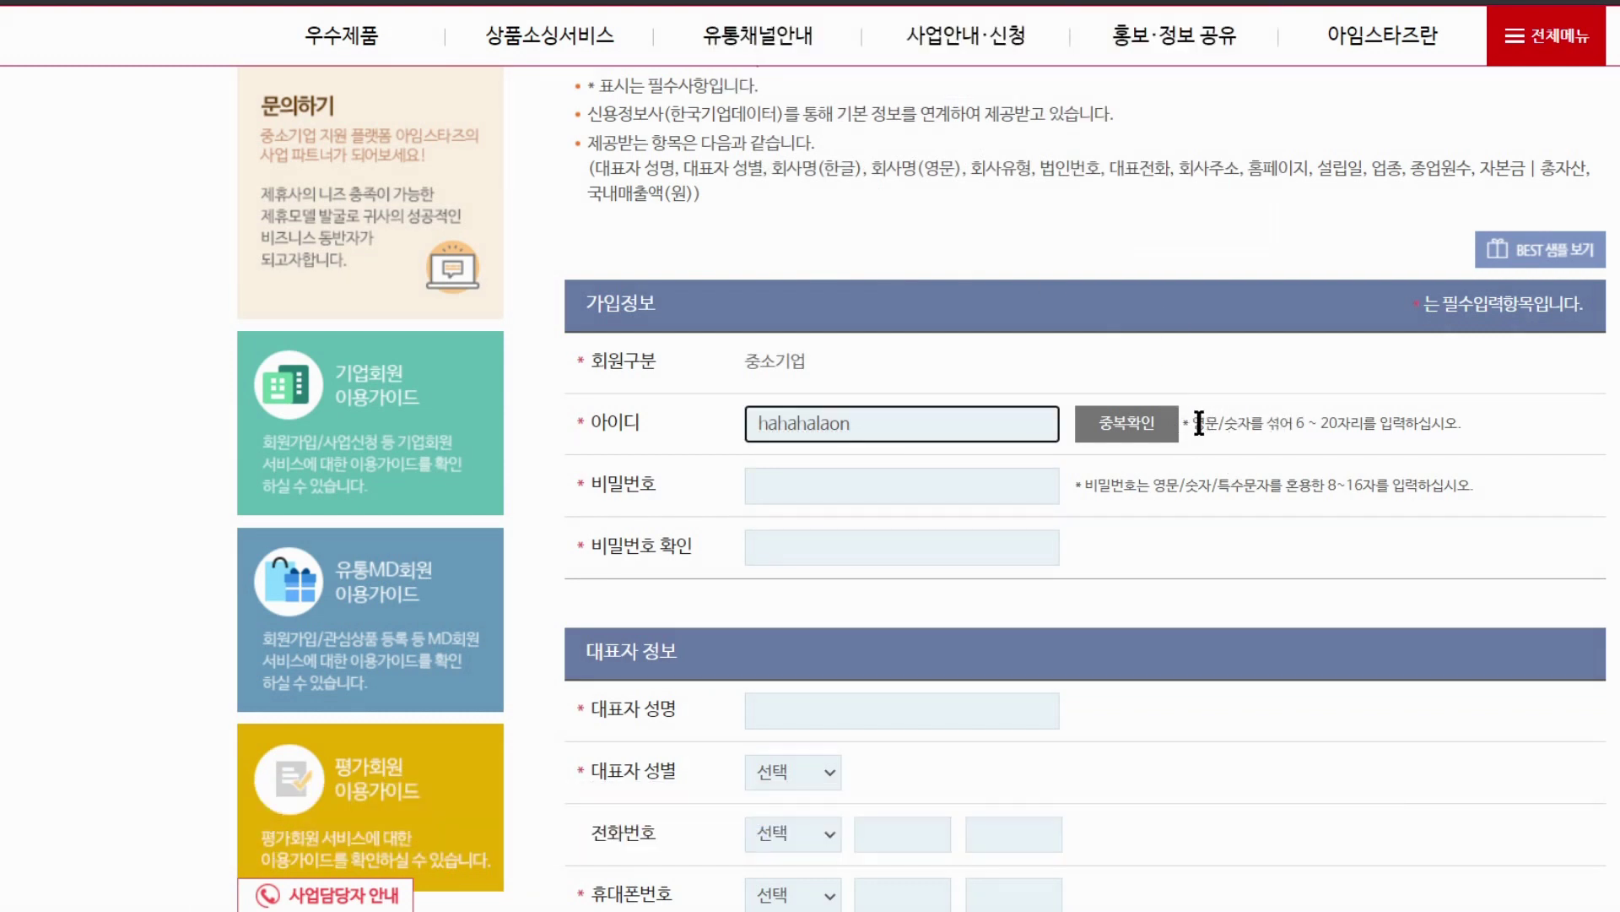
left_click_drag(1194, 423, 1363, 427)
left_click(1330, 486)
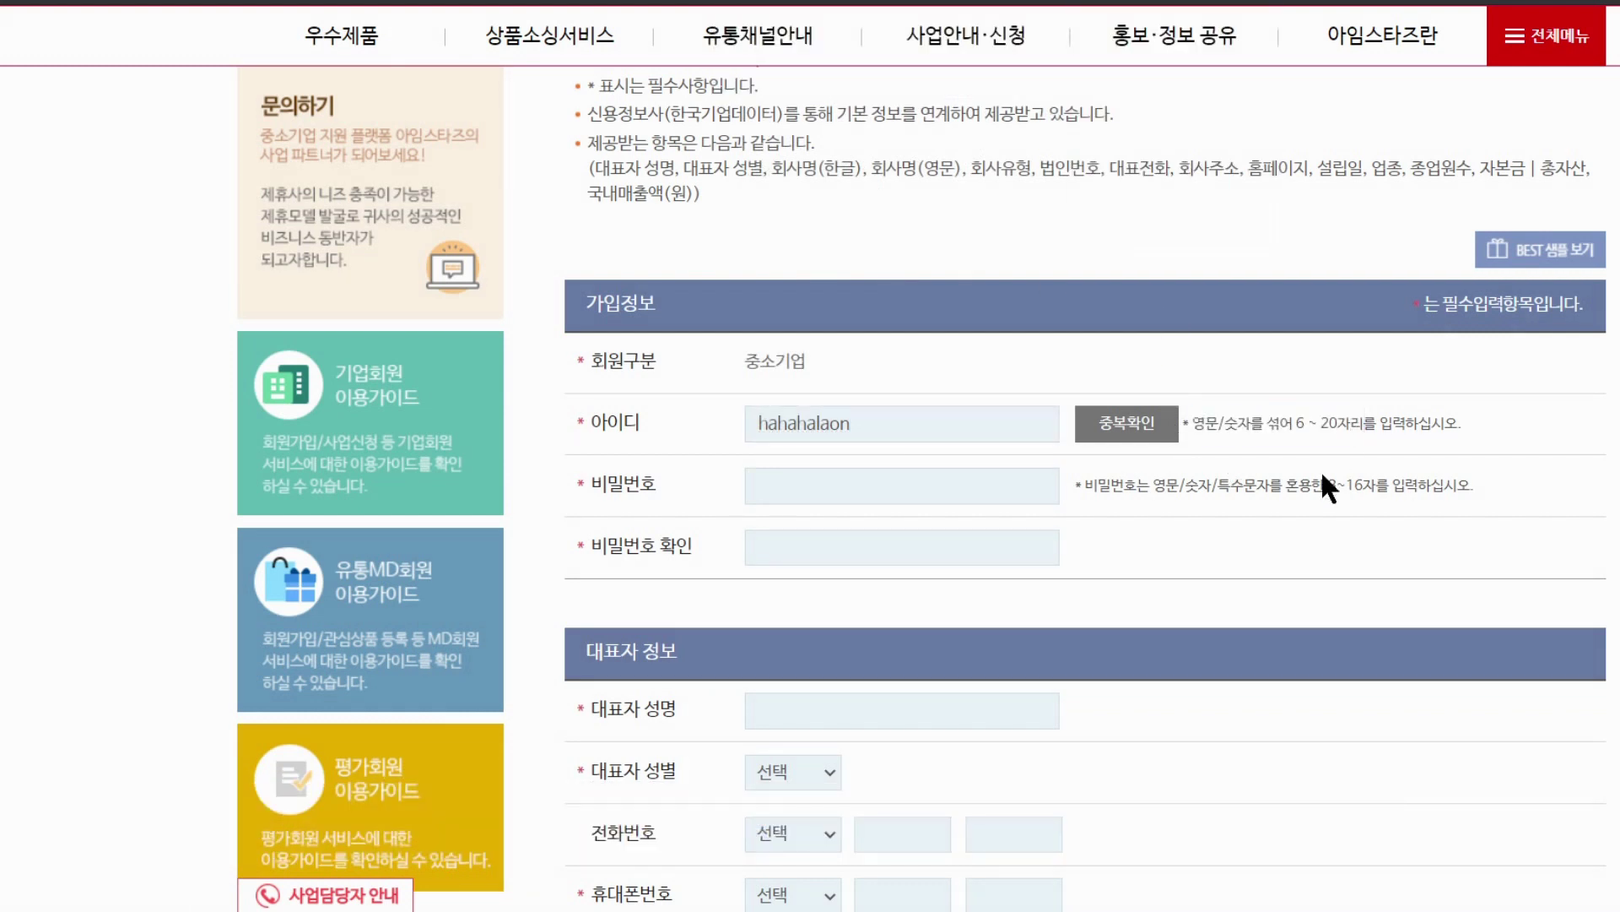
left_click(899, 424)
type("0")
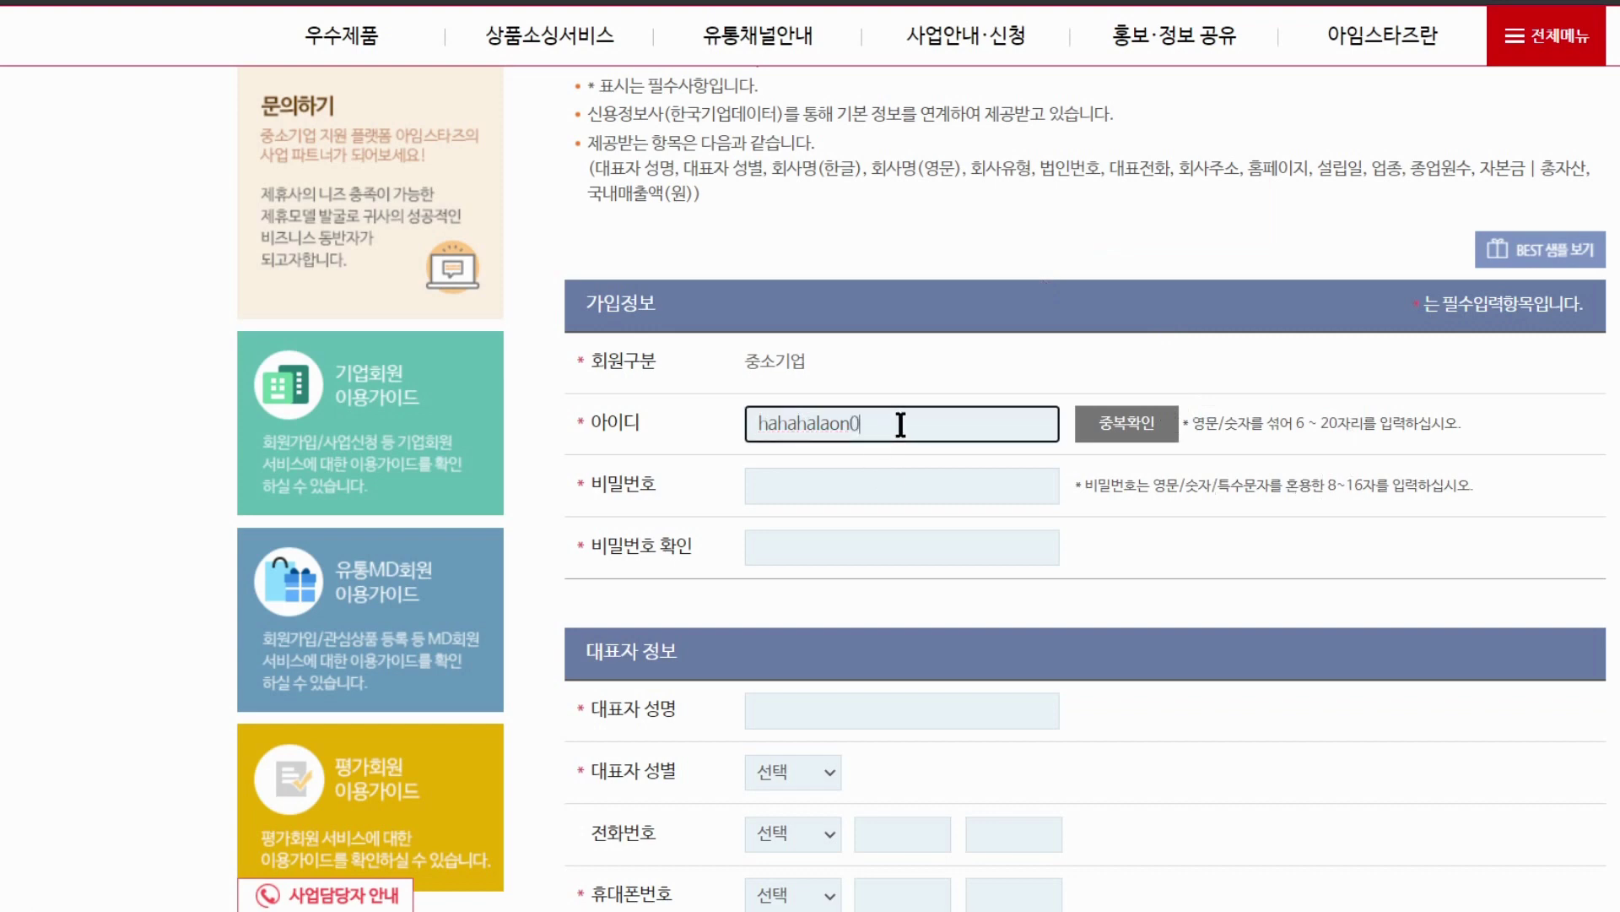
double_click(929, 432)
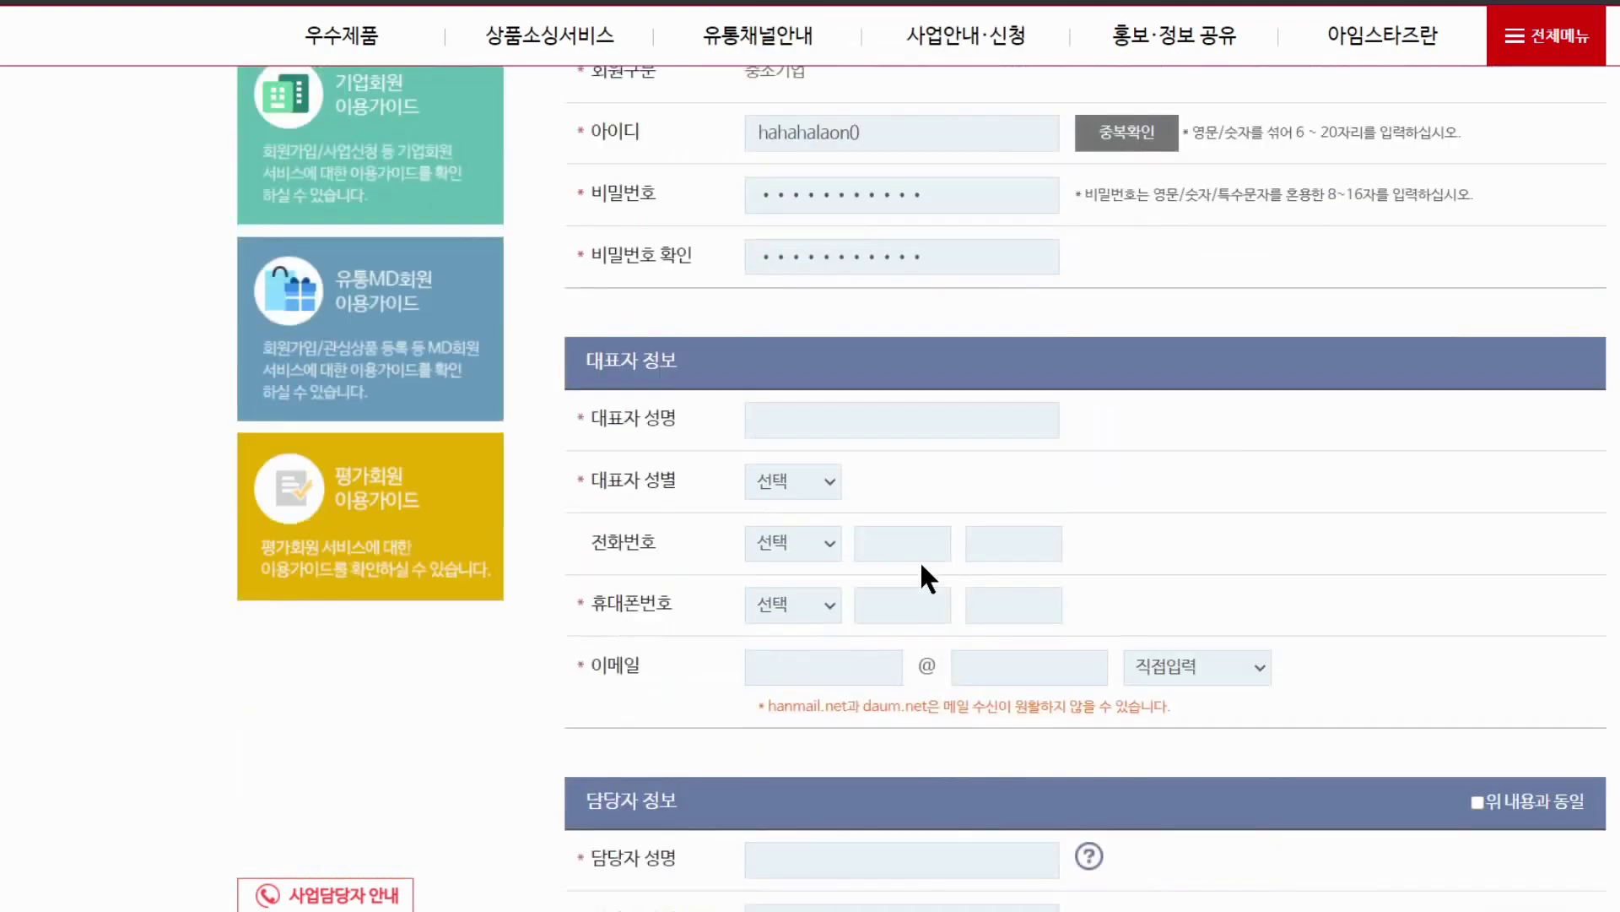
Fill in the representative's name, gender and mobile number prefix
left_click(892, 422)
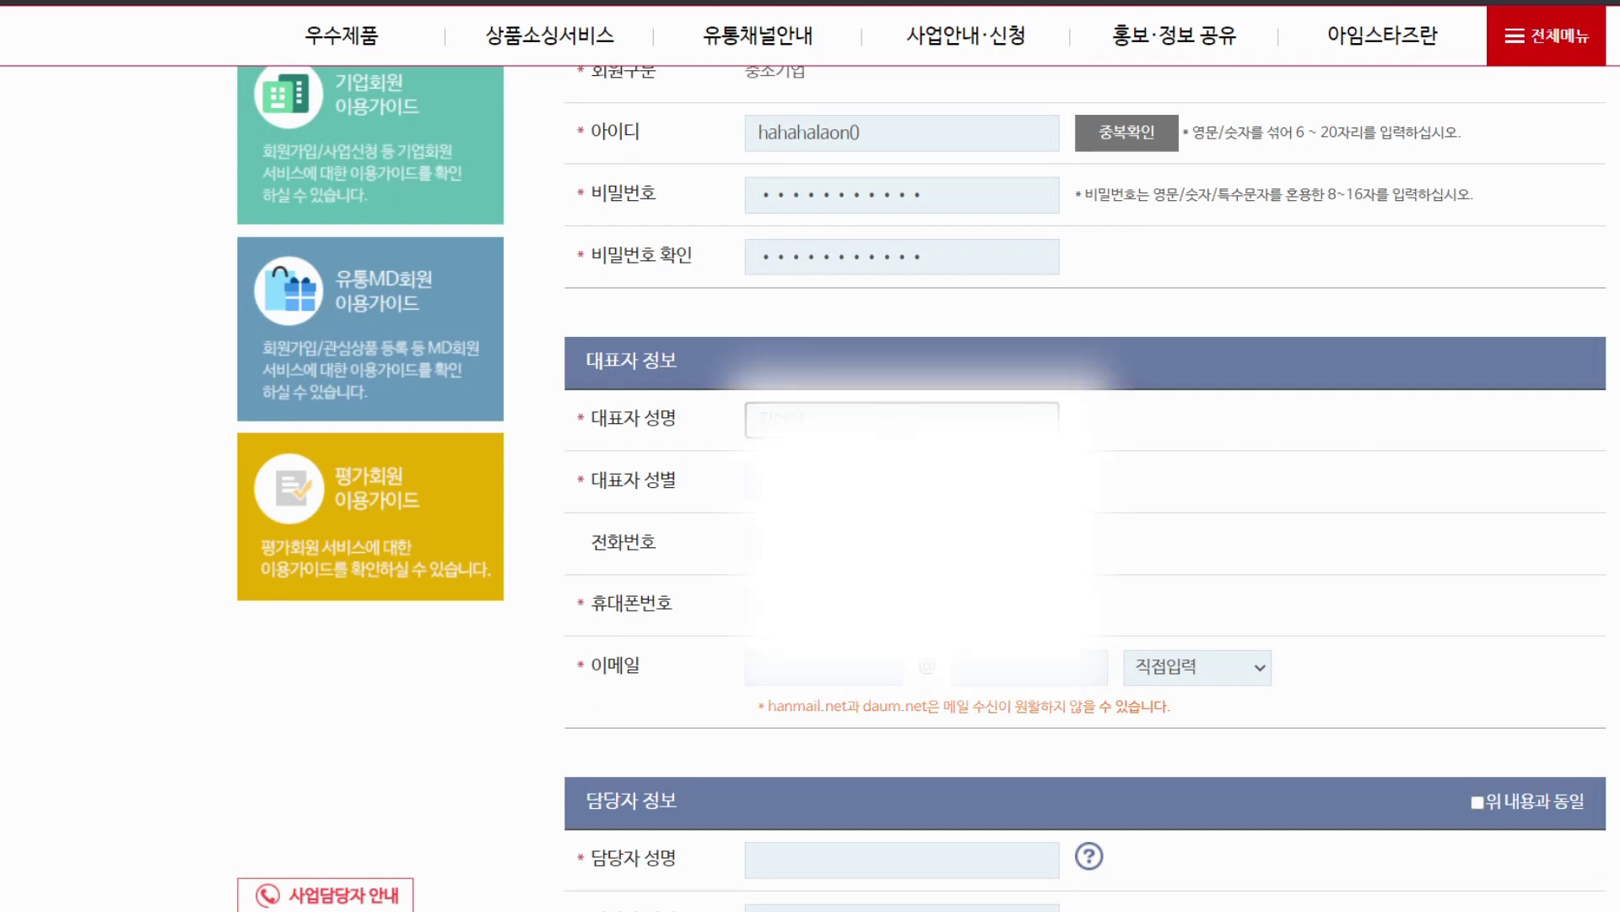
left_click(793, 481)
left_click(794, 555)
scroll(794, 555, "down", 2)
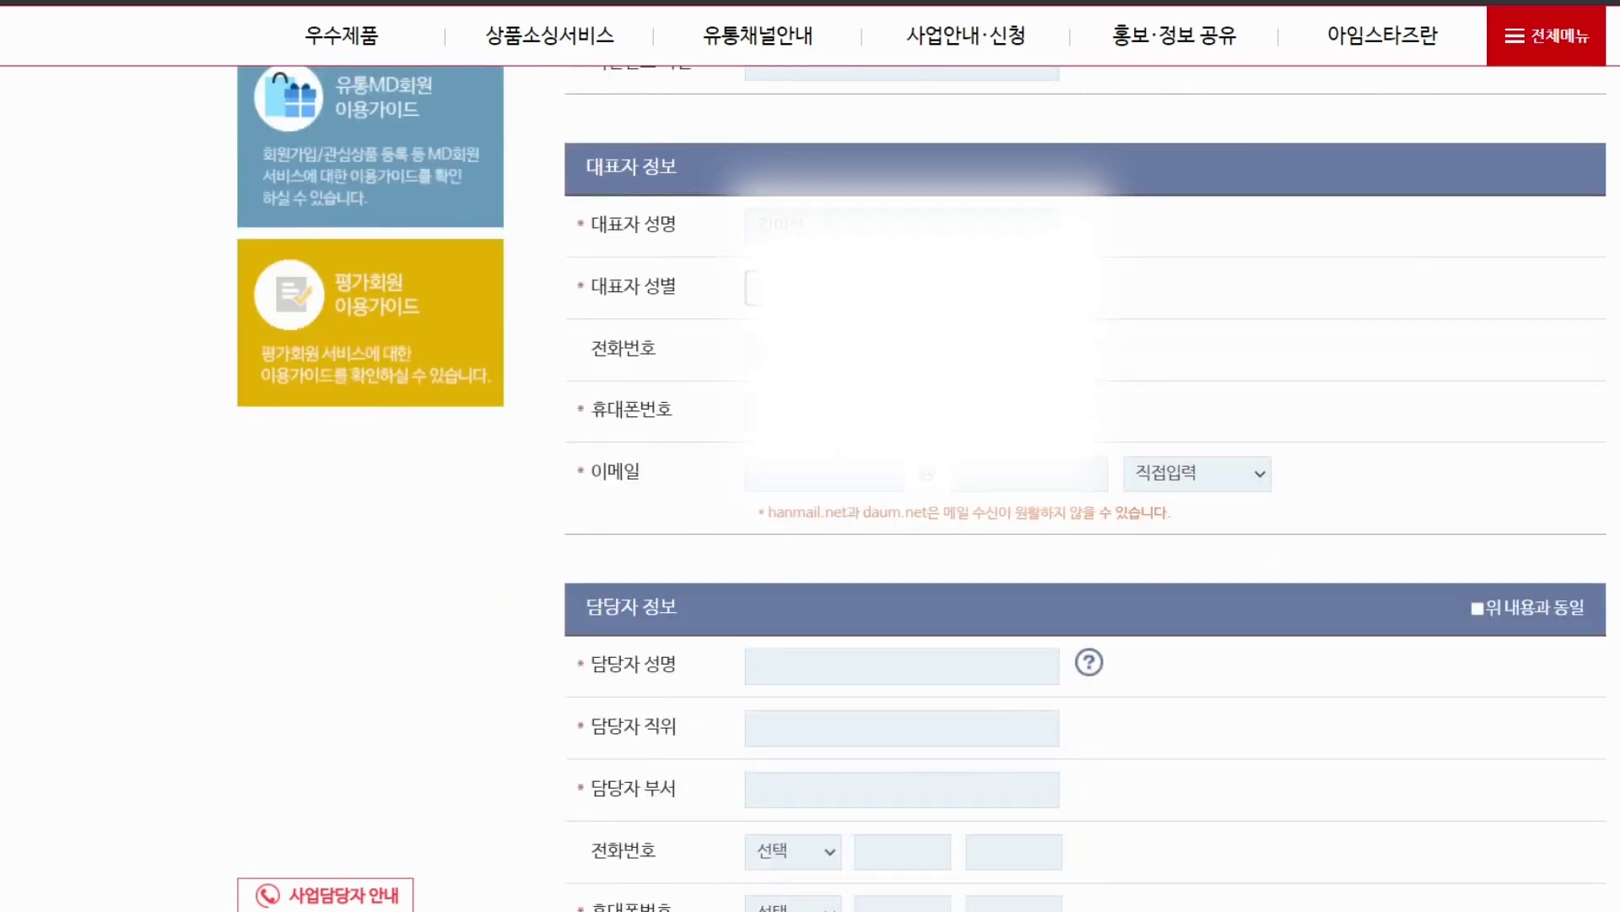
left_click(810, 411)
left_click(806, 464)
Enter the contact person's name, job title and department
left_click(840, 287)
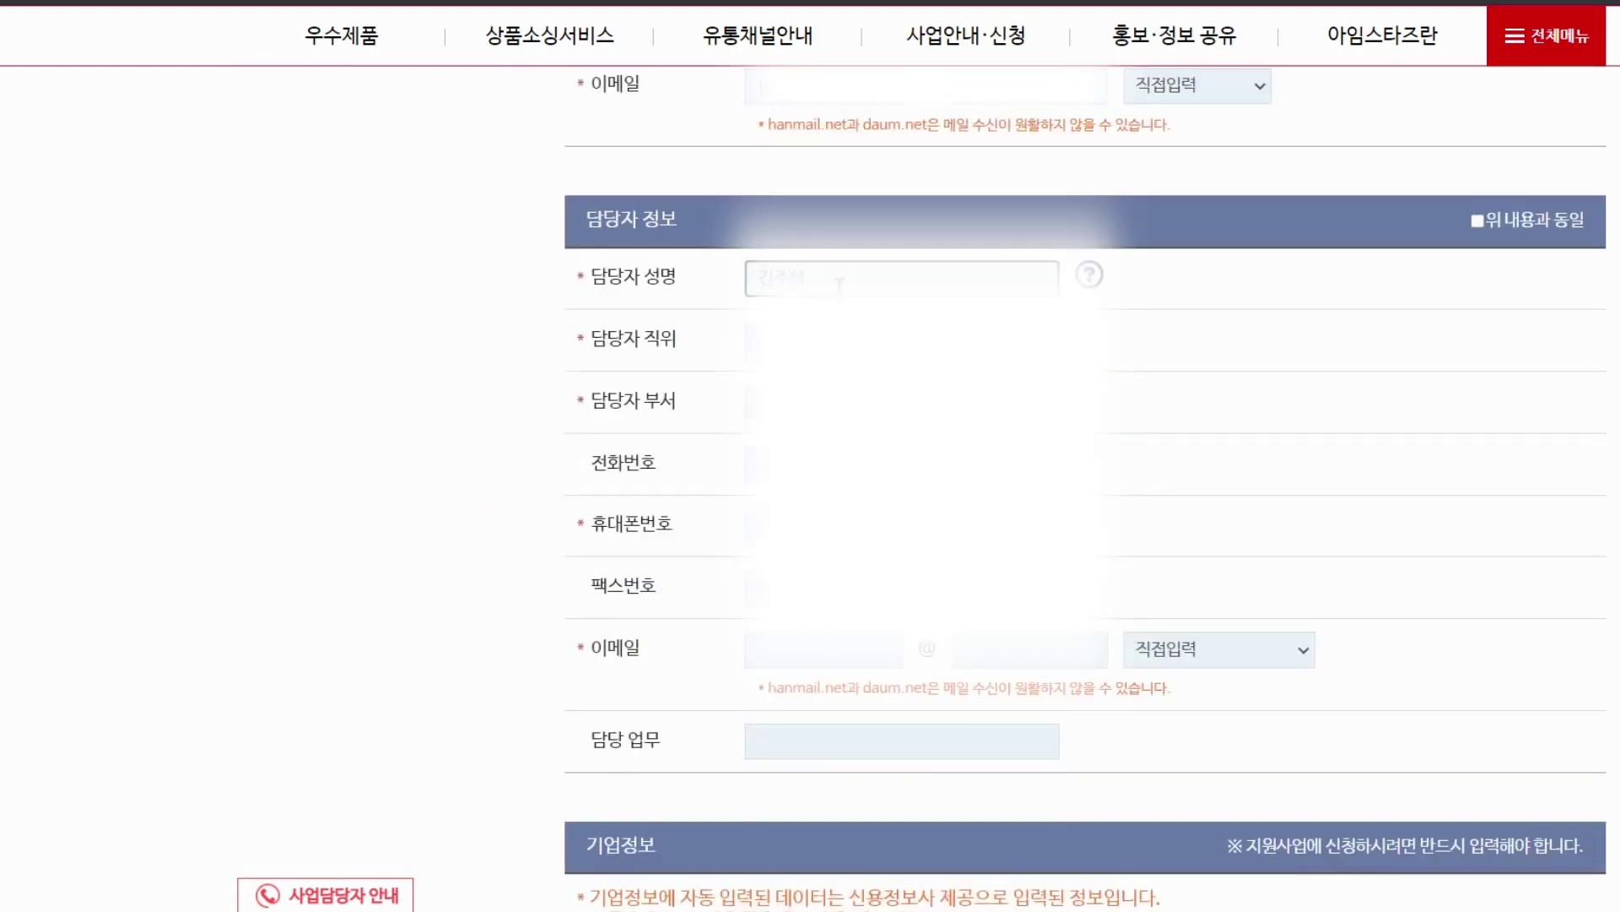
key("Tab")
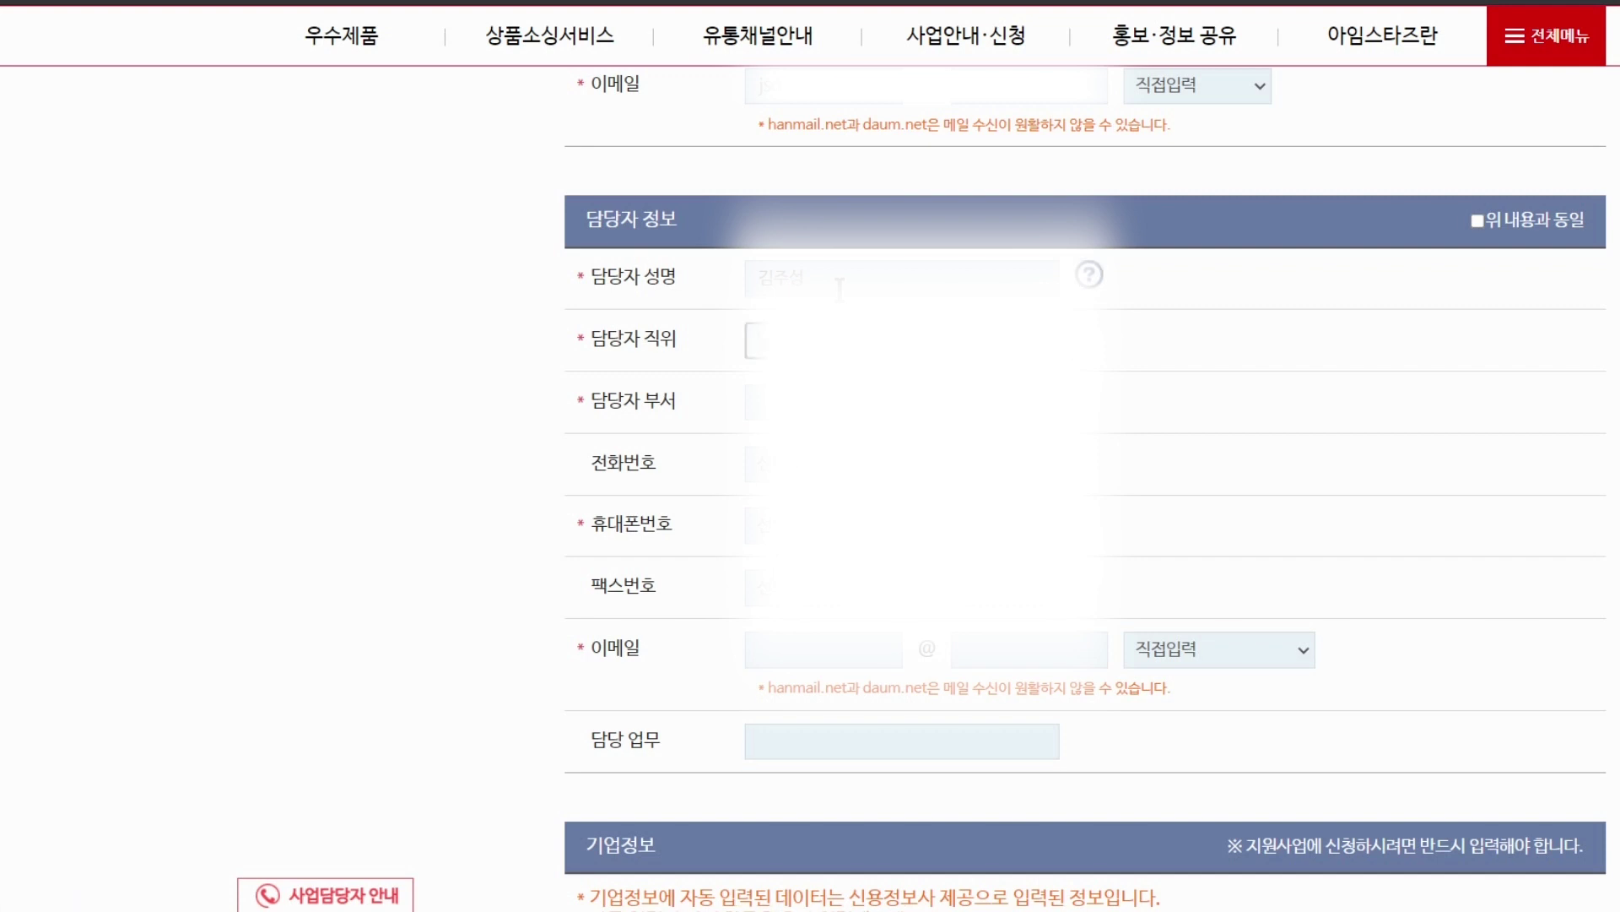
key("Tab")
scroll(1034, 665, "down", 10)
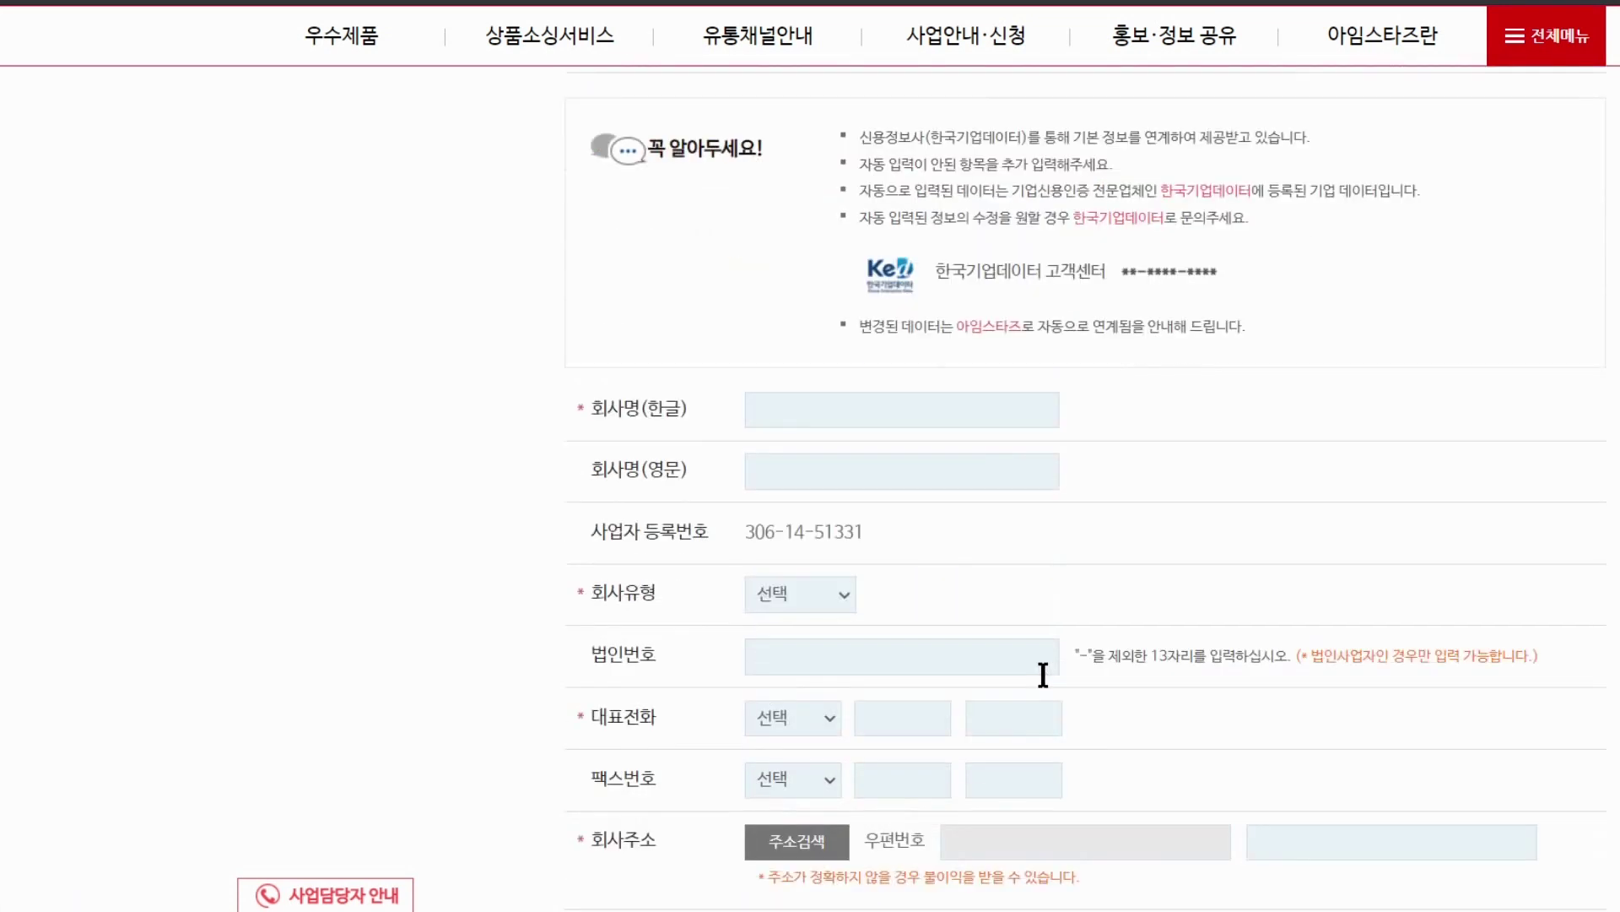
Enter 1,000,000 won as the company's capital and total assets
scroll(838, 352, "down", 1)
left_click(846, 308)
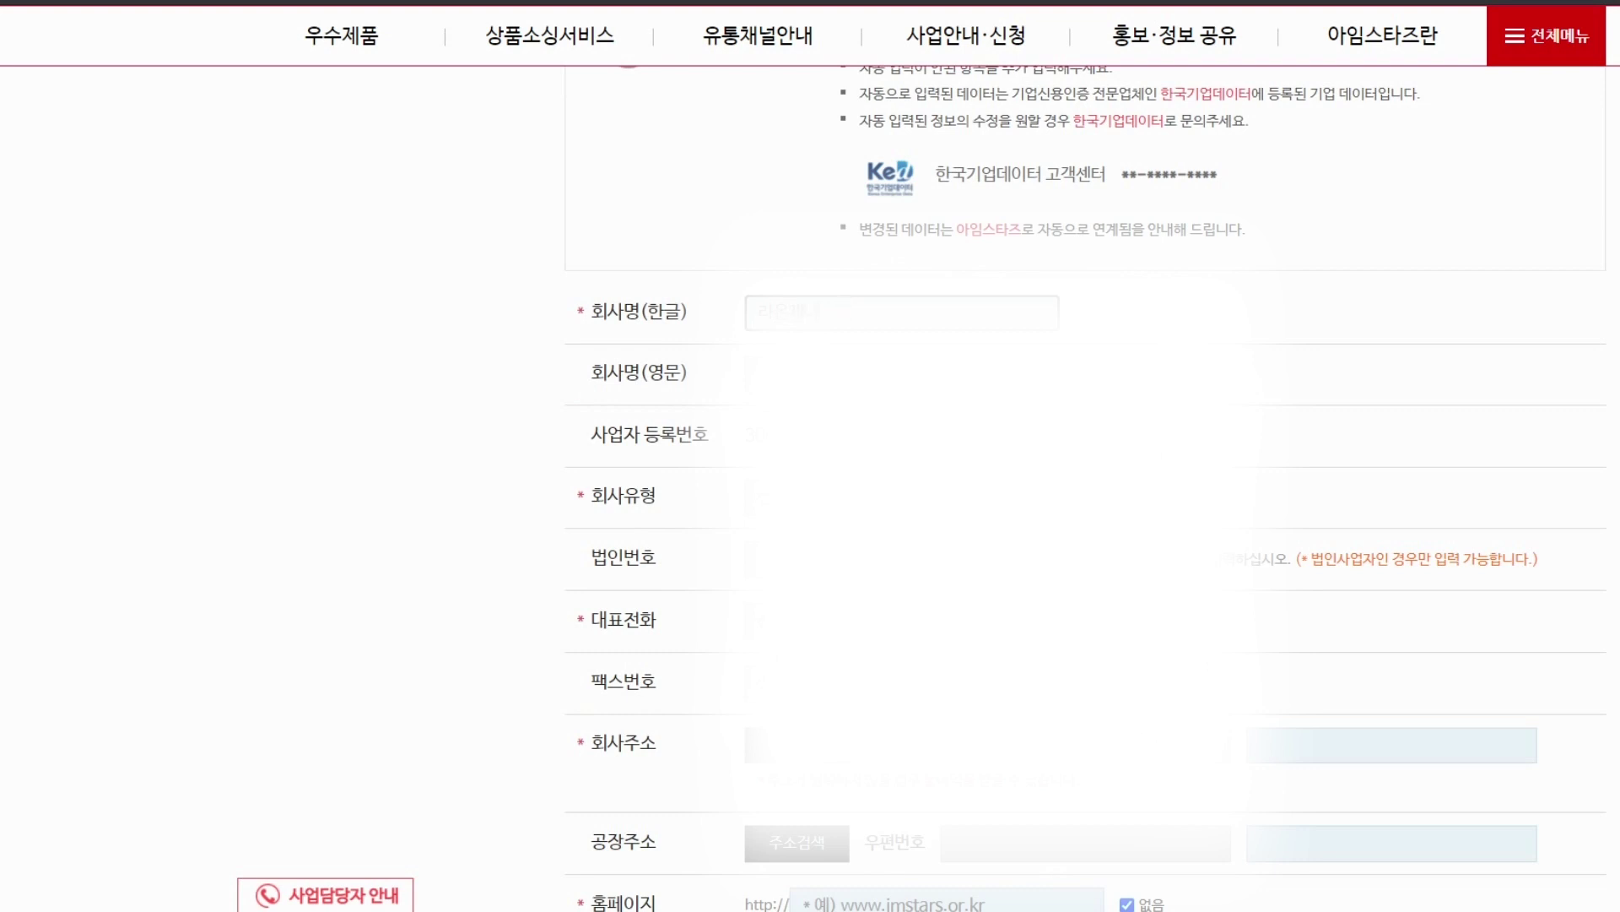
scroll(1285, 561, "down", 5)
scroll(1181, 498, "down", 1)
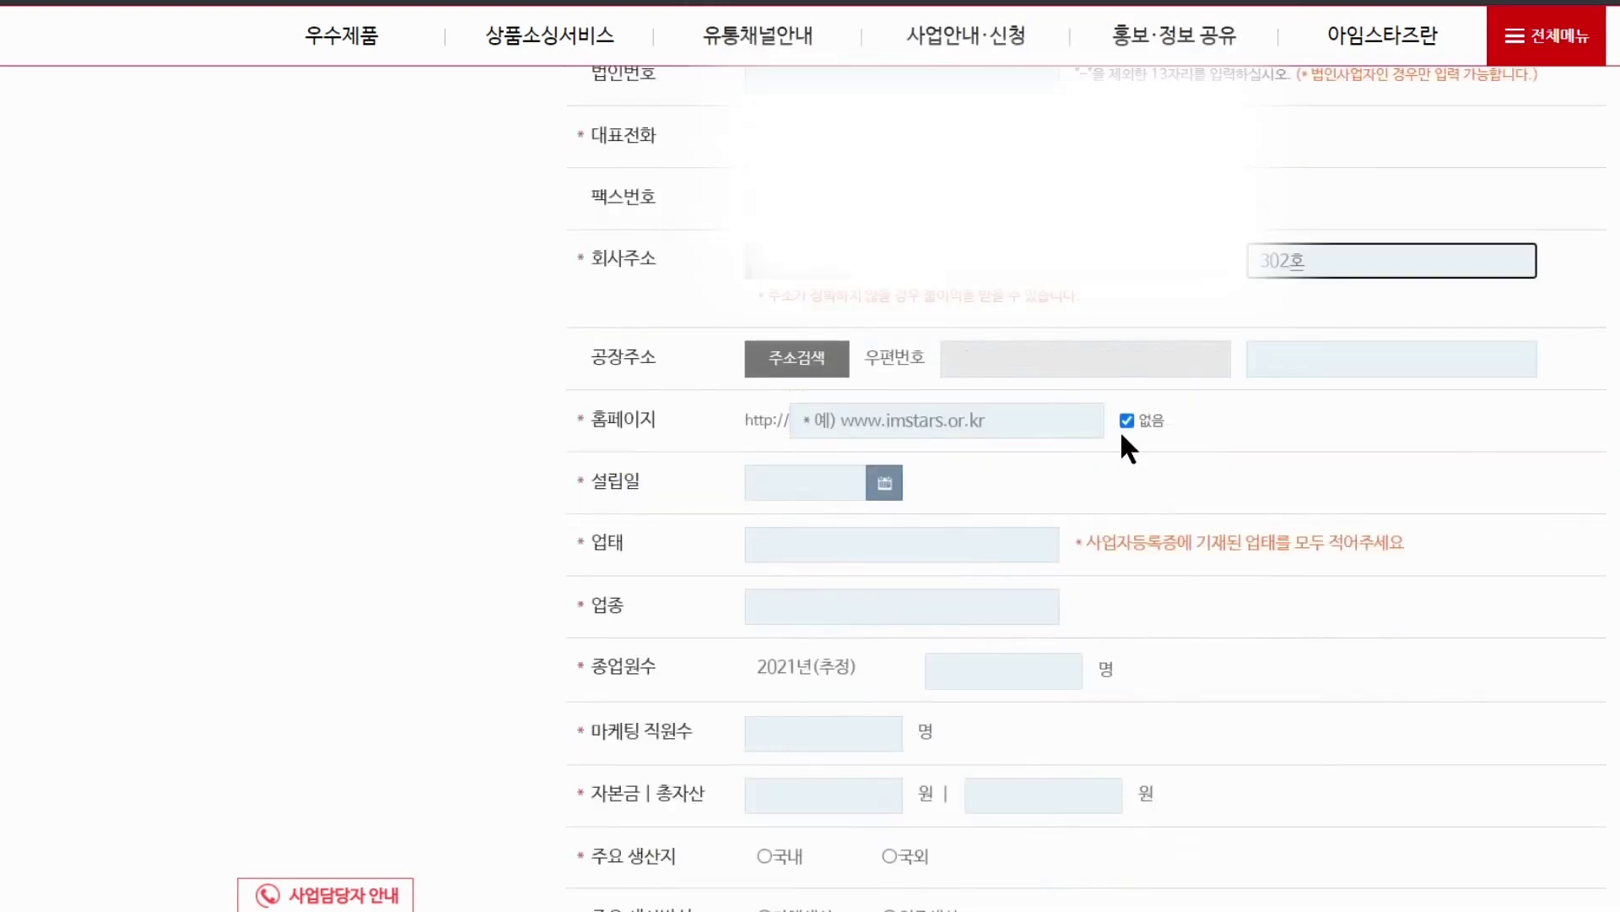
scroll(1164, 422, "down", 1)
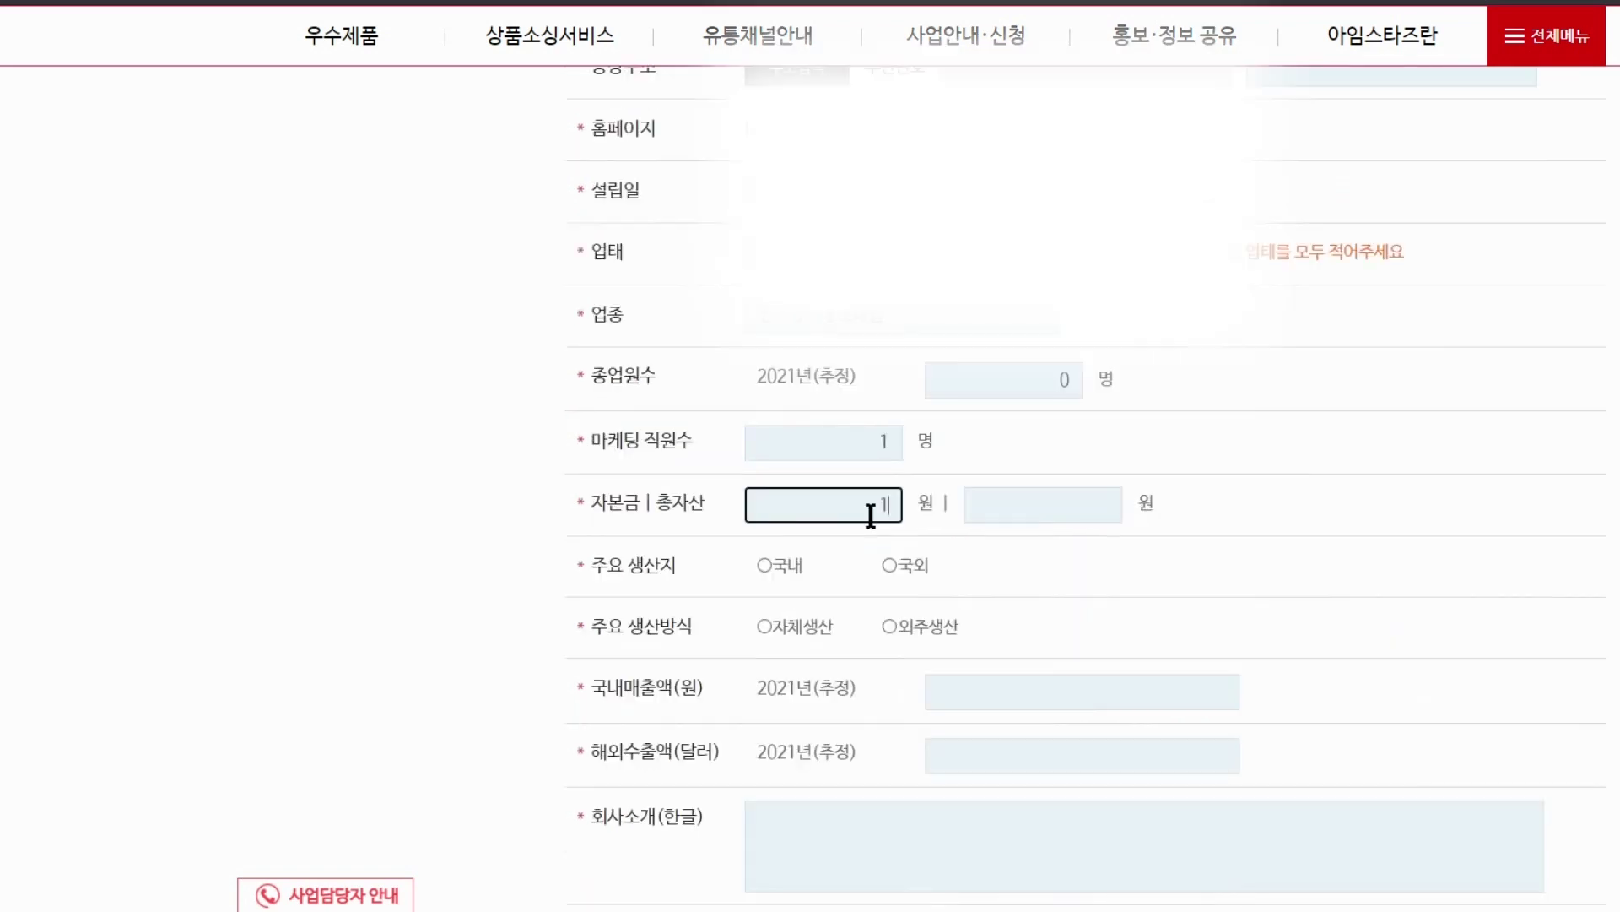
type("1,000,000")
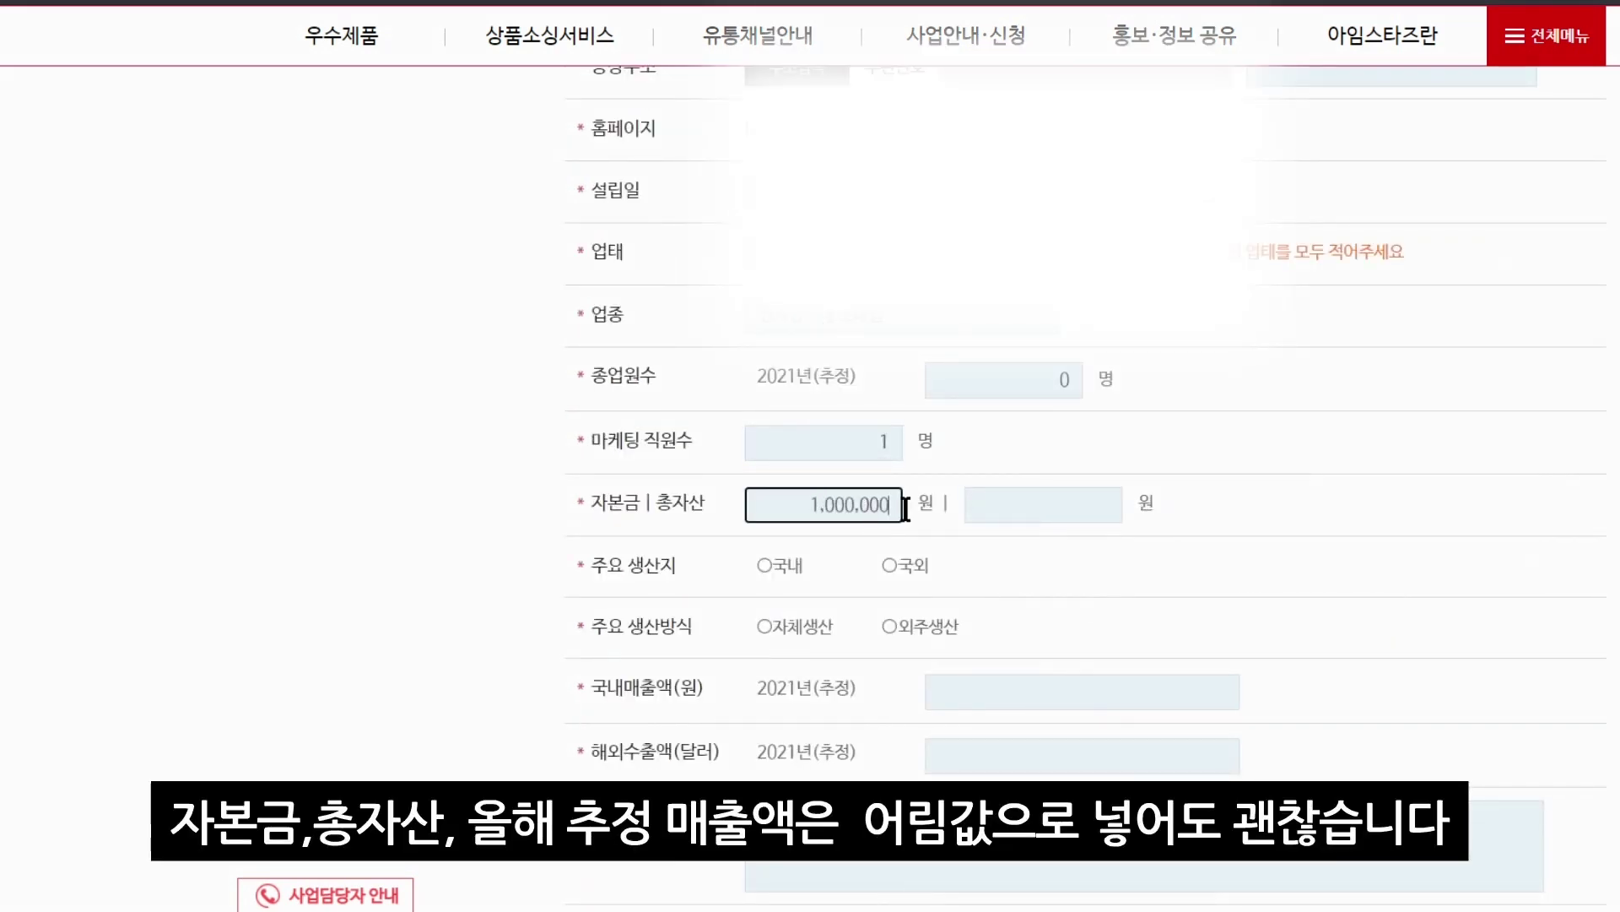
left_click(987, 511)
type("1,000,000")
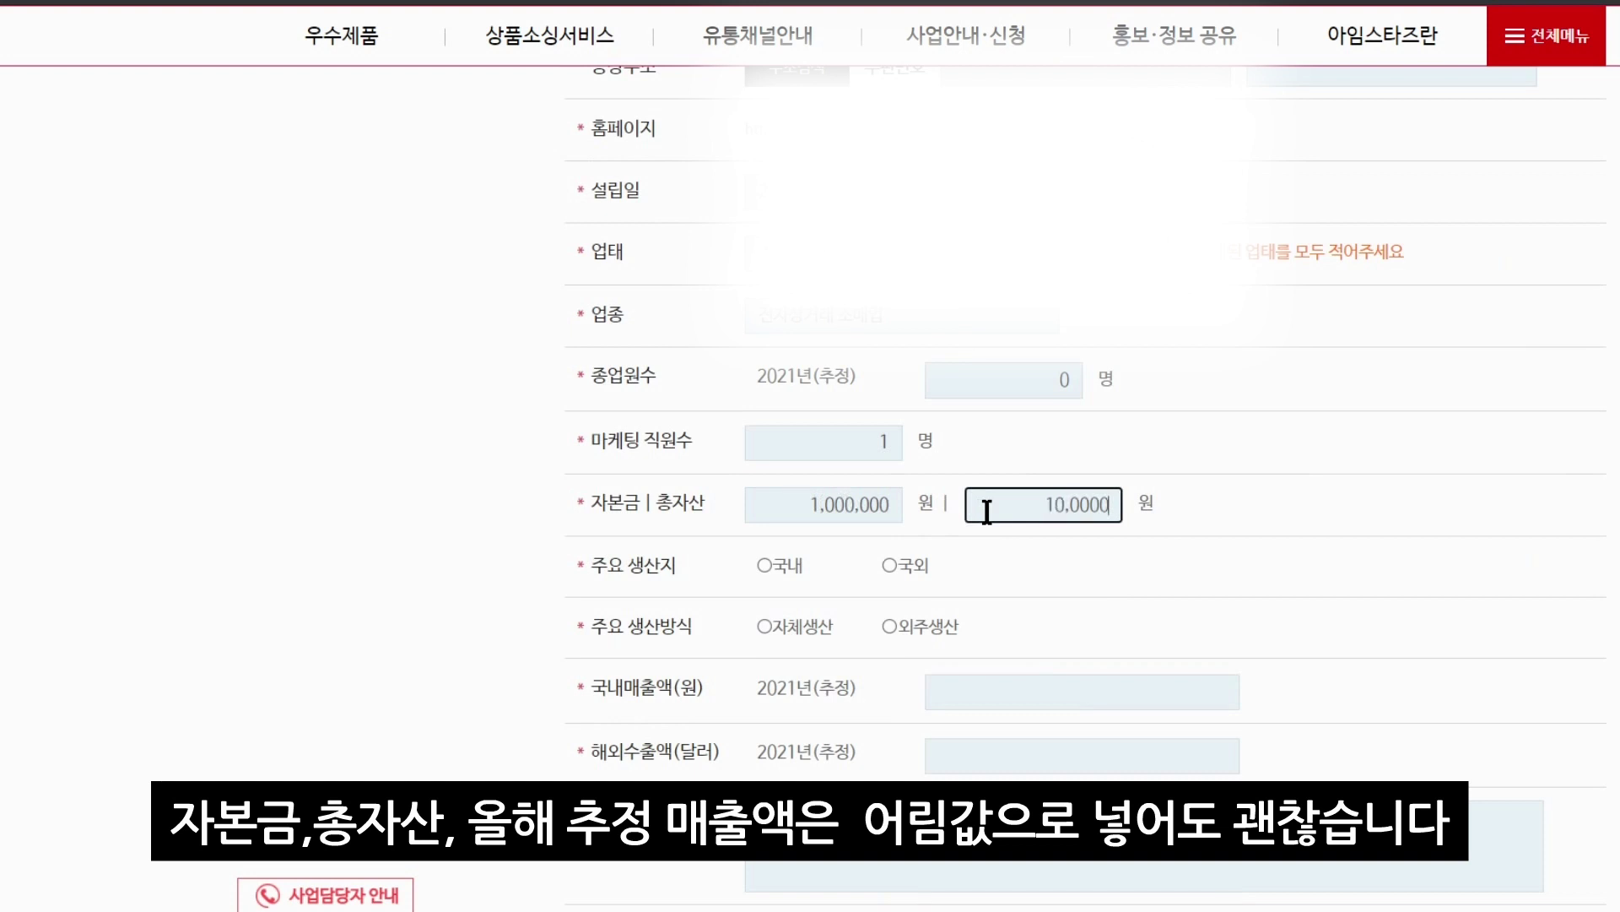
Set production to 국내 and 자체생산, with estimated domestic sales of 20,000,000 won
scroll(987, 510, "down", 2)
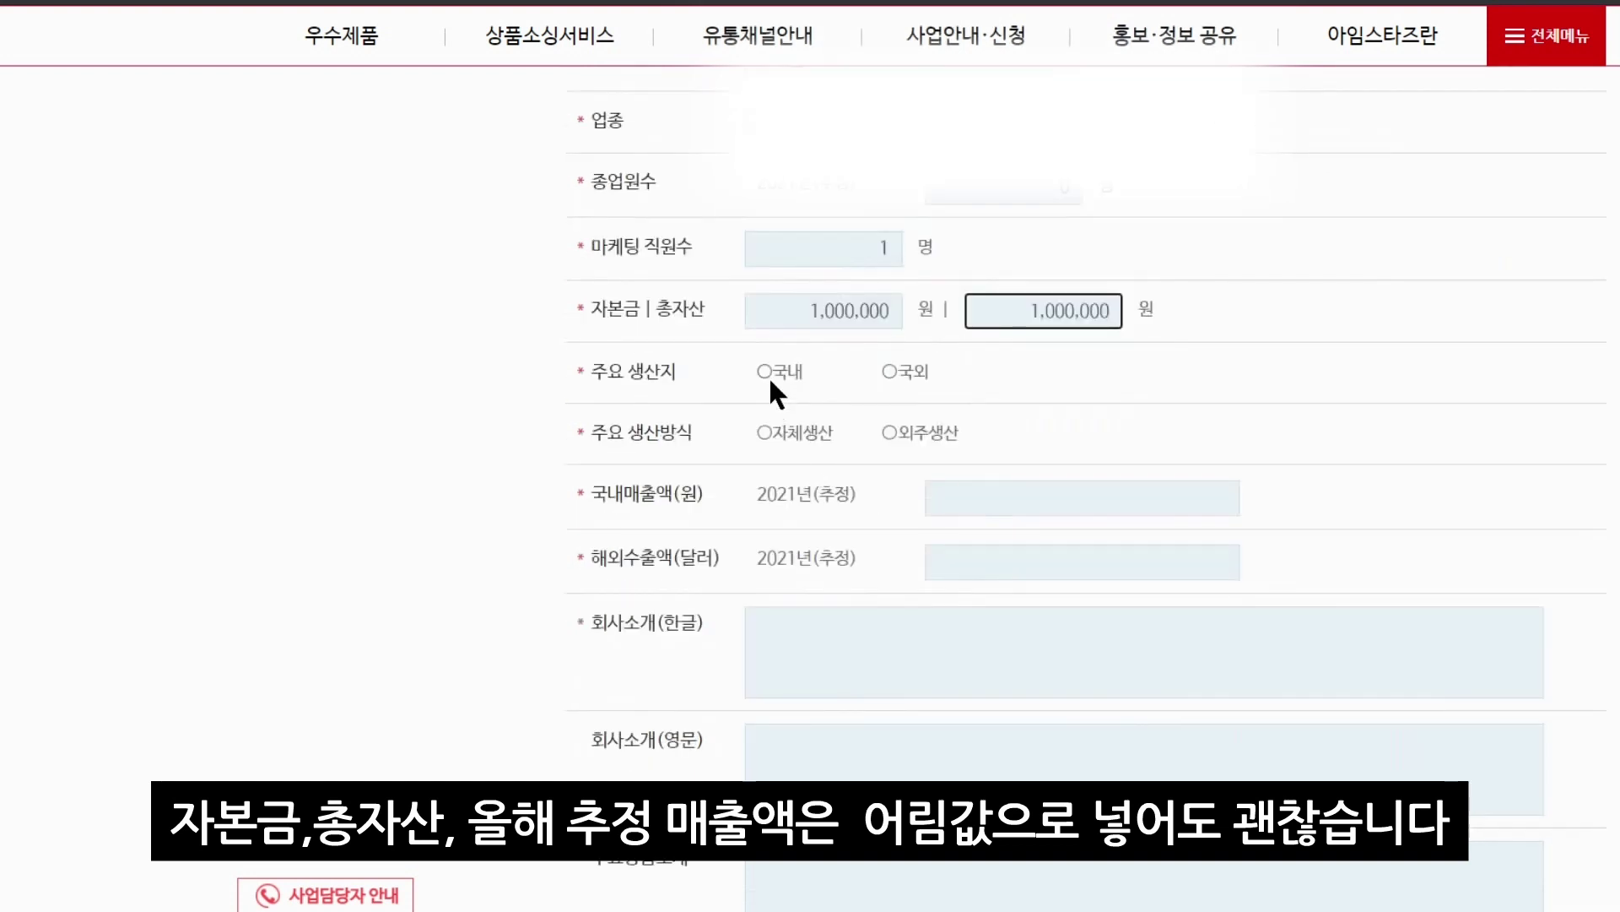
left_click(764, 371)
left_click(765, 433)
left_click(948, 492)
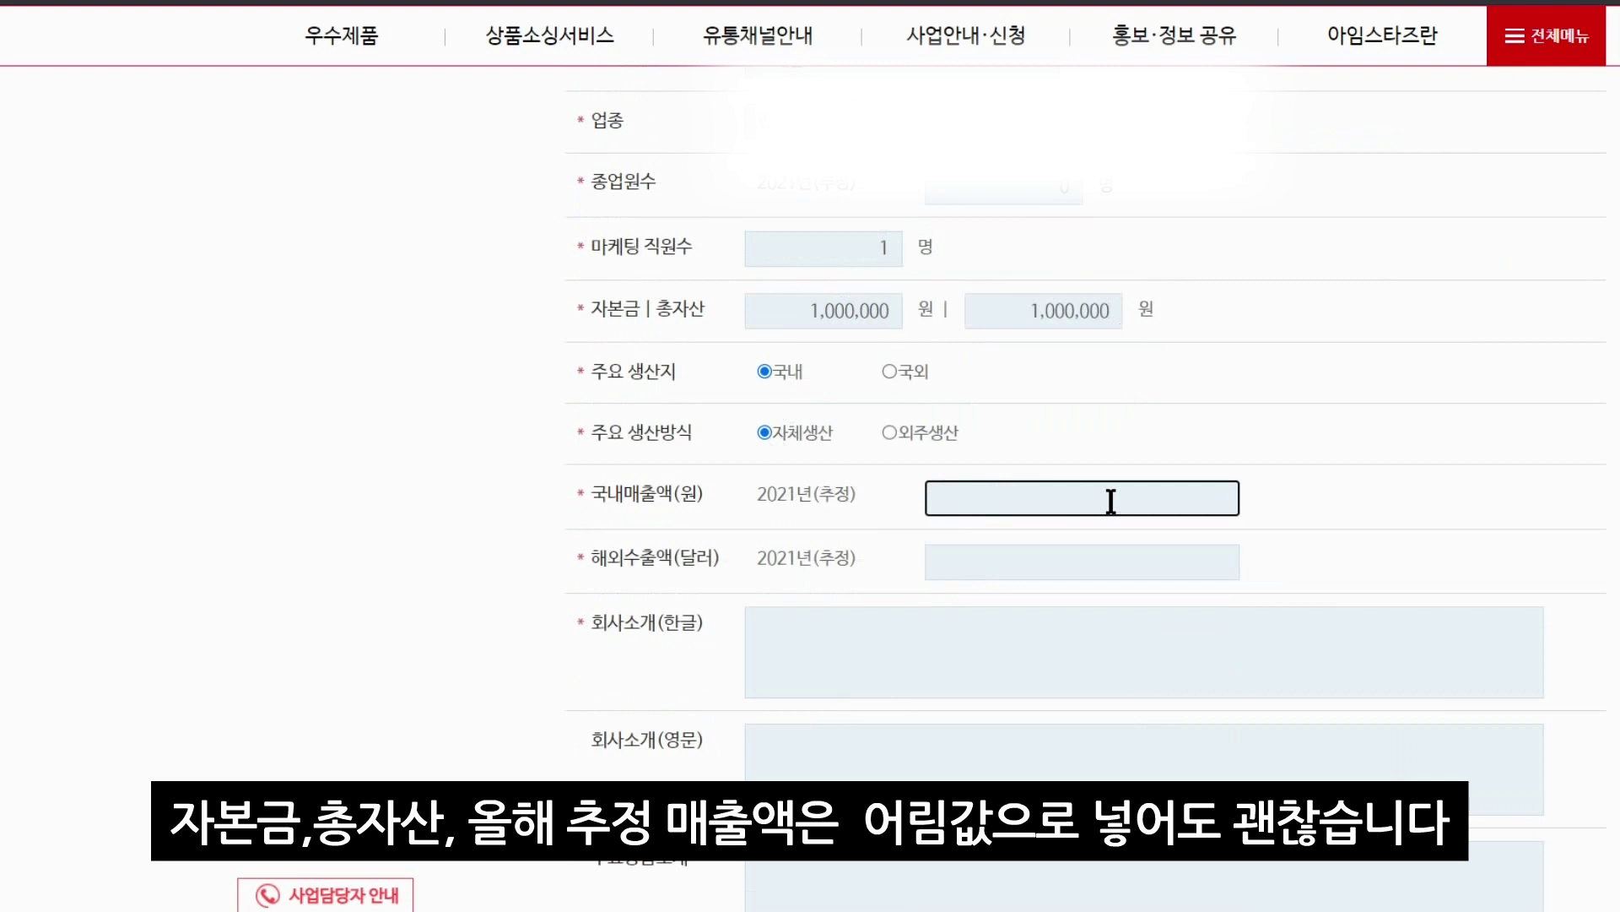
type("20000000")
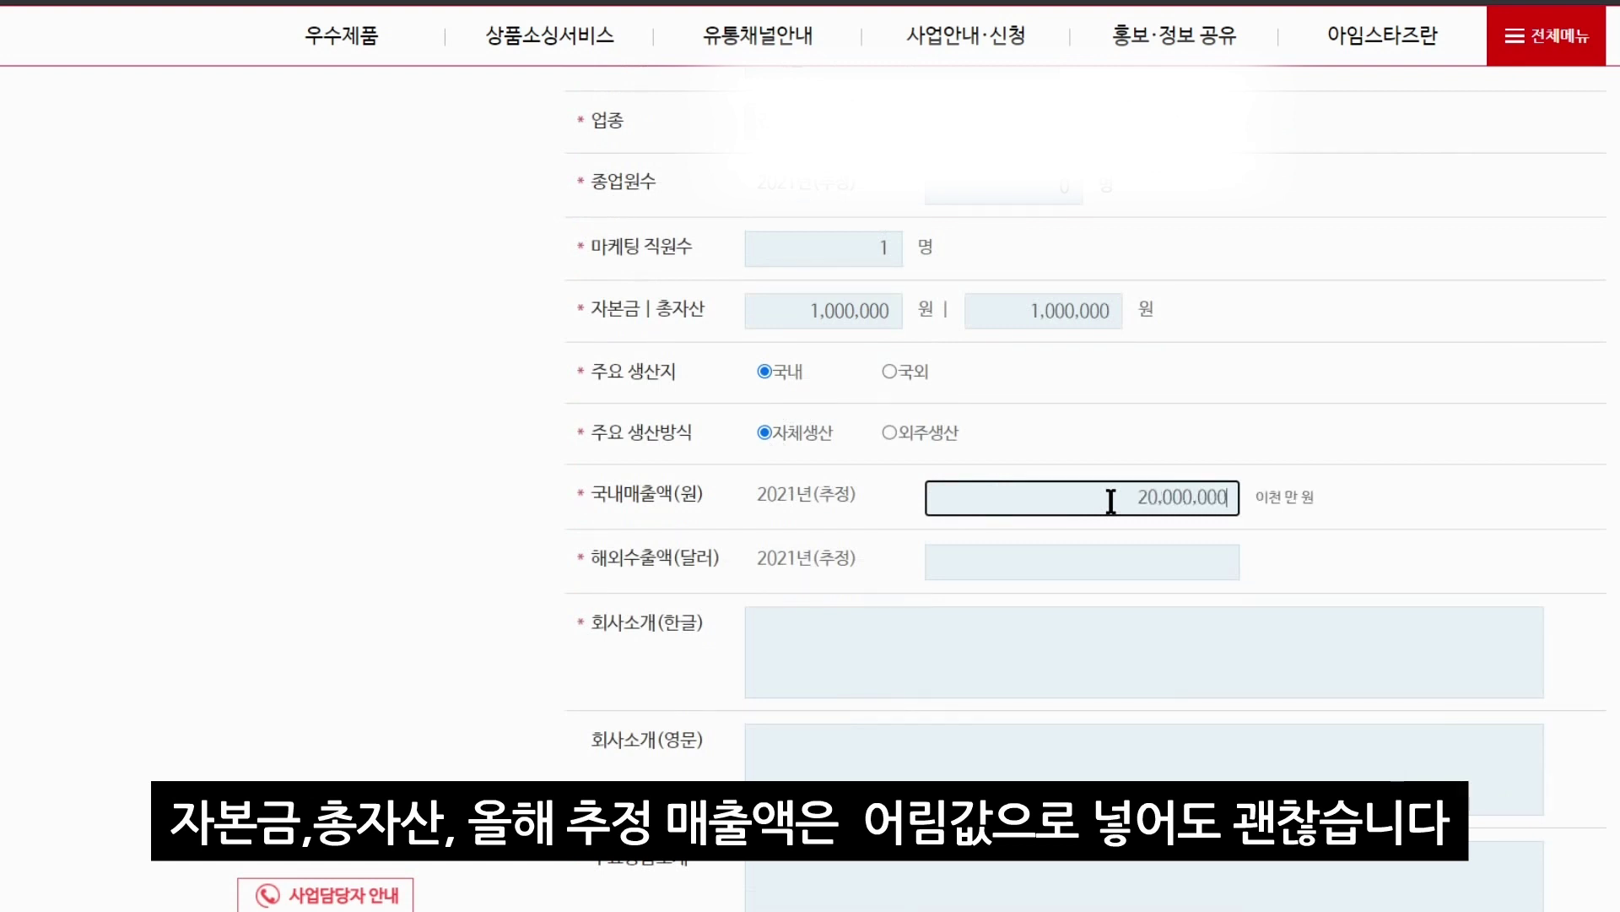
scroll(1111, 500, "down", 1)
left_click(1125, 444)
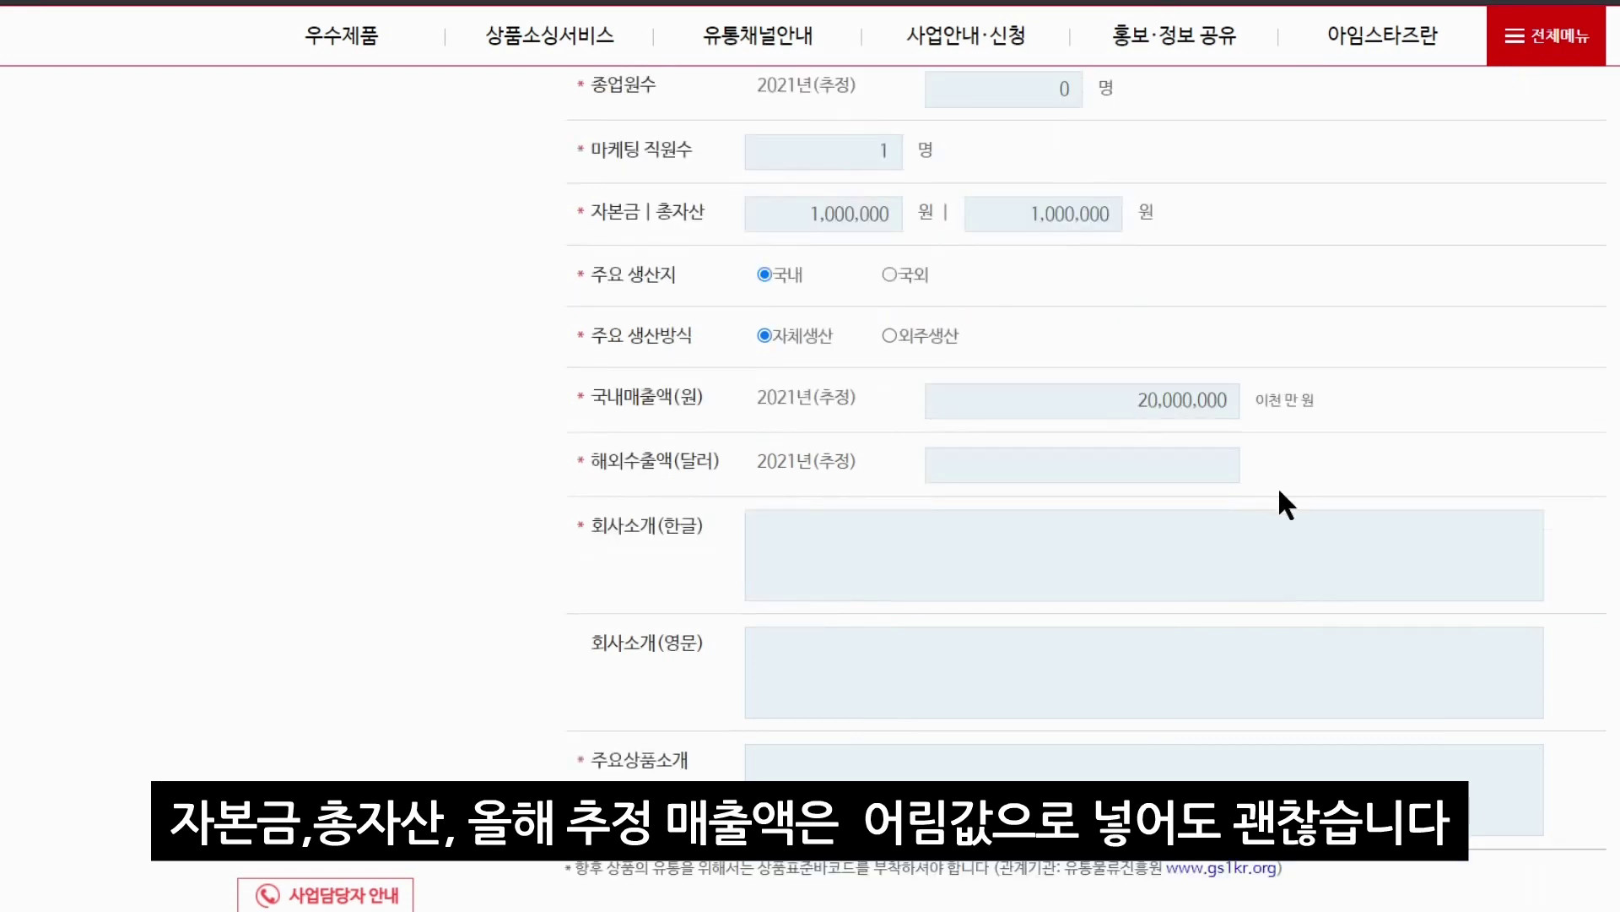
Write the company introduction '온라인으로 생활용품을 판매하는 회사입니다' and main products 생활용품
left_click(1223, 525)
left_click(1205, 462)
left_click(1240, 532)
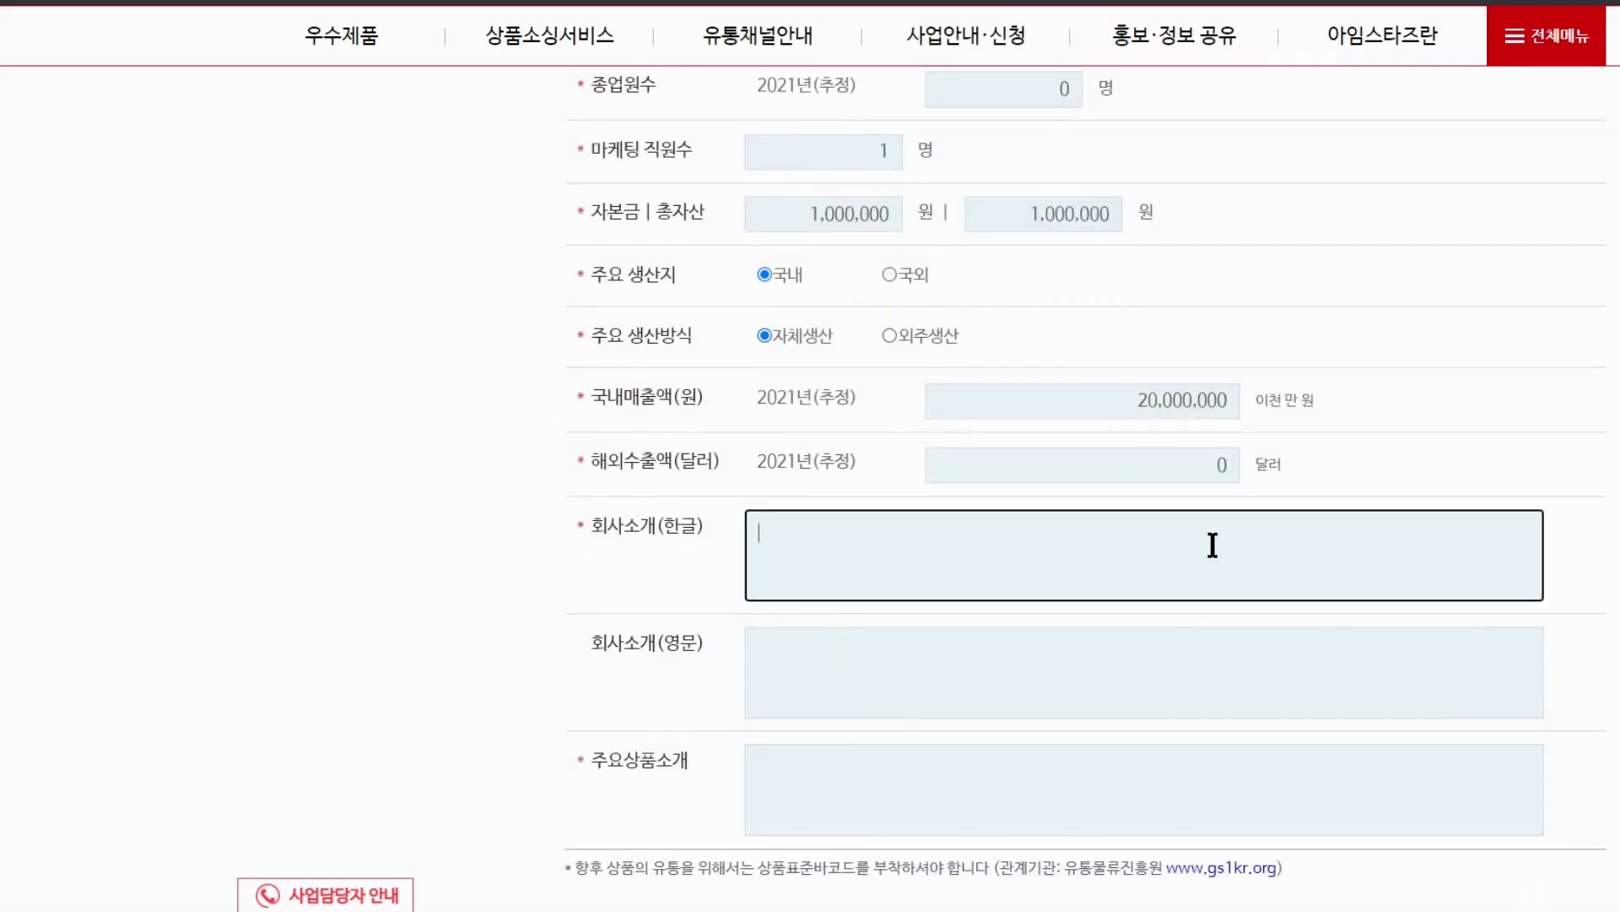
type("온라인으로 생활용품을 판매하는 회사입니다")
scroll(1003, 524, "down", 3)
left_click(1003, 524)
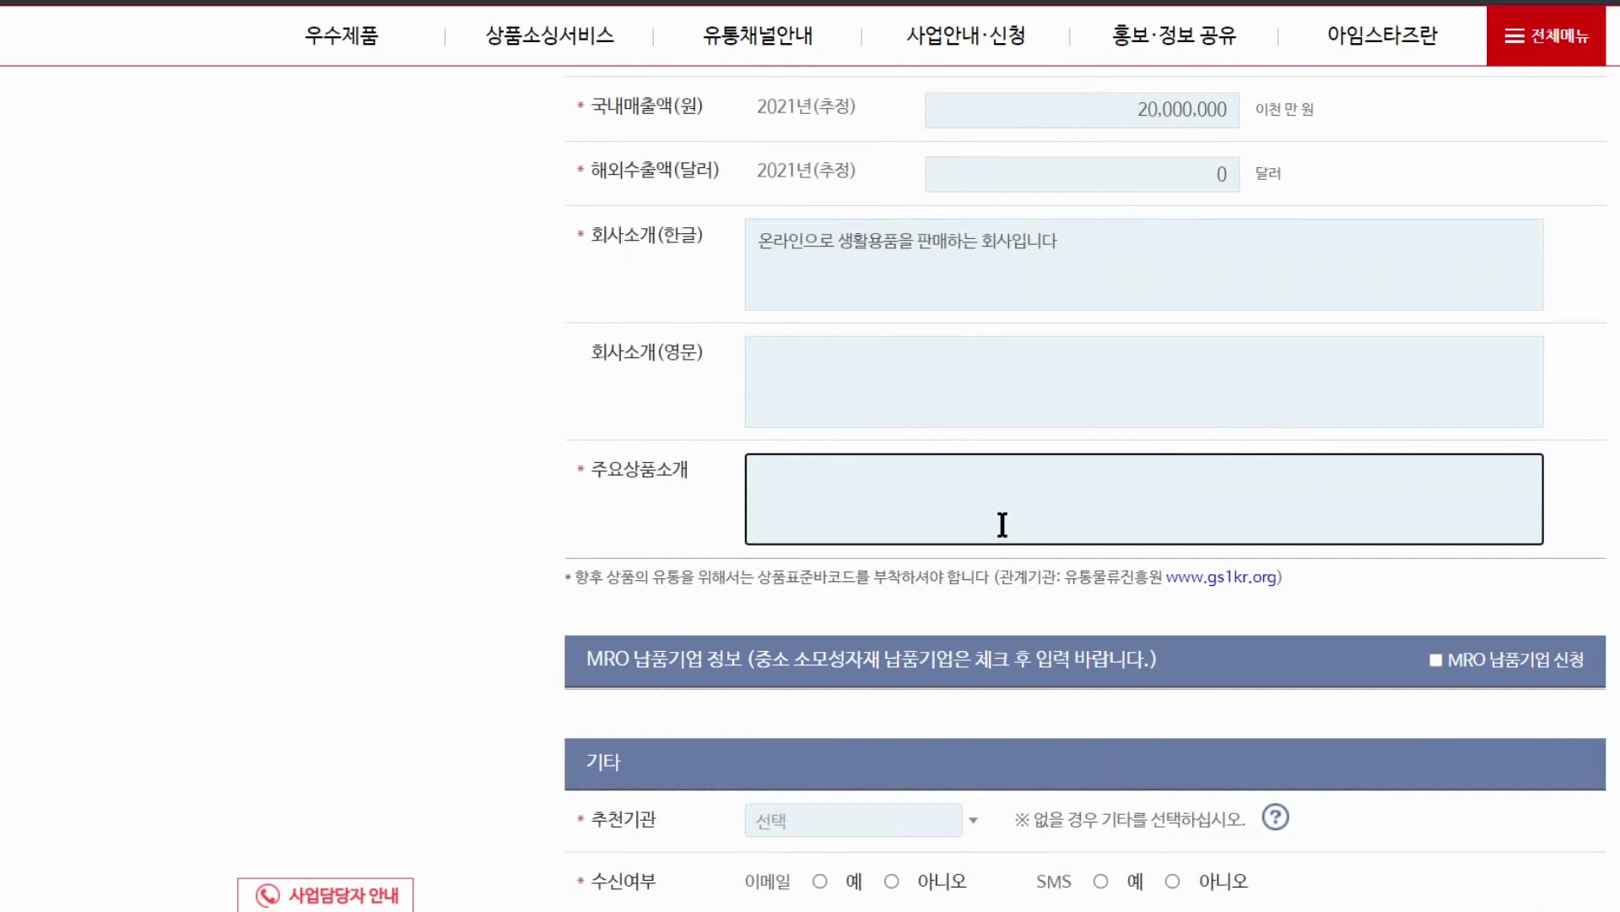
type("생활용품")
scroll(1007, 529, "down", 3)
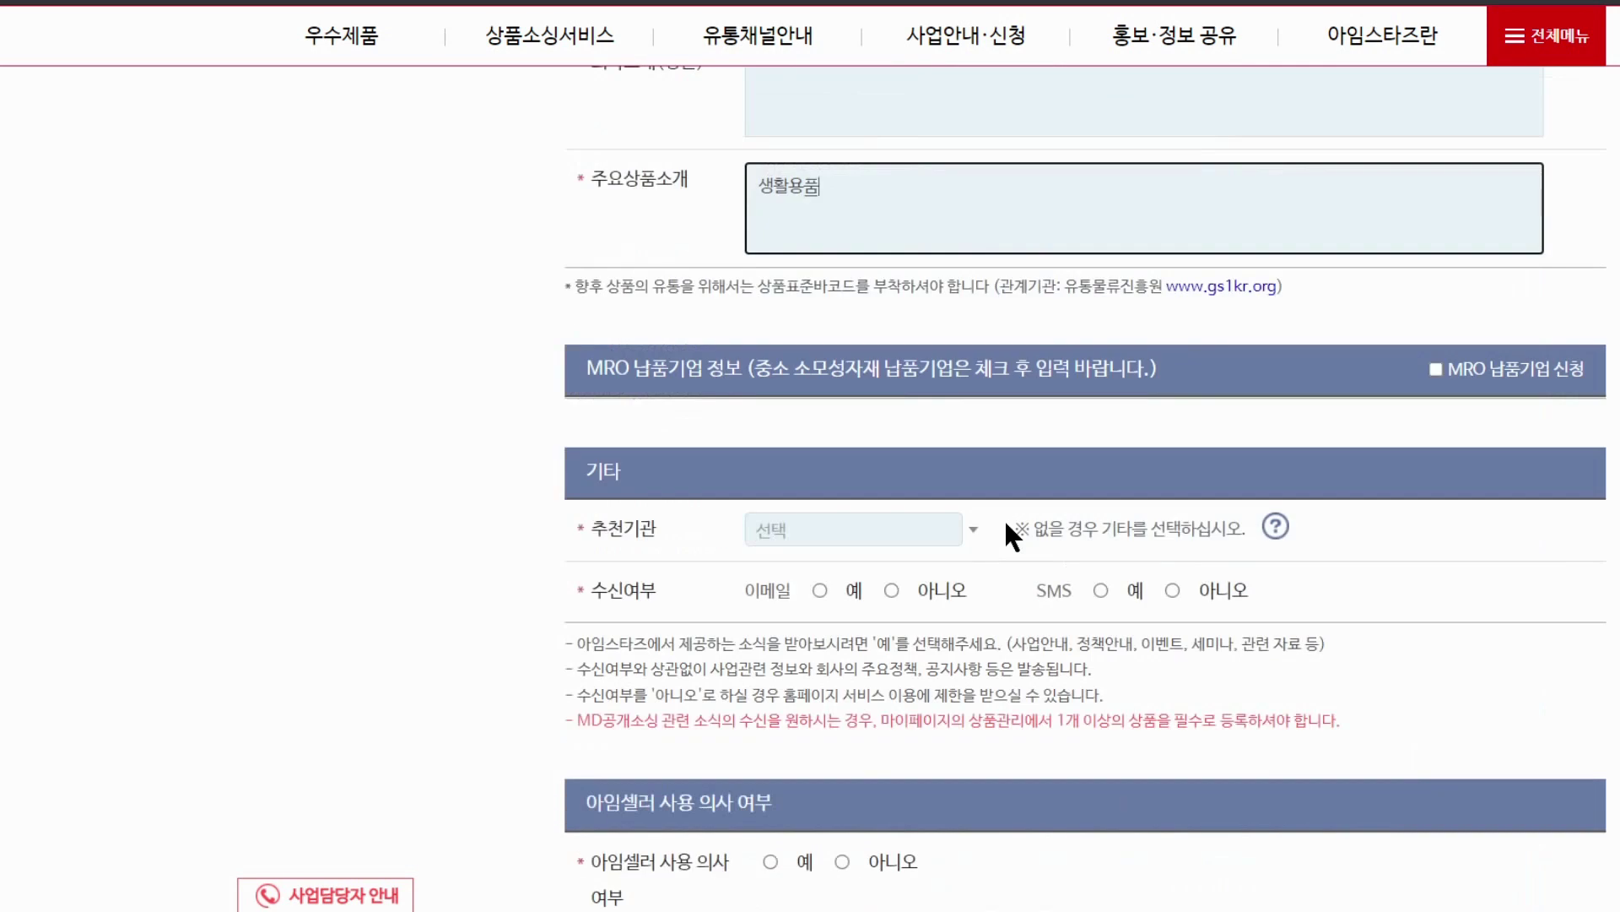
Choose 기타 as the recommending organisation and name it 지앤지커머스
left_click(911, 537)
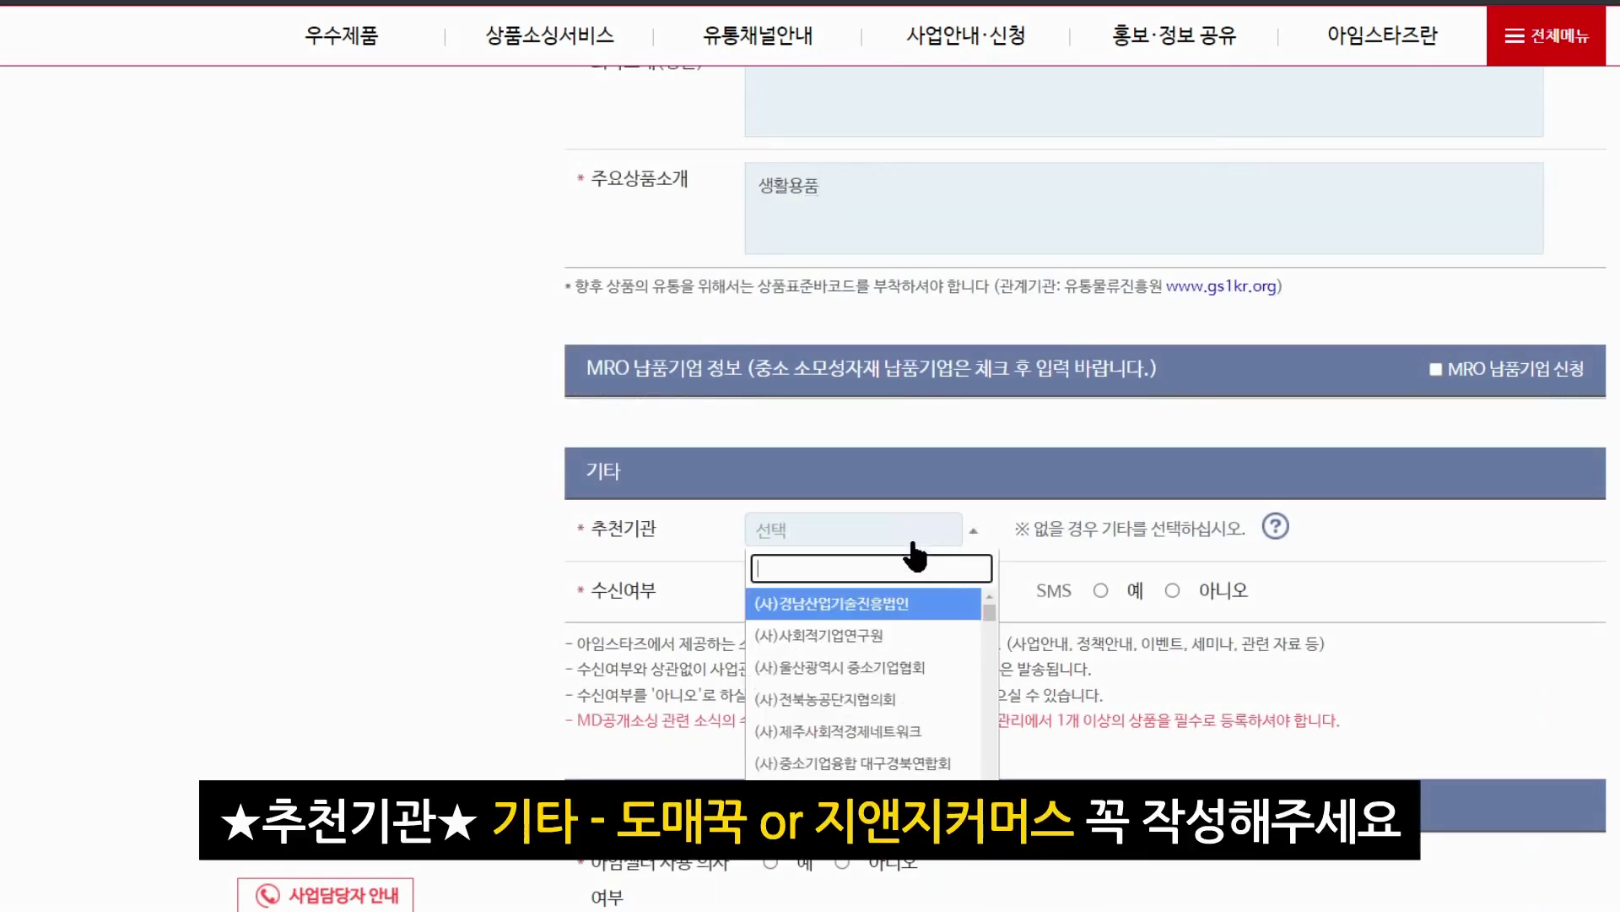
scroll(984, 621, "down", 10)
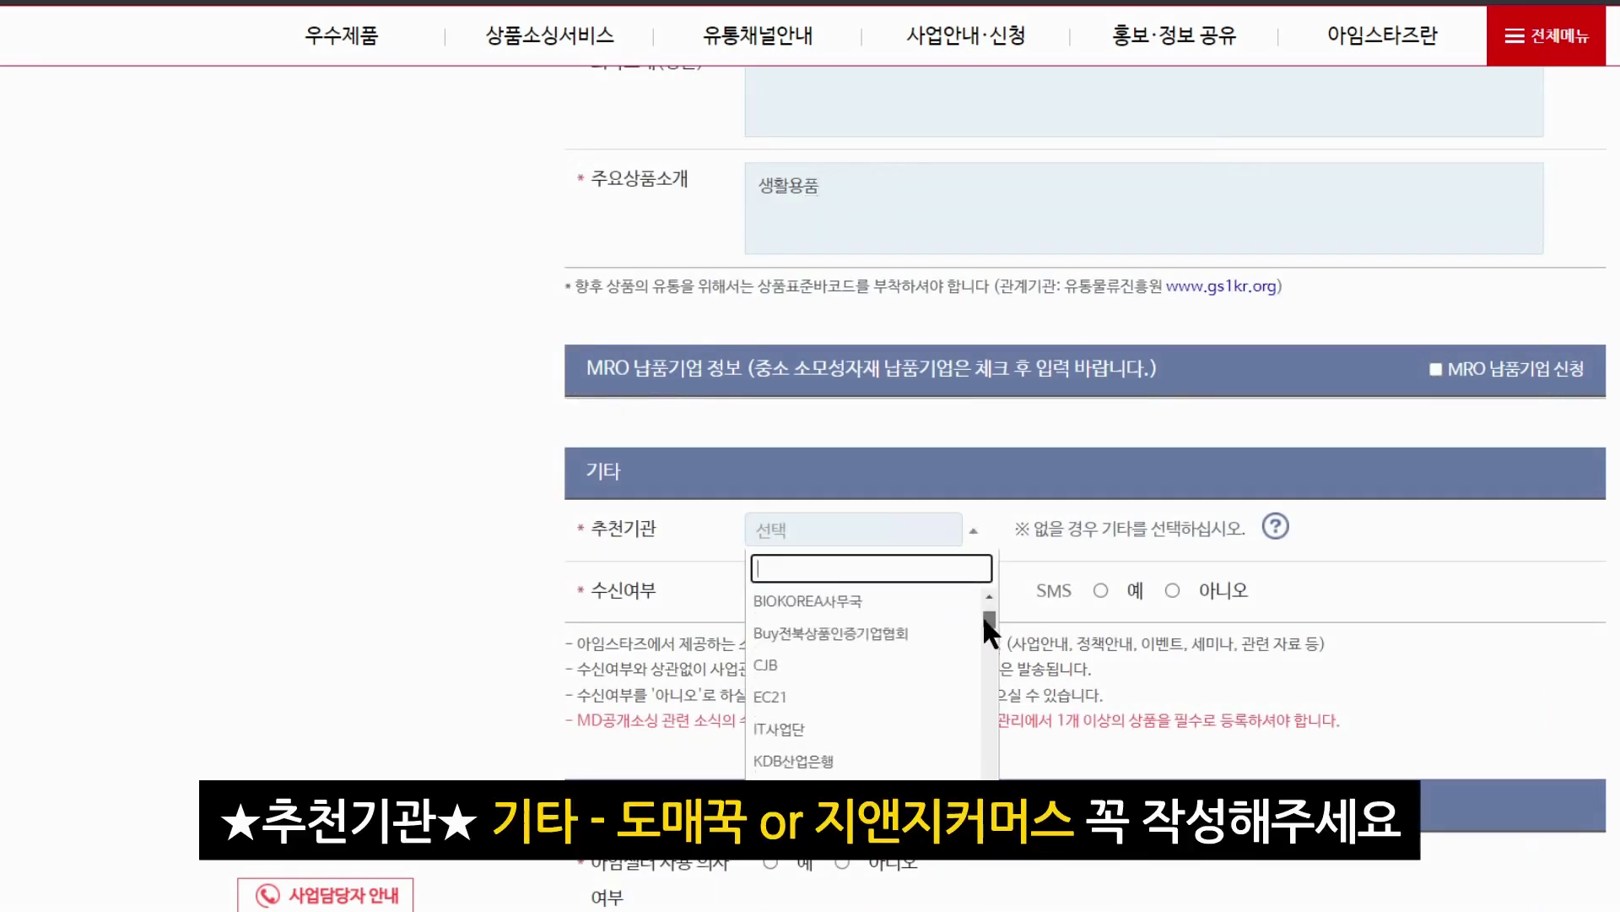
scroll(896, 751, "down", 10)
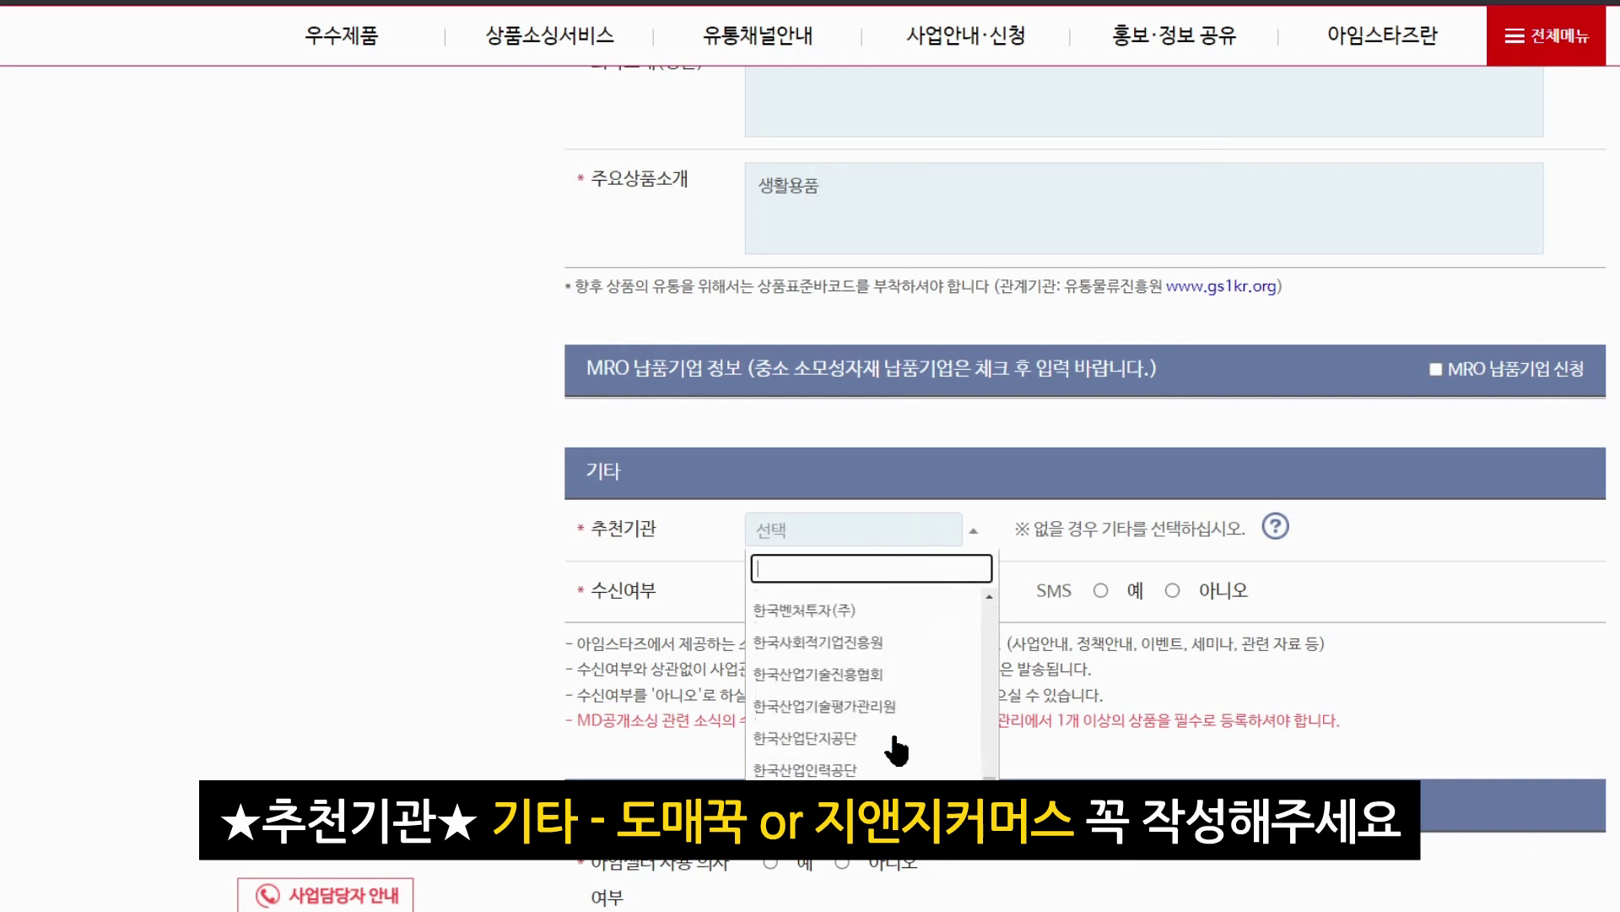
scroll(896, 751, "down", 5)
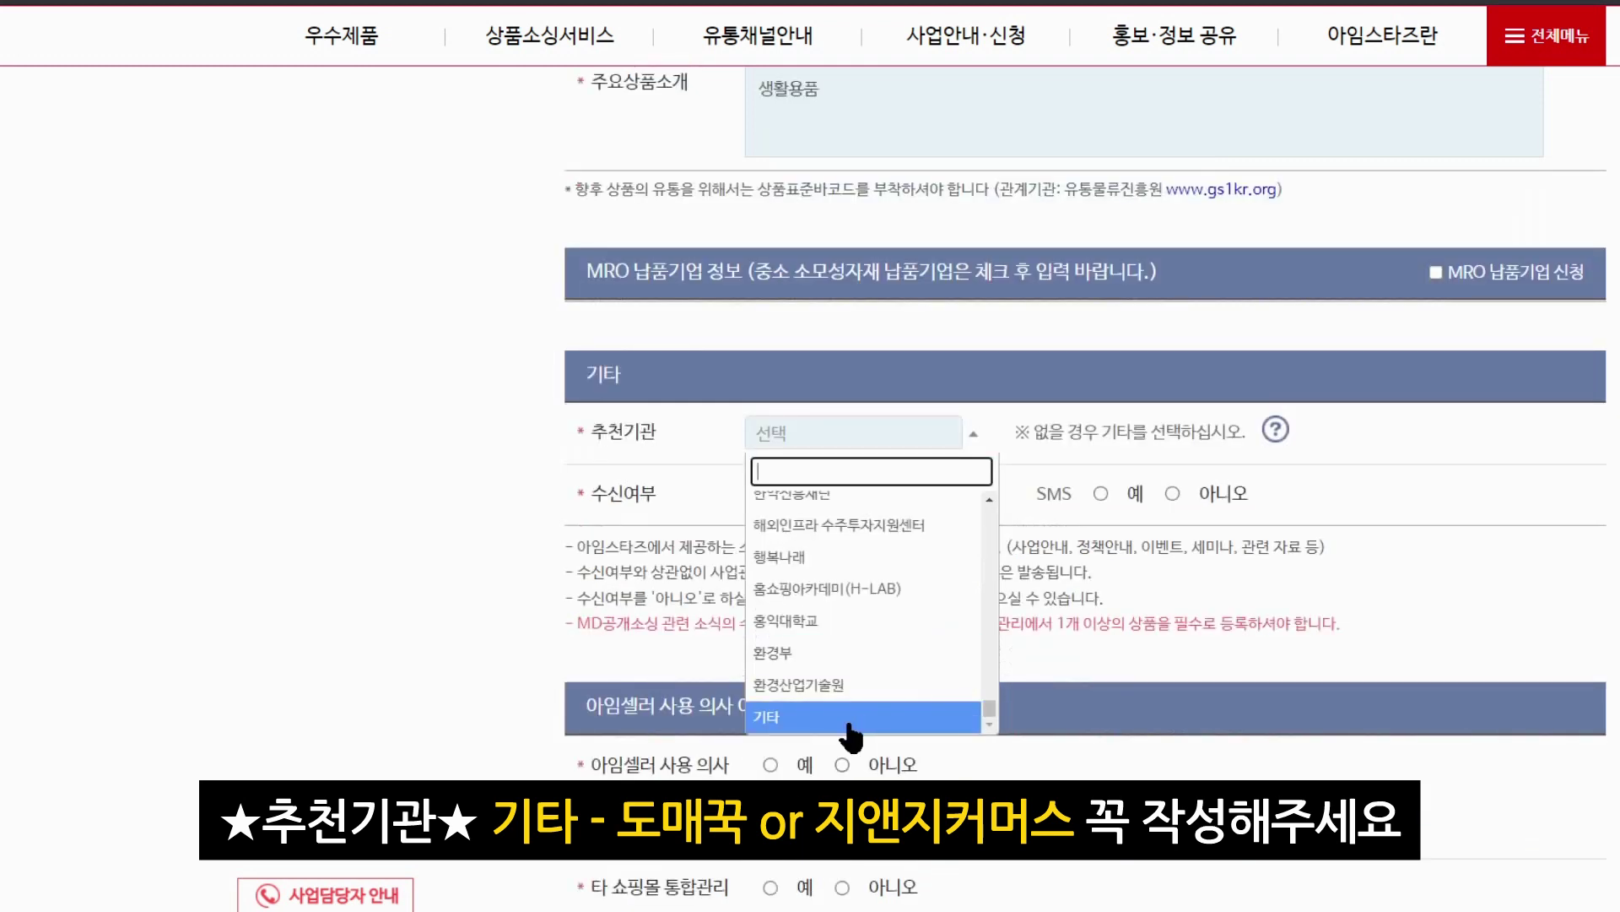
left_click(854, 715)
left_click(1083, 430)
type("도맥")
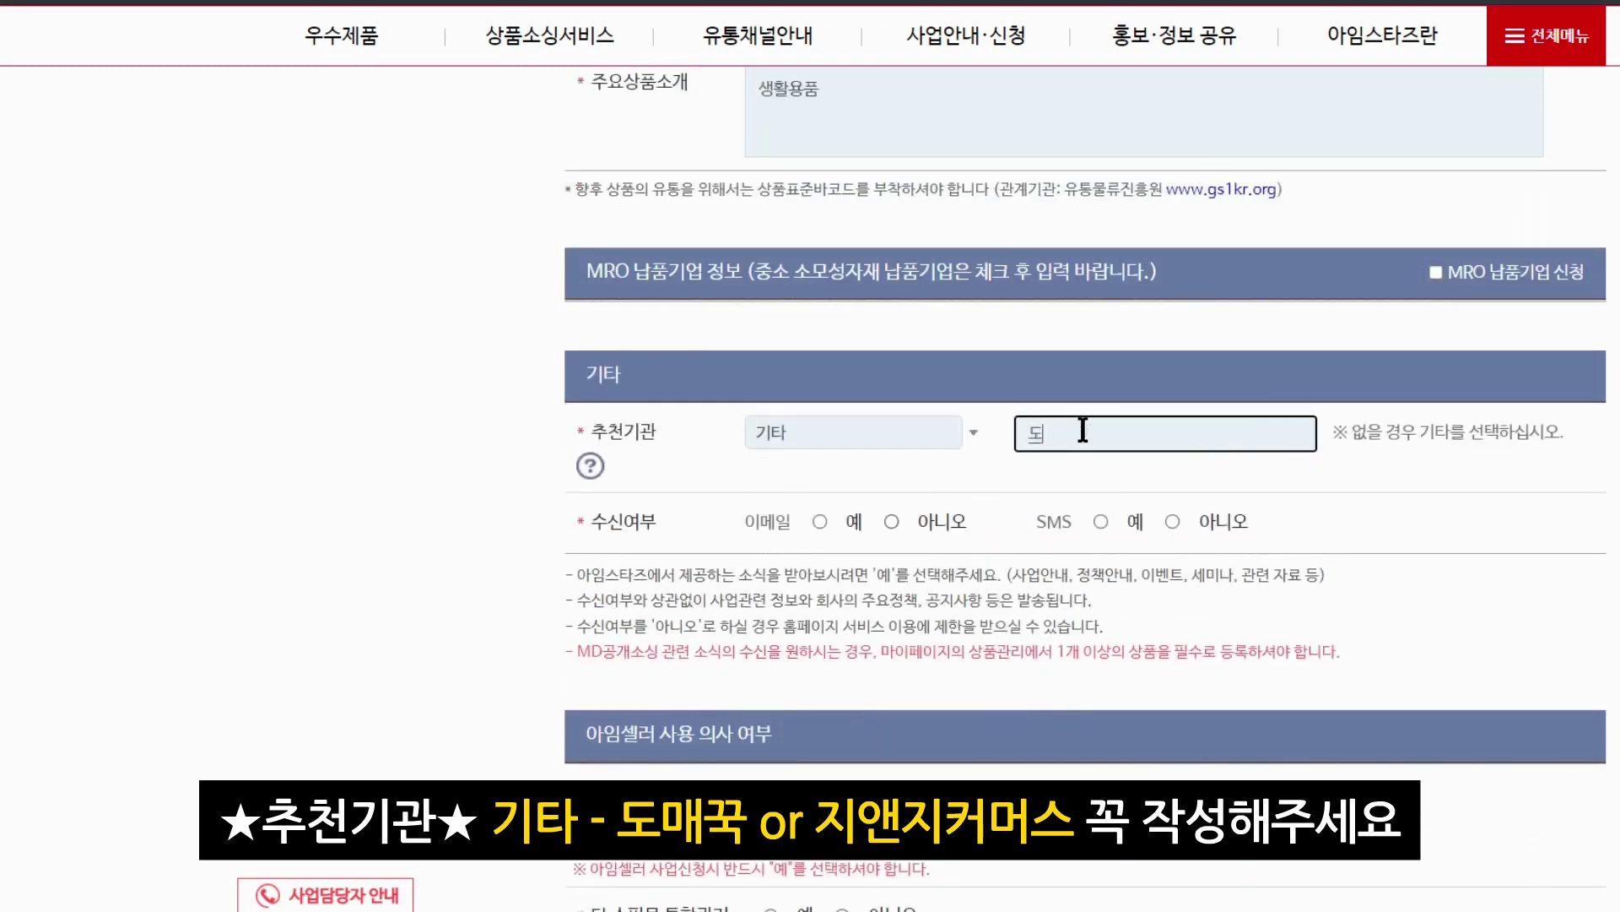
type("꾹")
key("BackSpace")
key("BackSpace")
key("BackSpace")
key("BackSpace")
key("BackSpace")
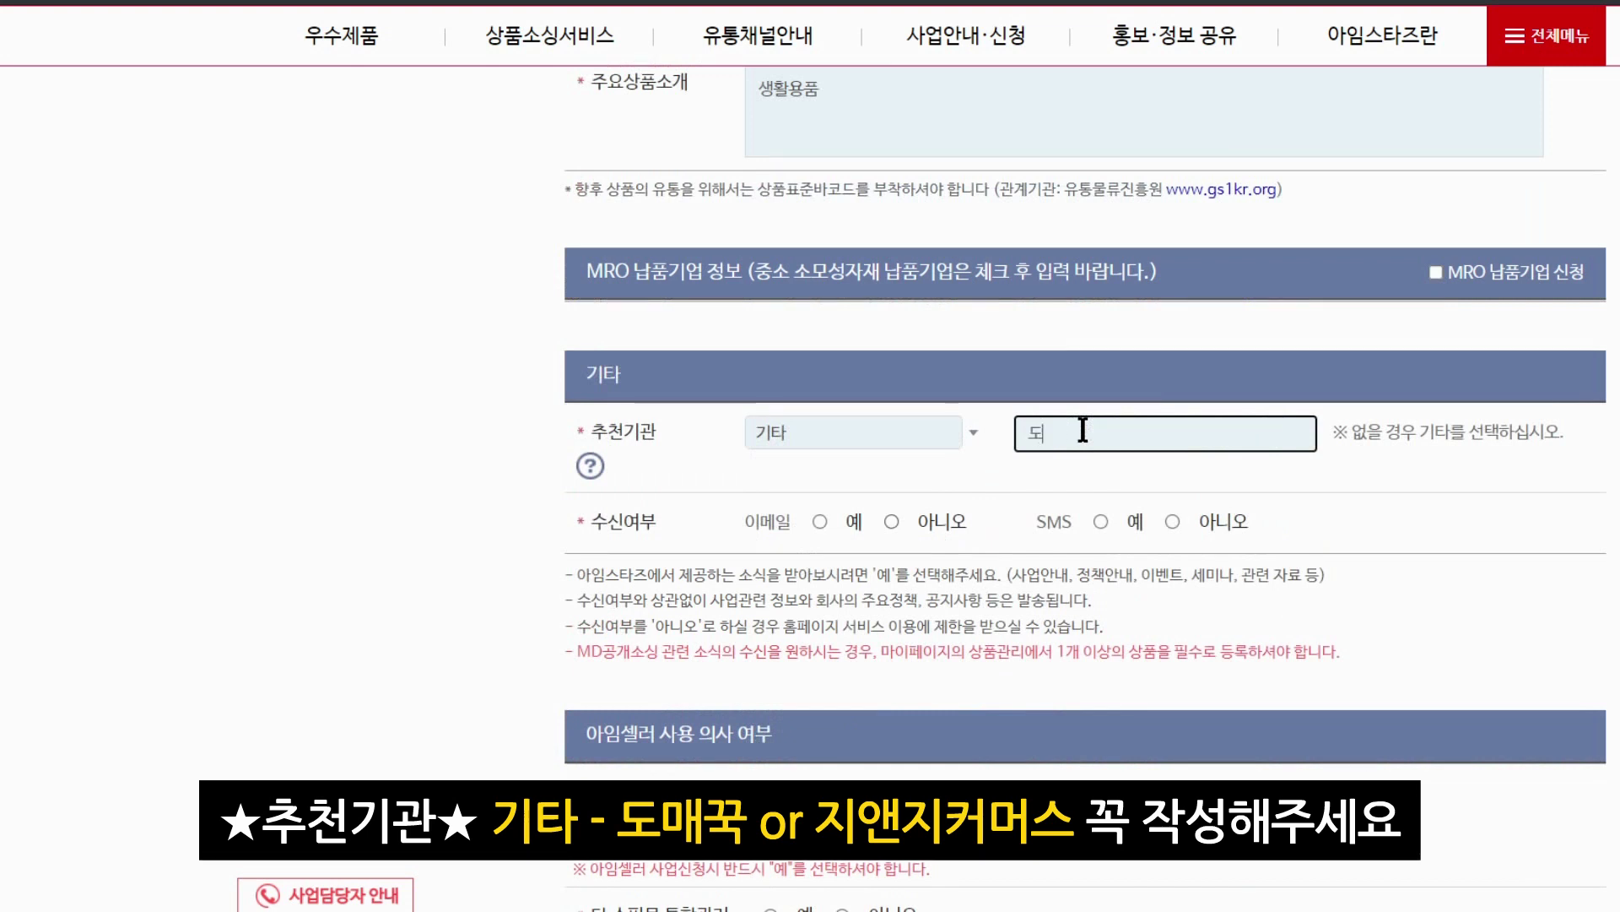
type("ㅈ앤지커머스")
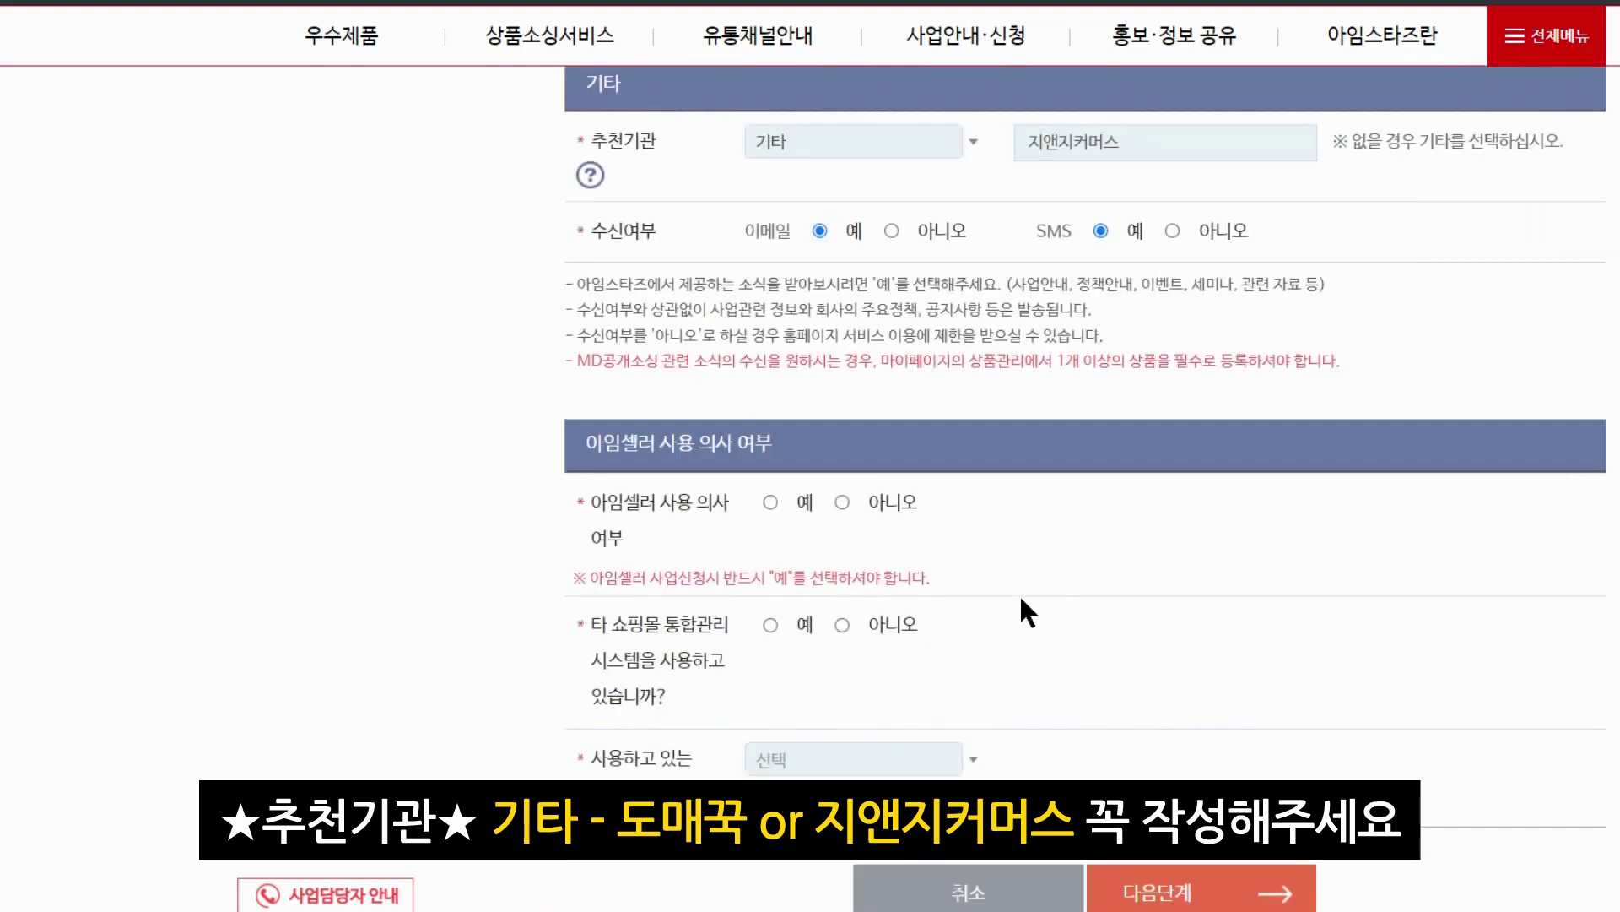
Answer yes to using 아임셀러, no to another mall system, and submit the registration
left_click(771, 503)
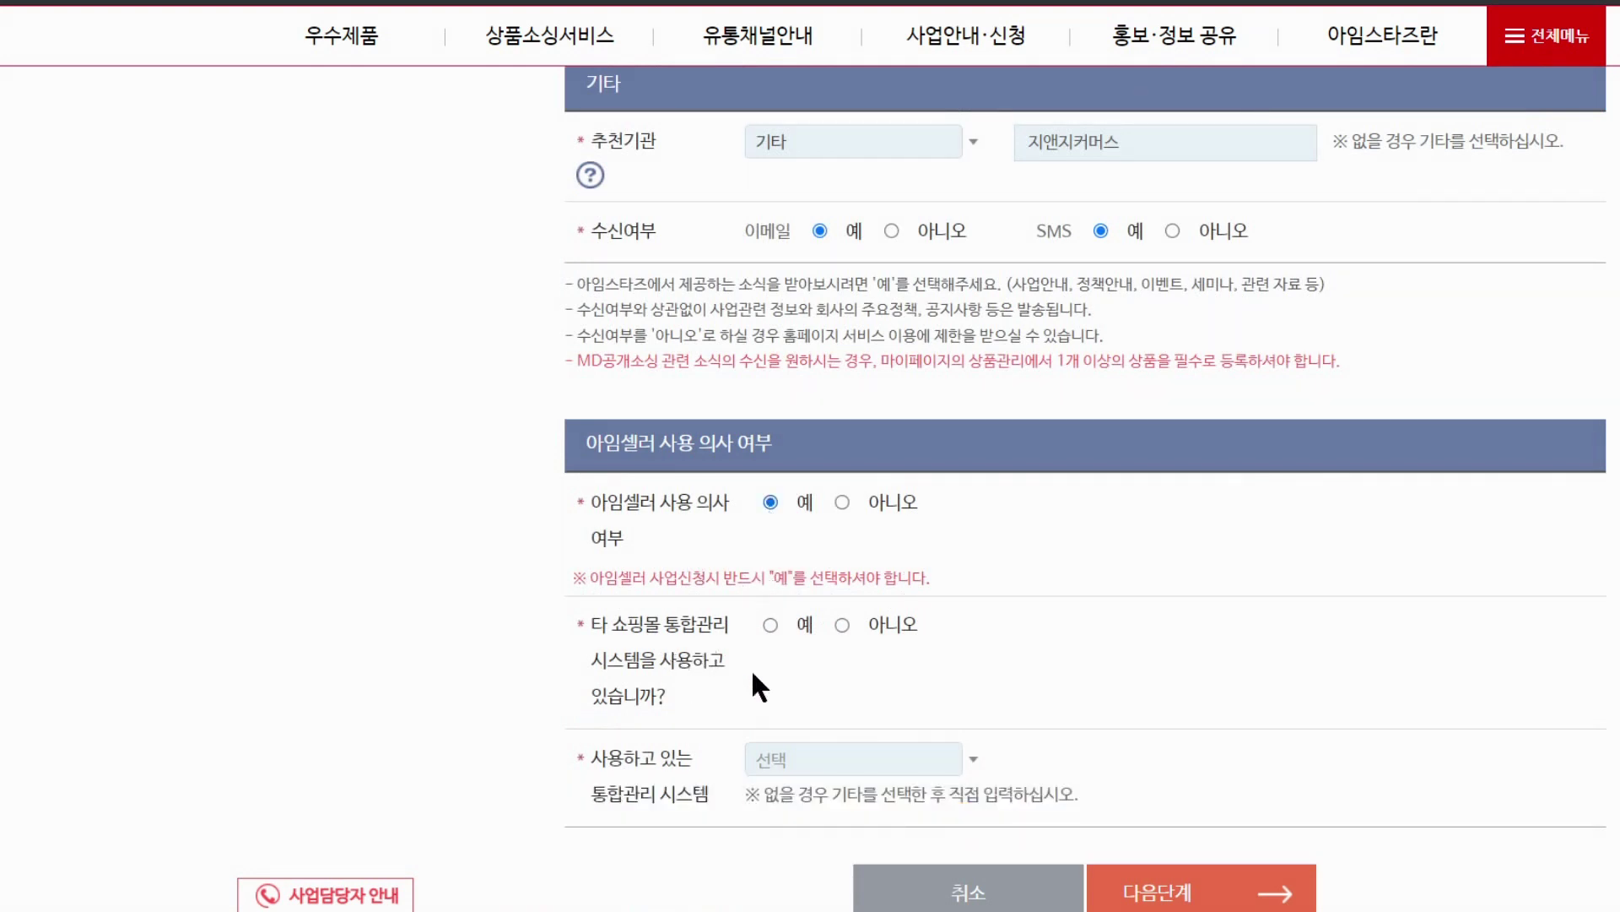
left_click(843, 624)
scroll(842, 624, "down", 2)
scroll(1193, 712, "down", 2)
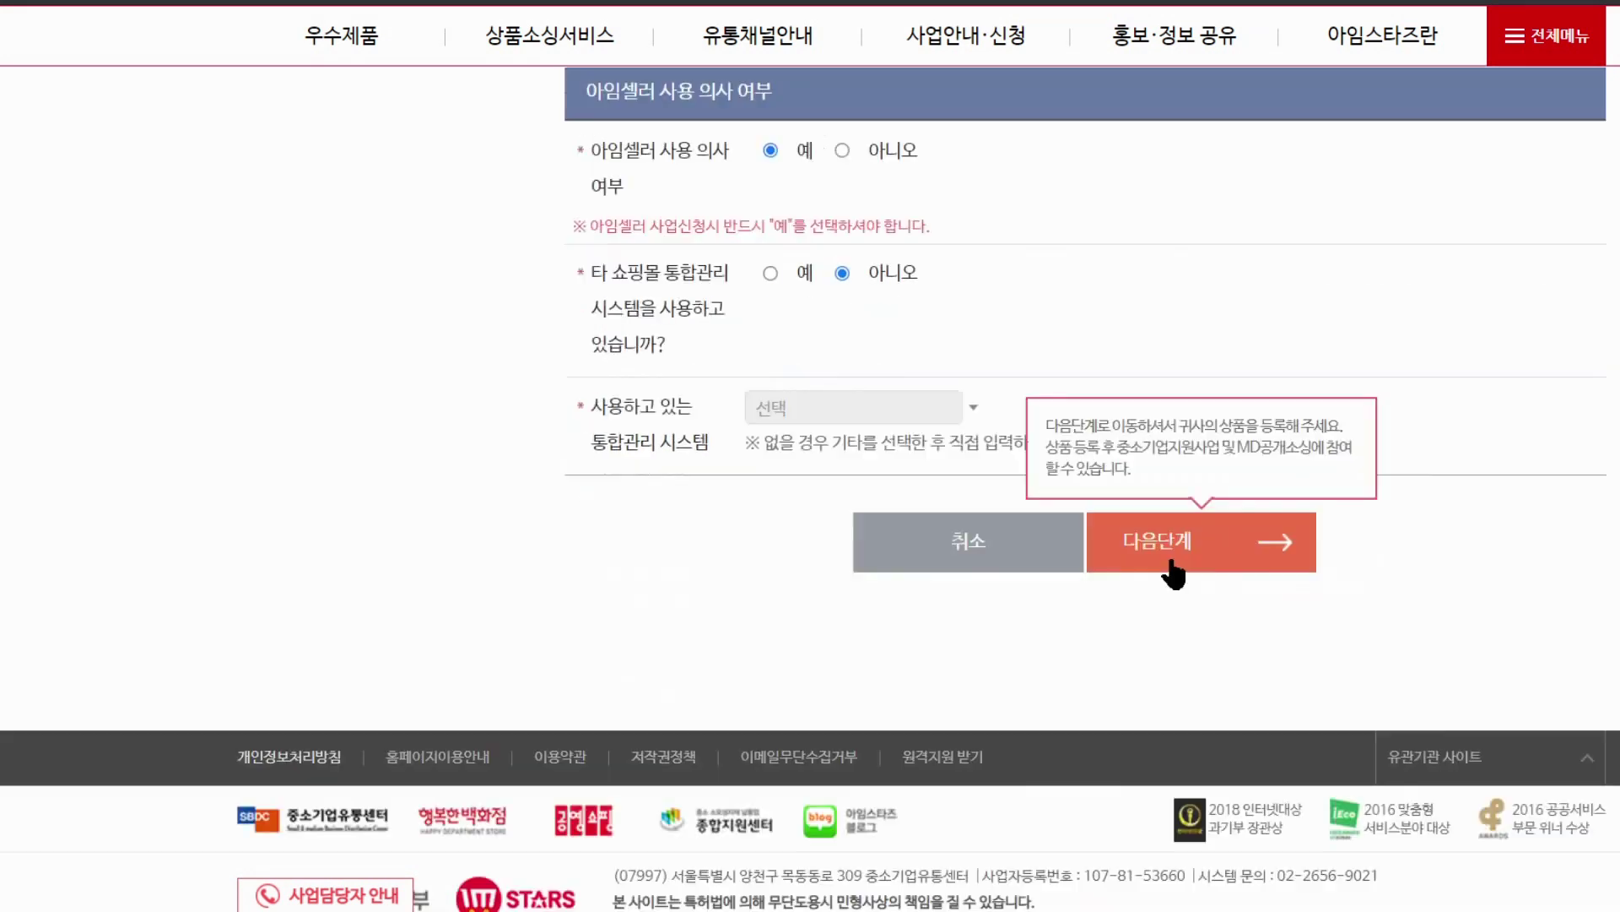
left_click(1177, 568)
scroll(1185, 557, "down", 1)
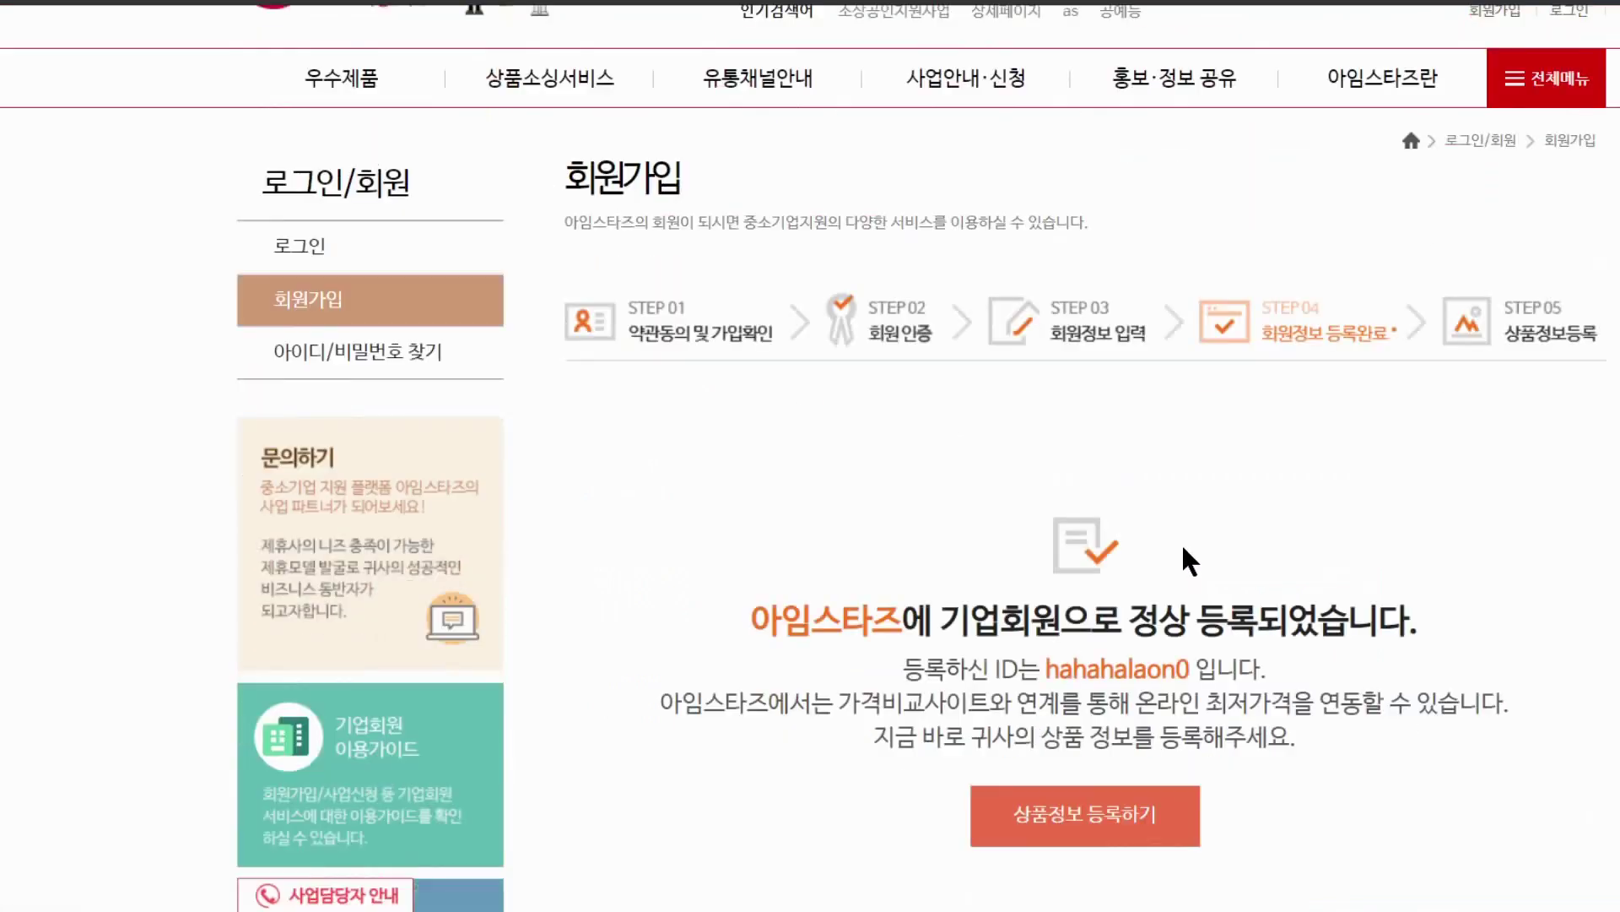
scroll(1180, 567, "down", 2)
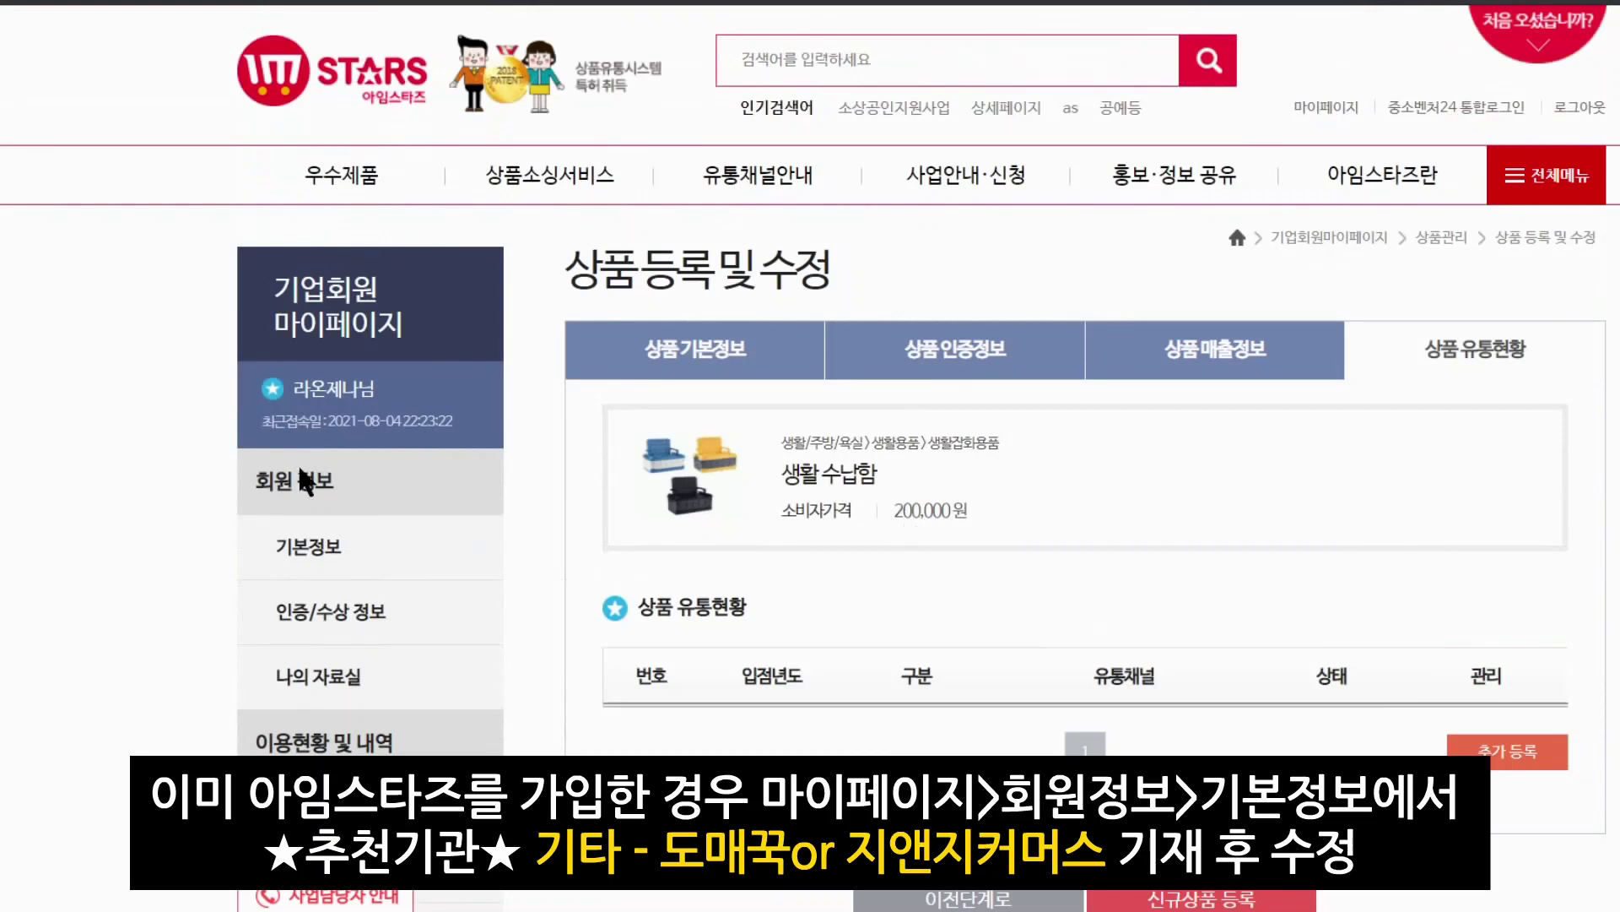
mouse_move(724, 346)
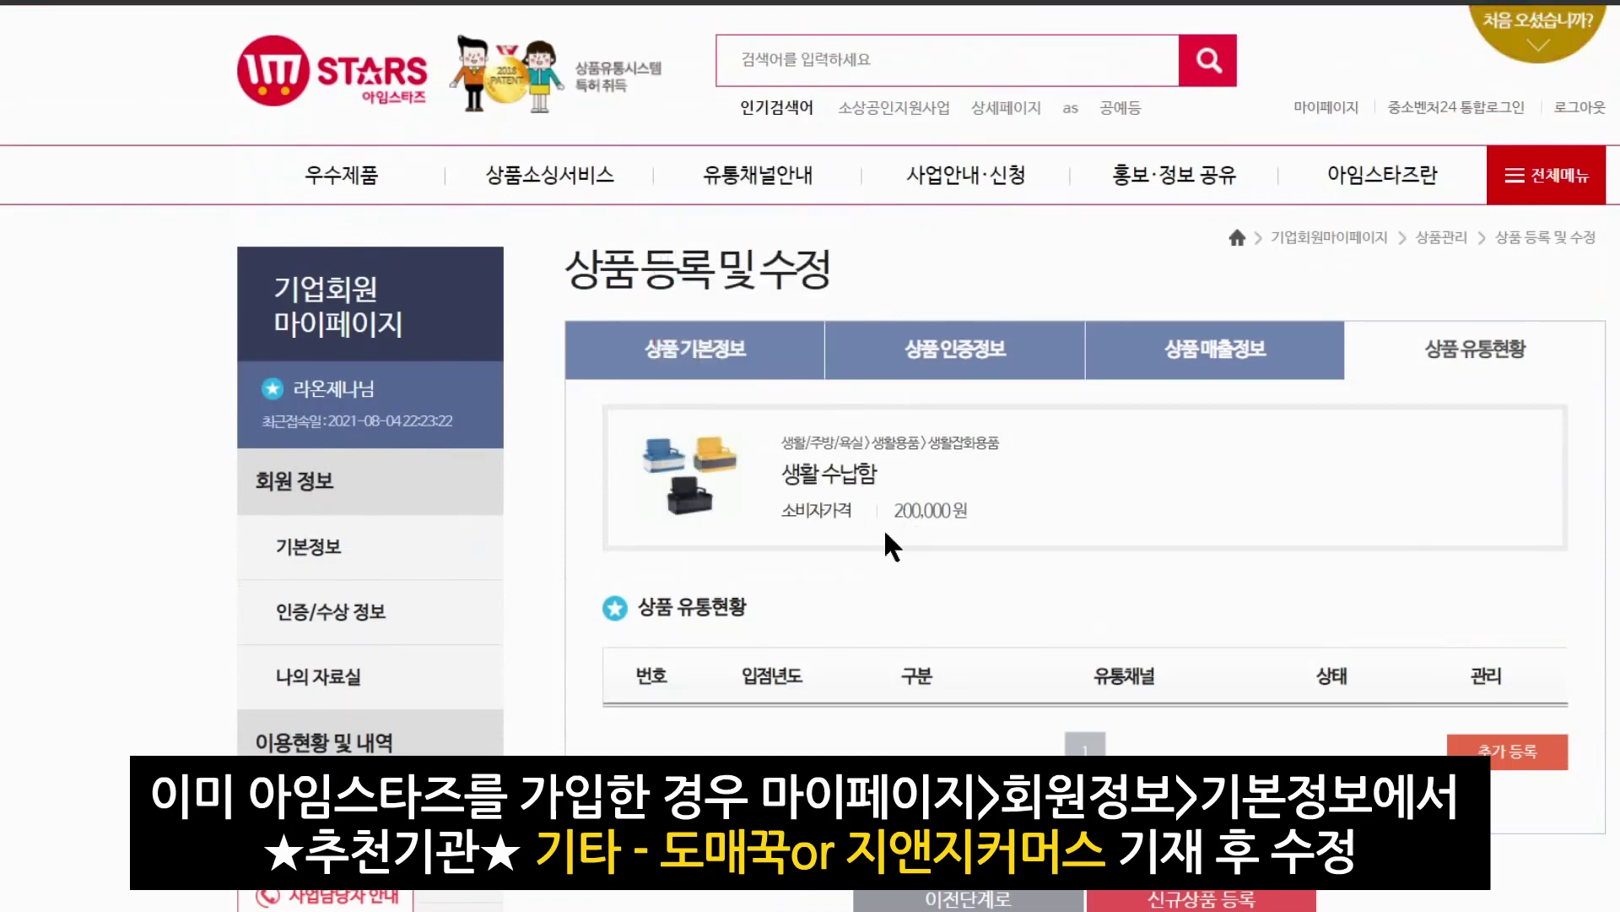
scroll(891, 549, "down", 4)
scroll(617, 507, "up", 2)
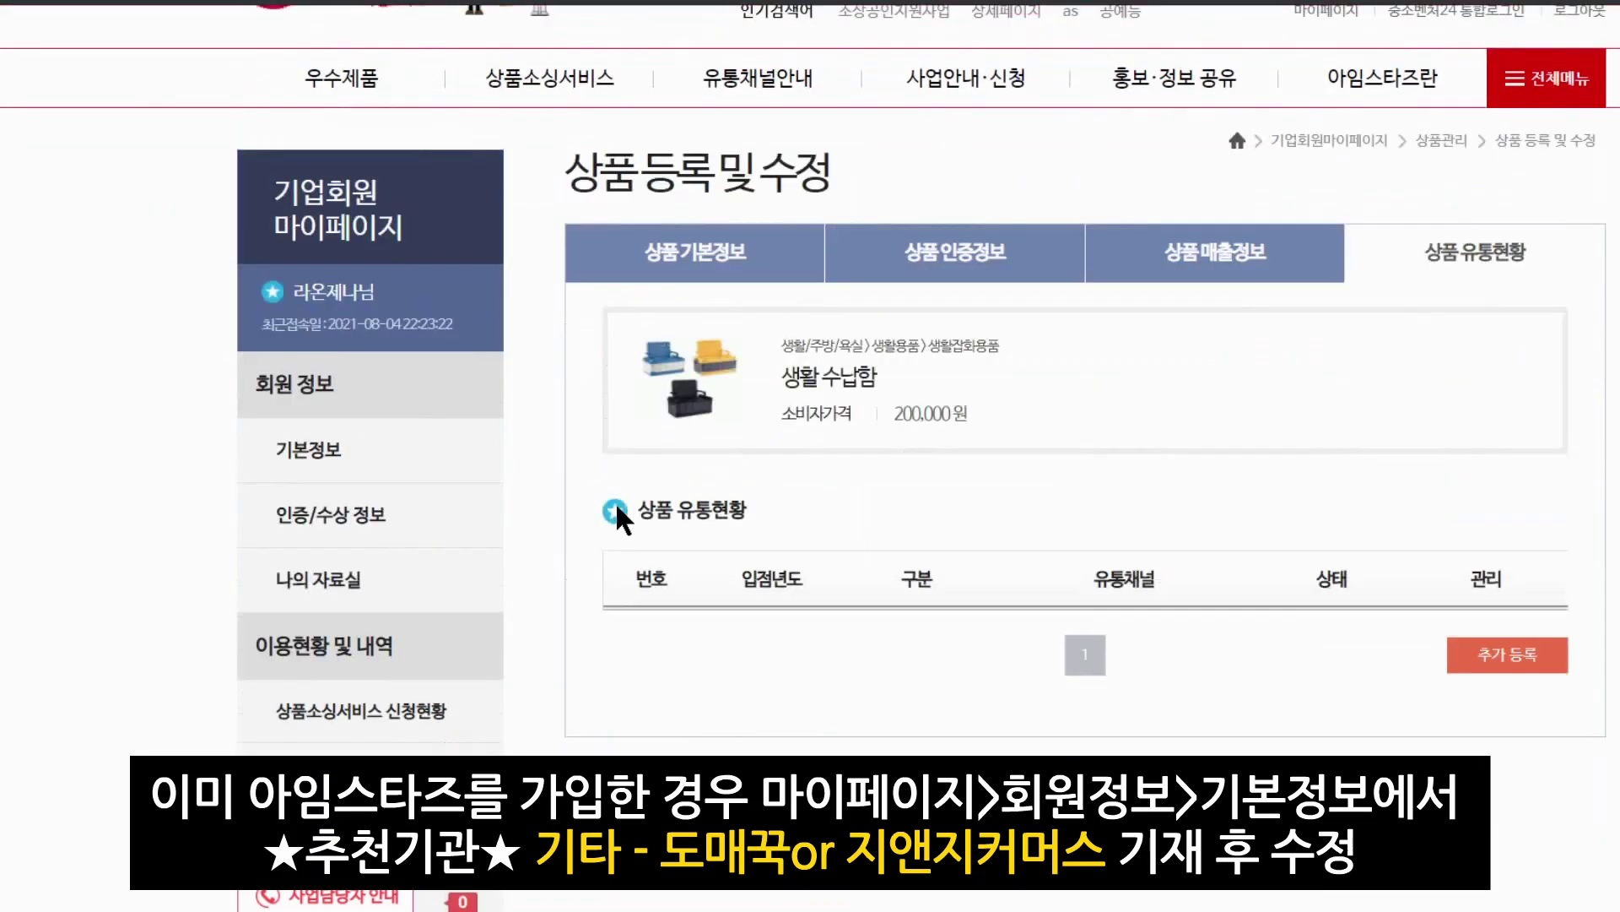
left_click(305, 452)
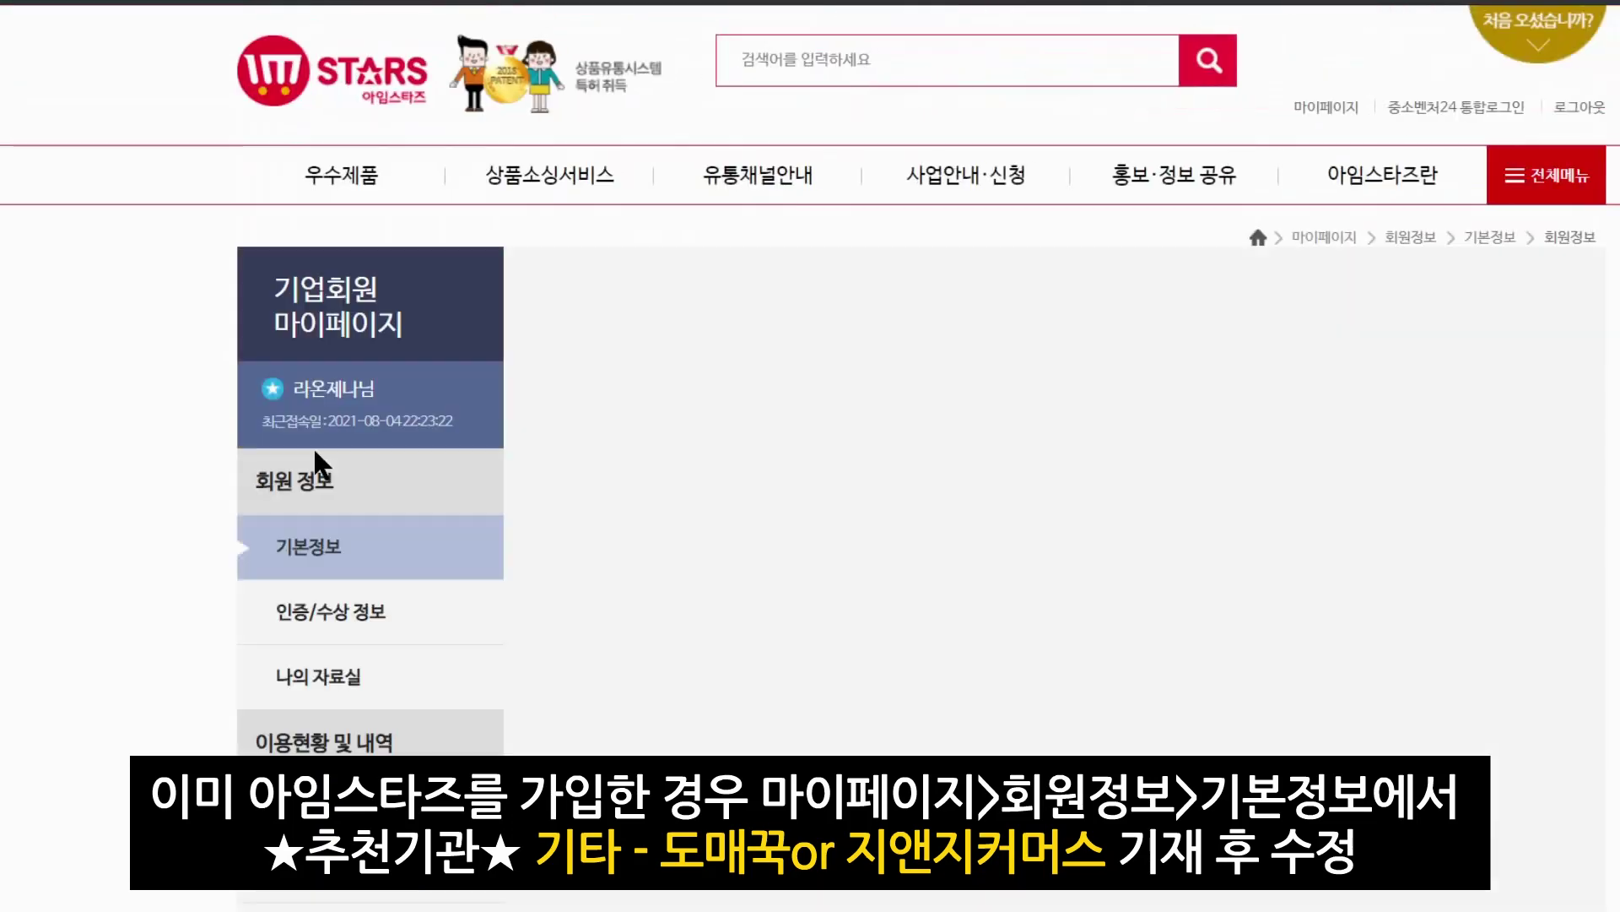
scroll(915, 523, "down", 15)
scroll(1049, 536, "down", 5)
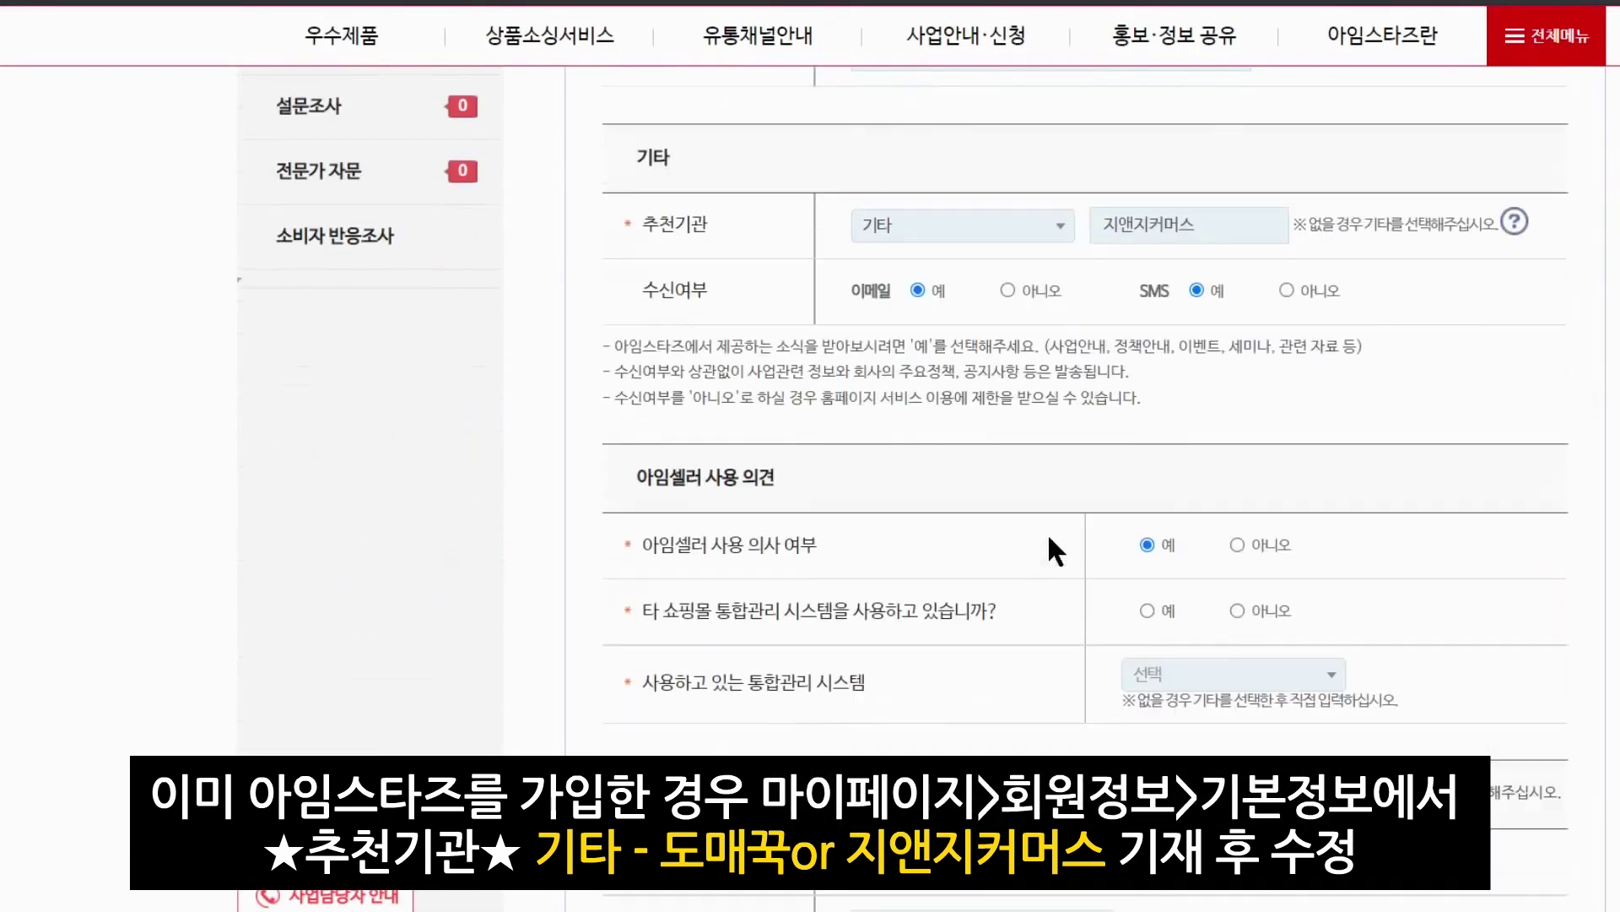
scroll(1047, 533, "up", 5)
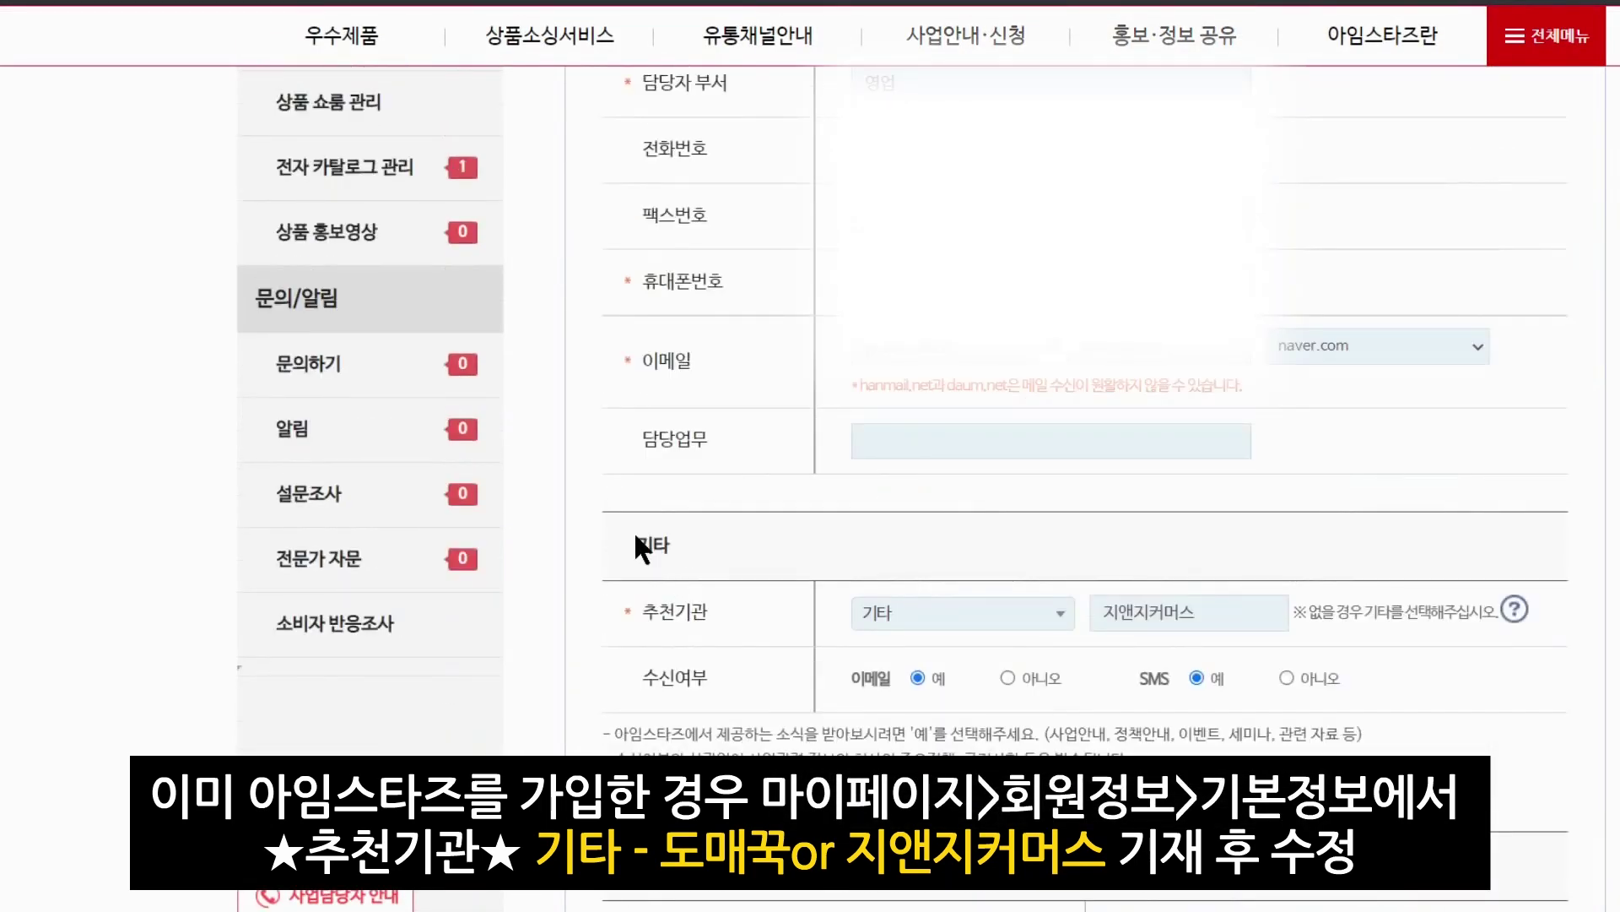
left_click_drag(655, 613, 673, 612)
left_click(754, 576)
scroll(776, 564, "up", 10)
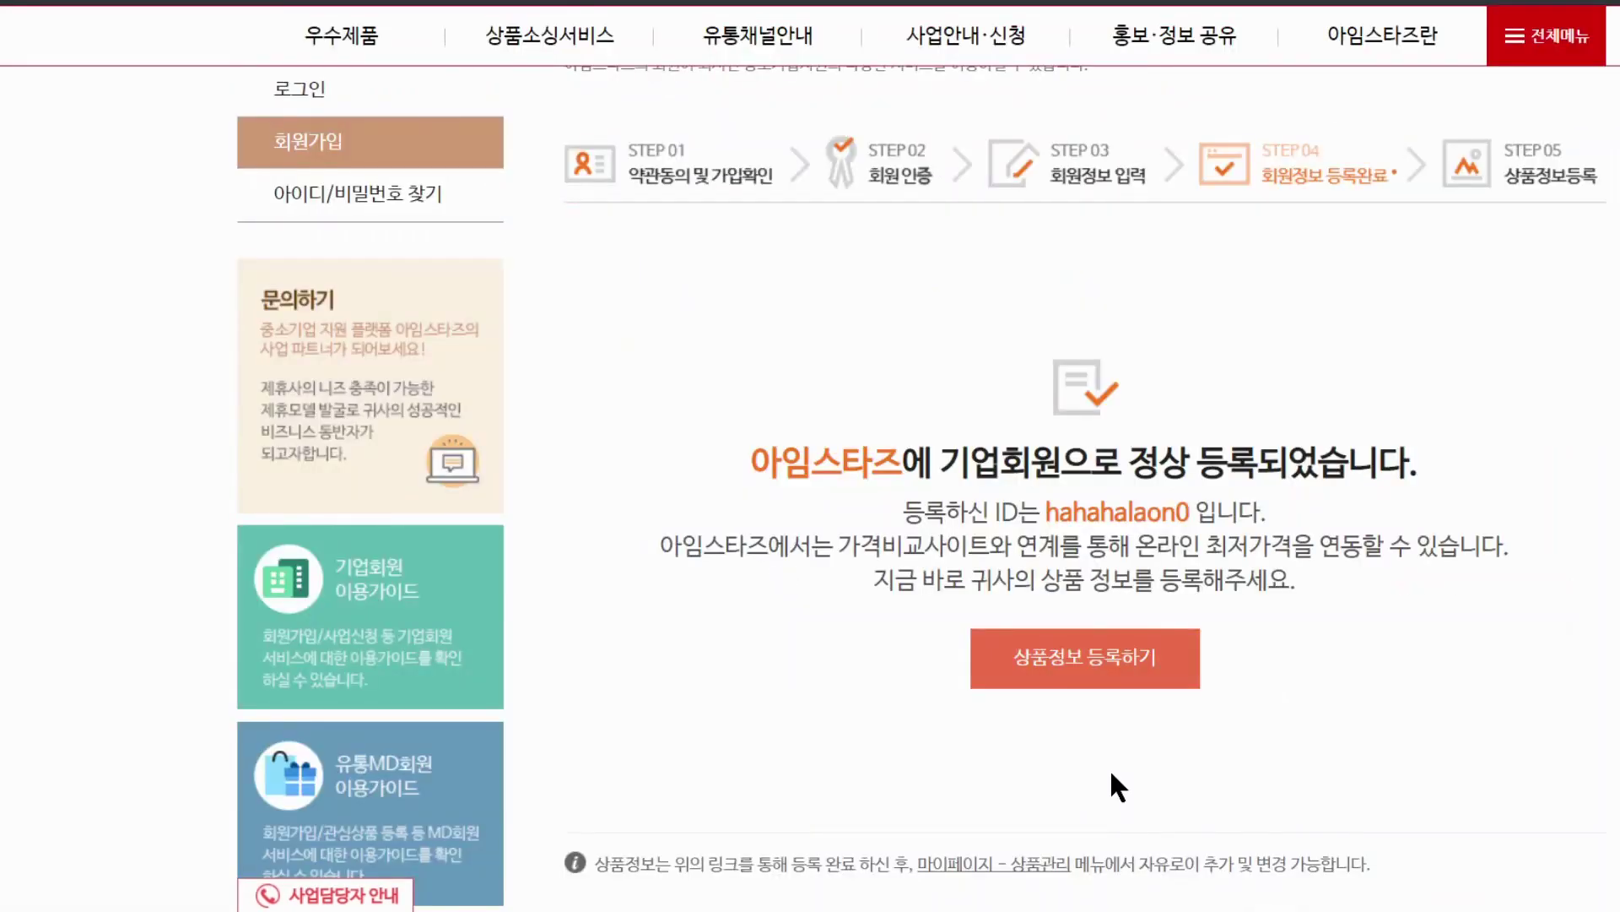
Go to product registration, open the 상품 등록 및 수정 page, and start a 신규등록 product
left_click(1090, 662)
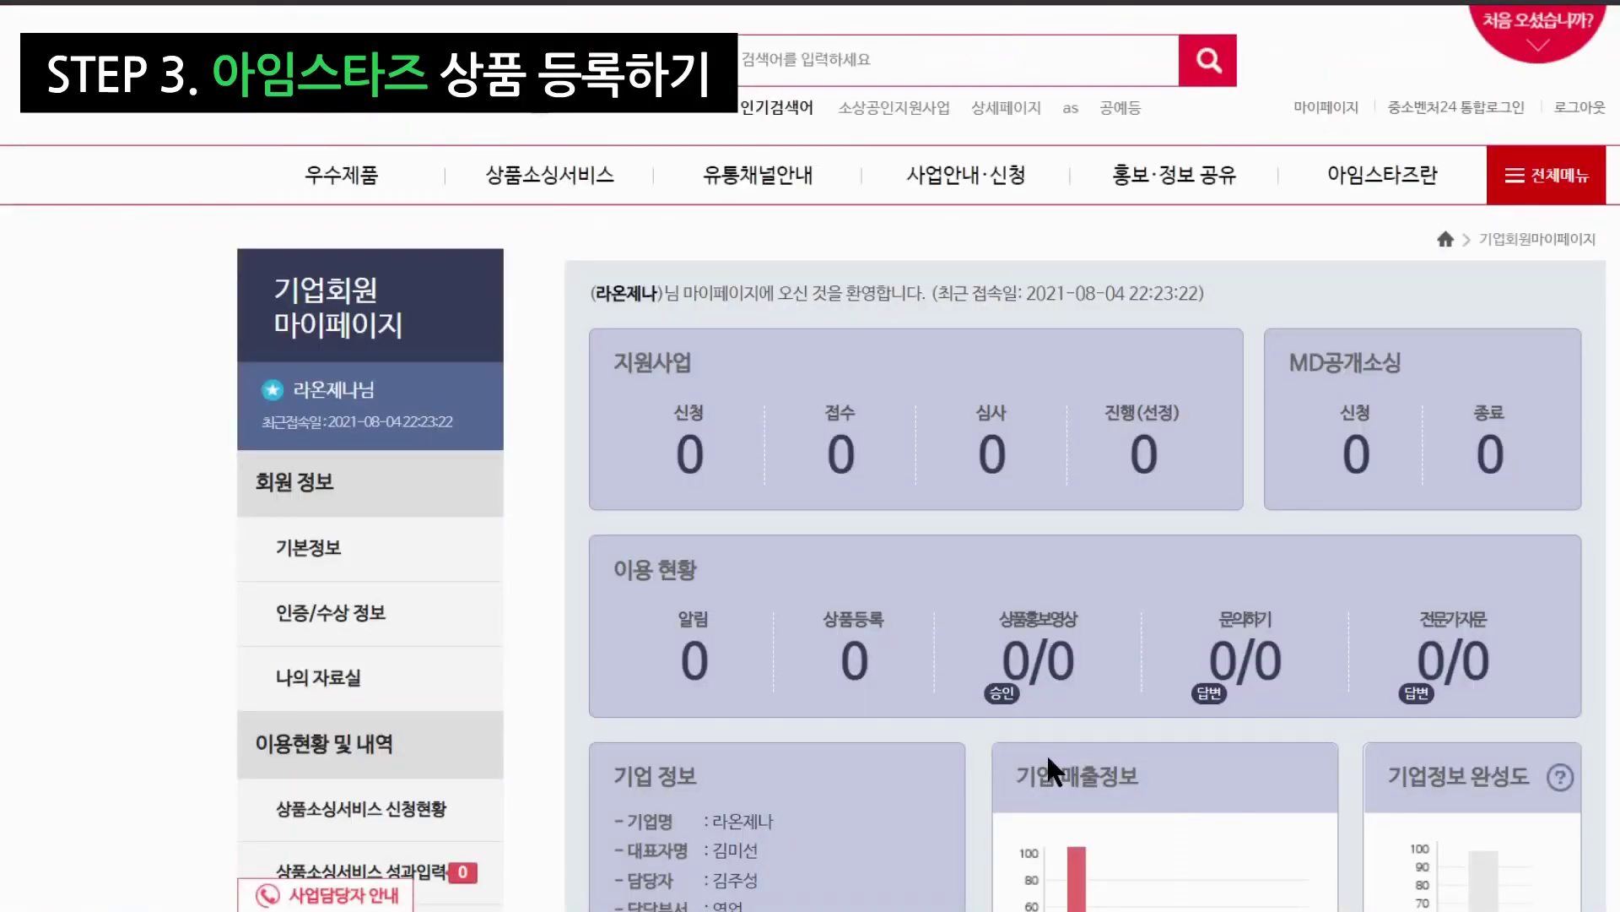
mouse_move(967, 175)
scroll(532, 671, "down", 3)
scroll(536, 666, "down", 5)
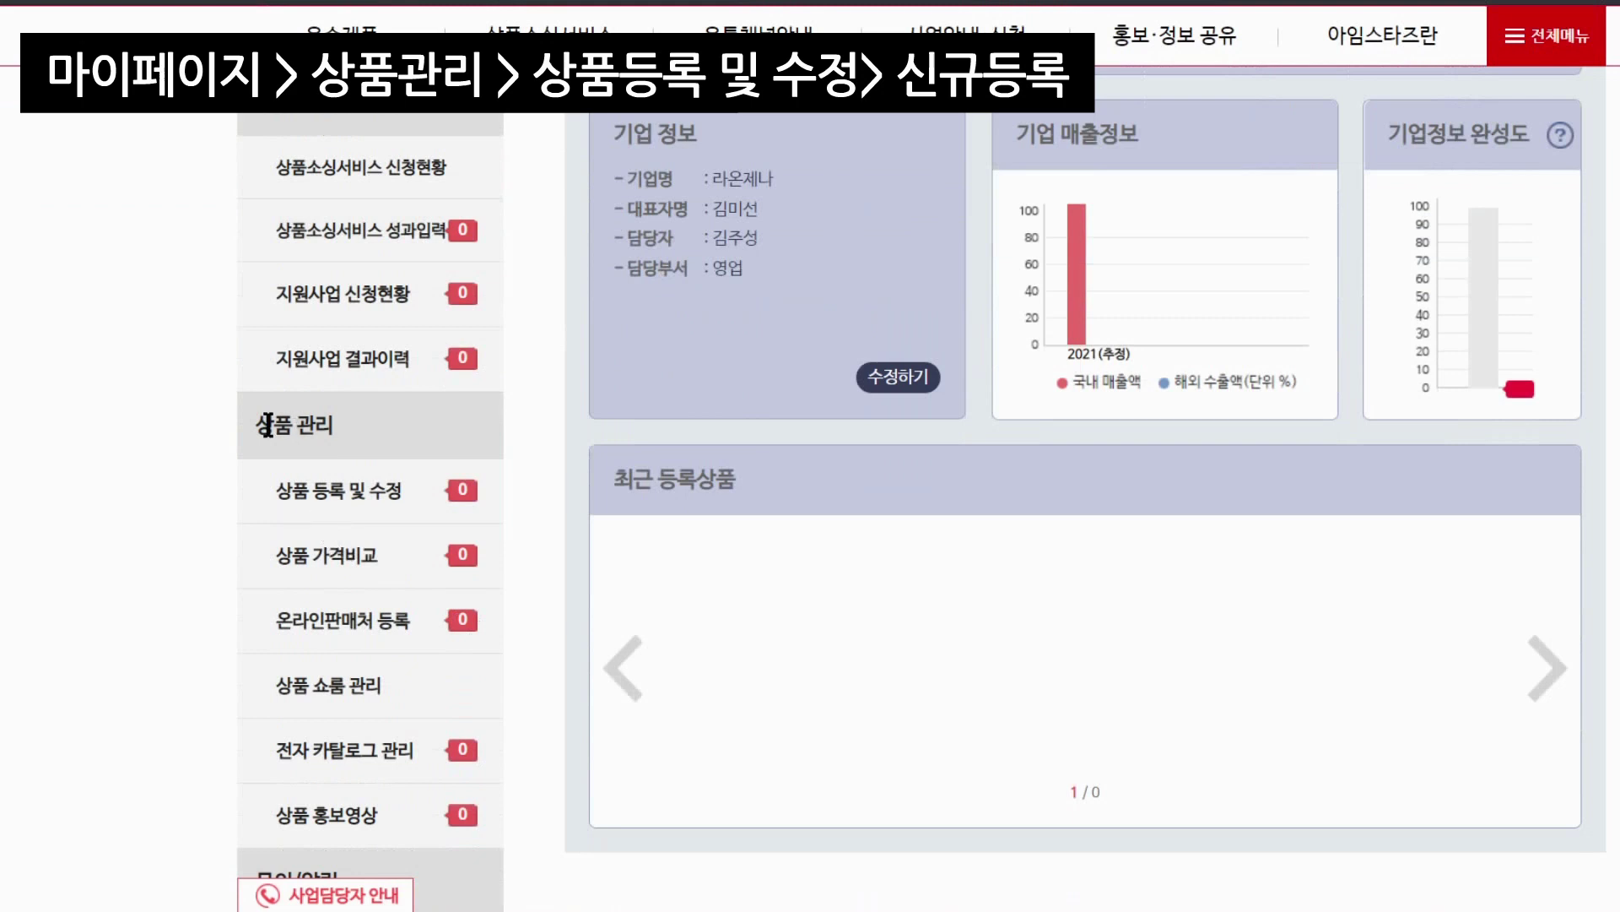
left_click(321, 505)
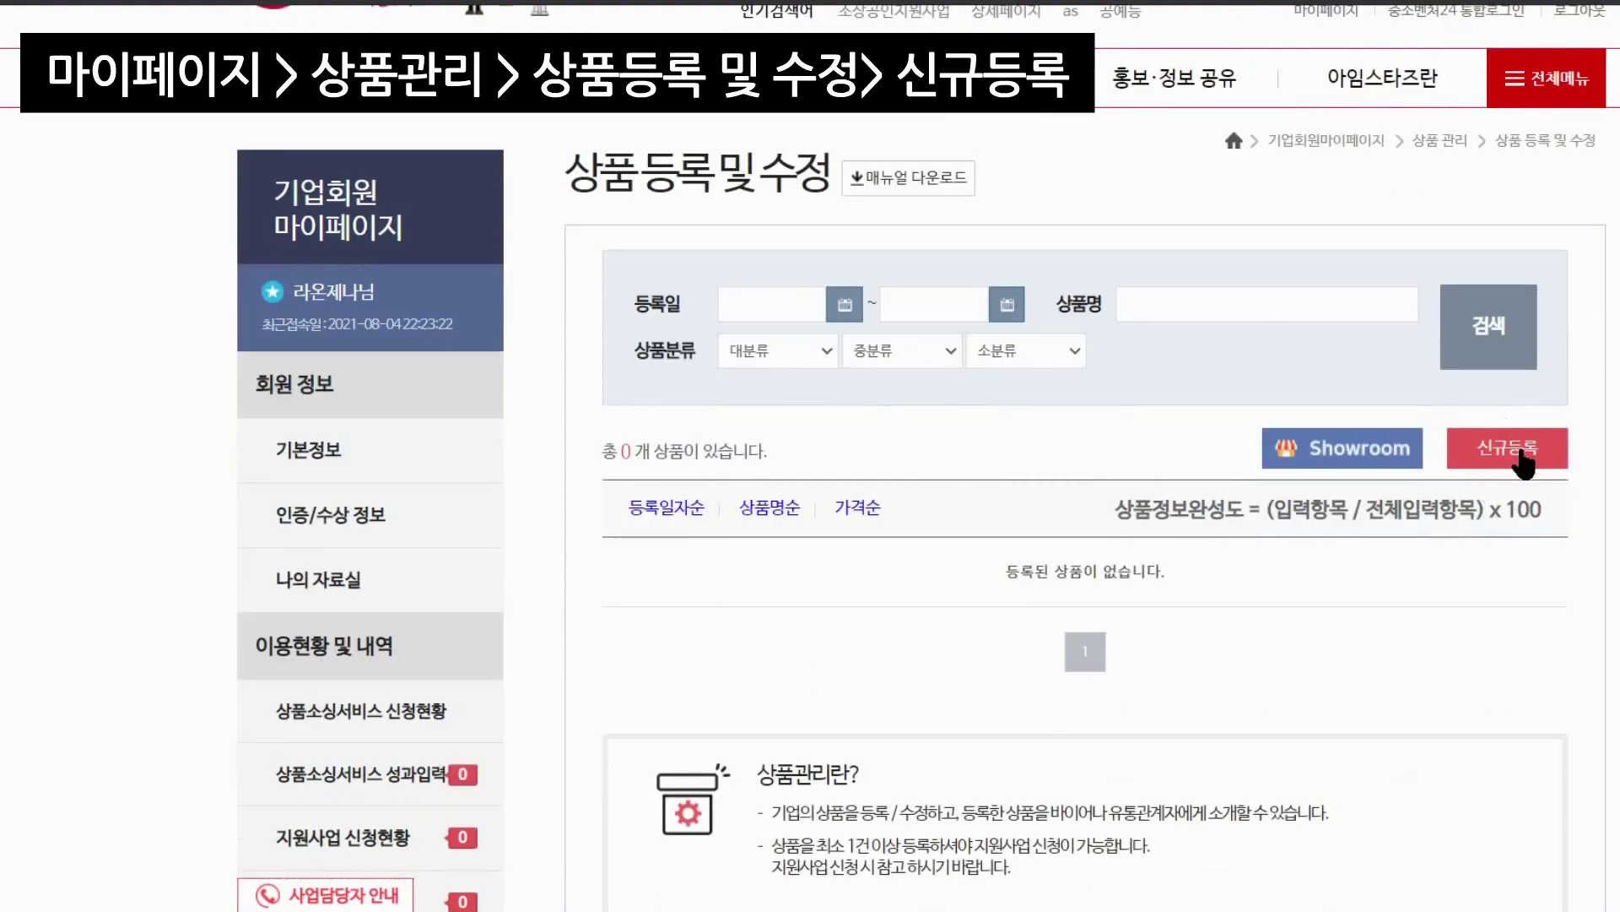
left_click(1524, 460)
scroll(1351, 481, "down", 4)
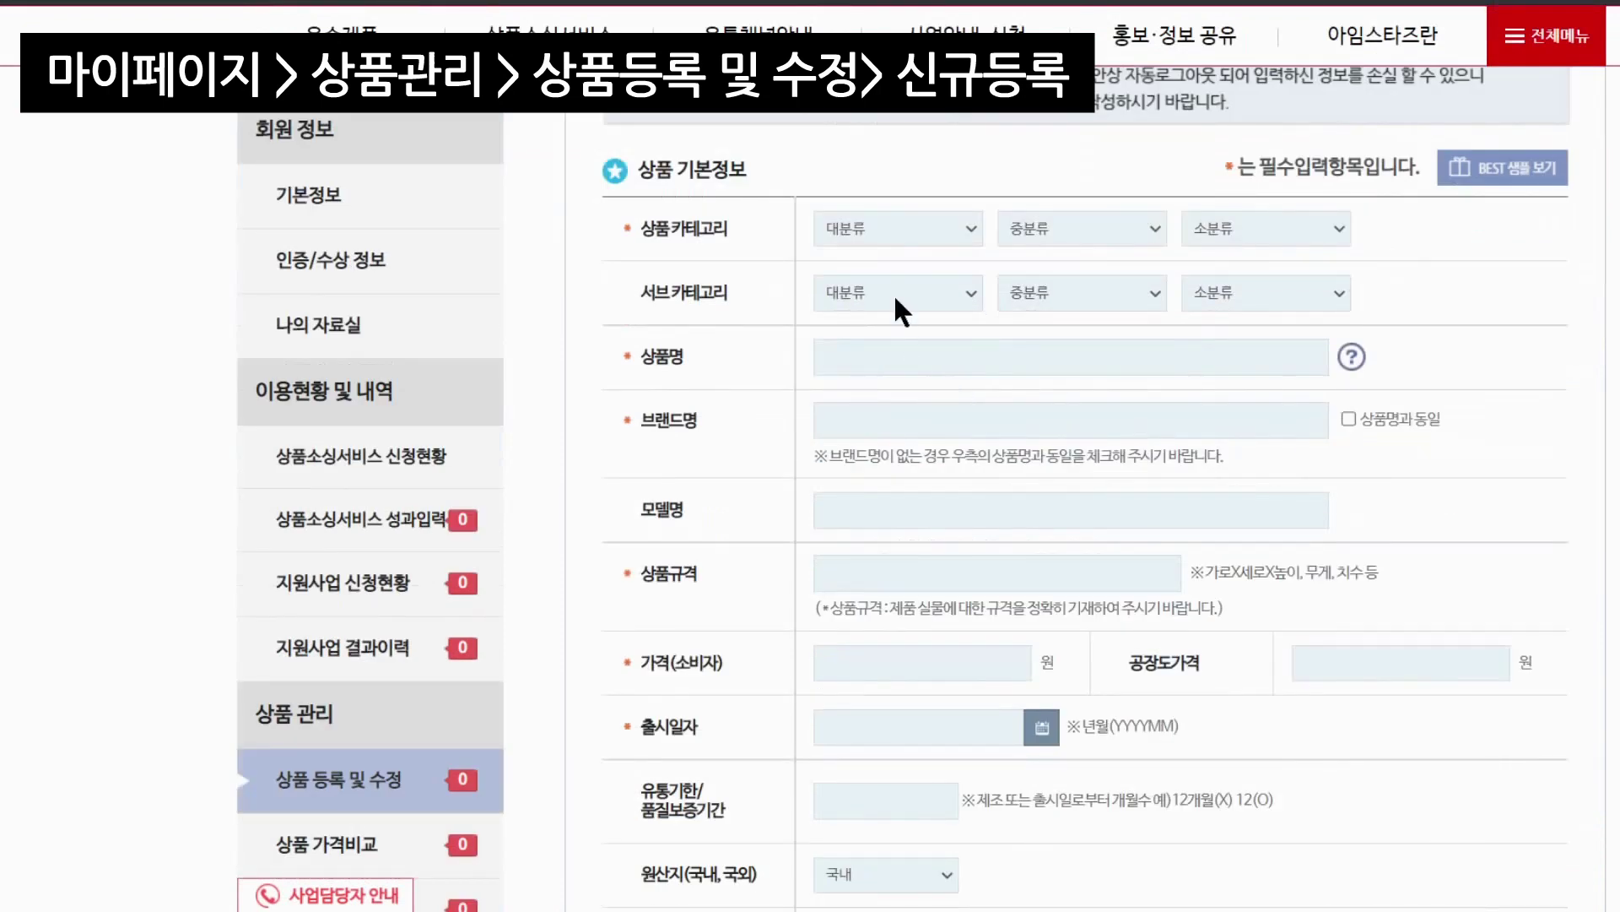
Set the product category to 생활/주방/욕실 > 생활용품 > 생활잡화용품
left_click(899, 226)
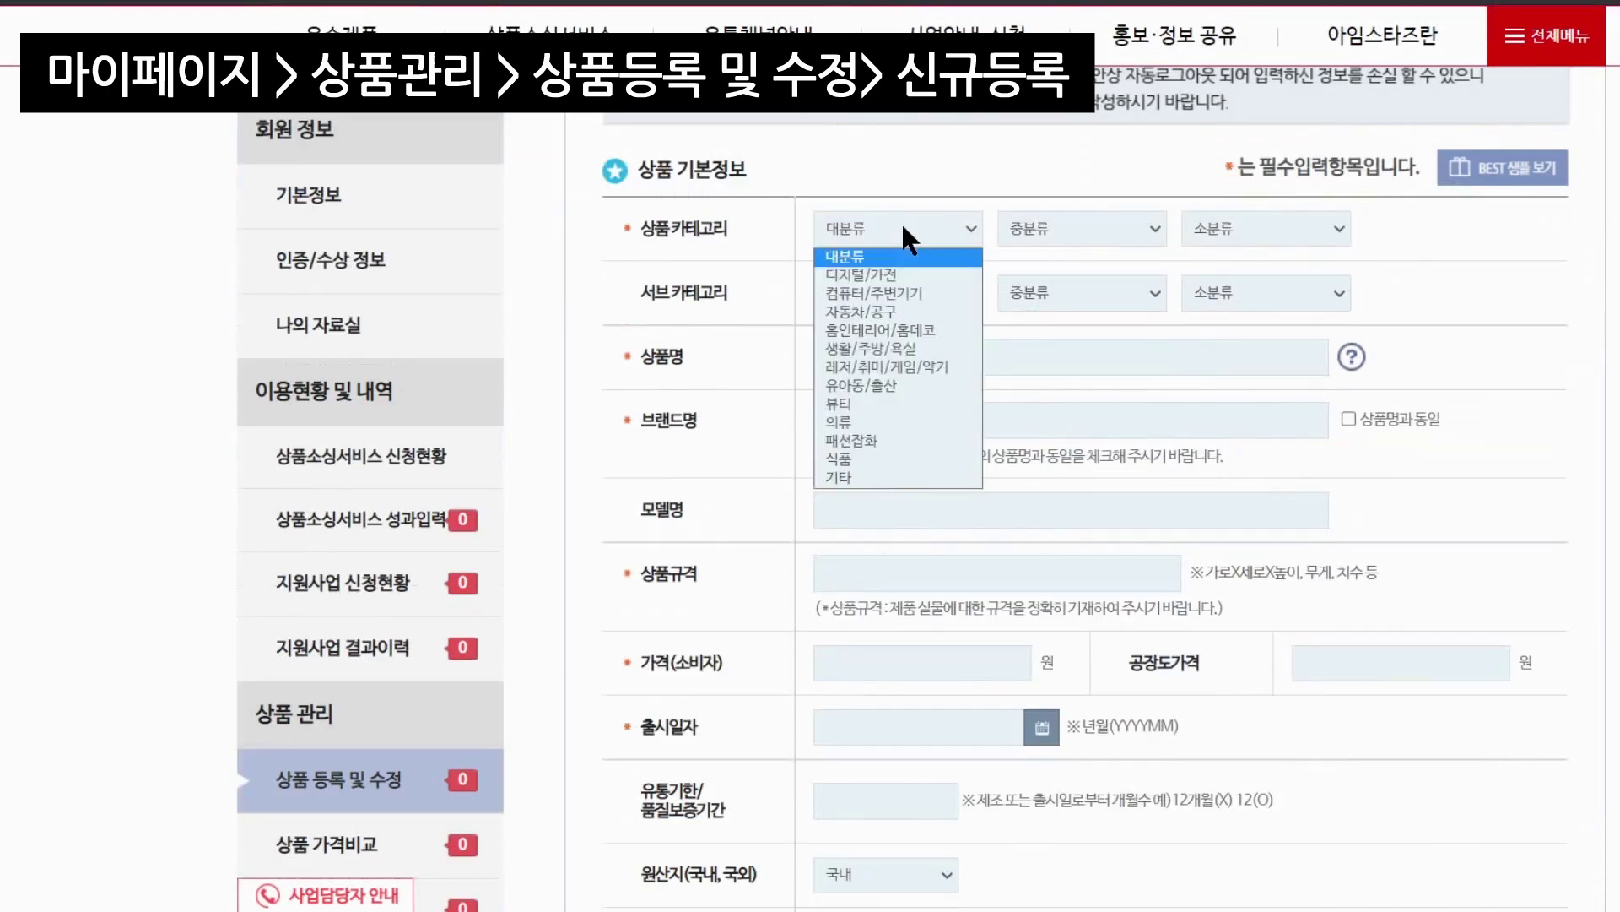
left_click(898, 346)
left_click(1047, 228)
left_click(1065, 275)
left_click(1208, 231)
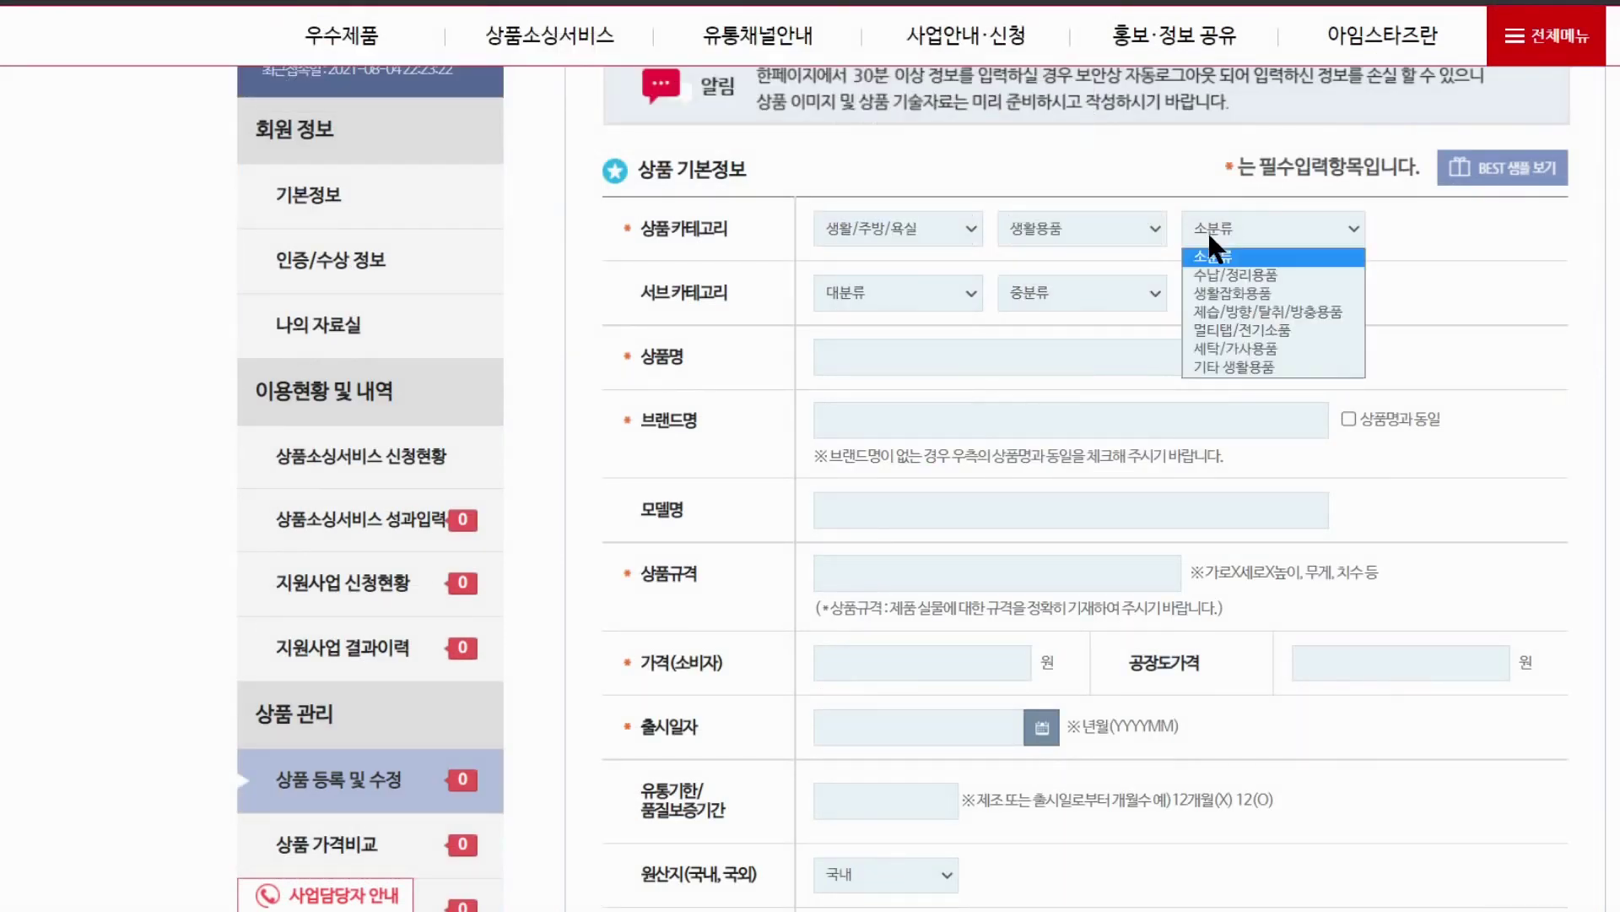
left_click(1261, 291)
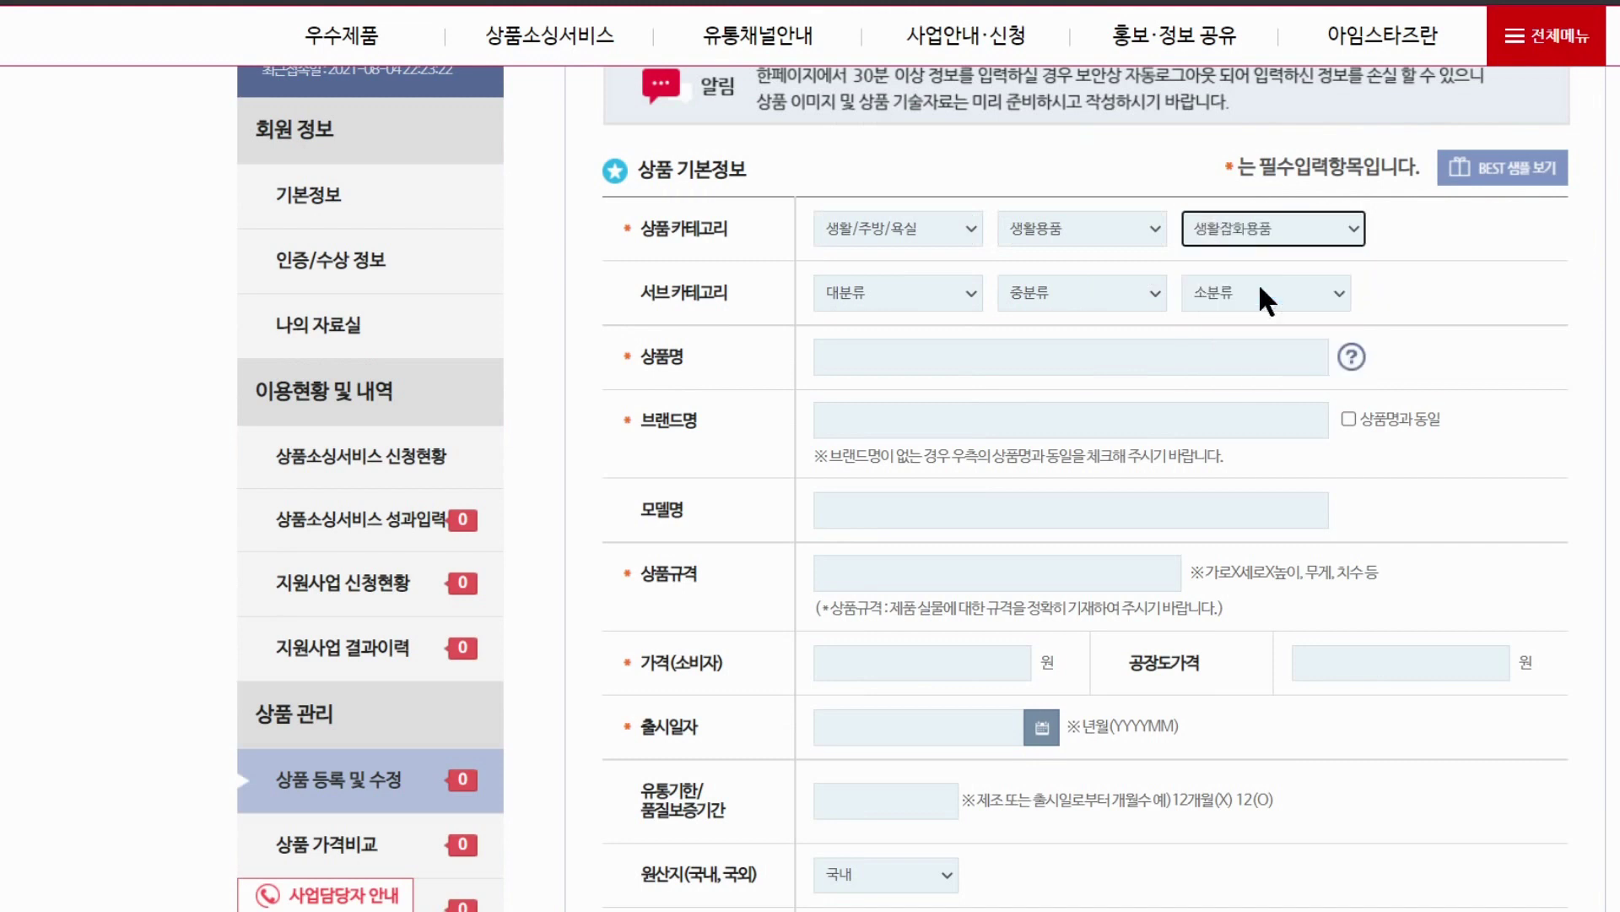
Name the product 생활 수납함 and set the brand name to match it
left_click(887, 364)
type("새")
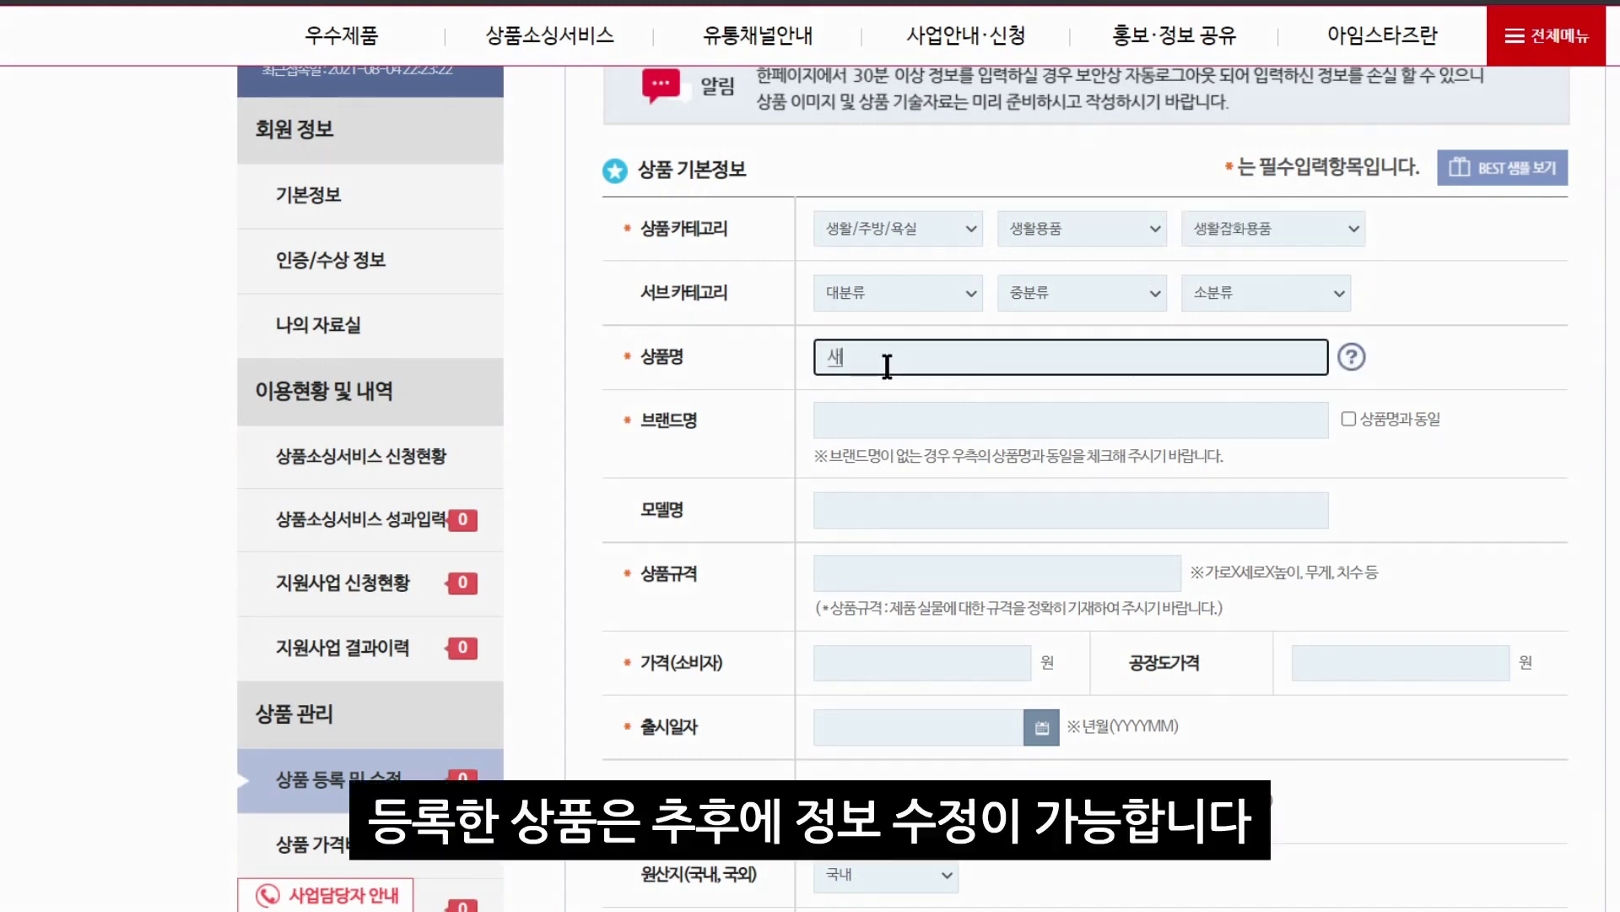
key("BackSpace")
key("BackSpace")
type("생화ㄹ 수납해")
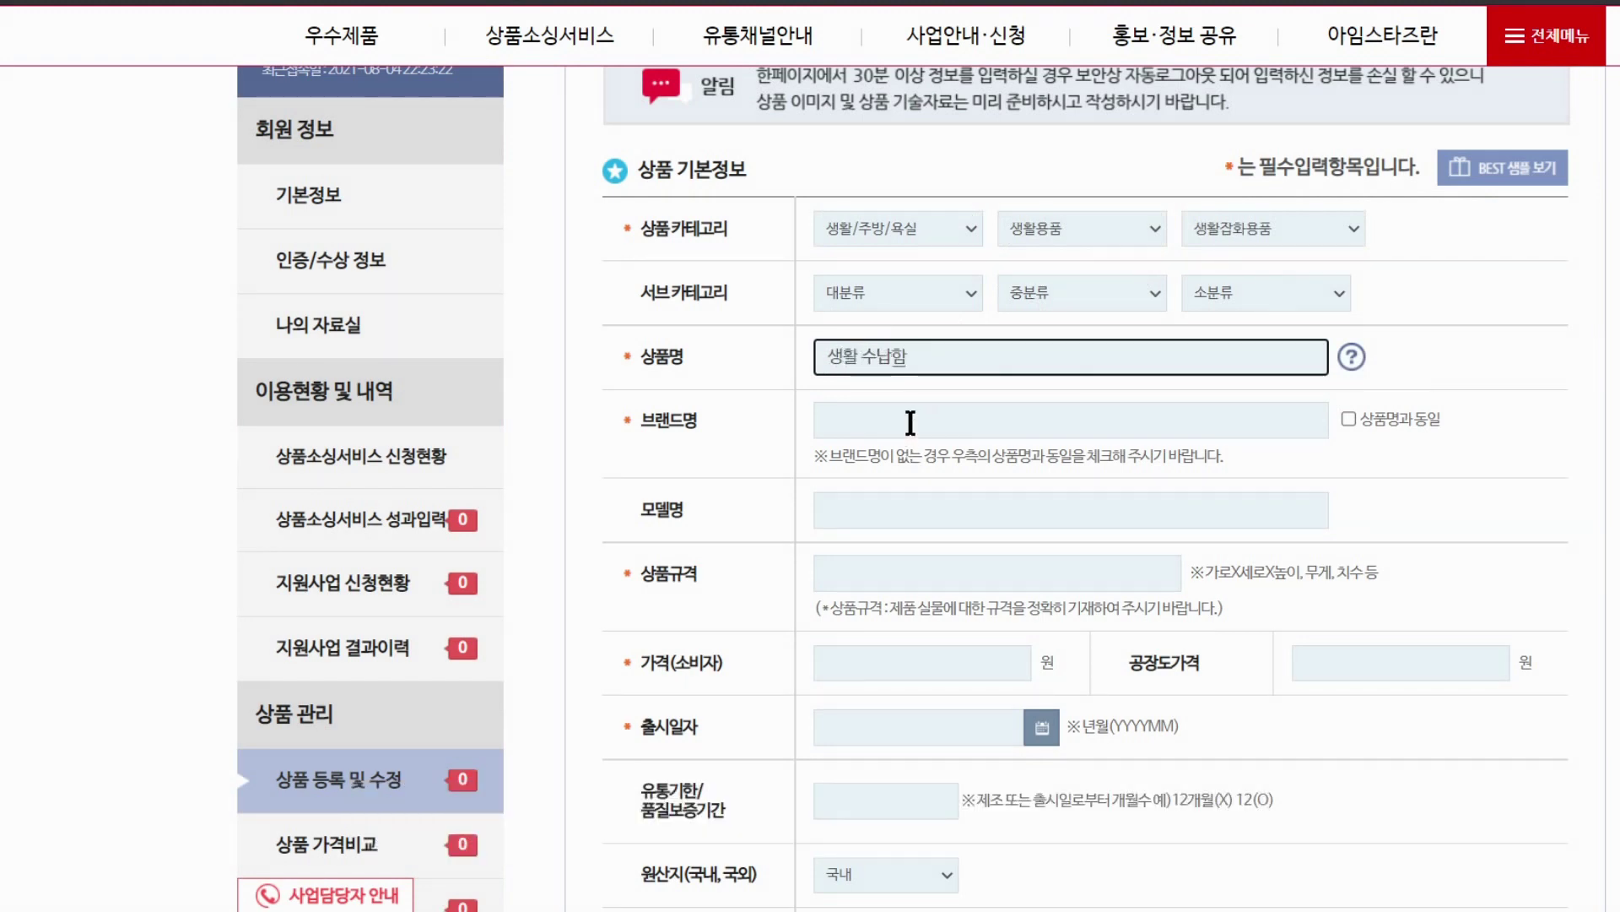
left_click(1348, 419)
scroll(1347, 413, "down", 1)
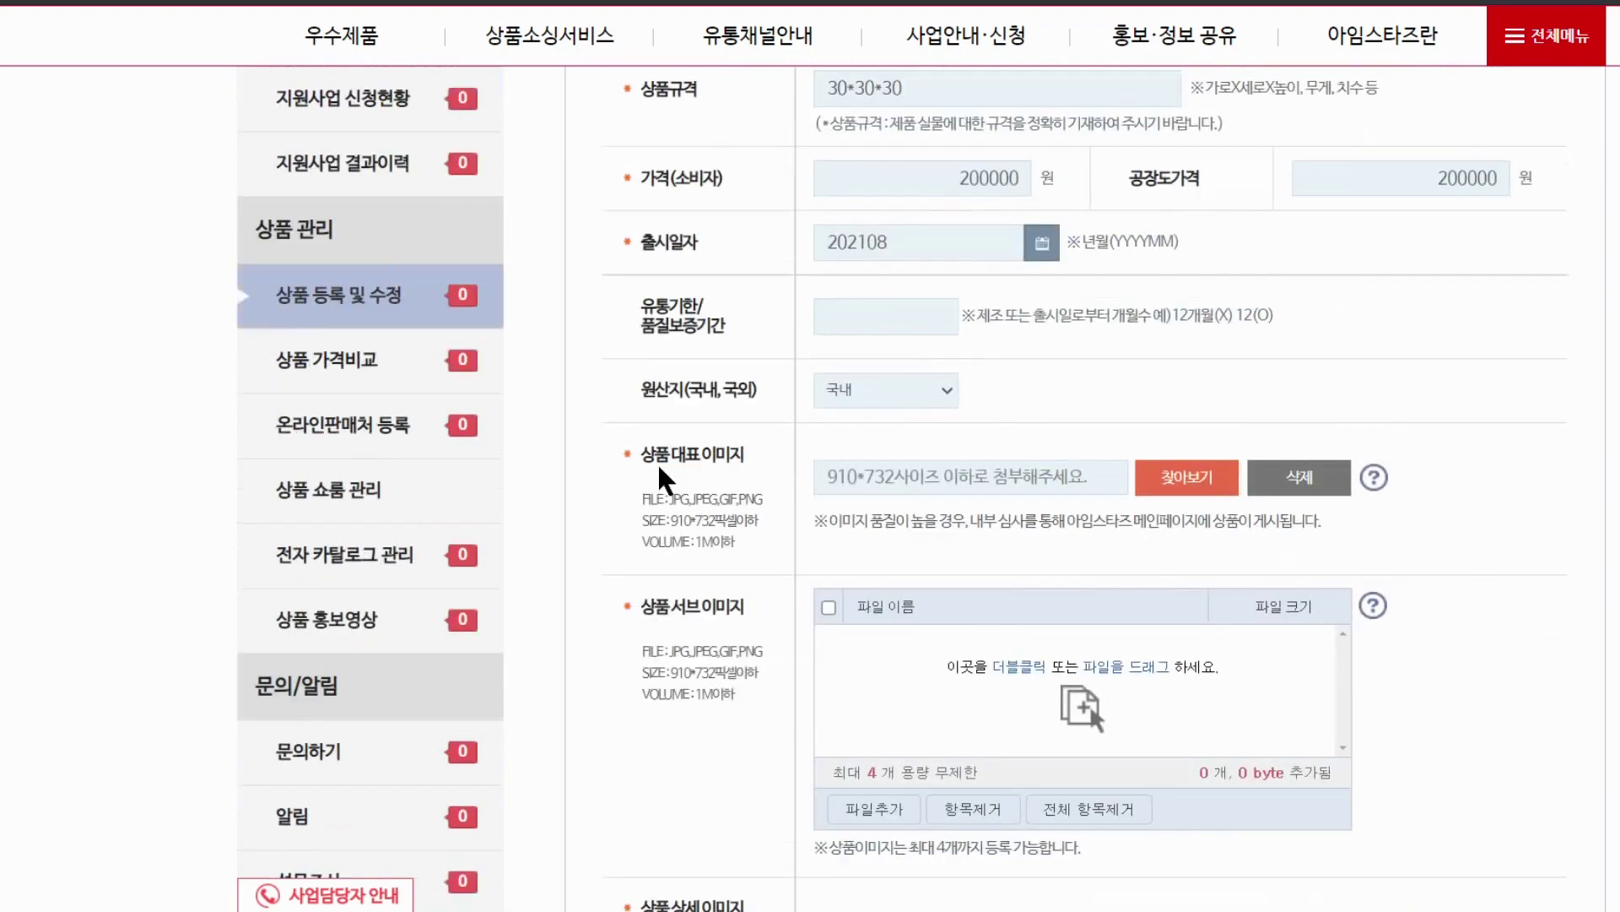
Attach 7상품메인.JPG from the 아임스타즈 desktop folder as the main and sub product image
left_click_drag(641, 454, 746, 456)
left_click(753, 504)
left_click(1121, 460)
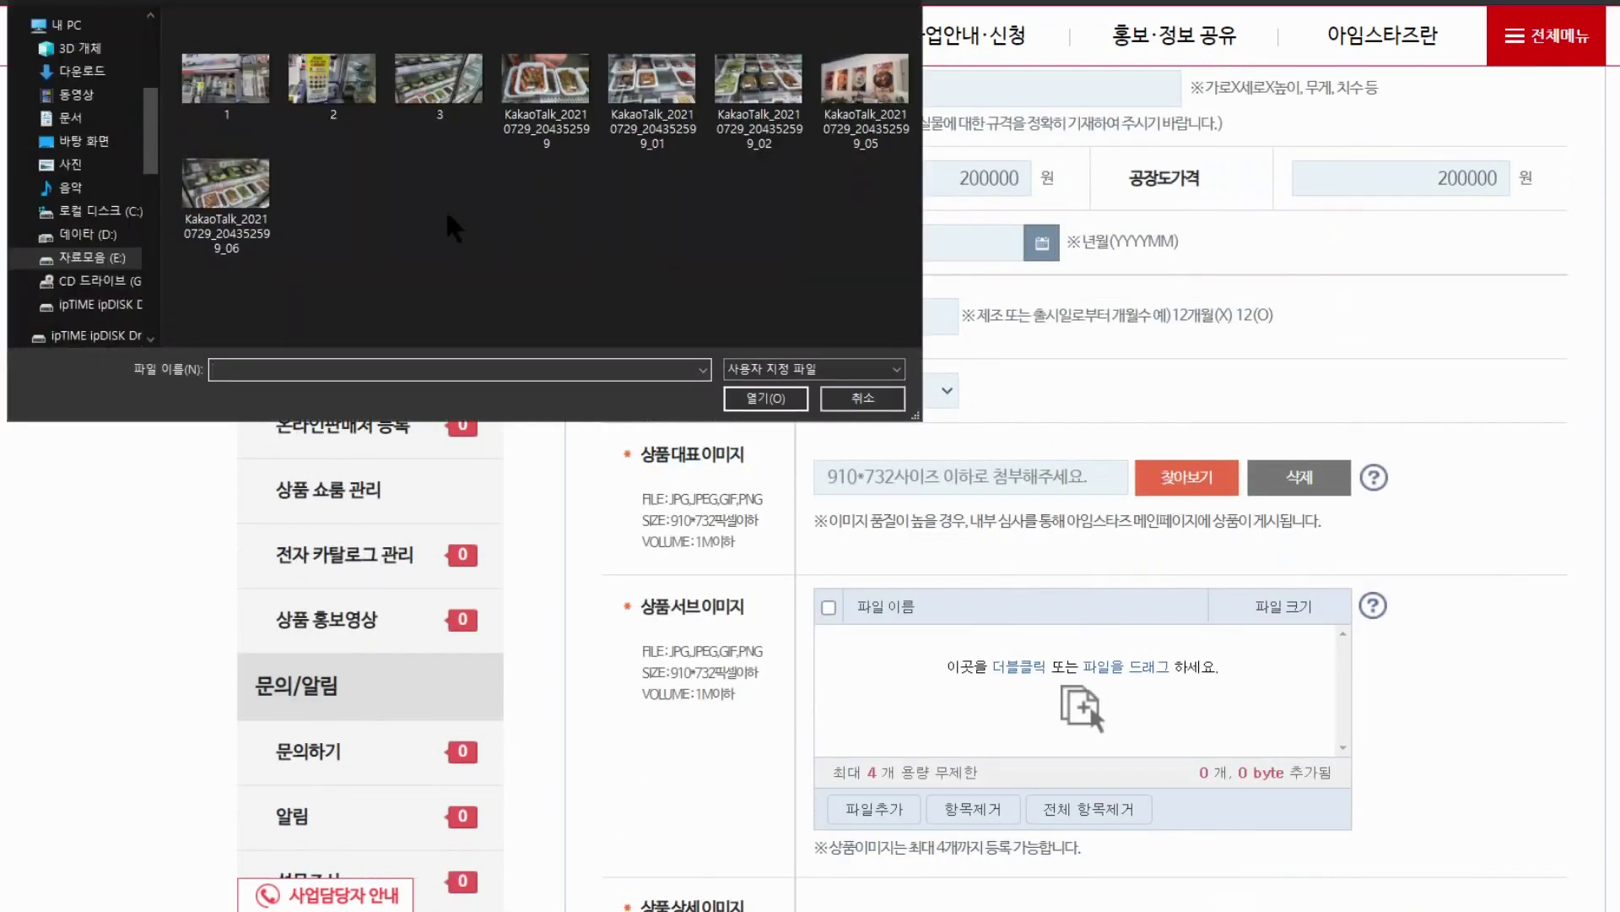
left_click(84, 141)
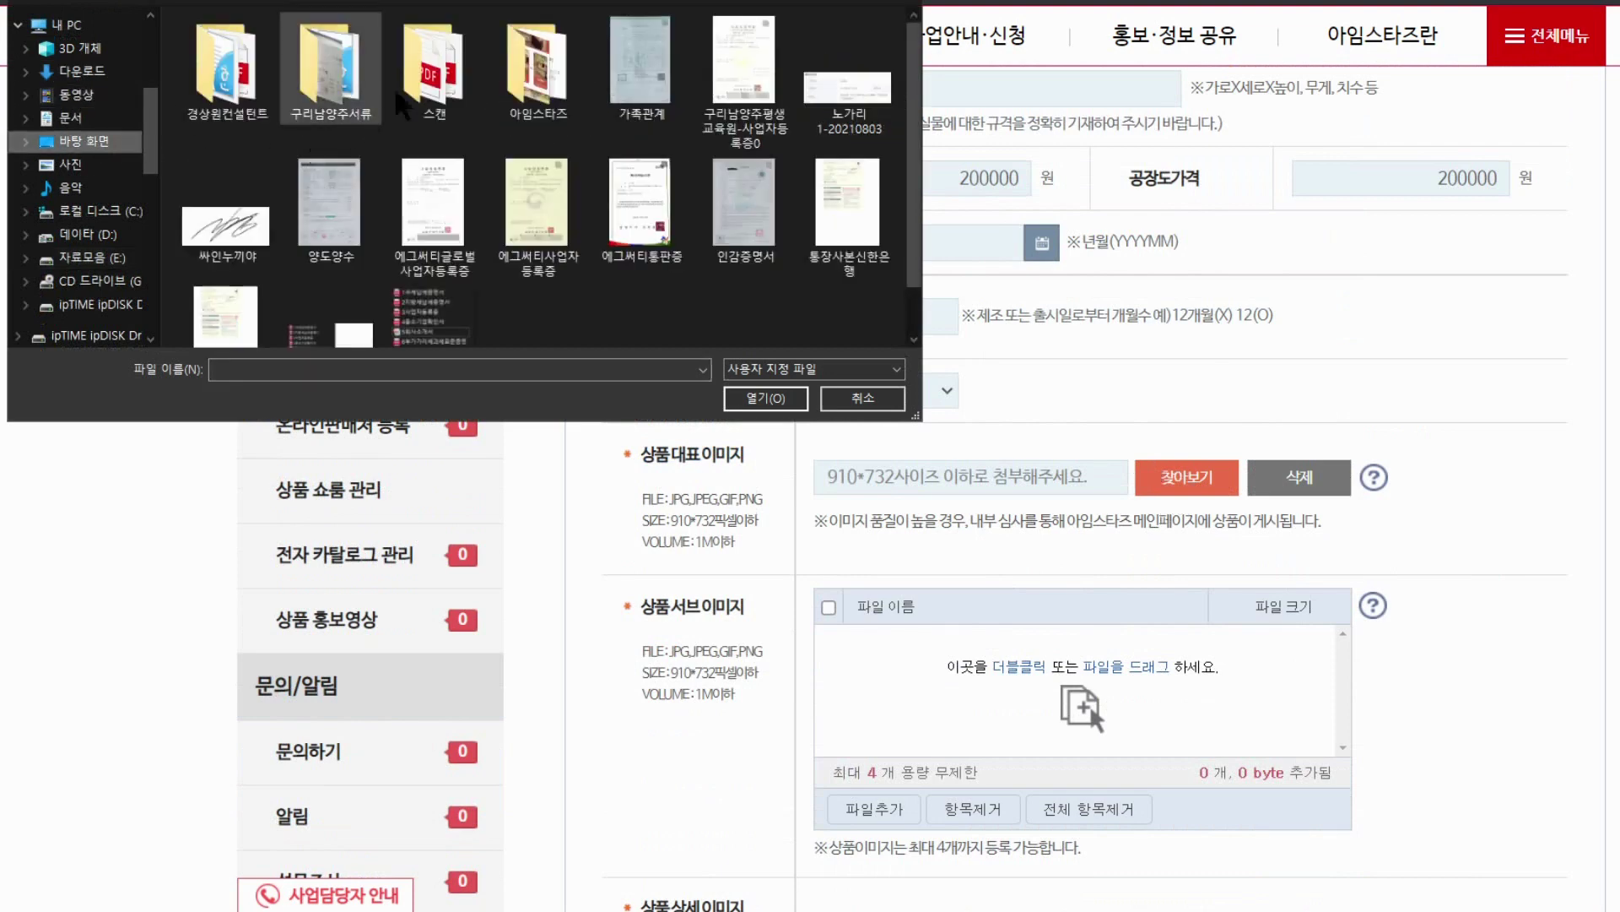
double_click(529, 69)
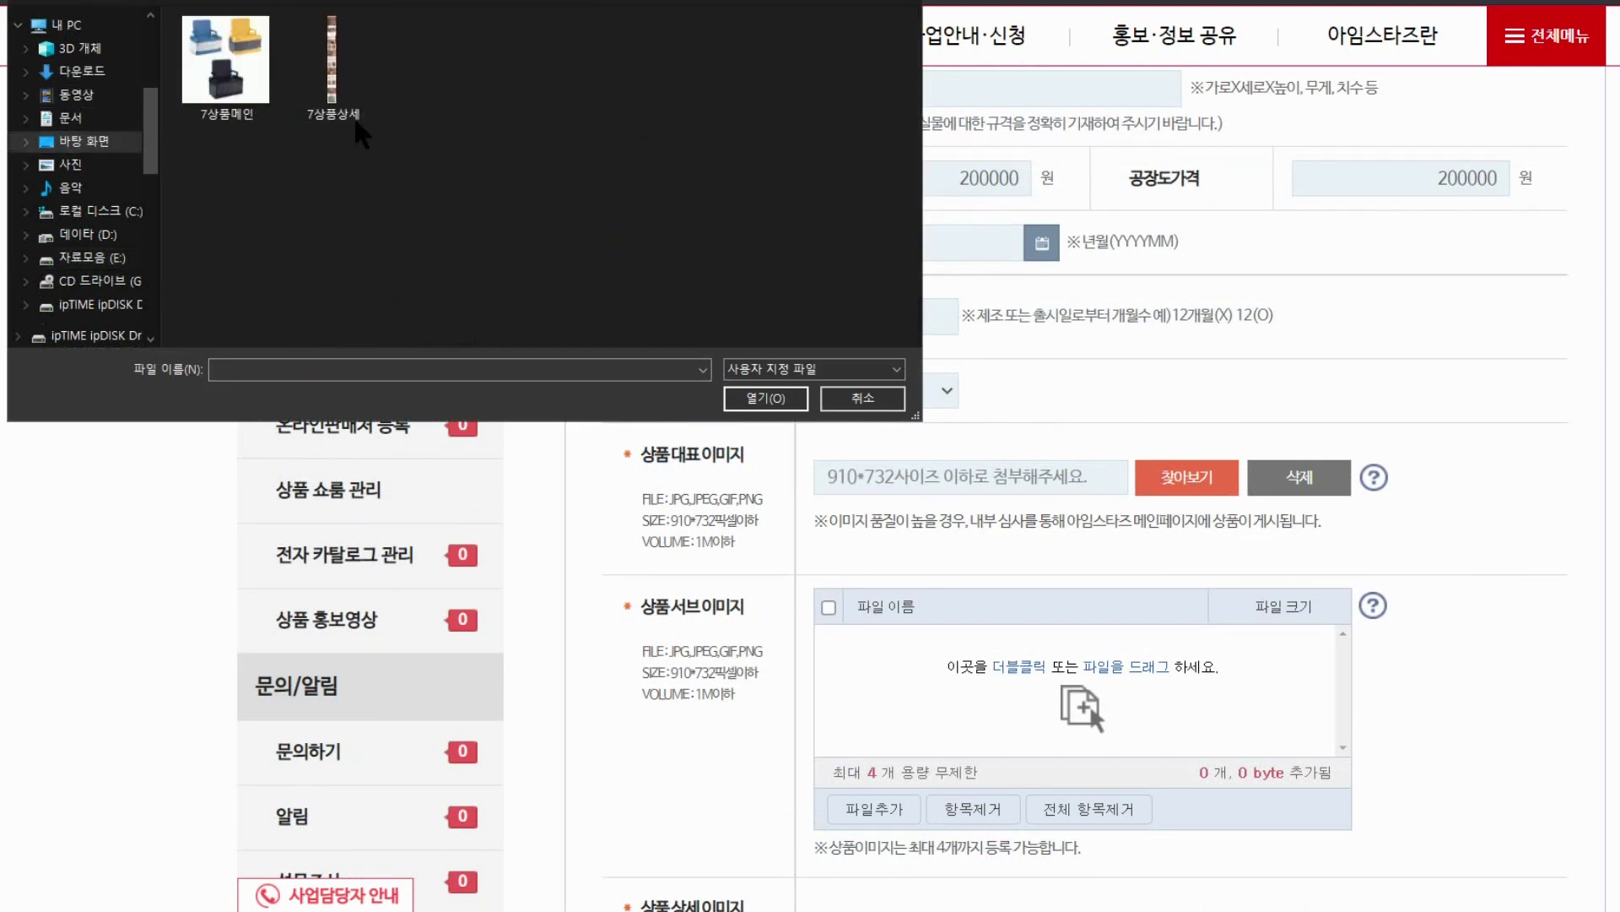
double_click(228, 76)
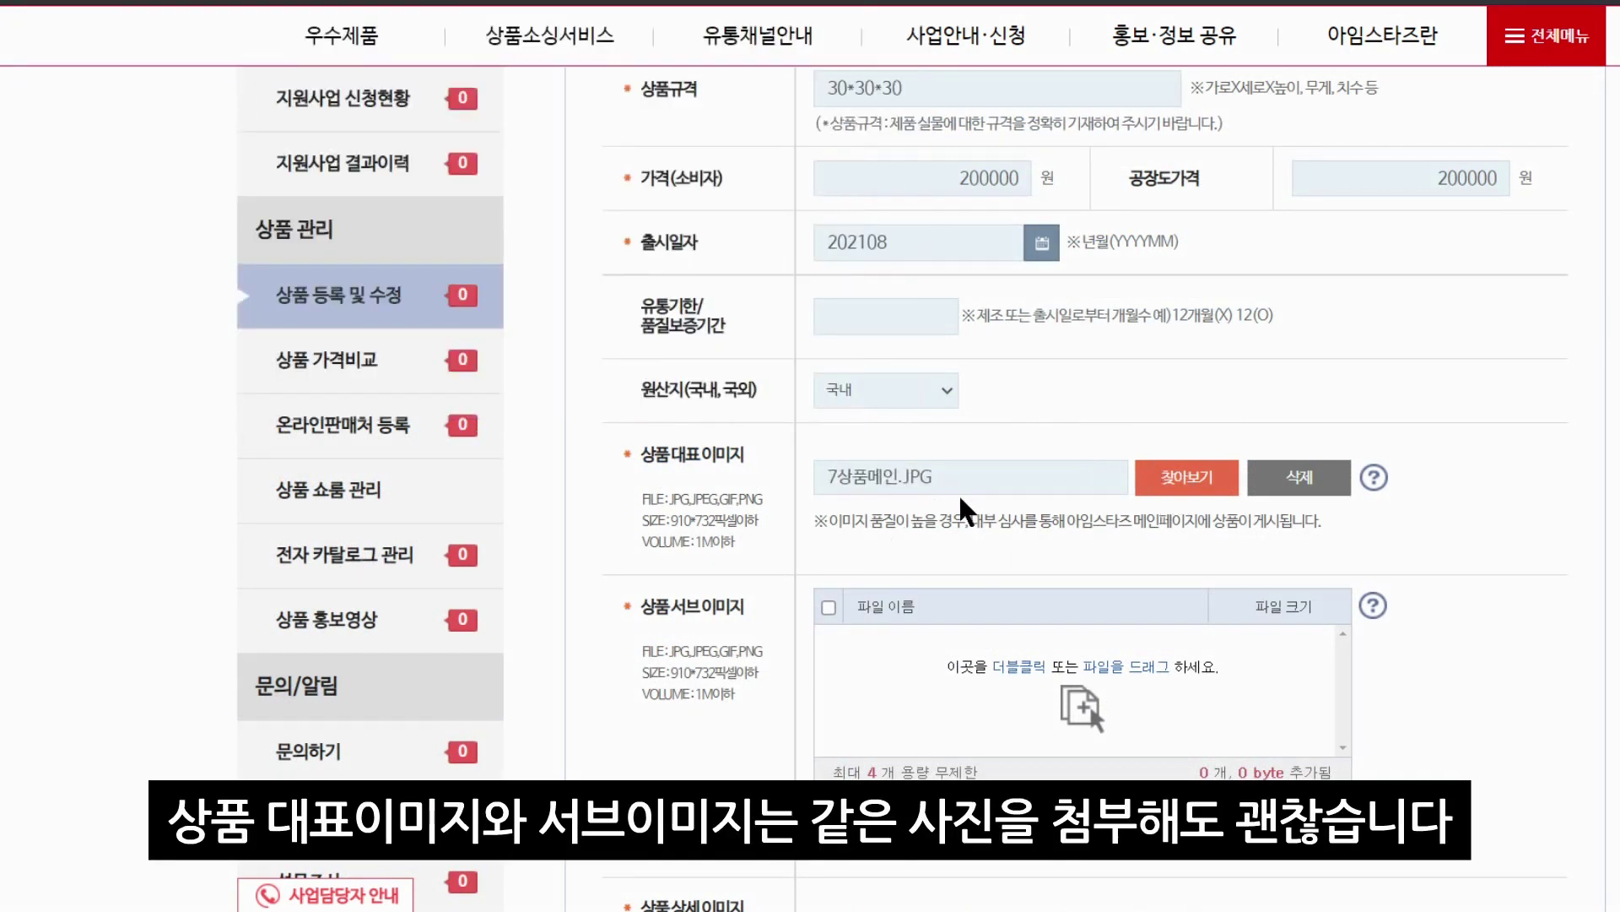
scroll(959, 498, "down", 2)
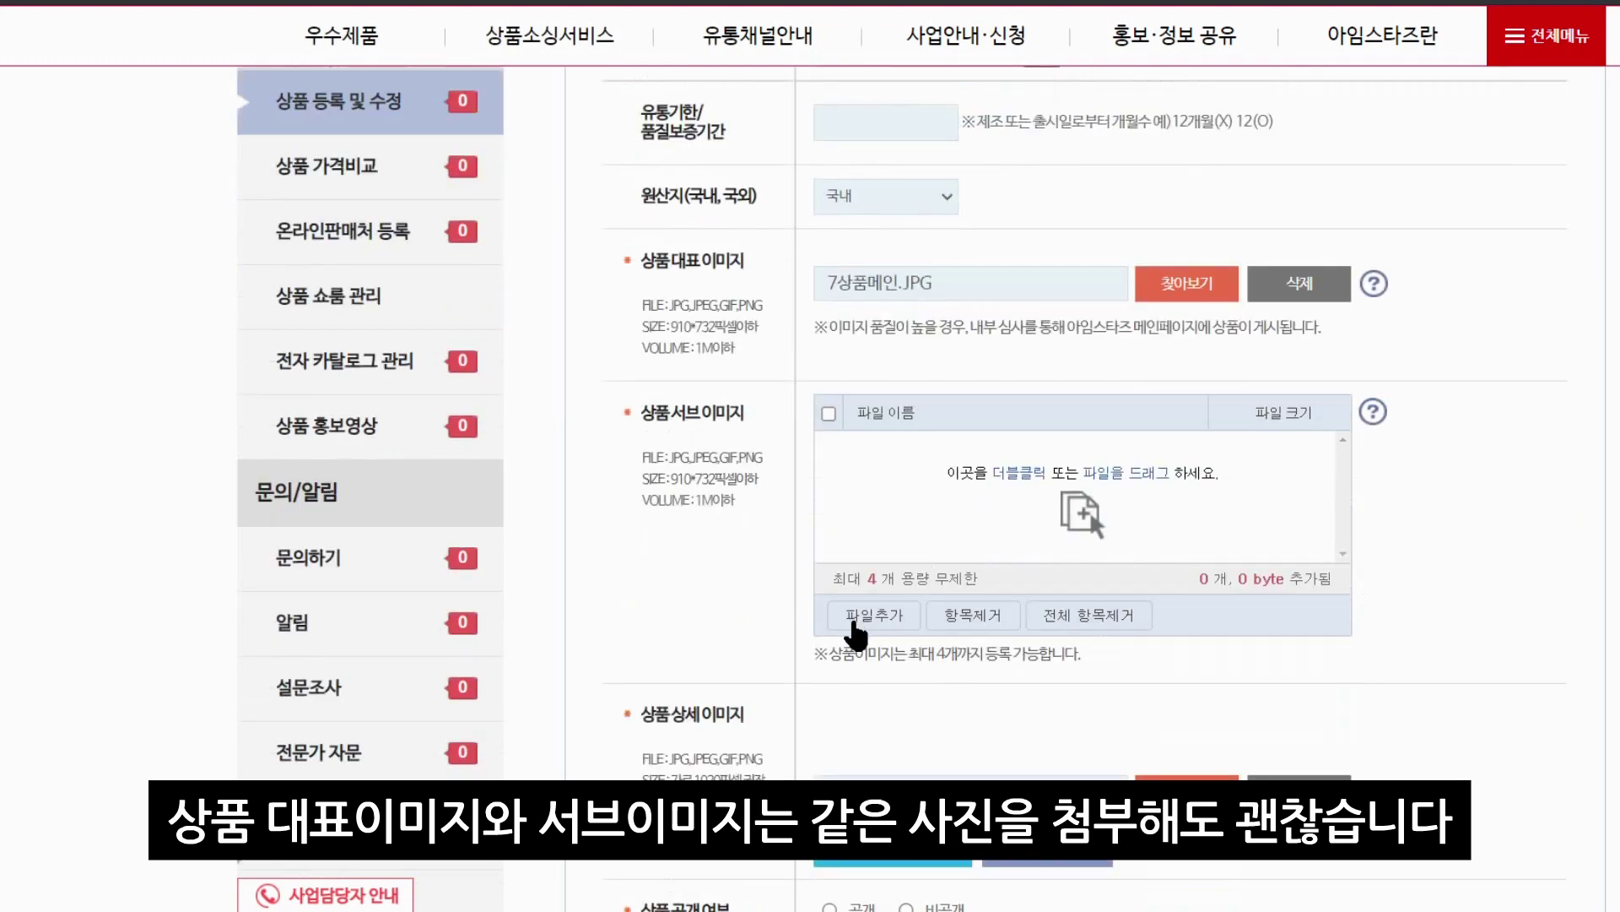
double_click(224, 109)
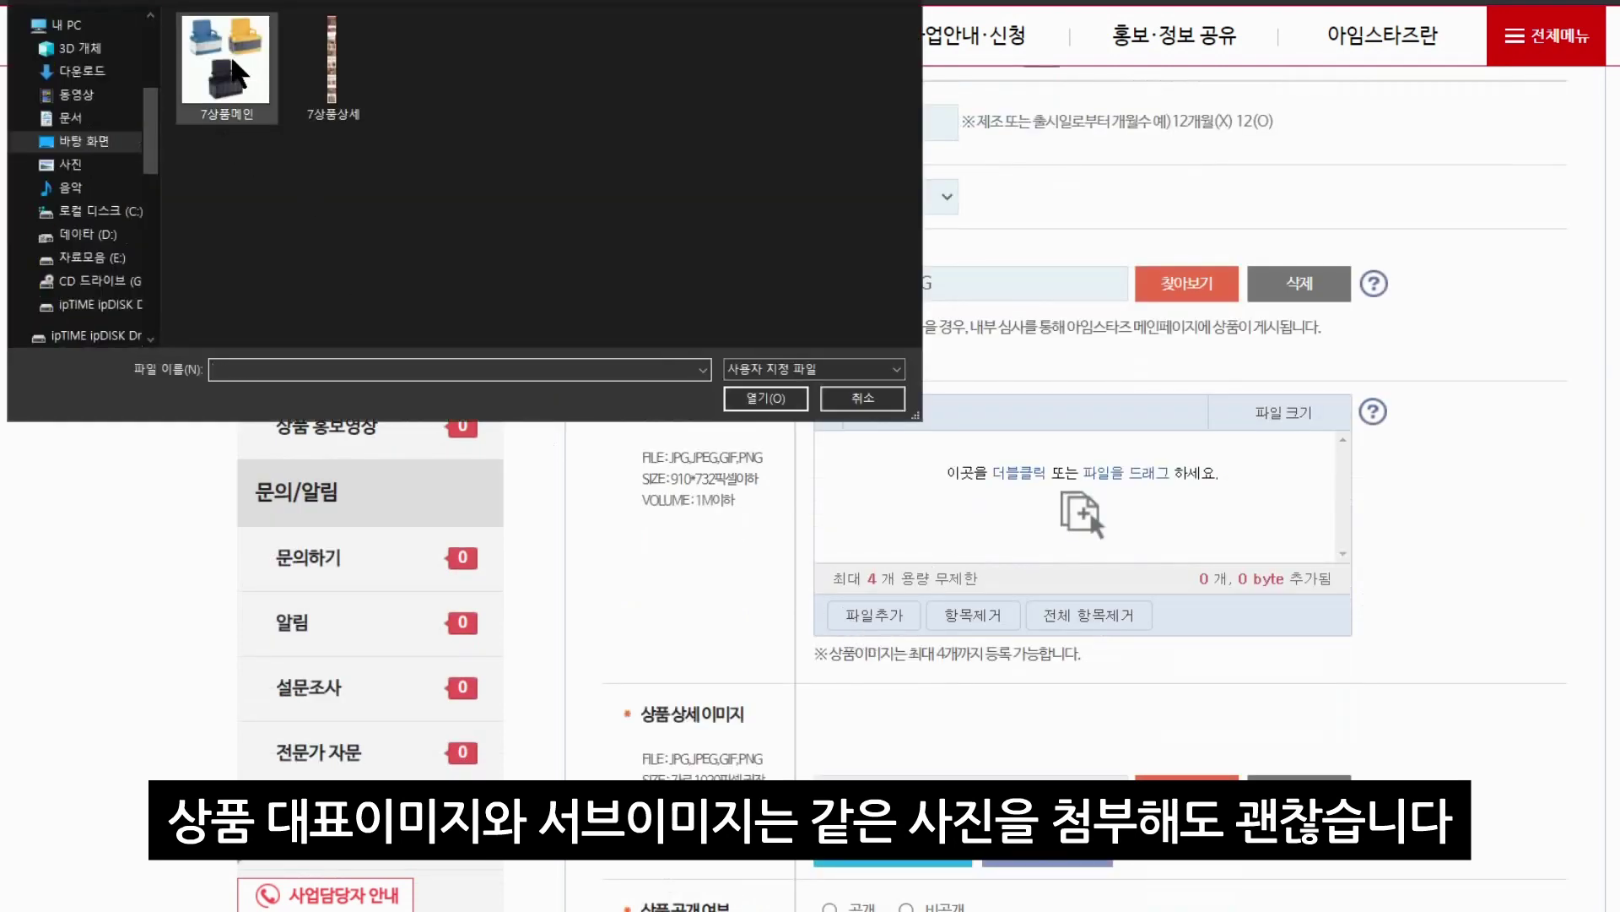
scroll(979, 678, "down", 3)
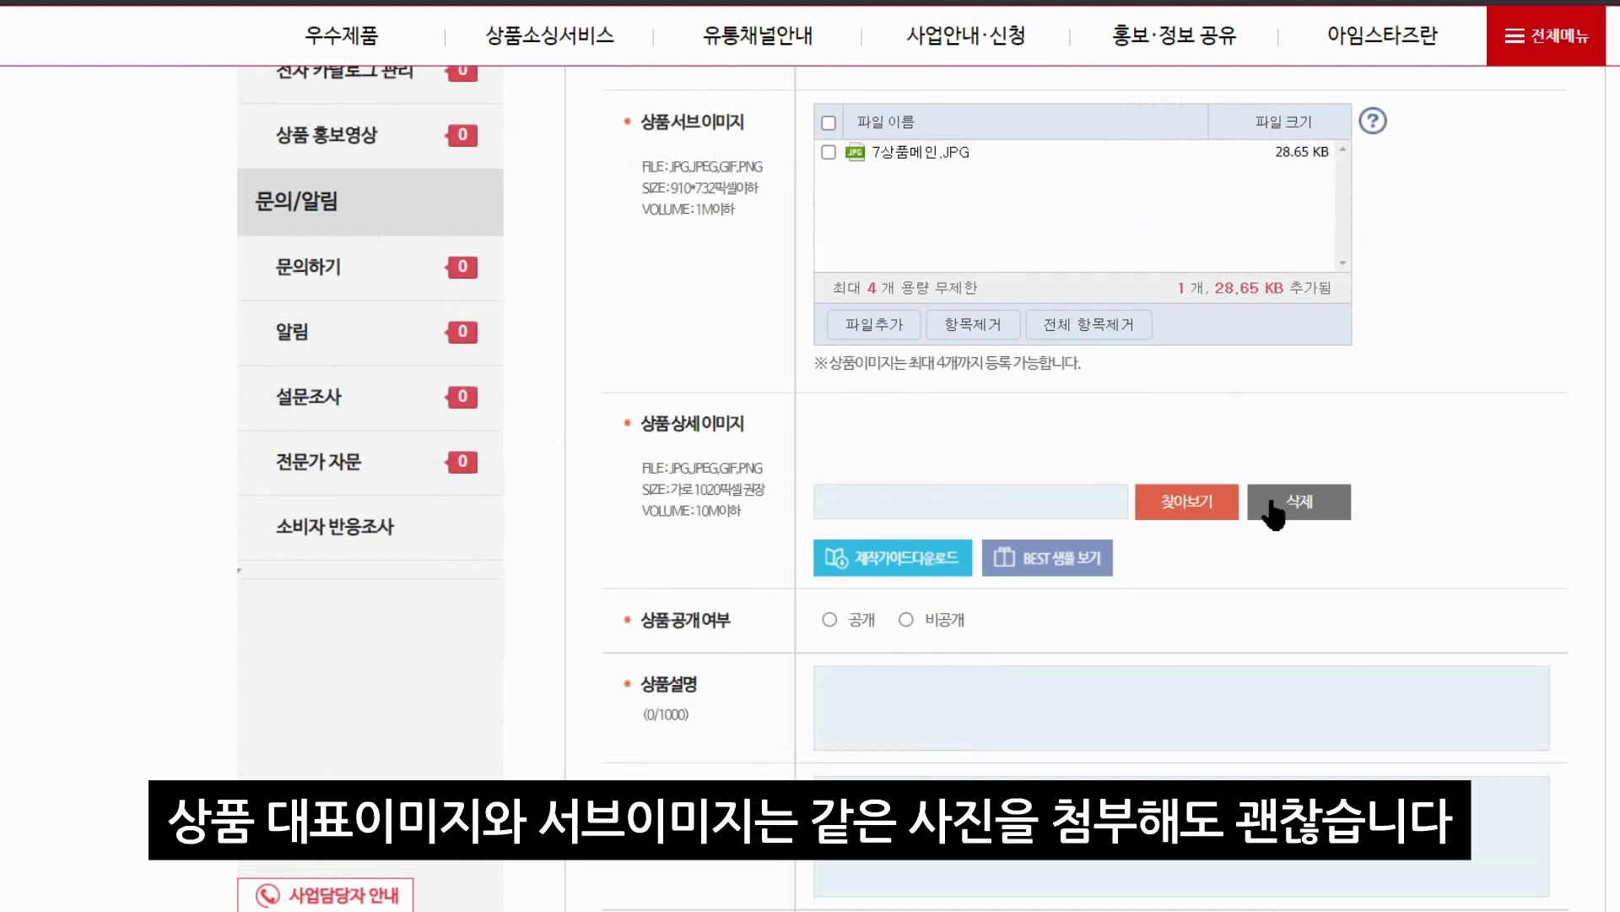
Attach 7상품상세.jpg as the detail image and accept the pixel-size warning
left_click(1194, 507)
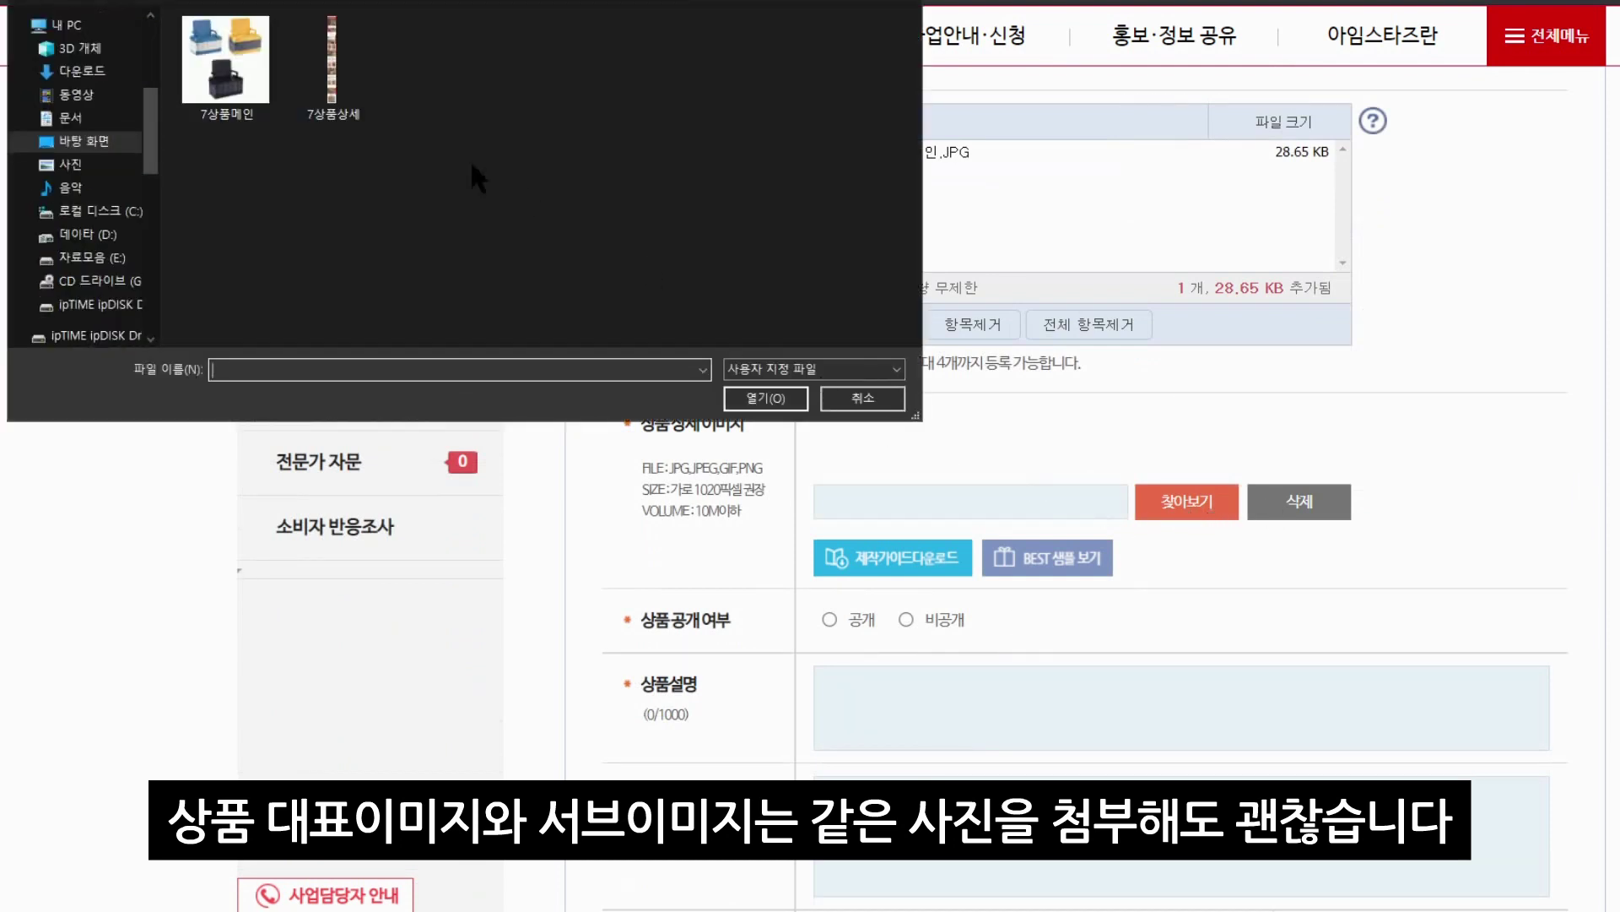
double_click(339, 85)
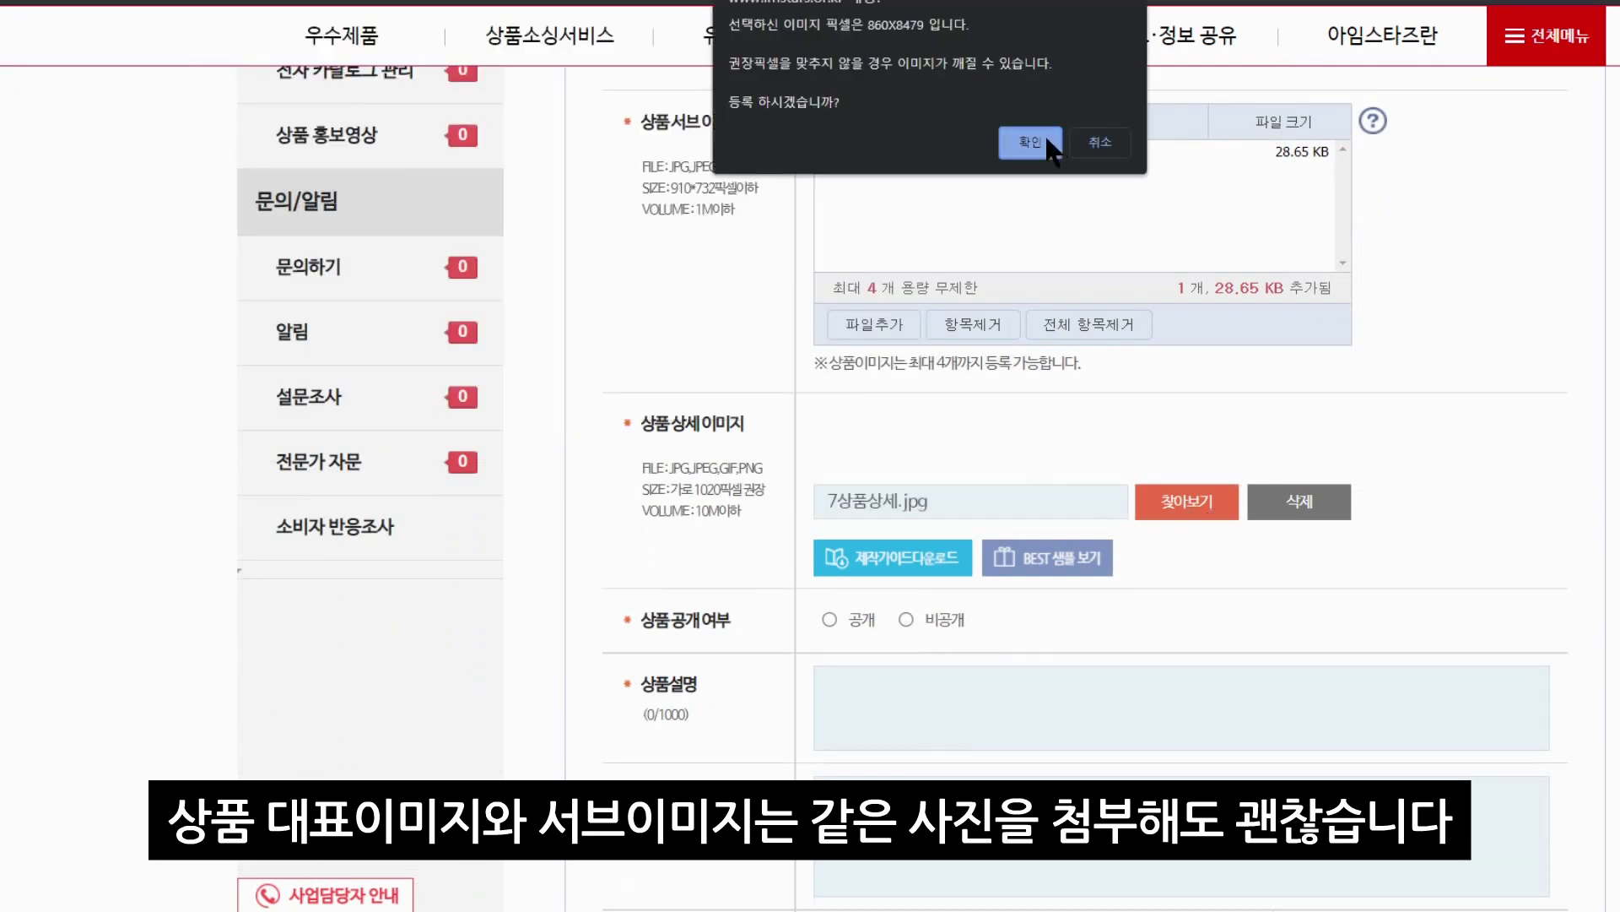
left_click(1030, 142)
scroll(796, 471, "down", 3)
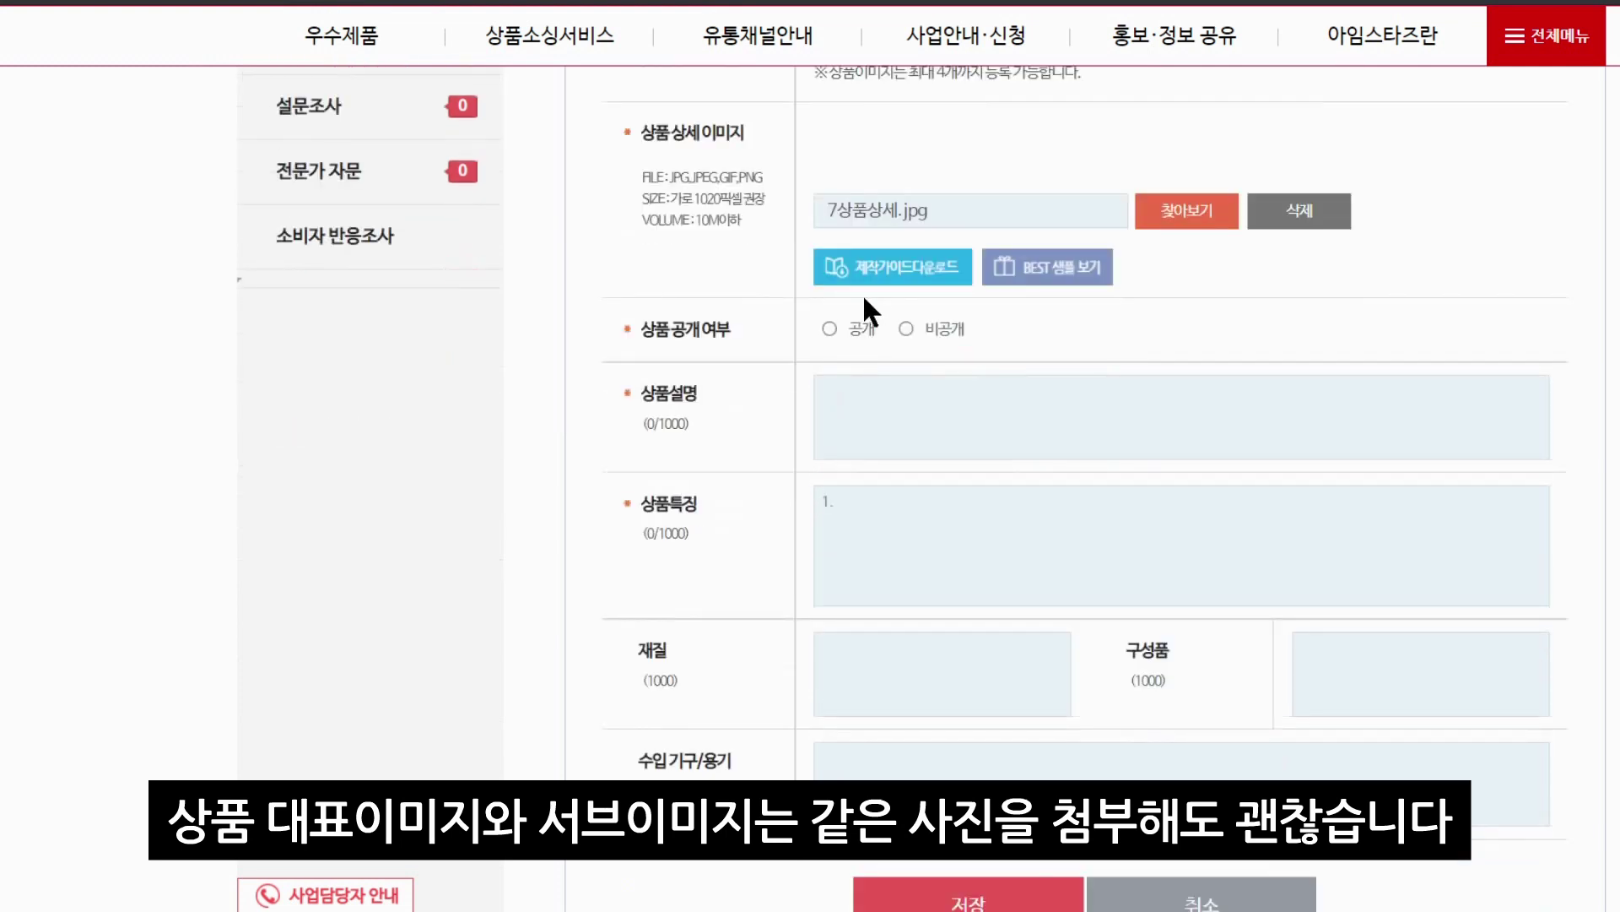
Set the product to 공개 and enter '생활 수납함입니다' as both description and features
left_click(831, 329)
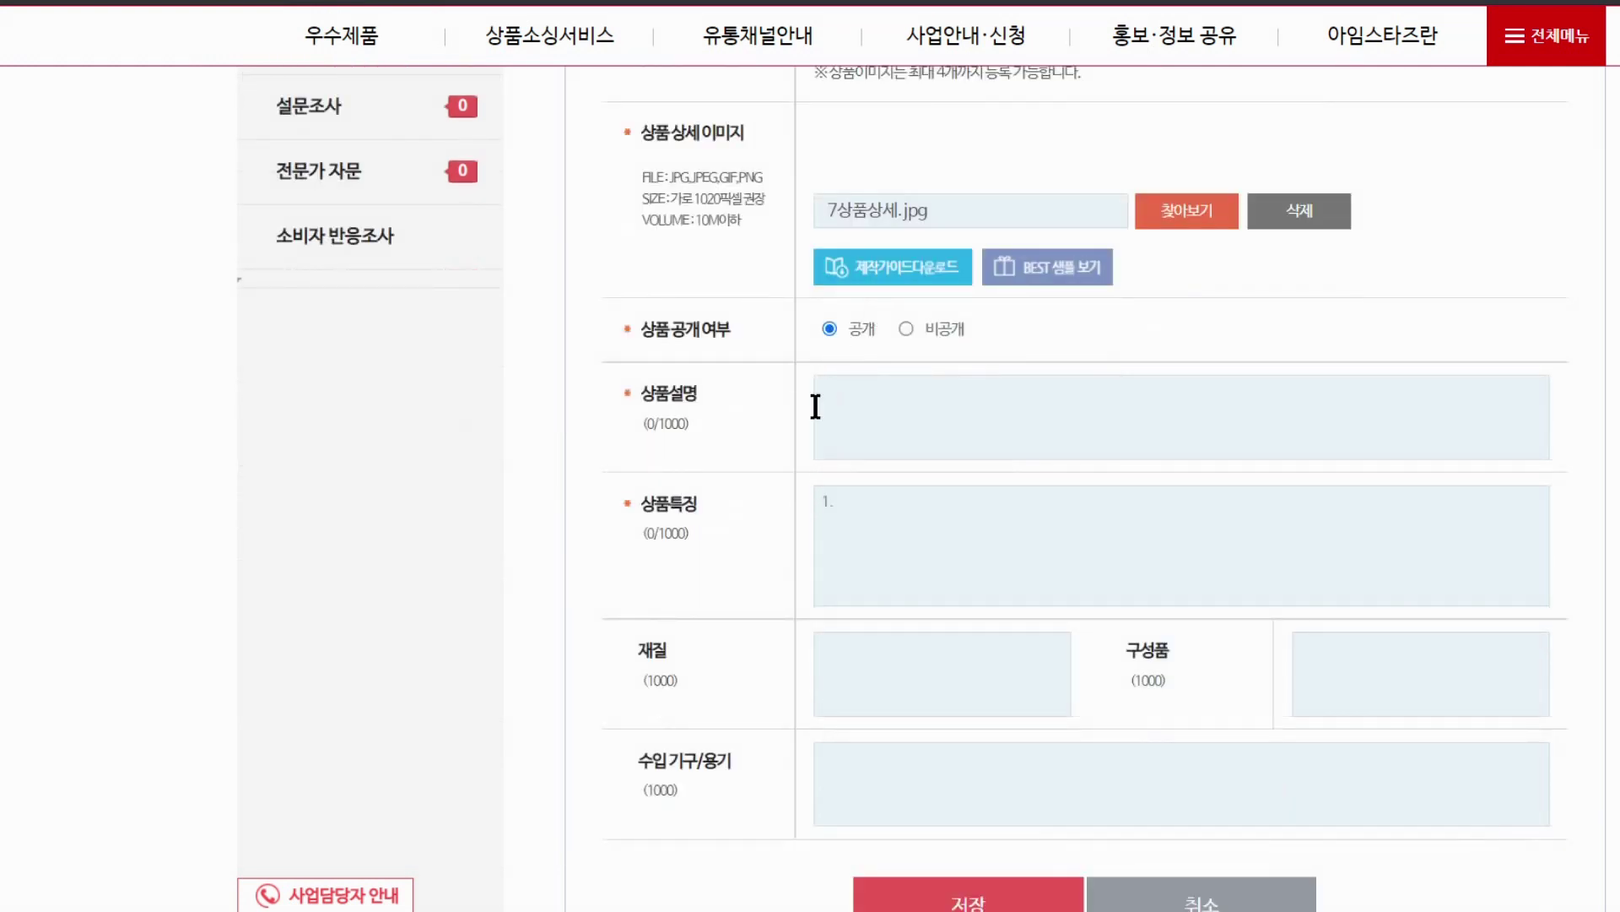
left_click(879, 417)
type("생활")
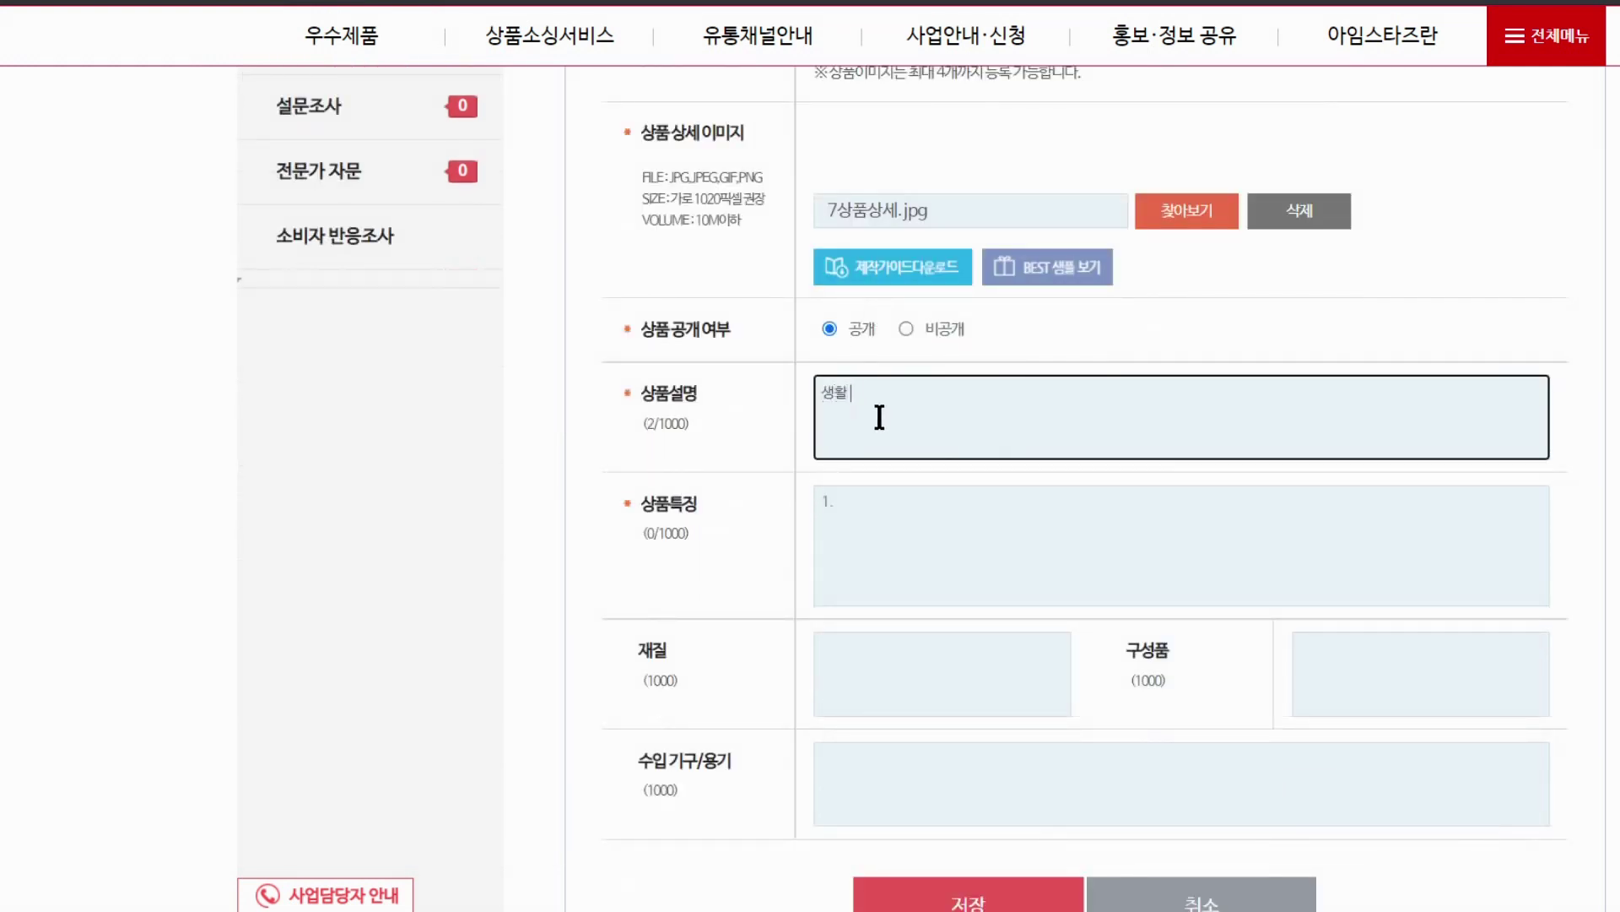
type(" 수납함입니다")
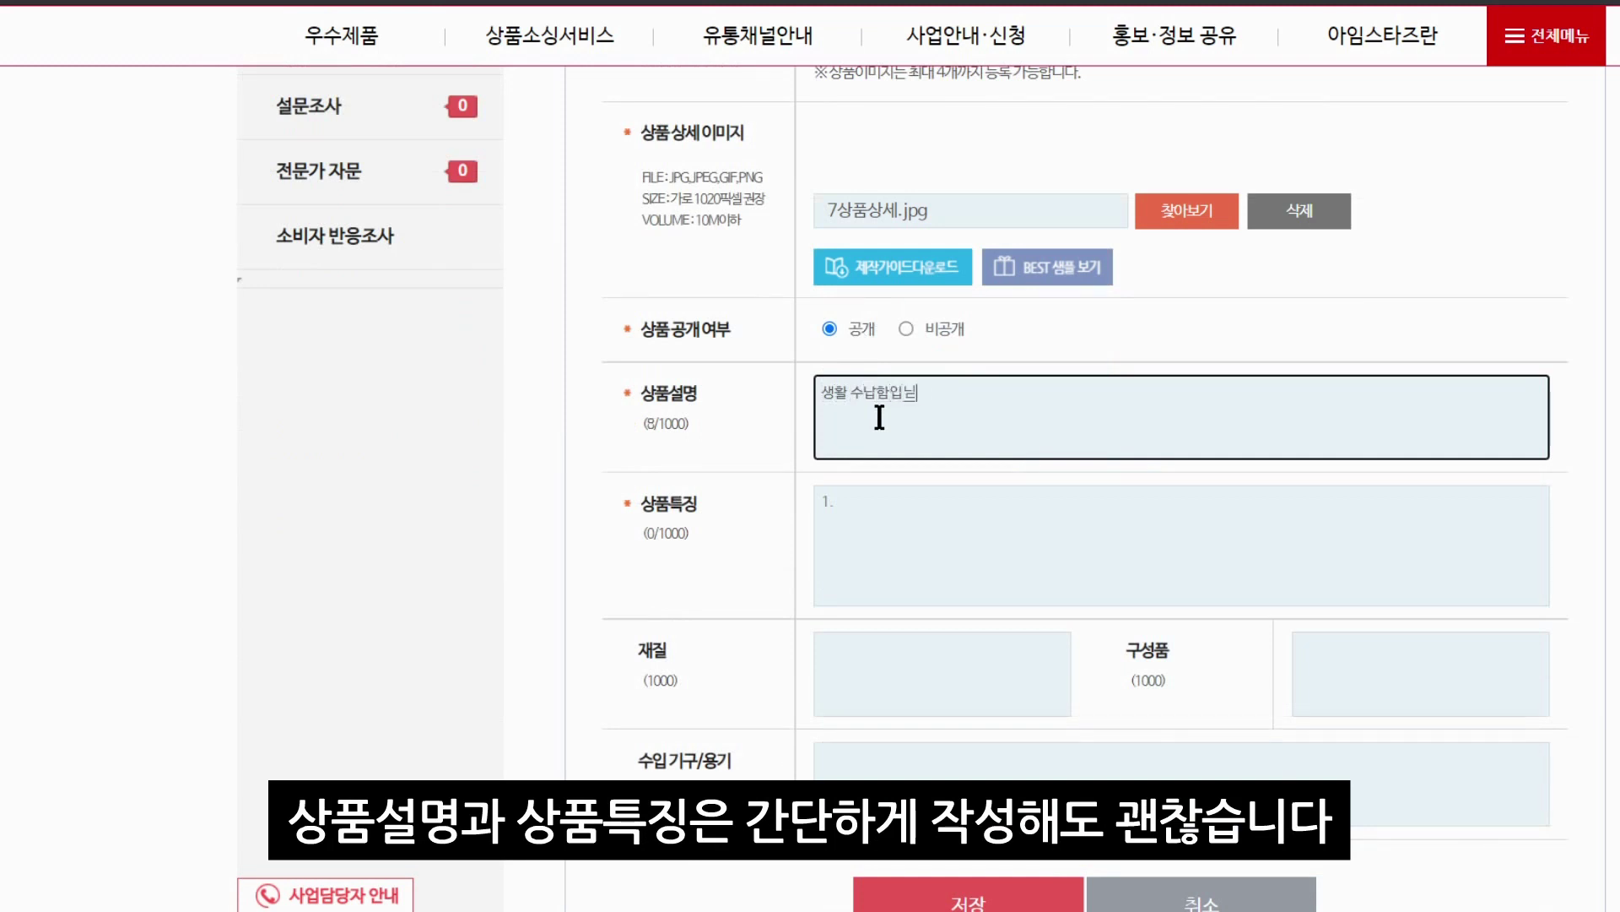
key("ctrl+a")
key("ctrl+c")
left_click(941, 495)
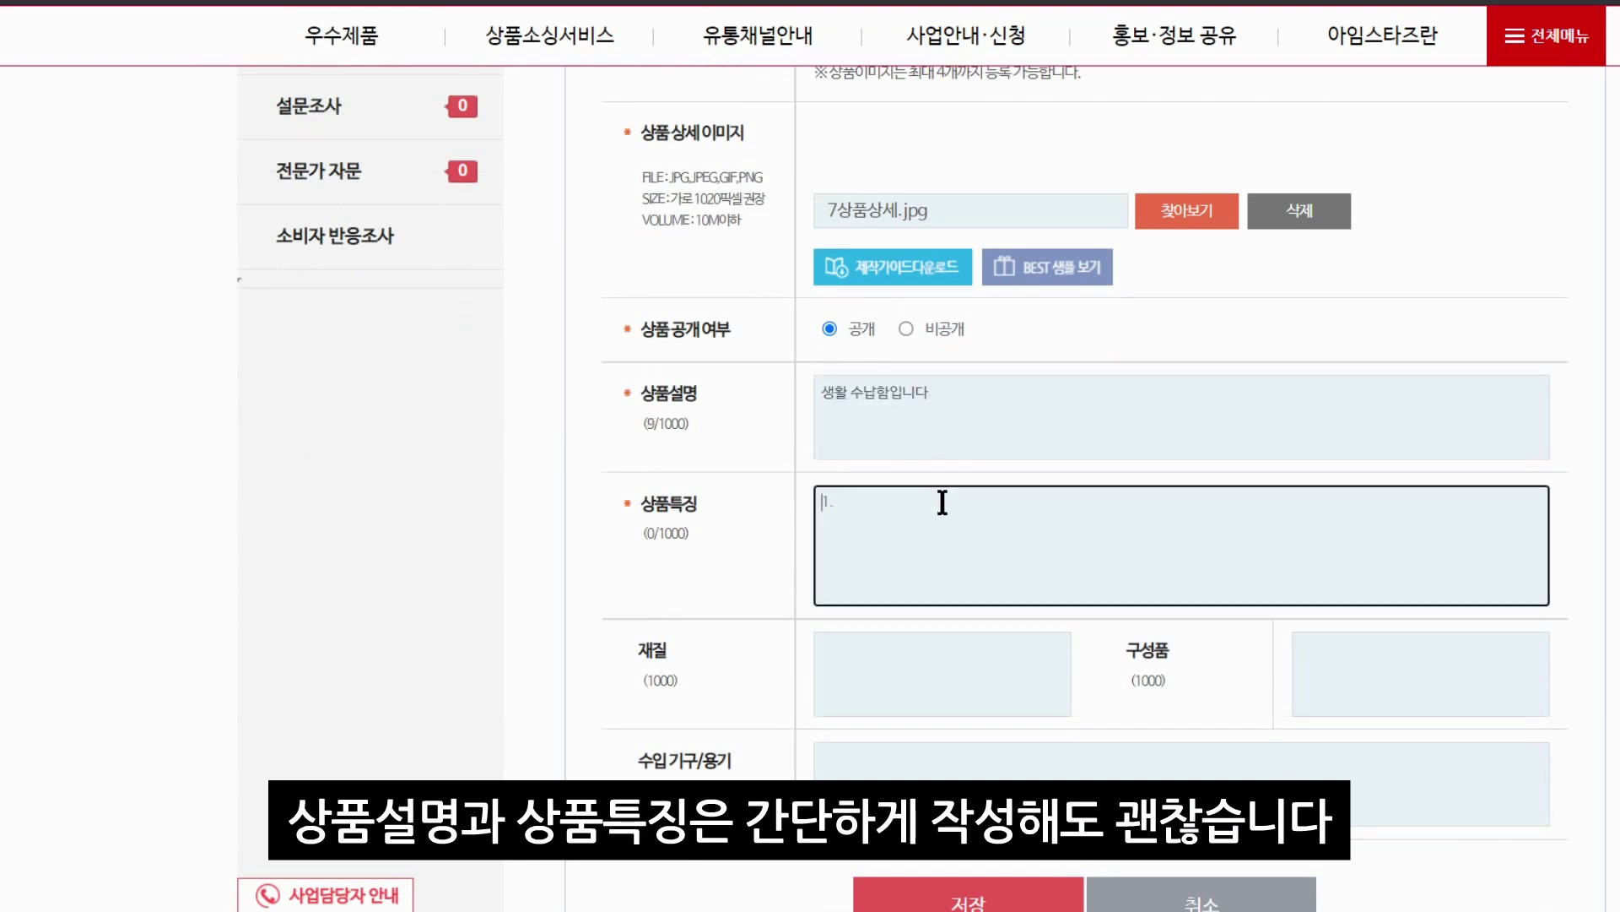
key("ctrl+v")
scroll(991, 536, "down", 1)
scroll(991, 540, "down", 2)
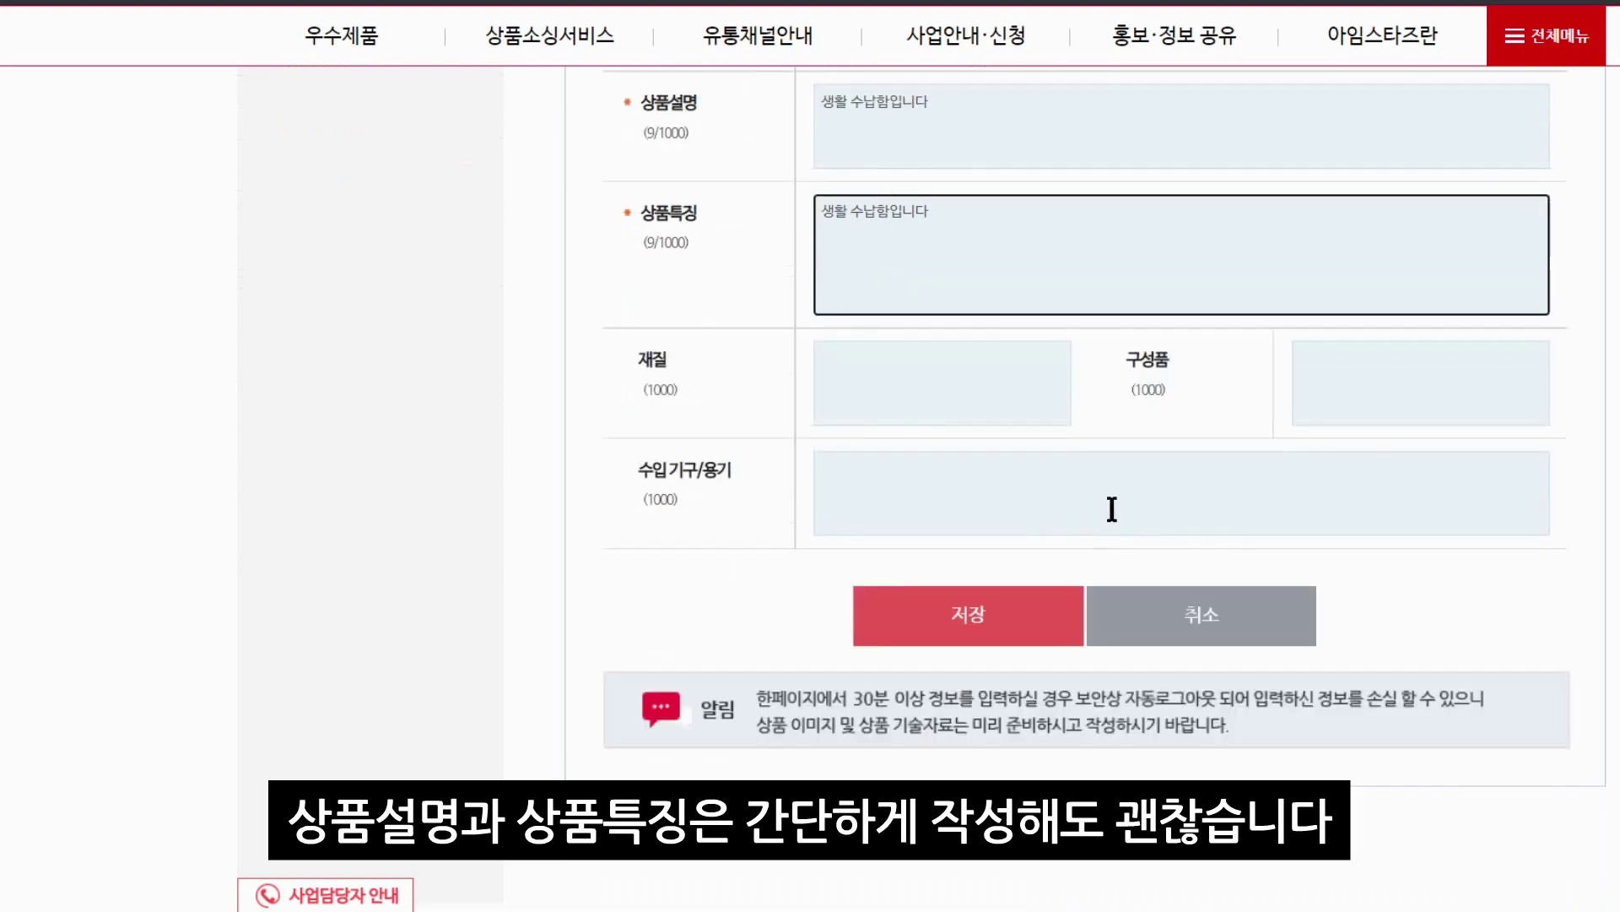
Save the product's basic information, confirm it, and advance to the certification step
left_click(972, 618)
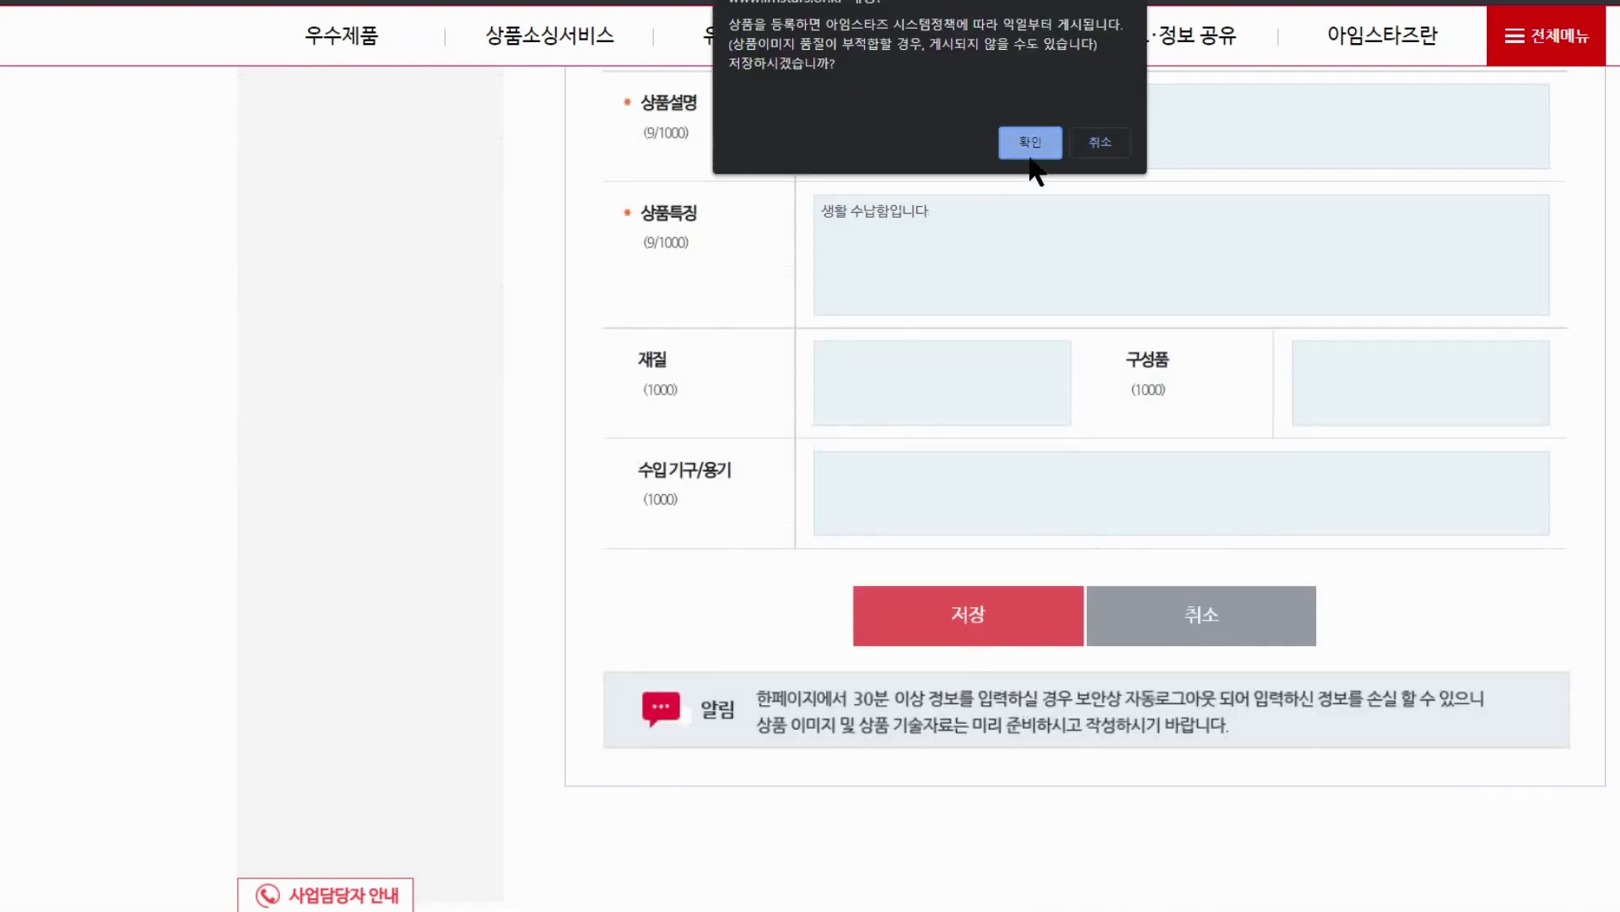
left_click(1032, 144)
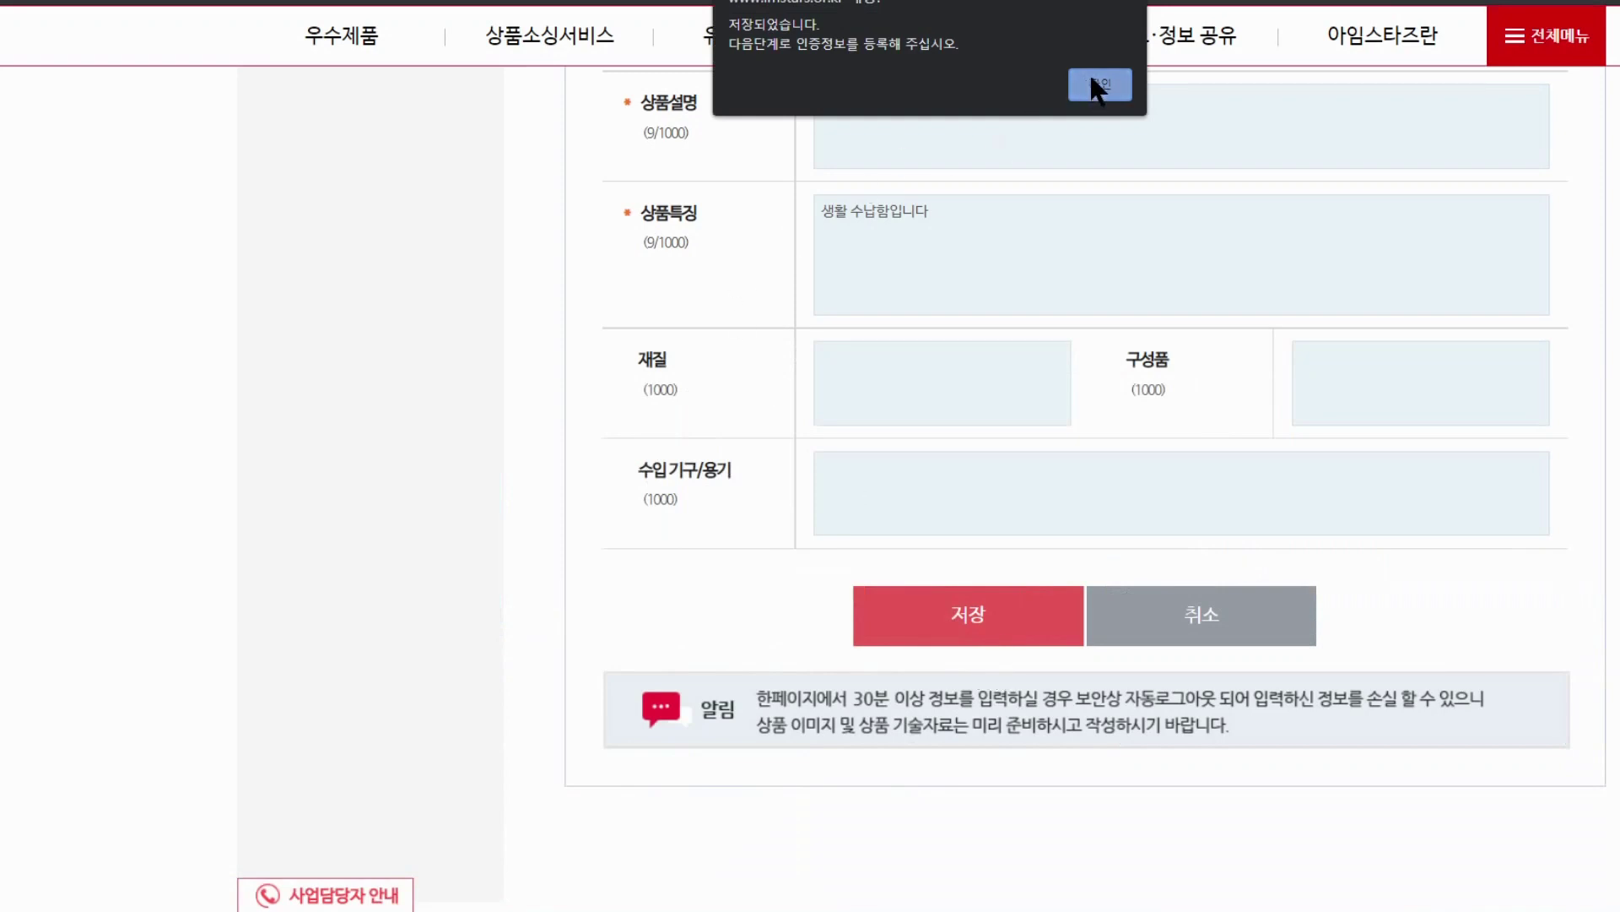
left_click(1098, 83)
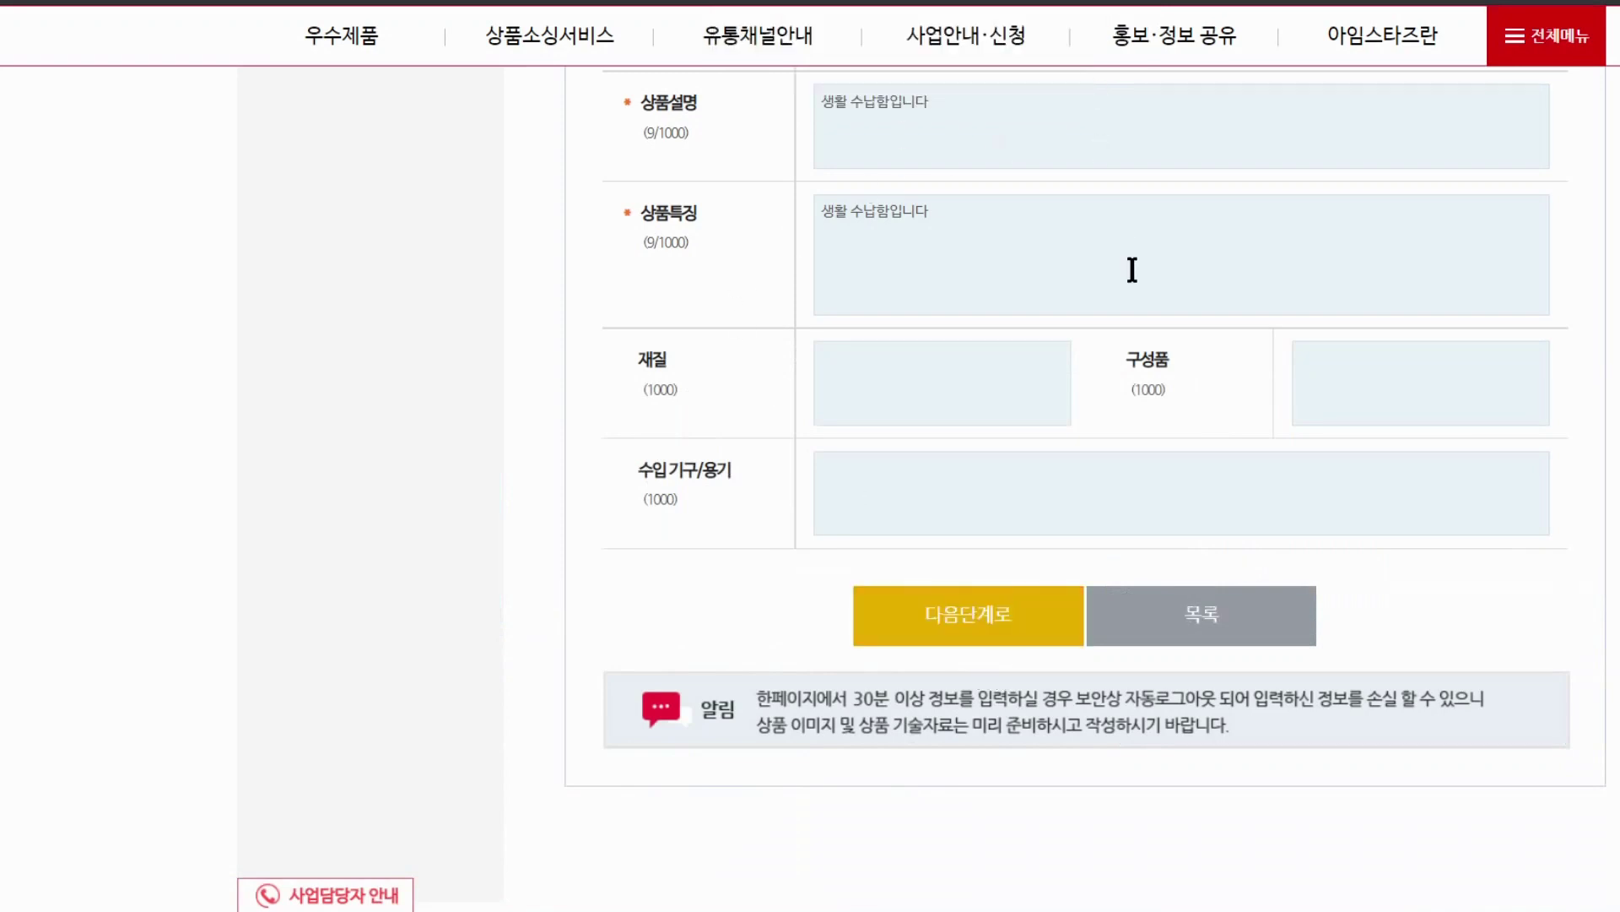
left_click(983, 633)
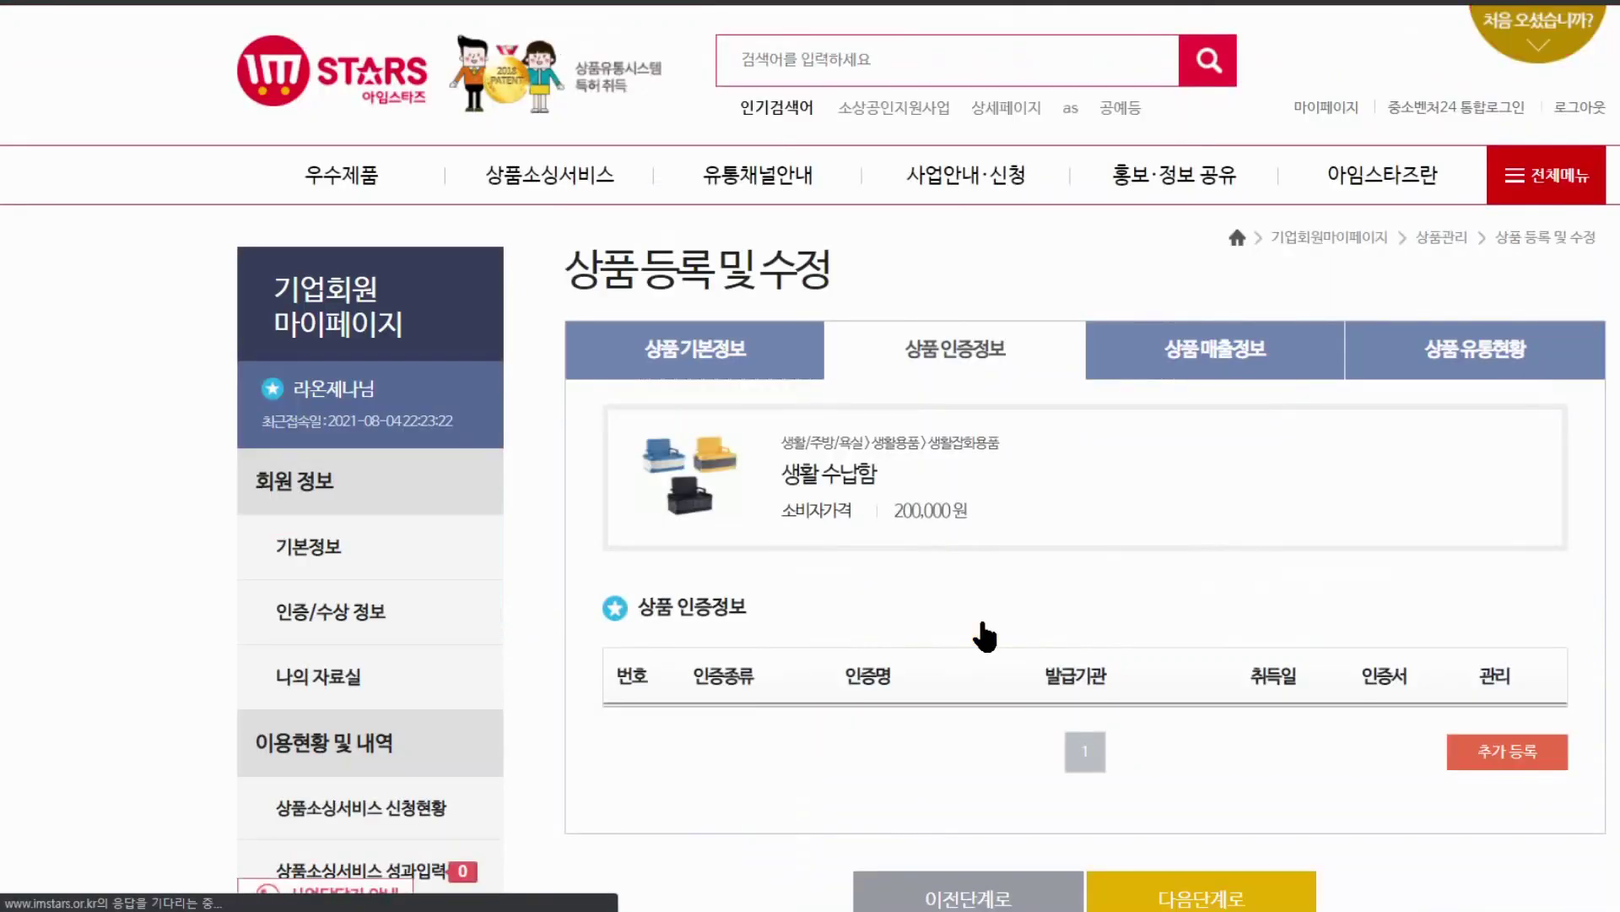
Pass the sales information step without entries and move on to the 상품 유통현황 section
scroll(1097, 658, "down", 4)
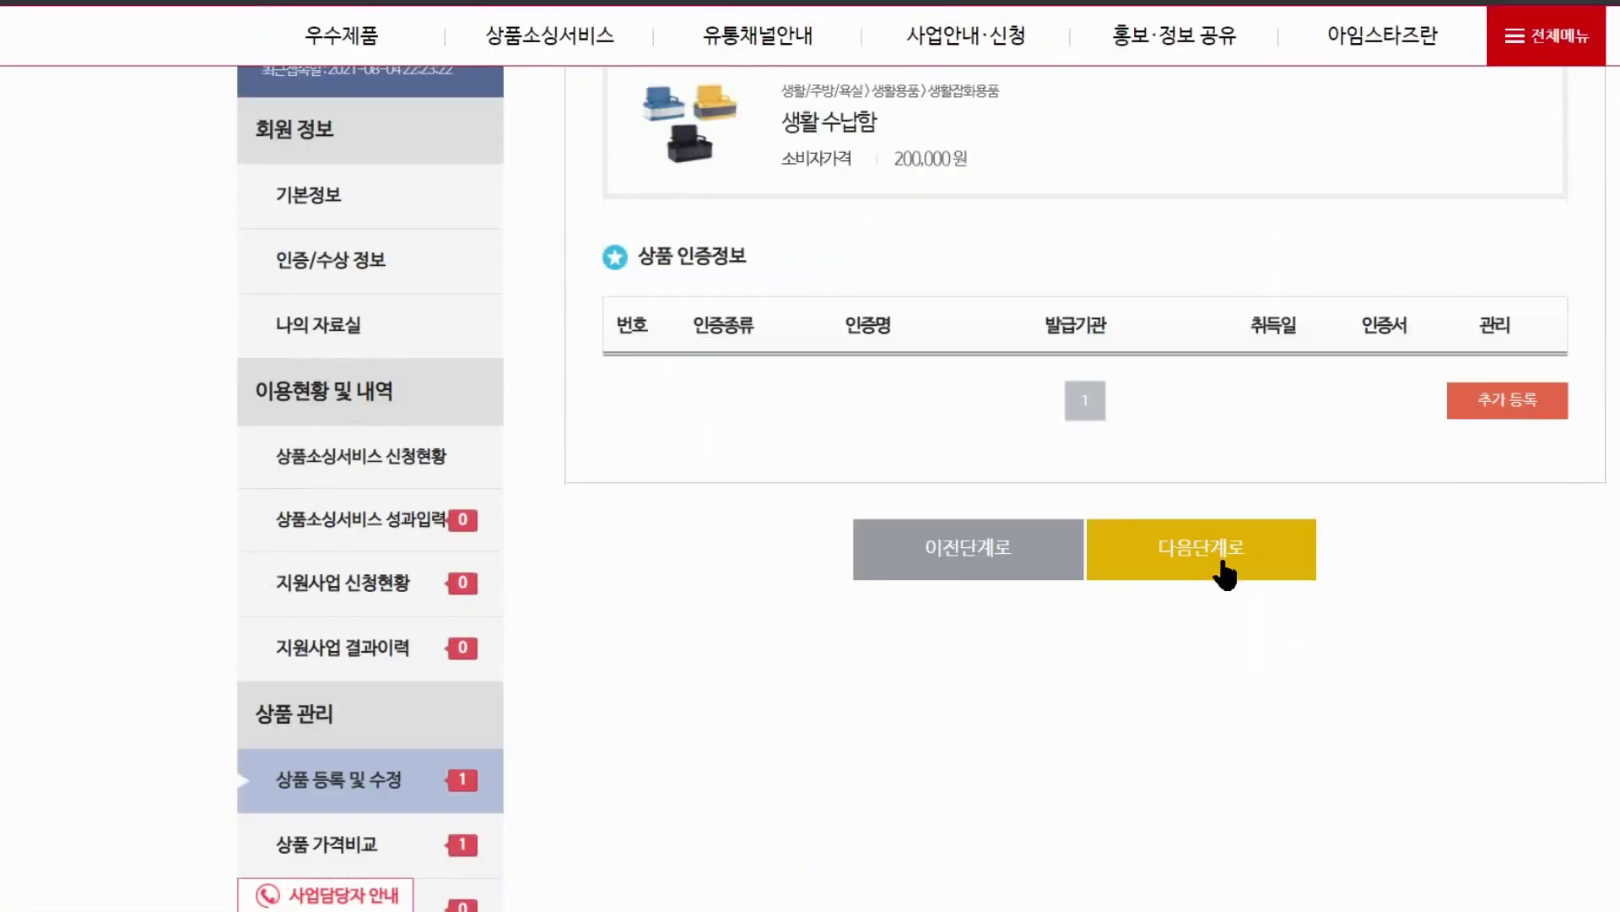
scroll(1223, 568, "up", 1)
left_click(1198, 649)
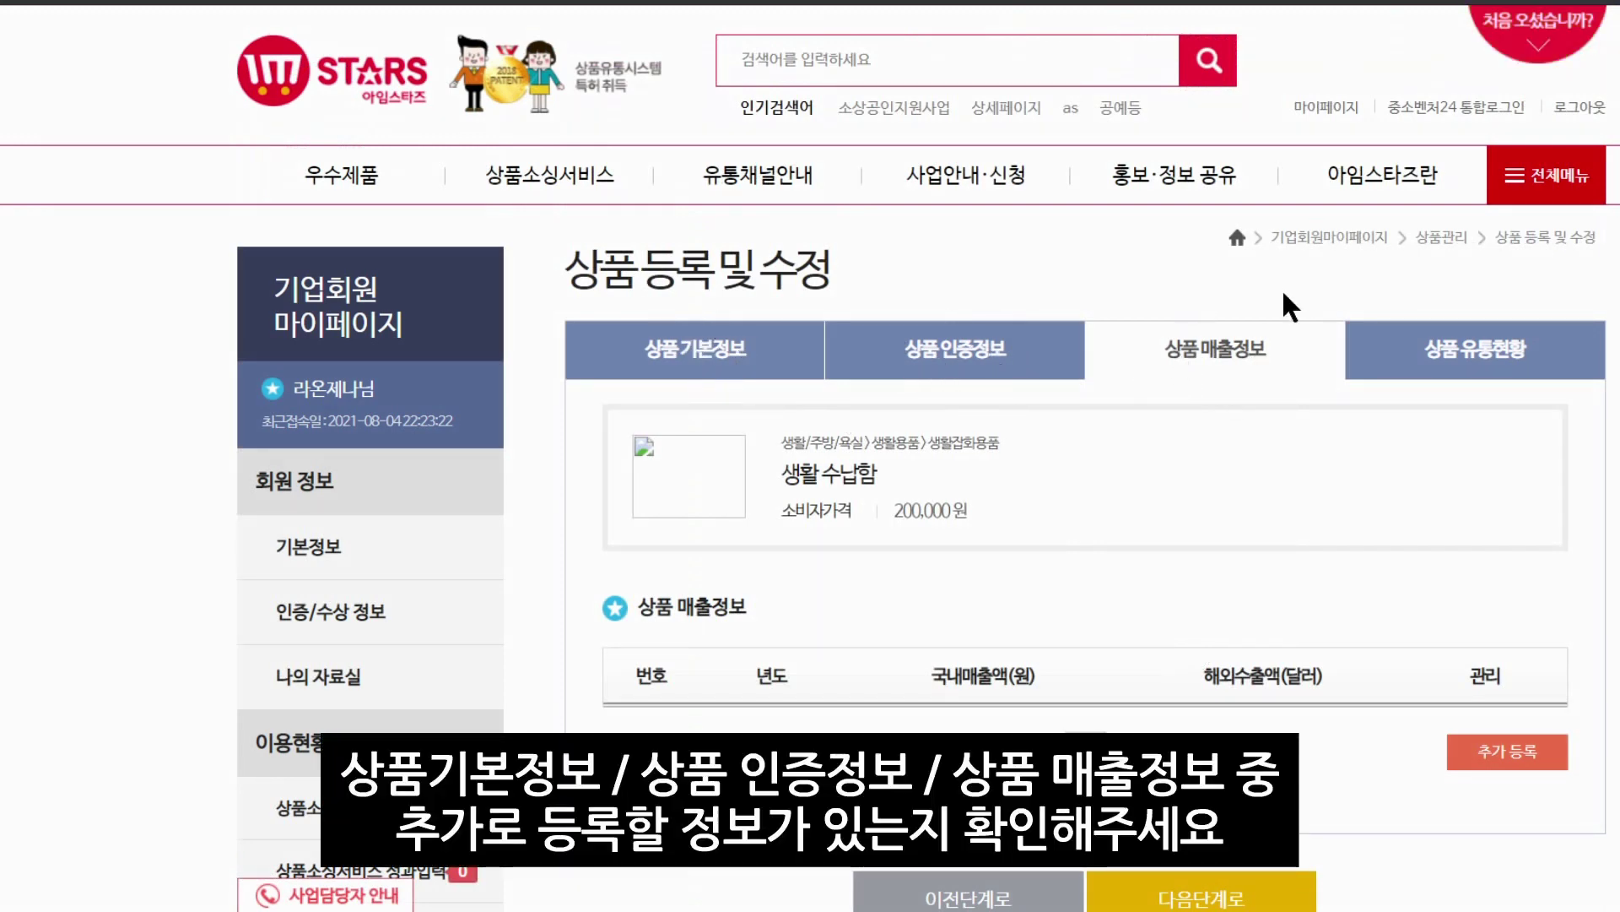
scroll(1279, 455, "down", 1)
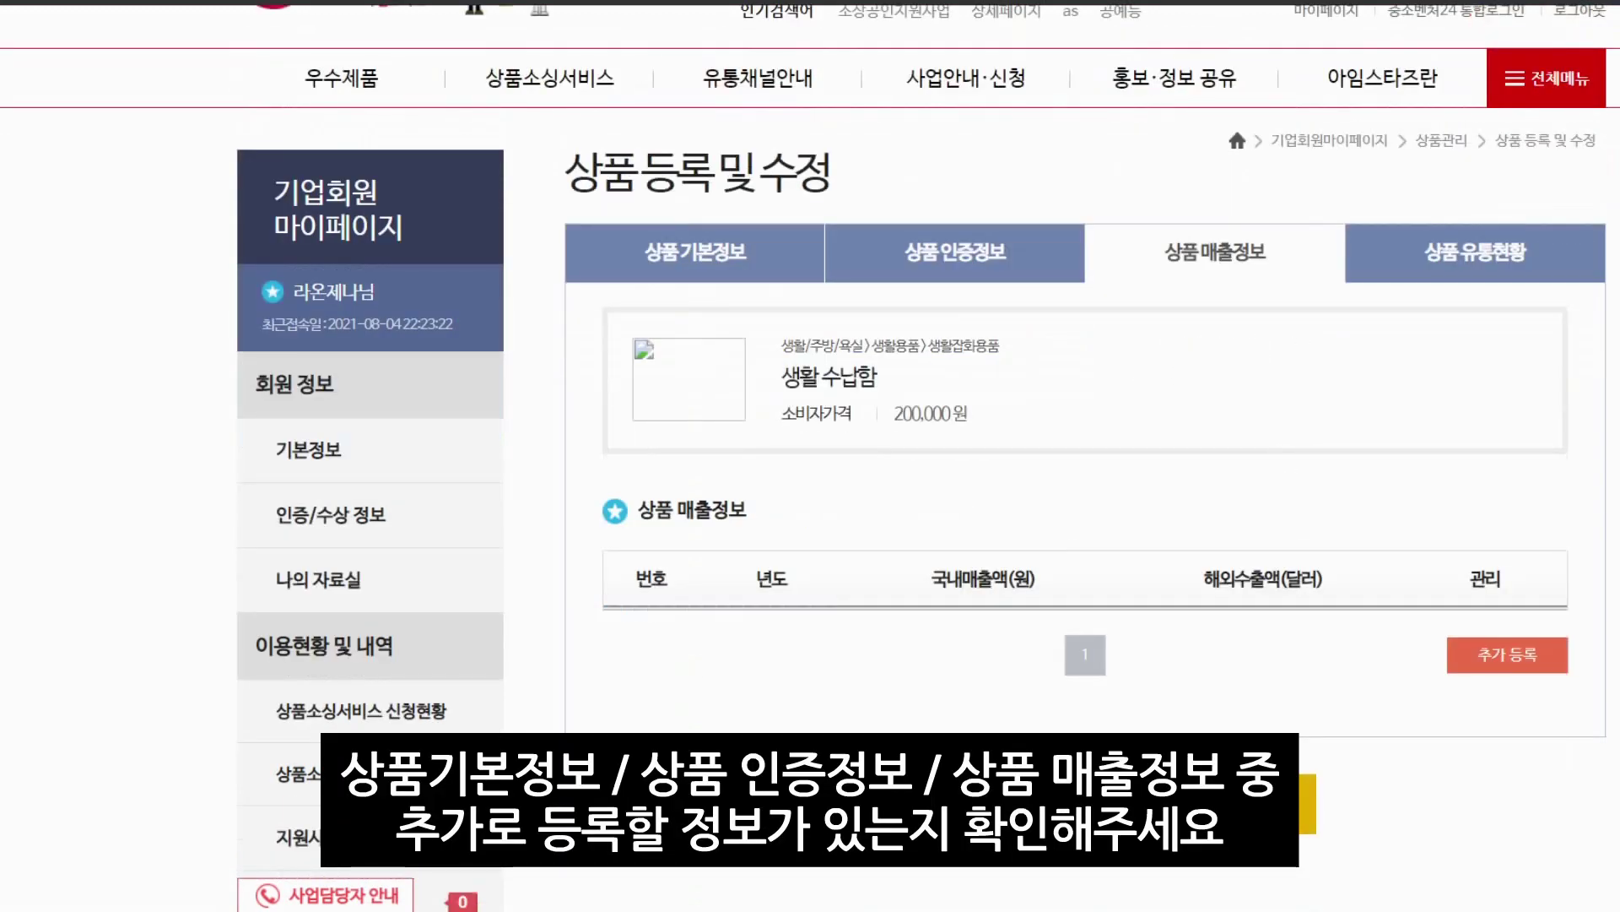
left_click(1202, 803)
scroll(1374, 501, "down", 4)
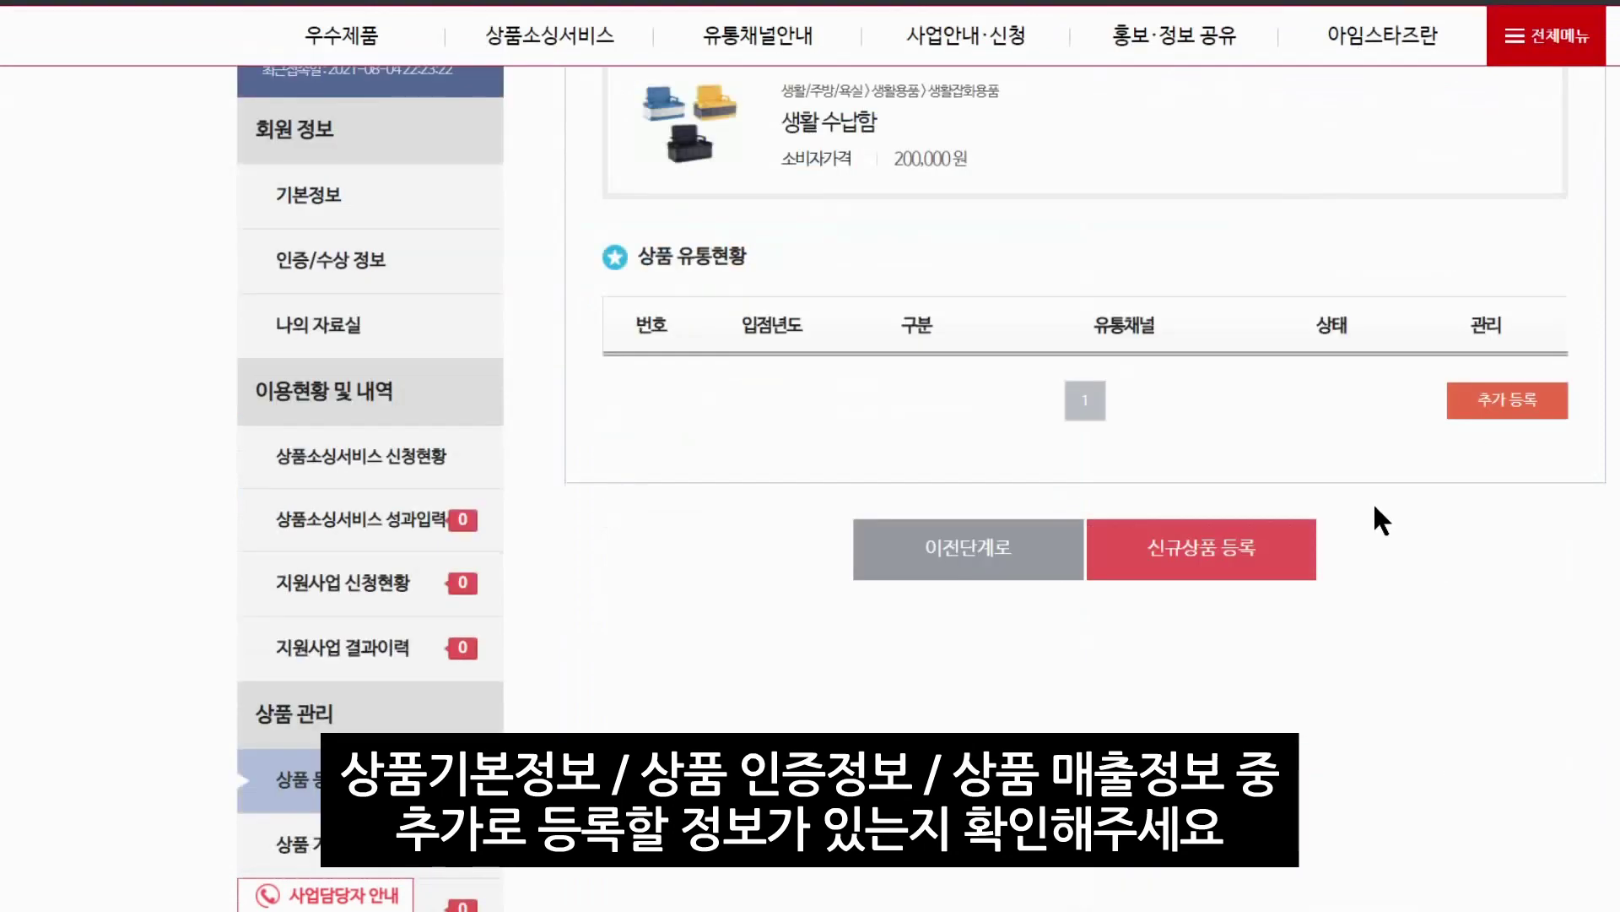
scroll(1453, 473, "up", 3)
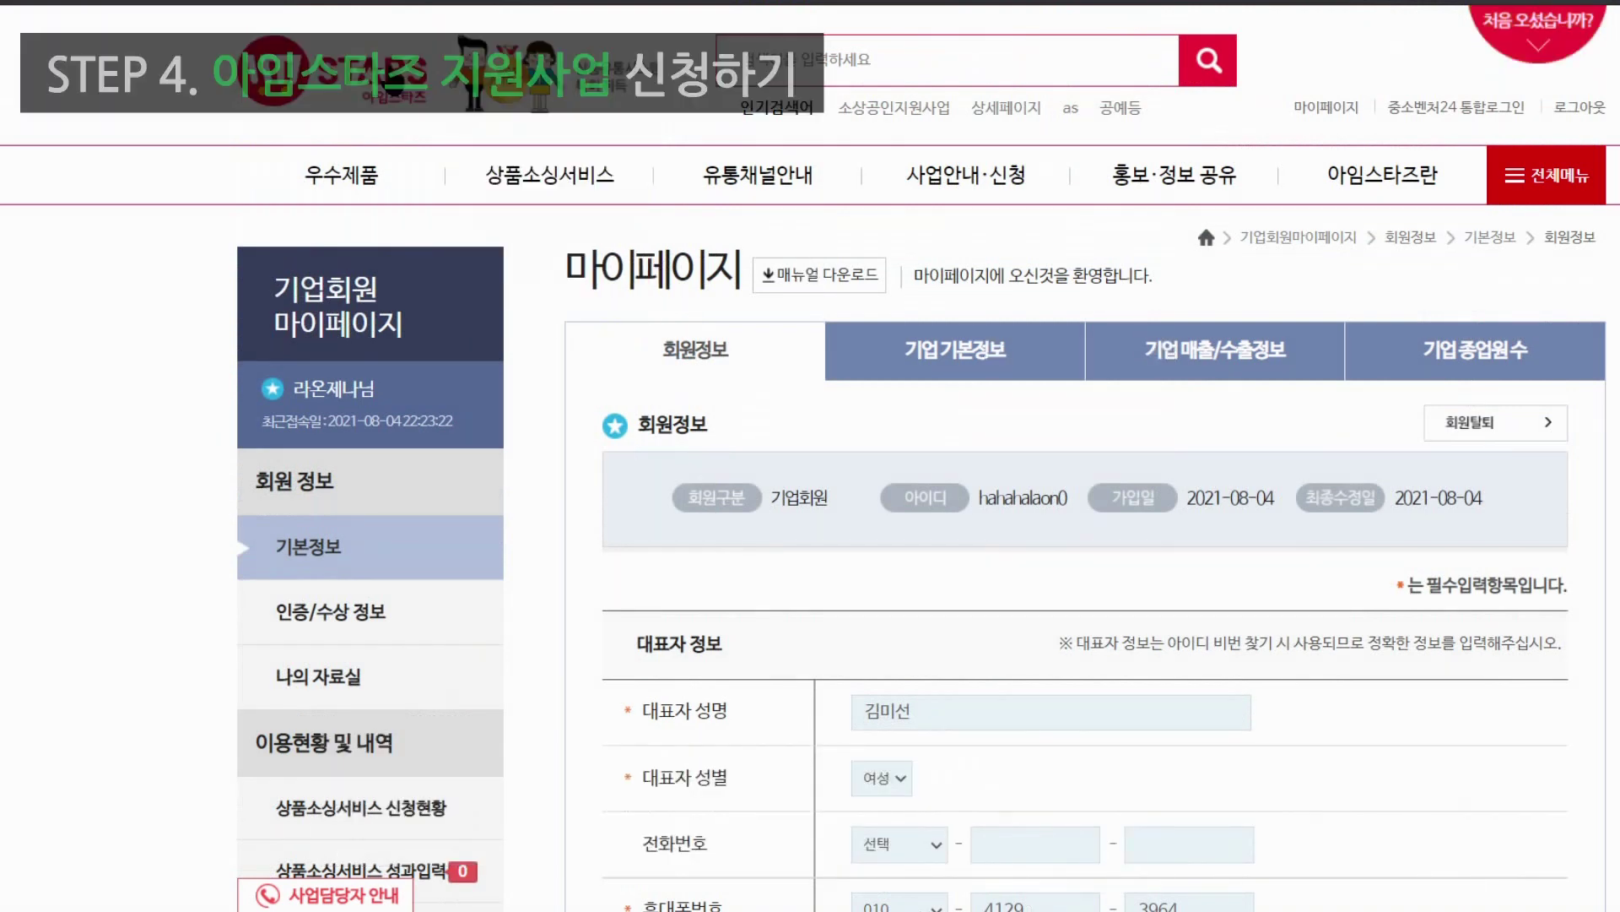
Under 사업신청 > 소상공인 지원사업, apply (신청하기) for (진출지원) 소상공인 온라인 입점지원
mouse_move(962, 173)
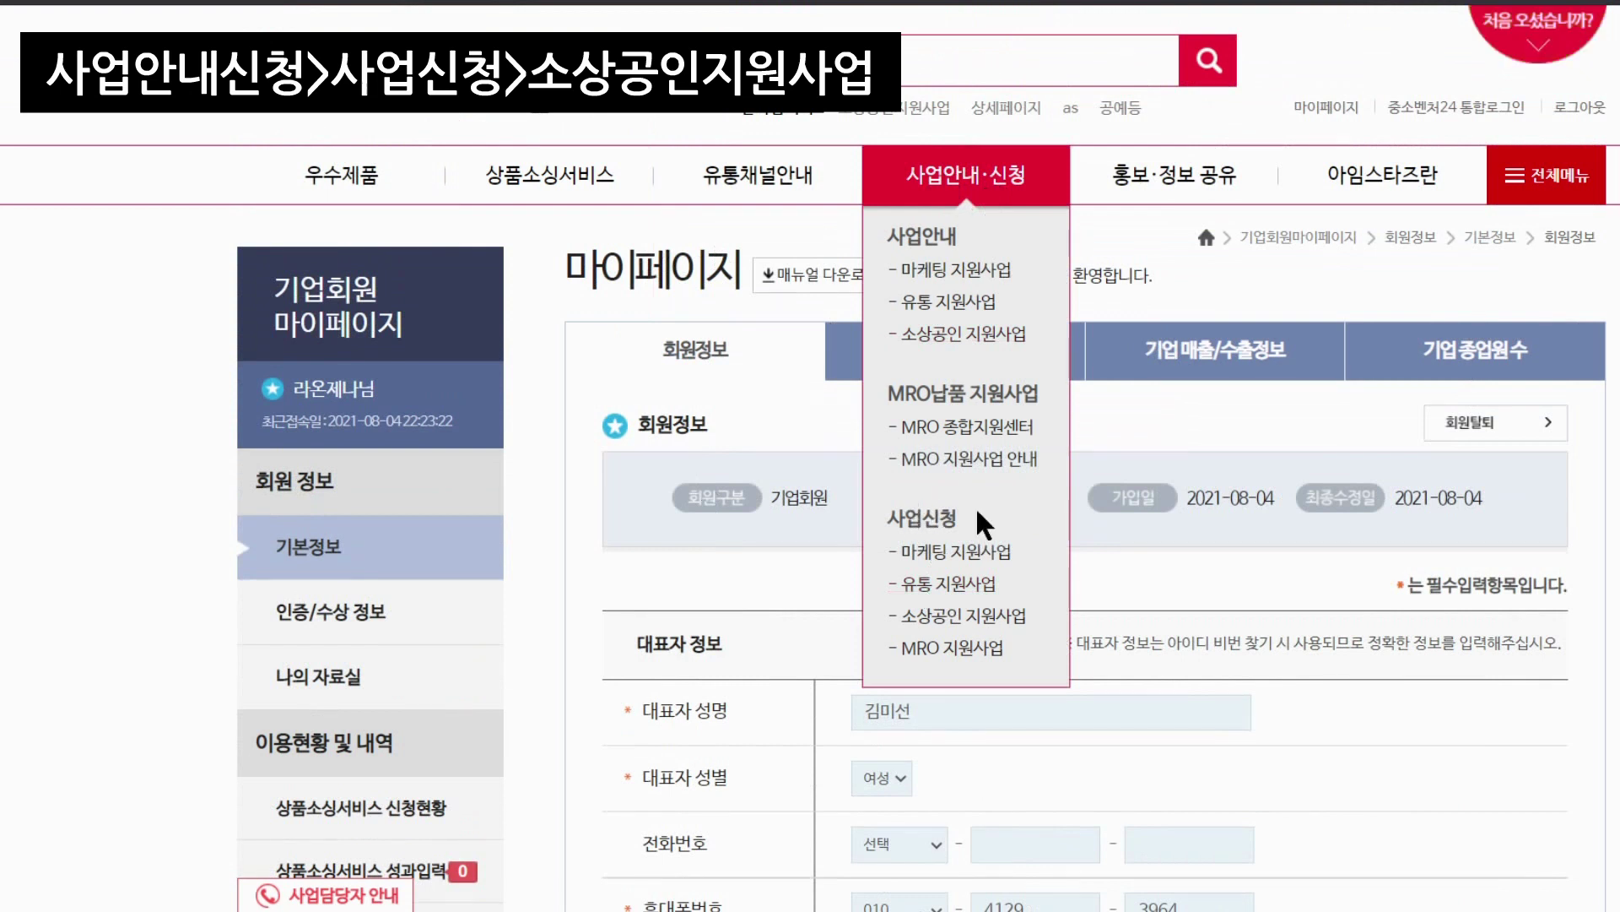
left_click(949, 625)
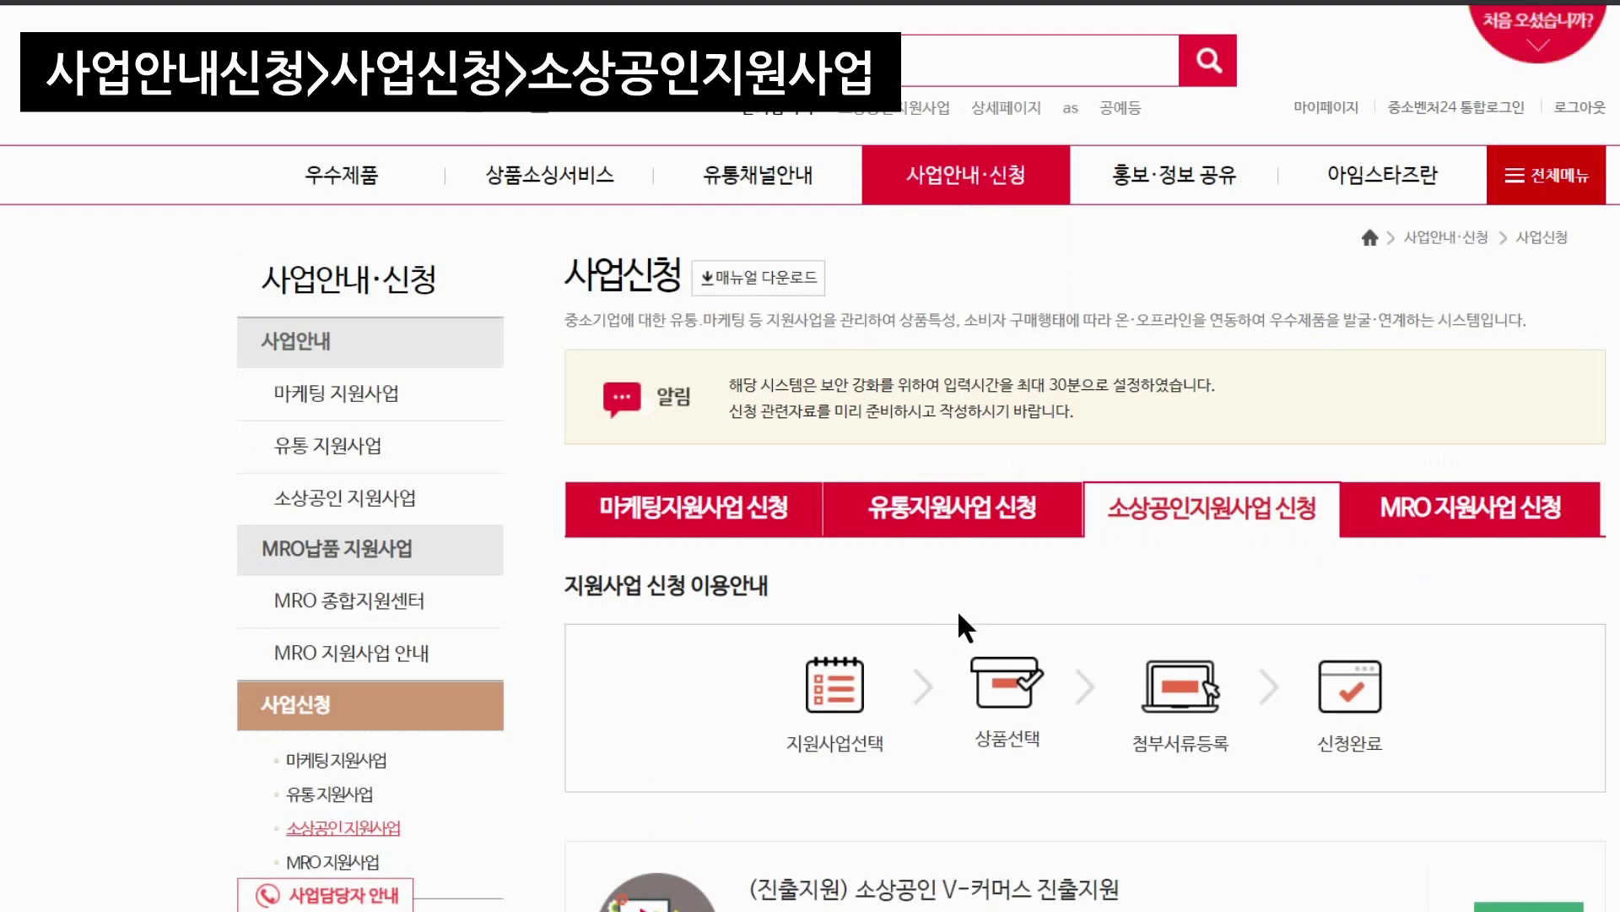
scroll(959, 616, "down", 10)
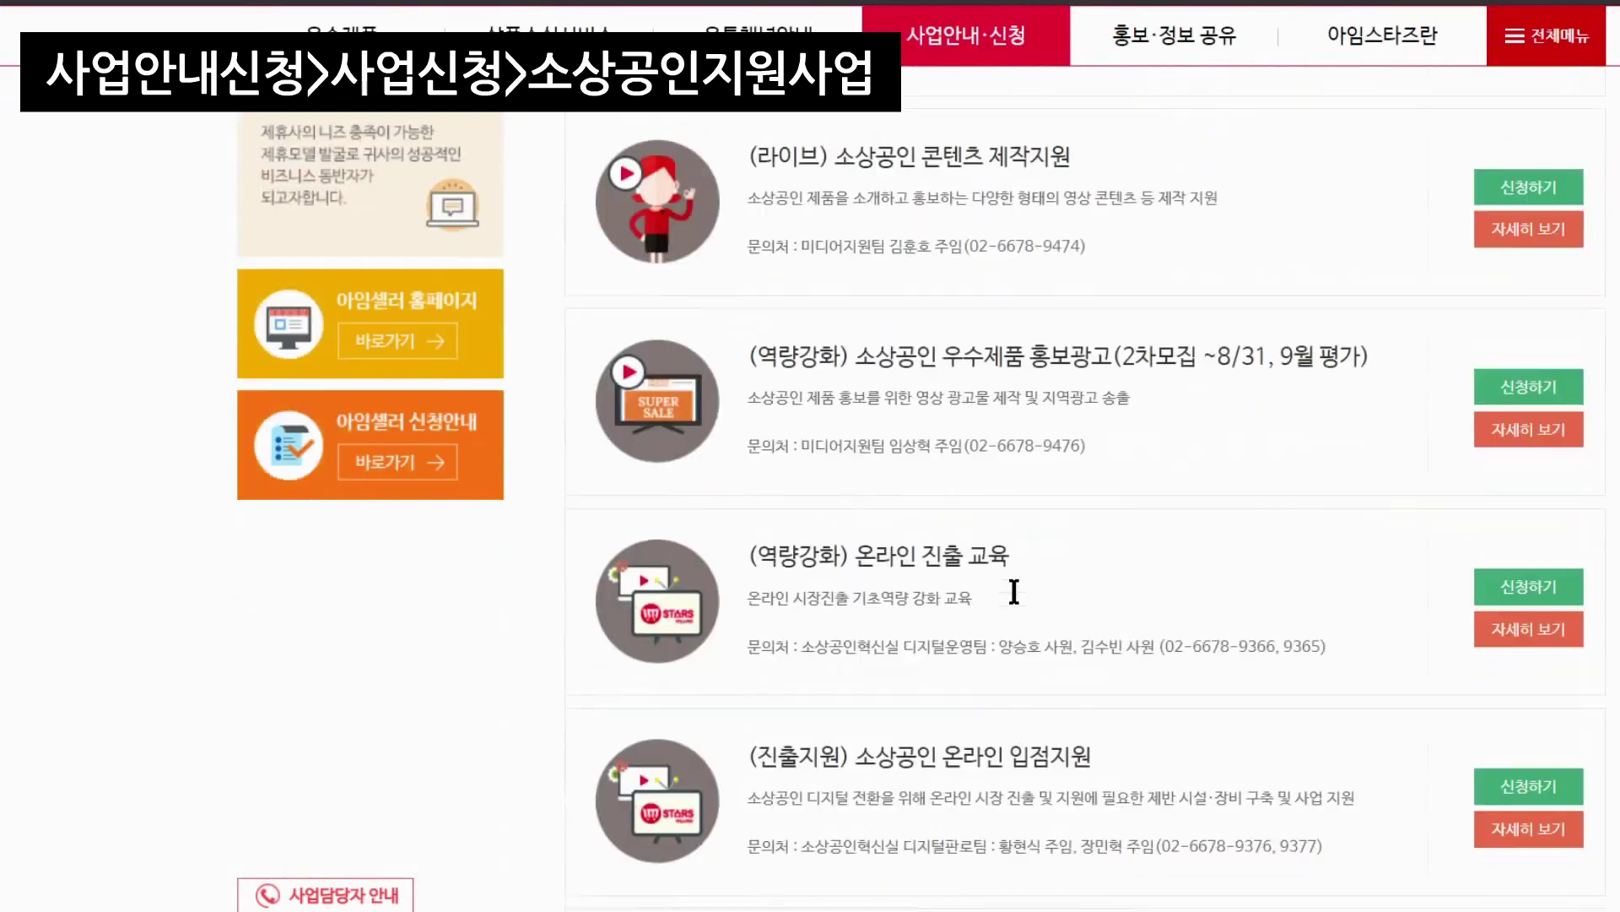
scroll(1033, 588, "down", 3)
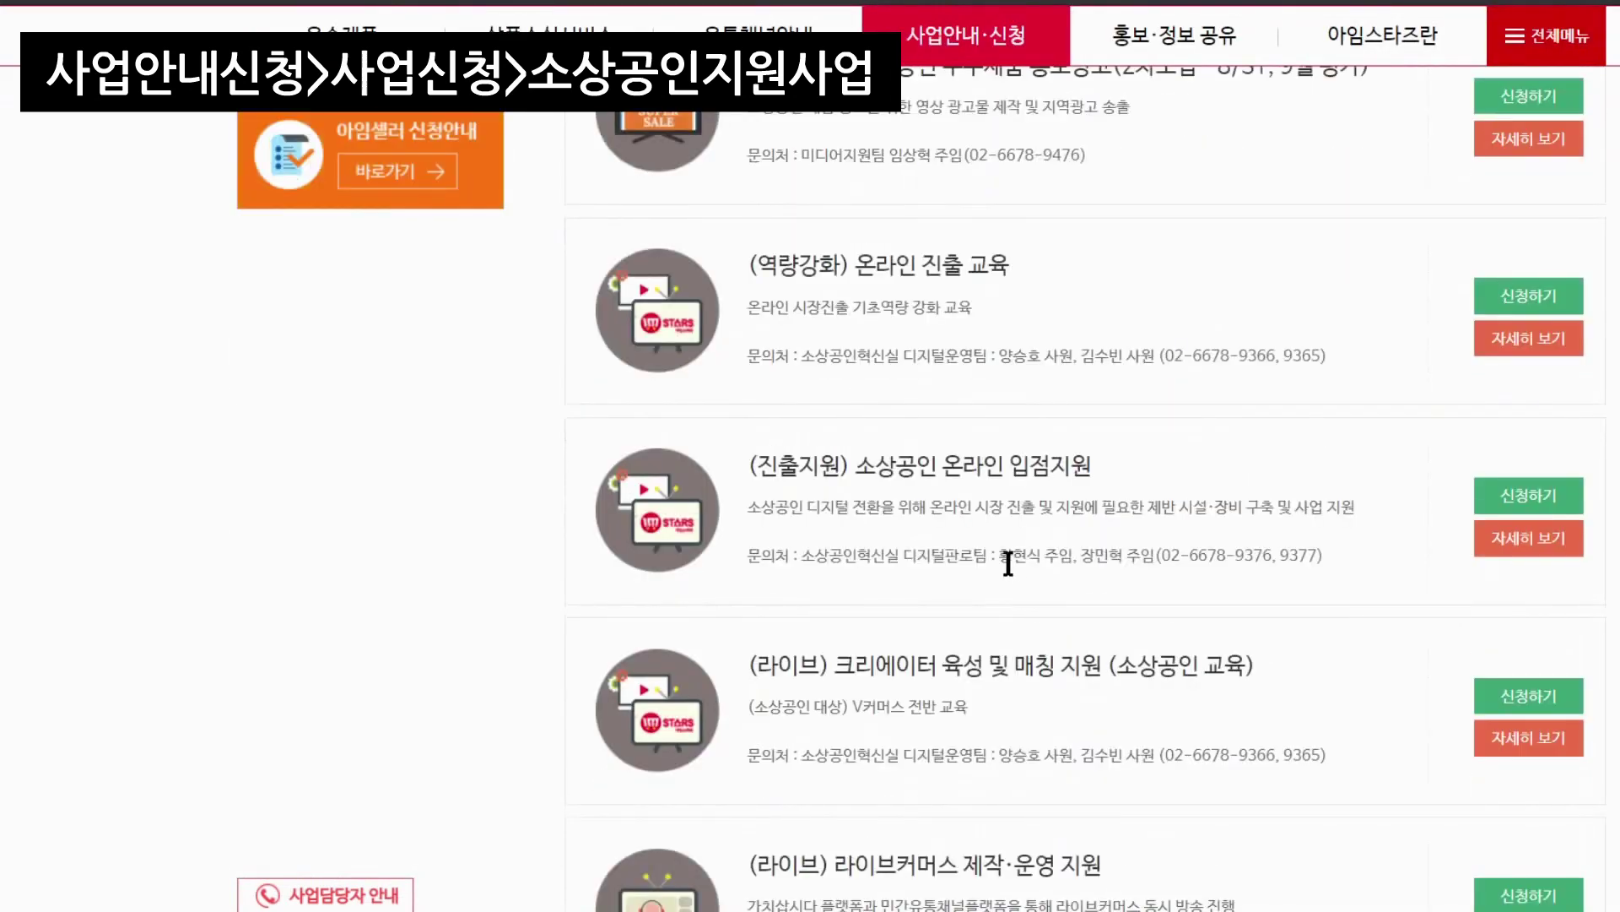
scroll(1008, 555, "up", 4)
scroll(1008, 555, "down", 6)
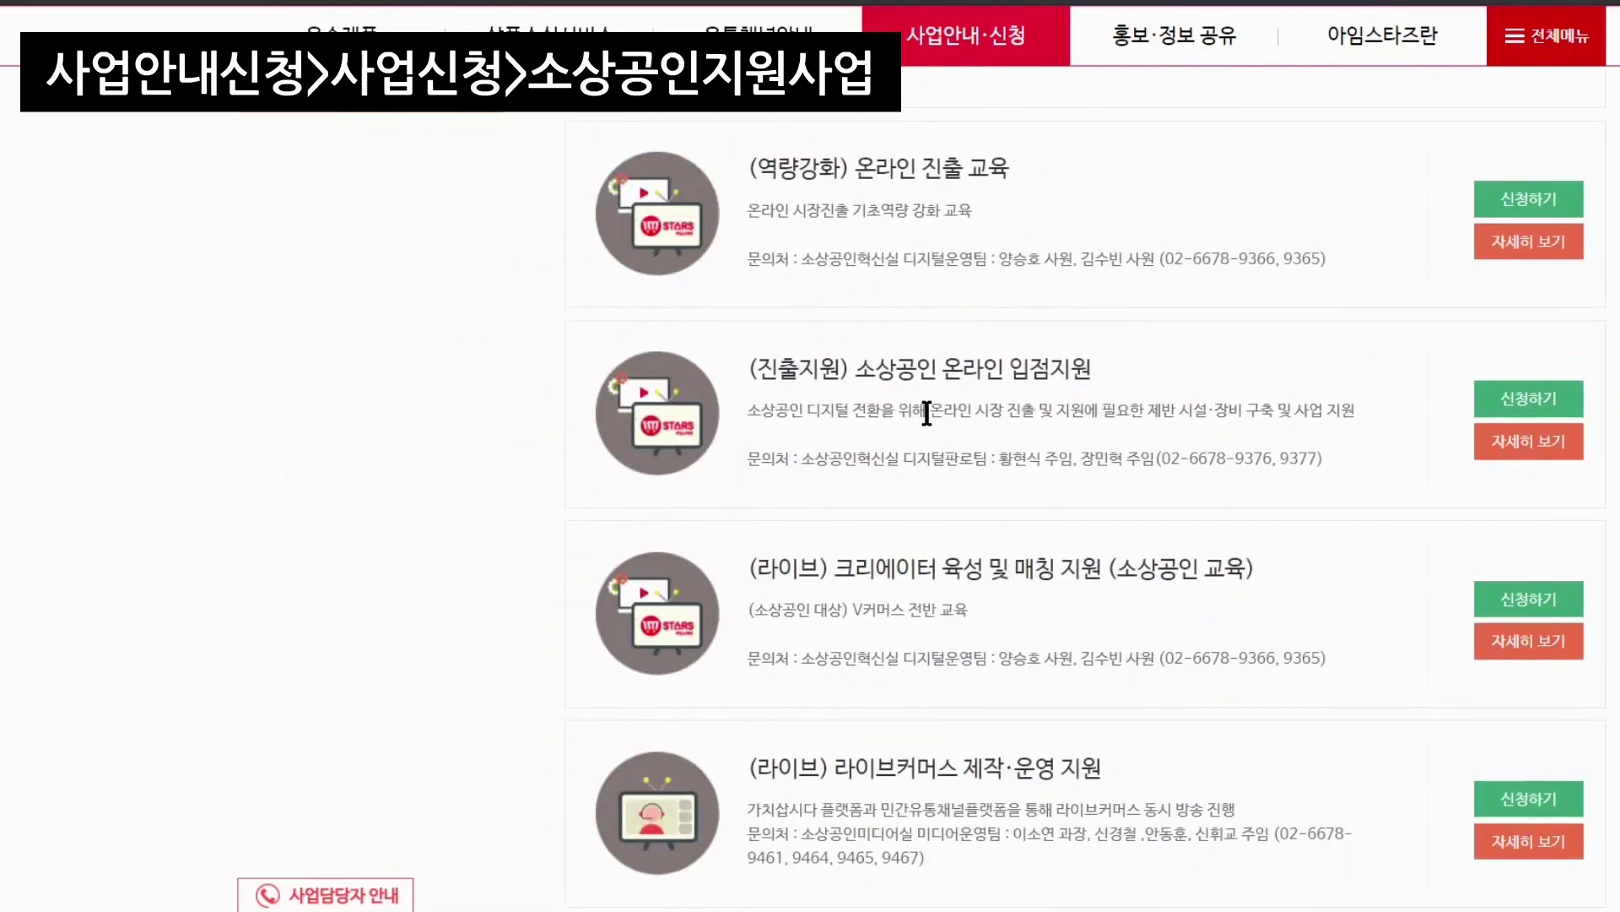
scroll(927, 413, "up", 5)
scroll(929, 422, "down", 2)
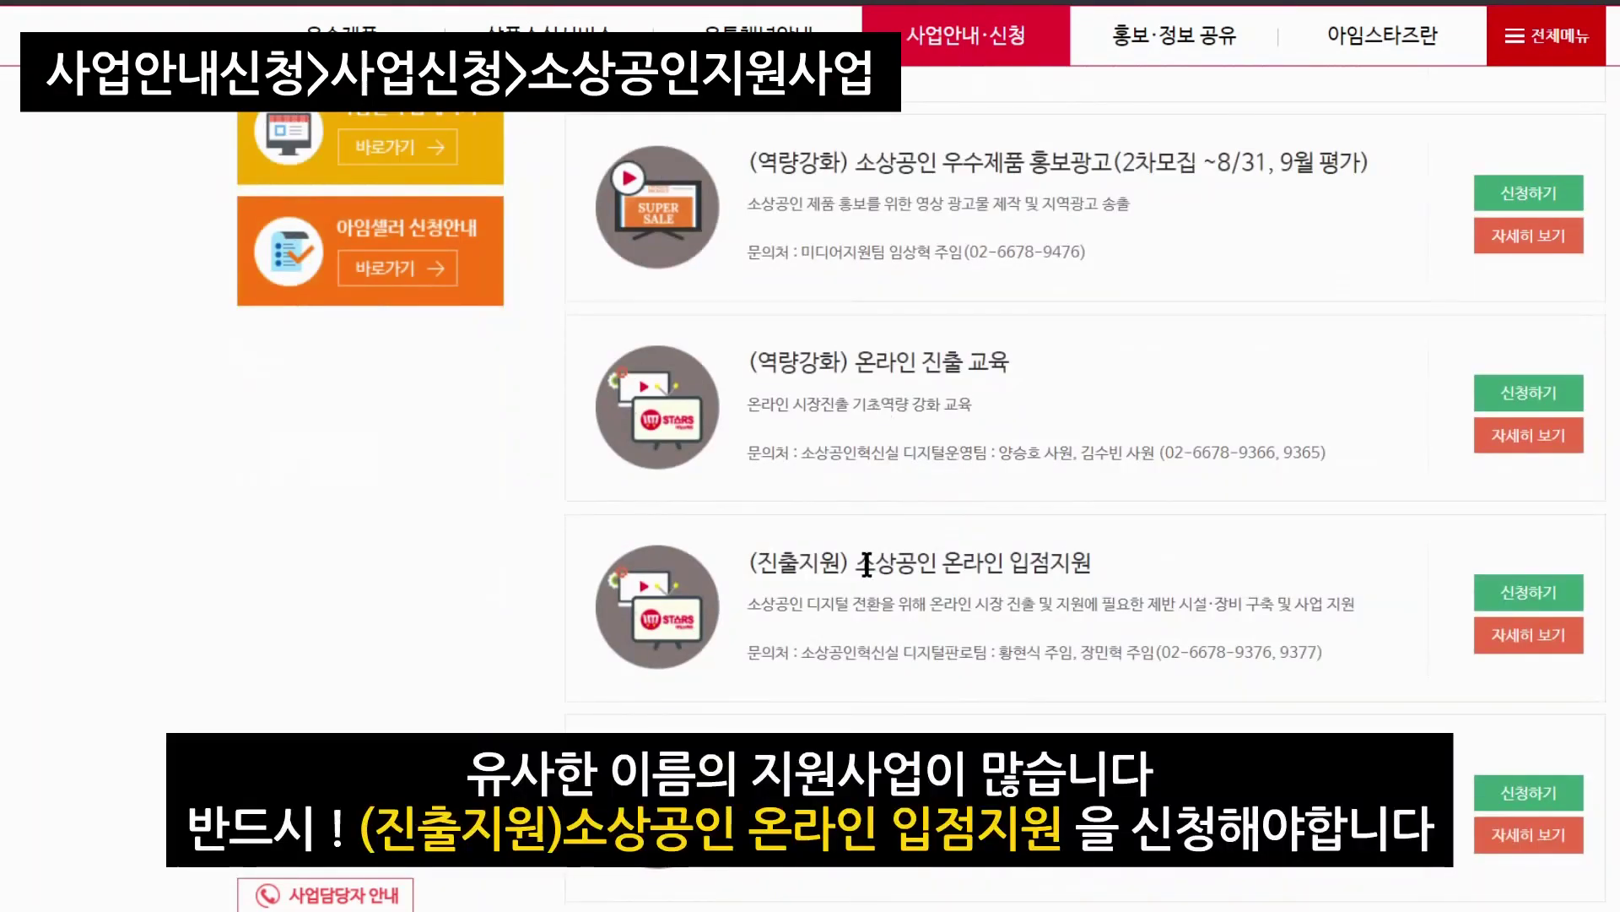
left_click_drag(858, 562, 1089, 562)
left_click(1088, 584)
left_click(1519, 591)
scroll(1153, 589, "down", 8)
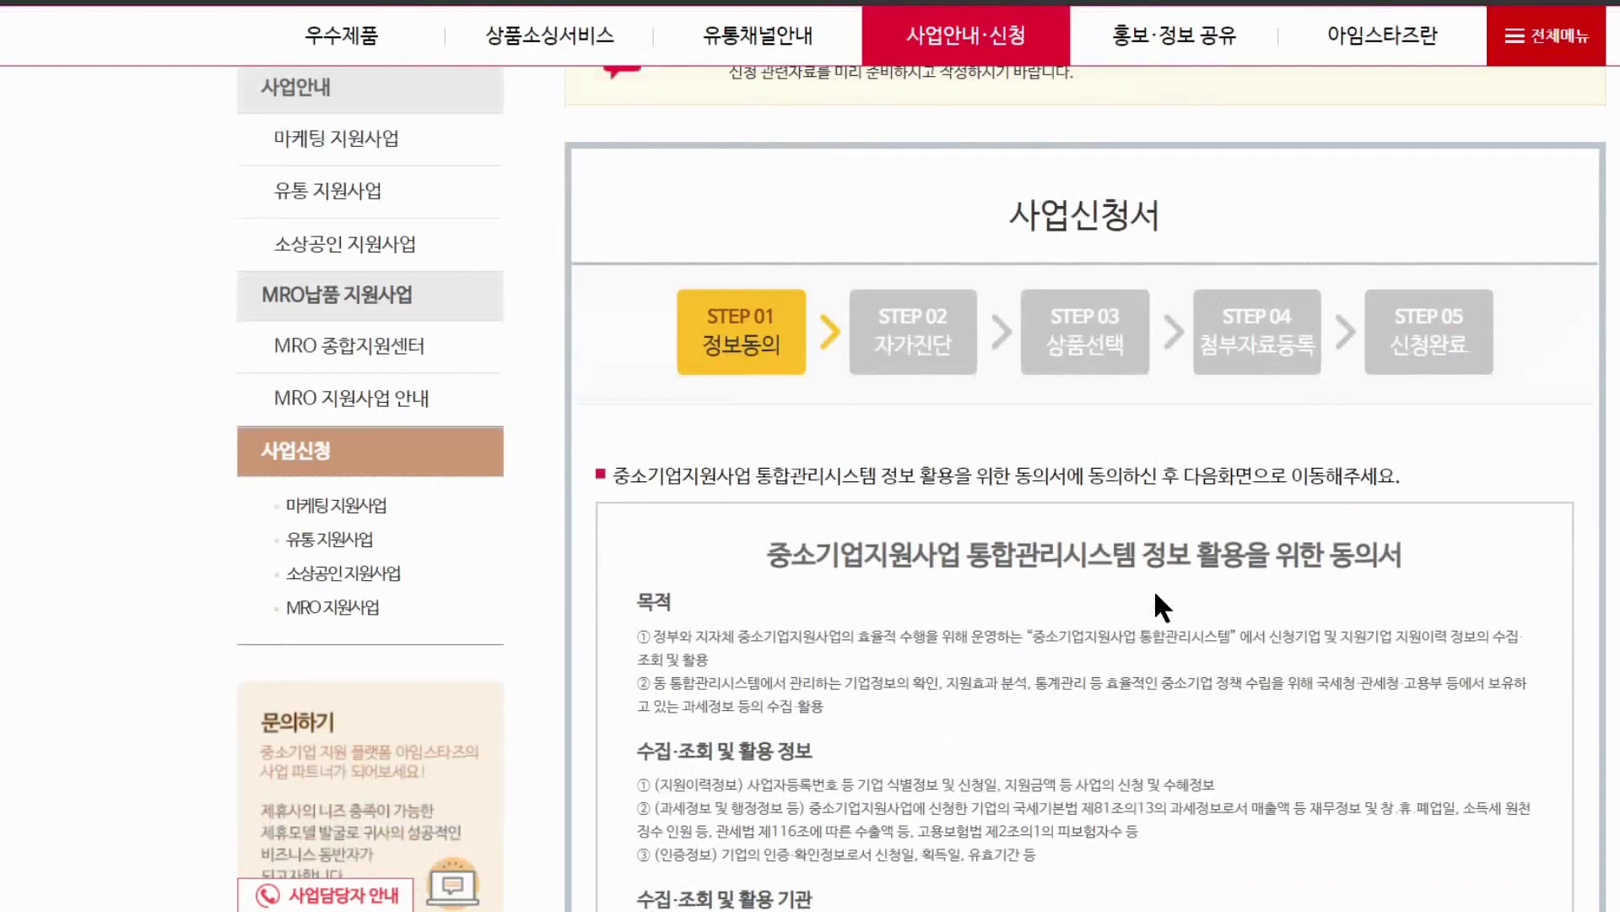
Agree (동의함) to sharing company information with third parties and continue to the survey
scroll(1153, 589, "up", 5)
scroll(1155, 590, "down", 10)
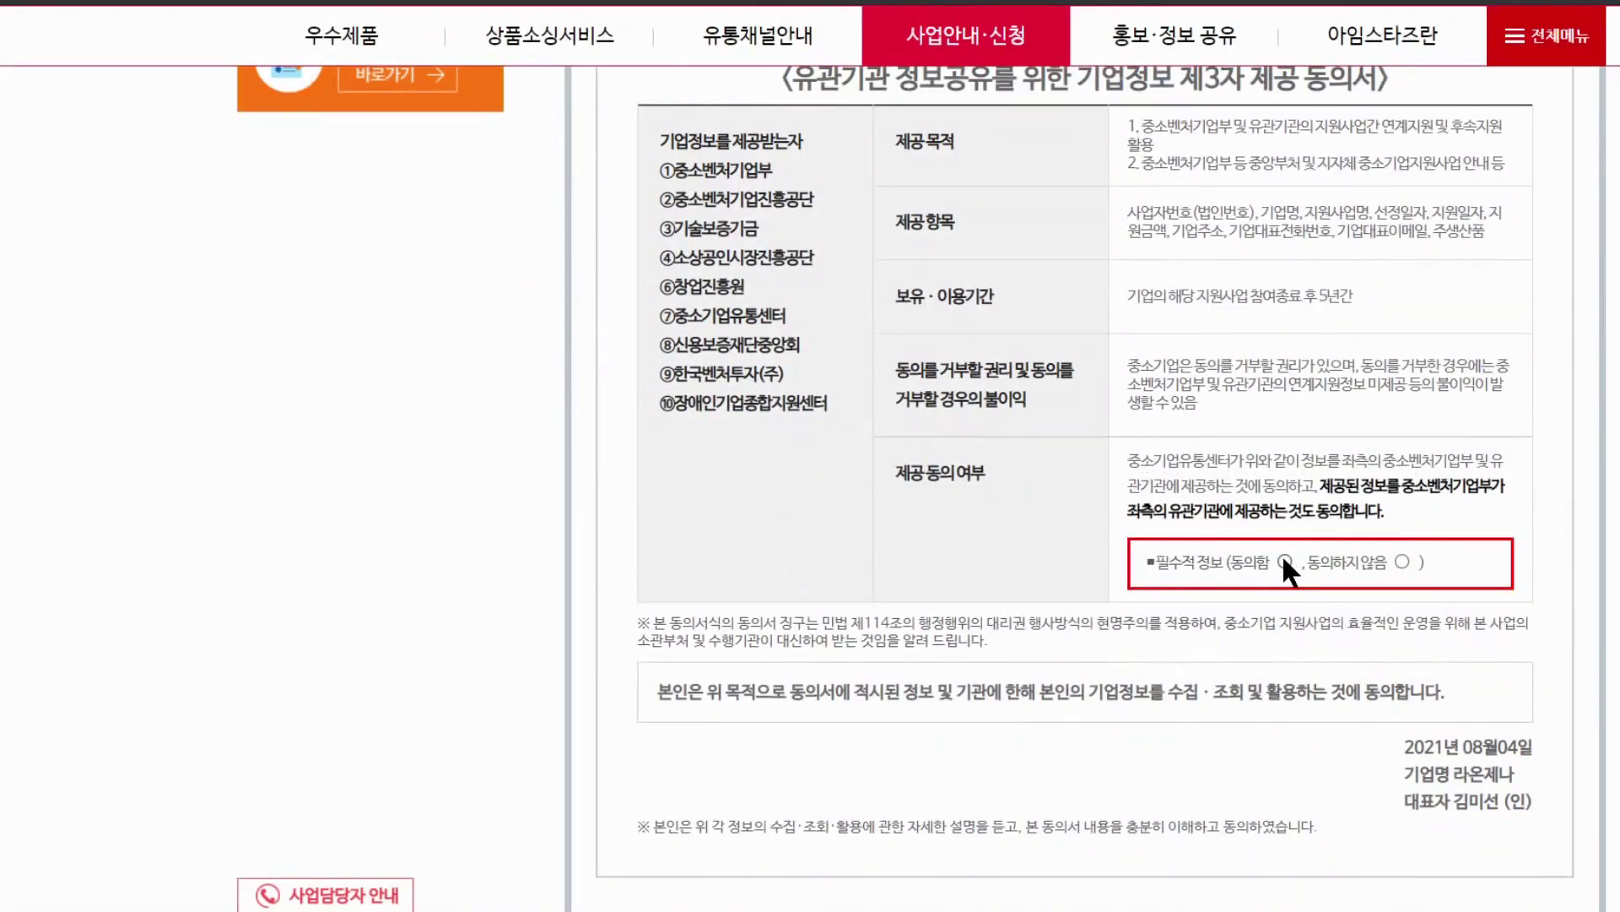
left_click(1285, 562)
scroll(1284, 625, "down", 3)
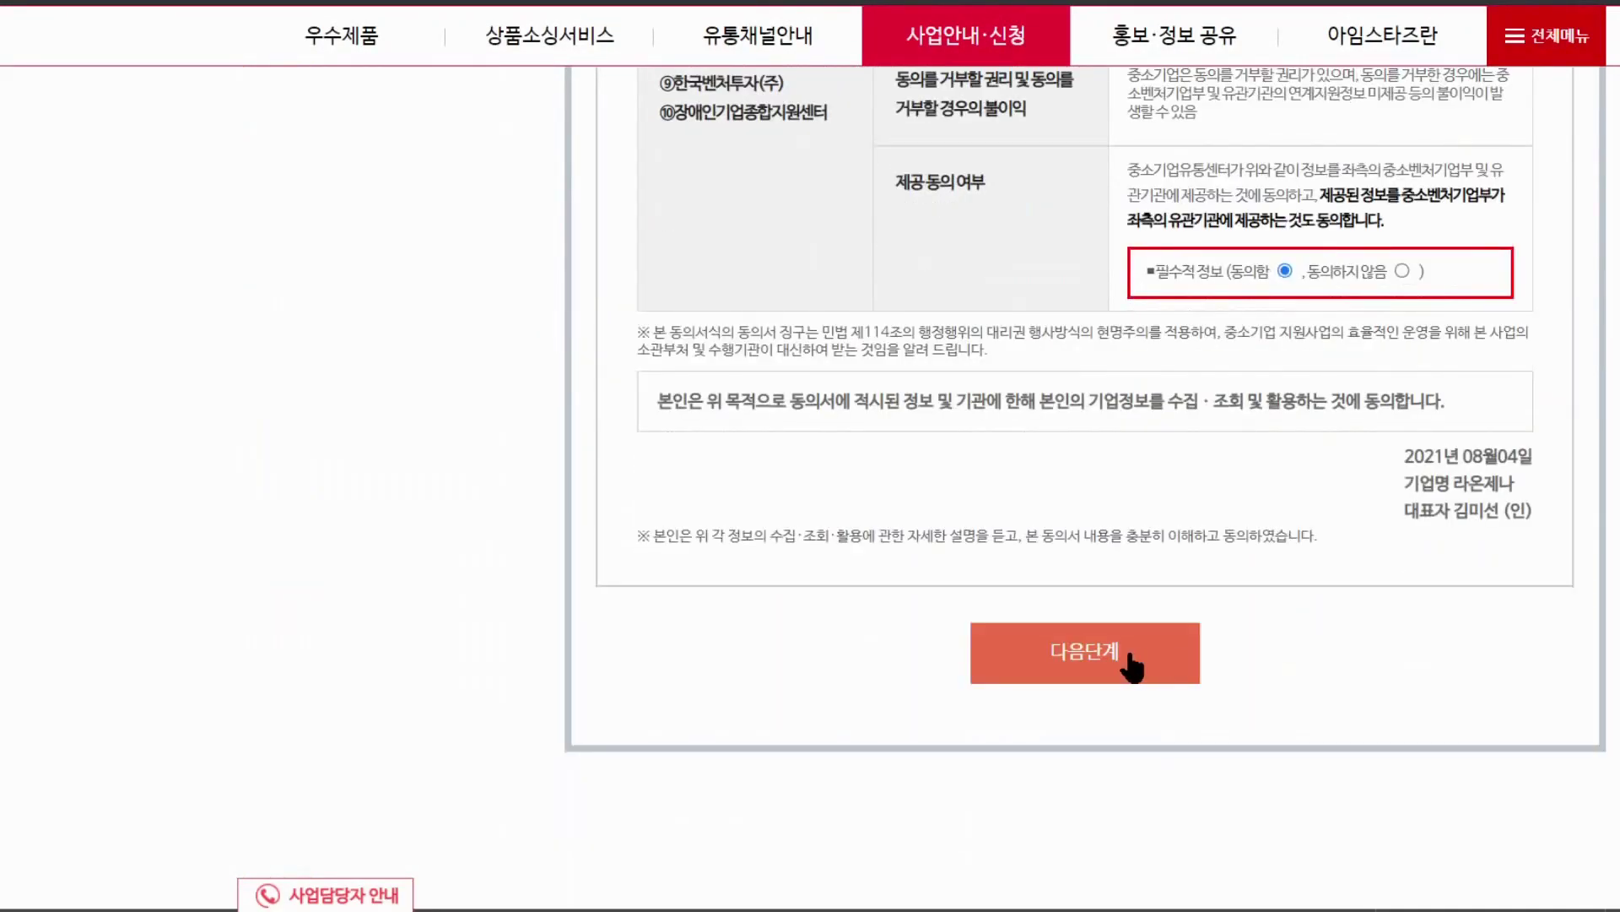
left_click(1087, 652)
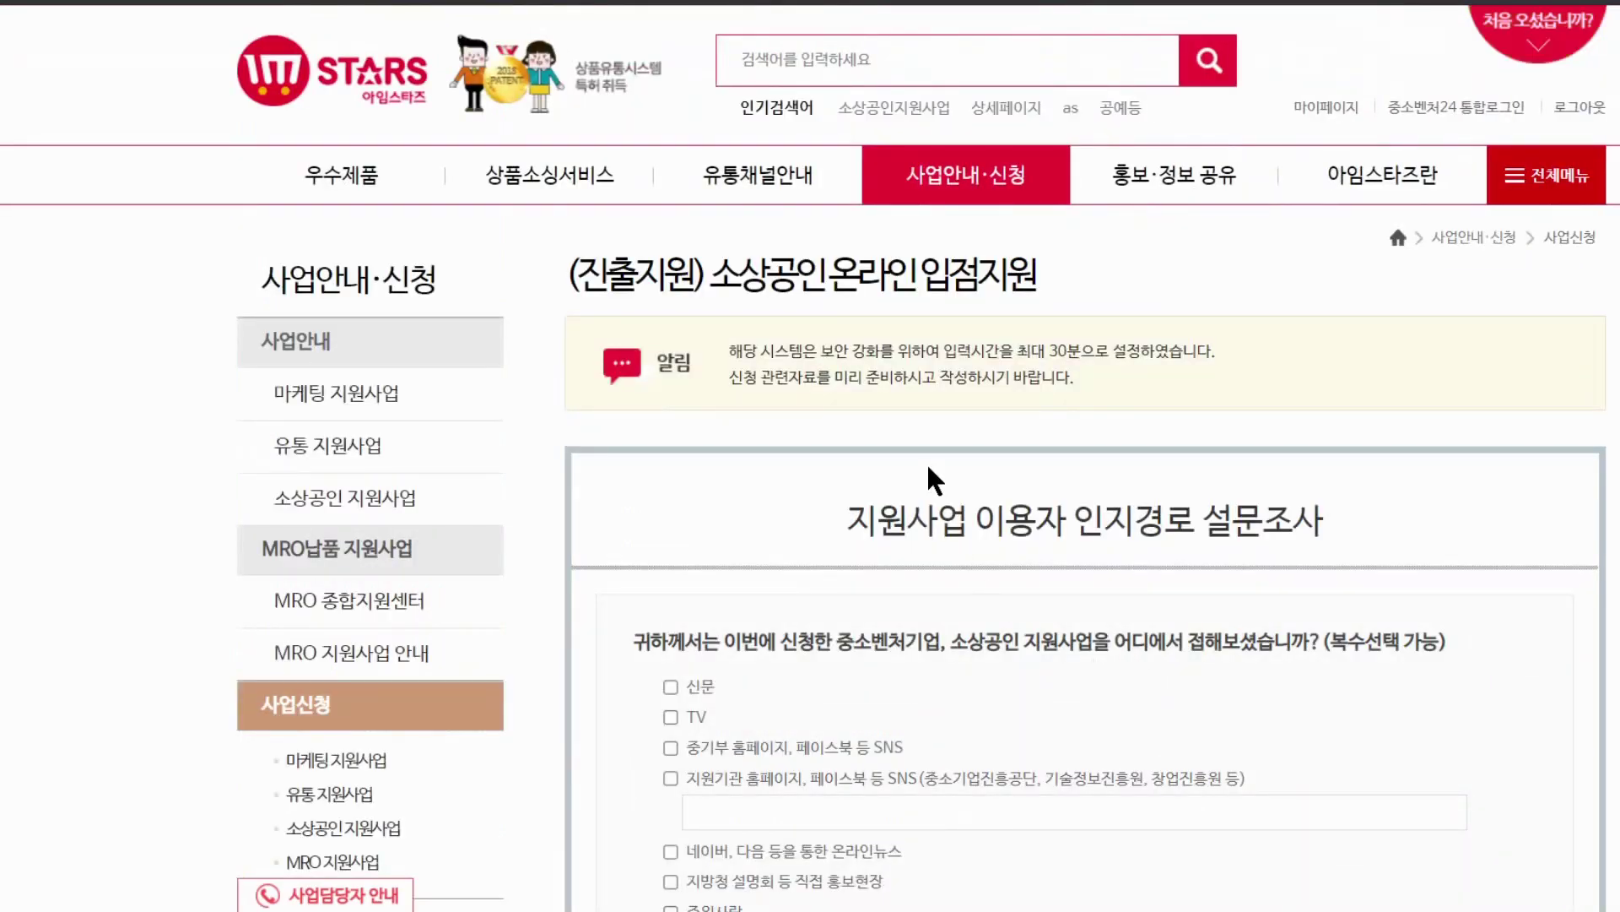
Answer the awareness survey with 기타, source '지앤지커머스(도매꾹)', and submit it
scroll(980, 469, "down", 1)
scroll(1086, 469, "down", 4)
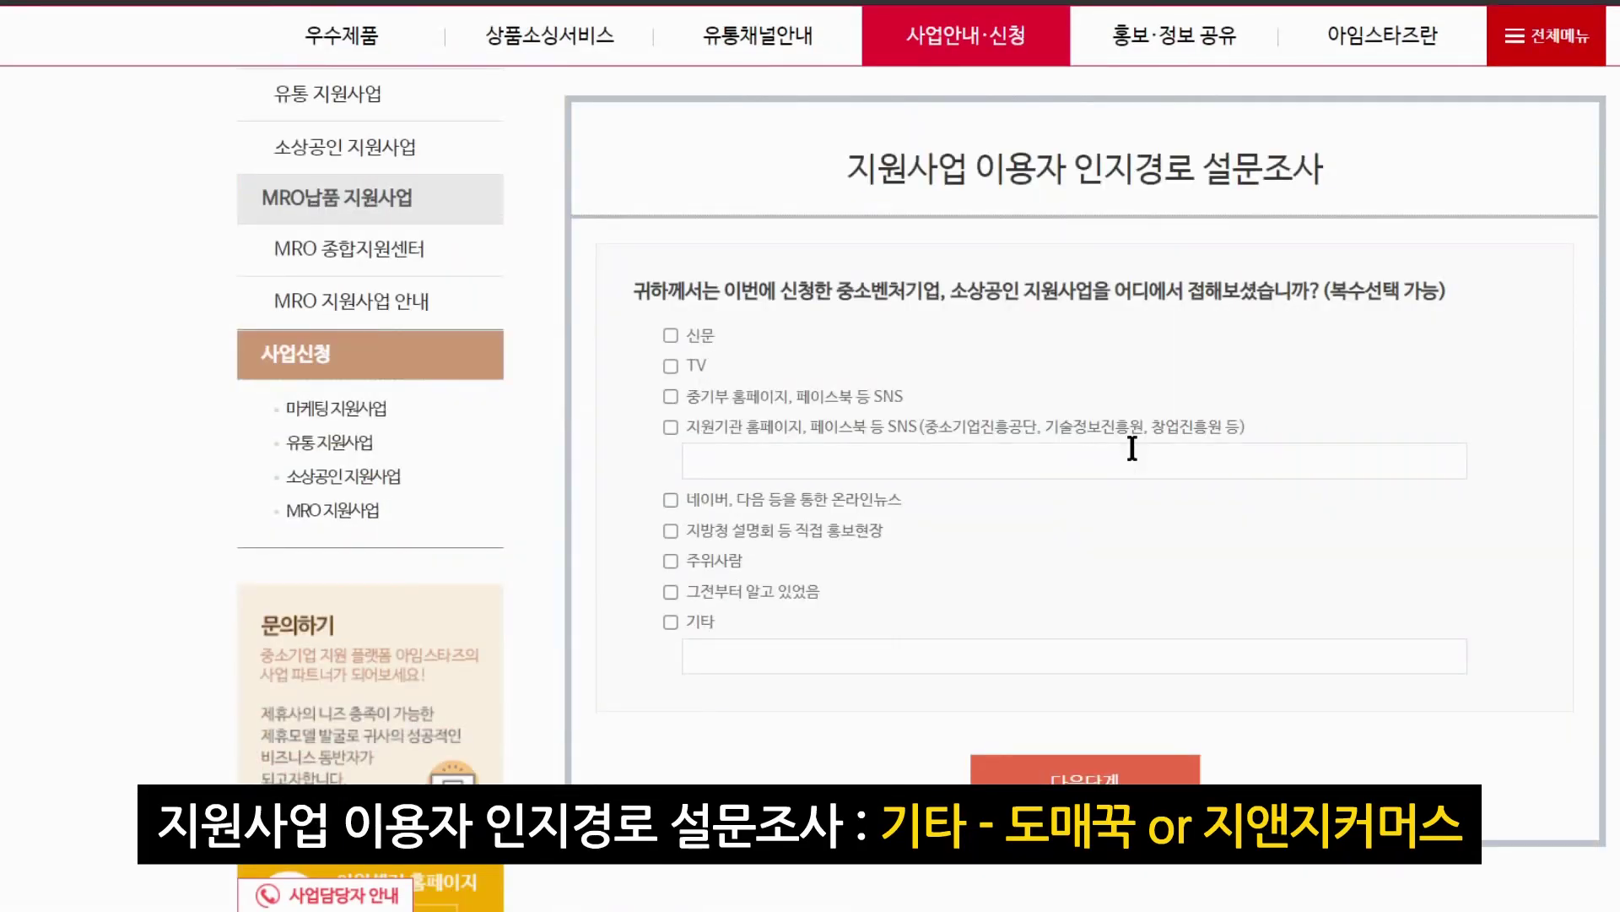
scroll(1146, 305, "up", 3)
scroll(1117, 373, "down", 4)
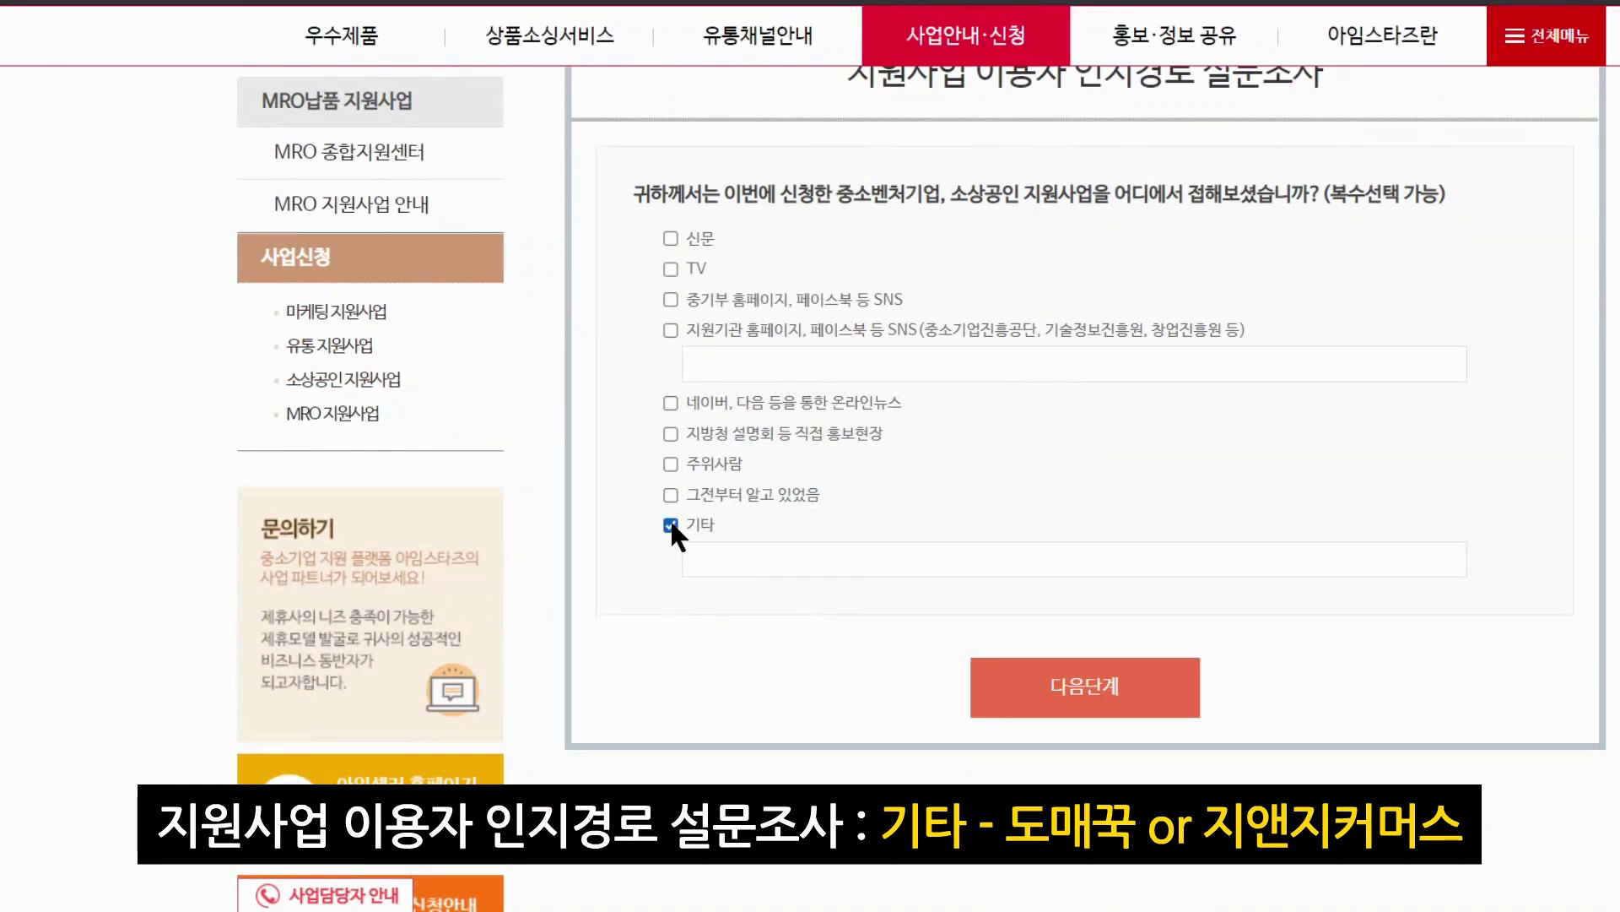
left_click(713, 554)
type("지앤지커머")
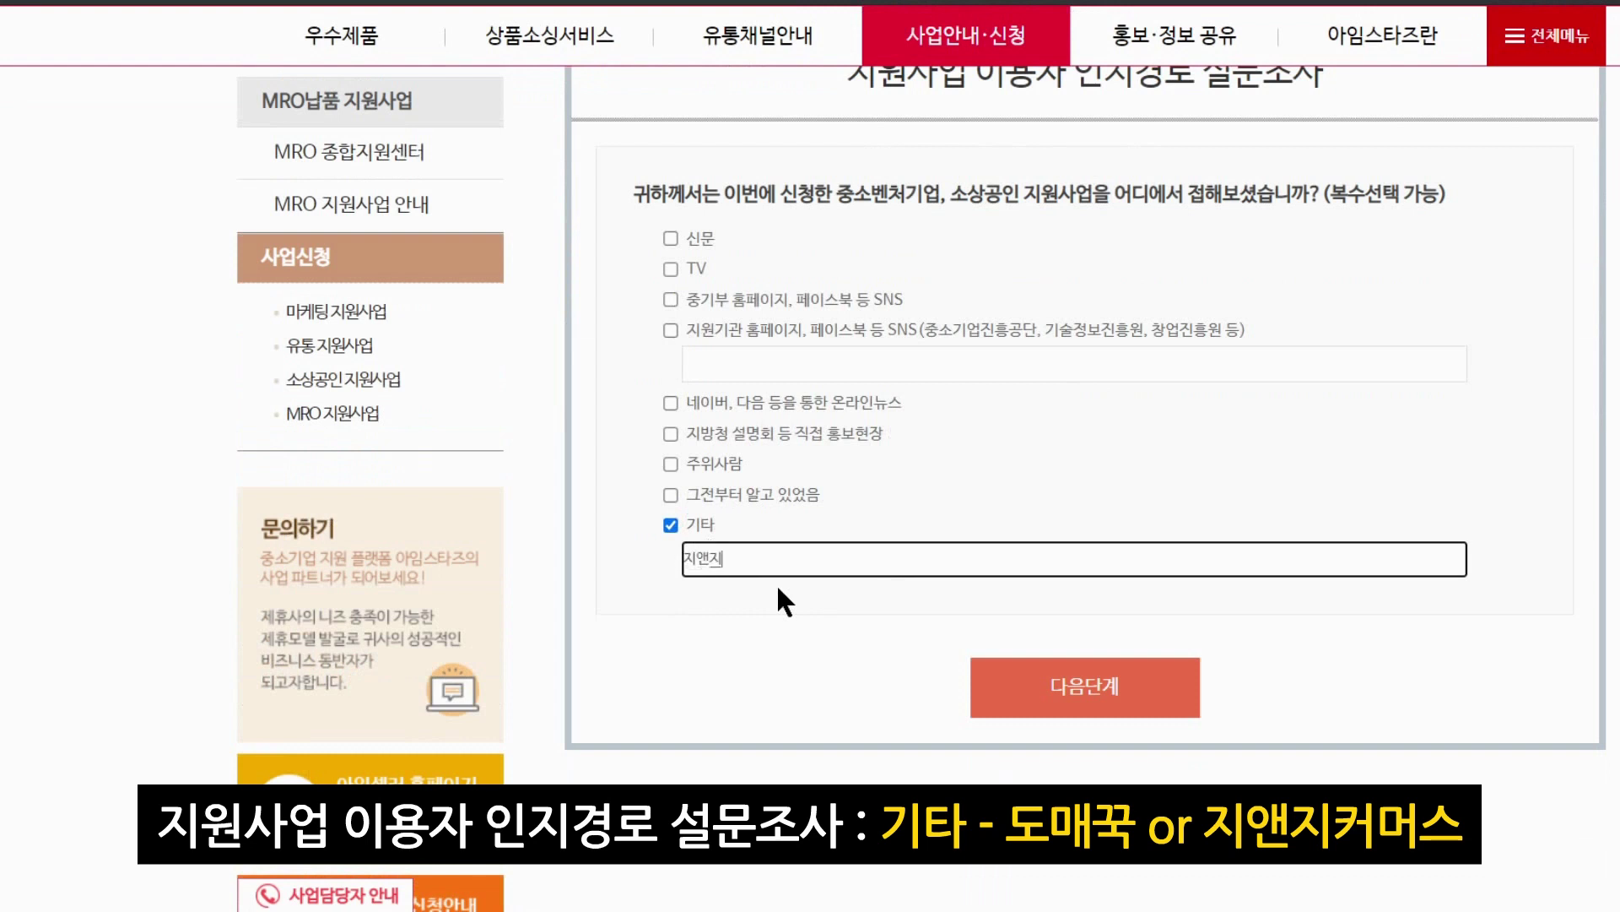
type("스(도매꾹")
left_click(1065, 694)
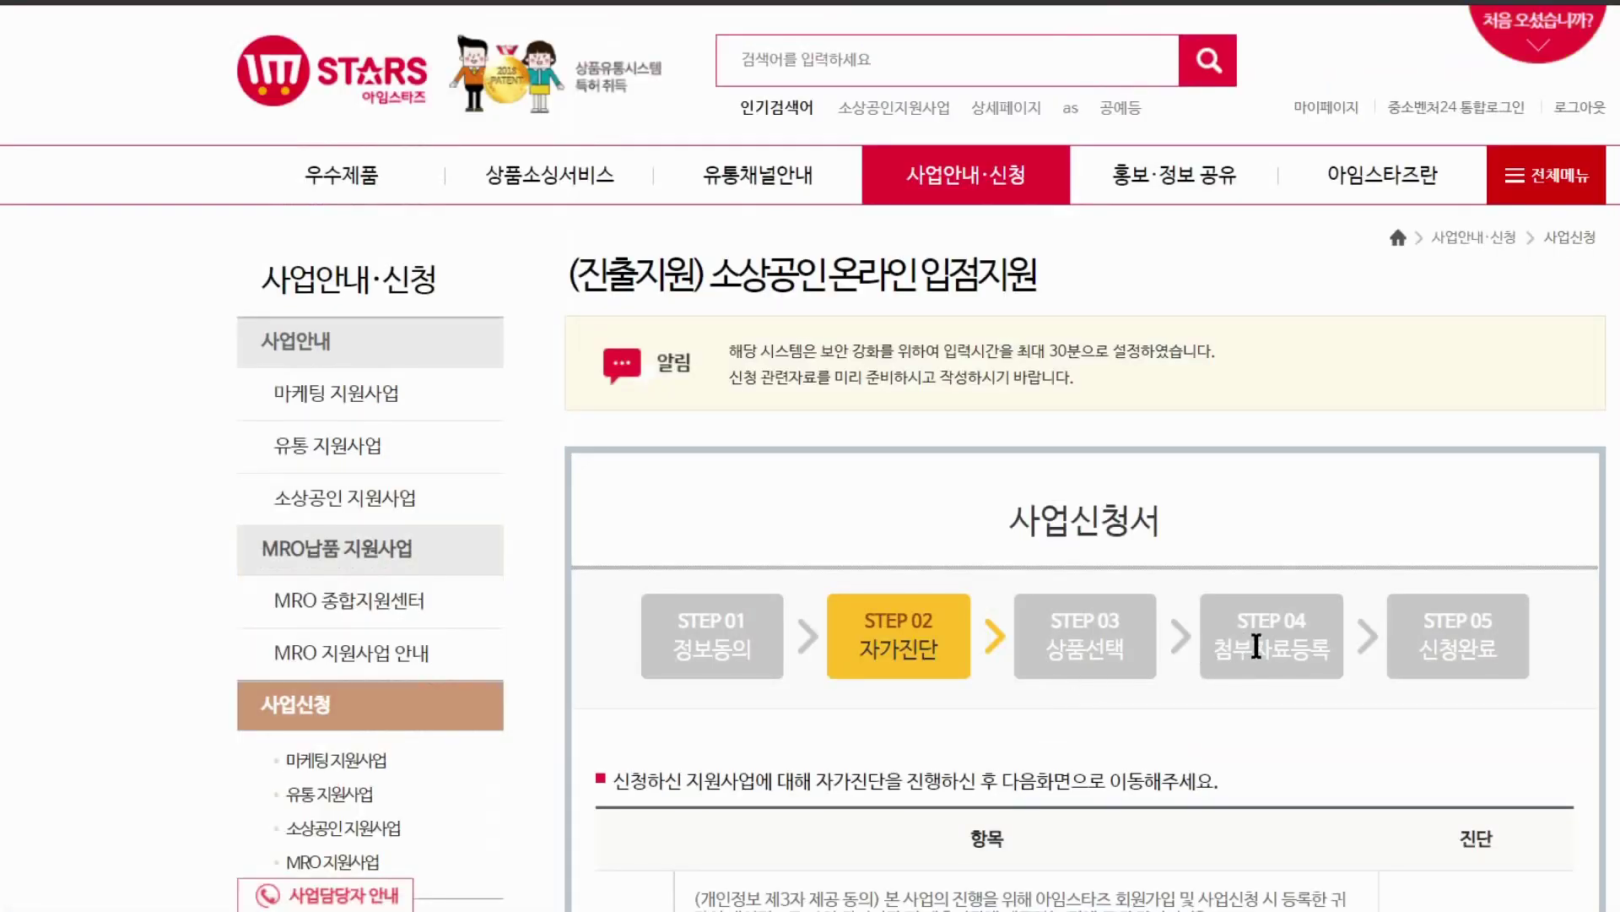
Answer Yes to the information-sharing question, submit the self-check, and acknowledge the eligibility alert
scroll(1257, 646, "down", 4)
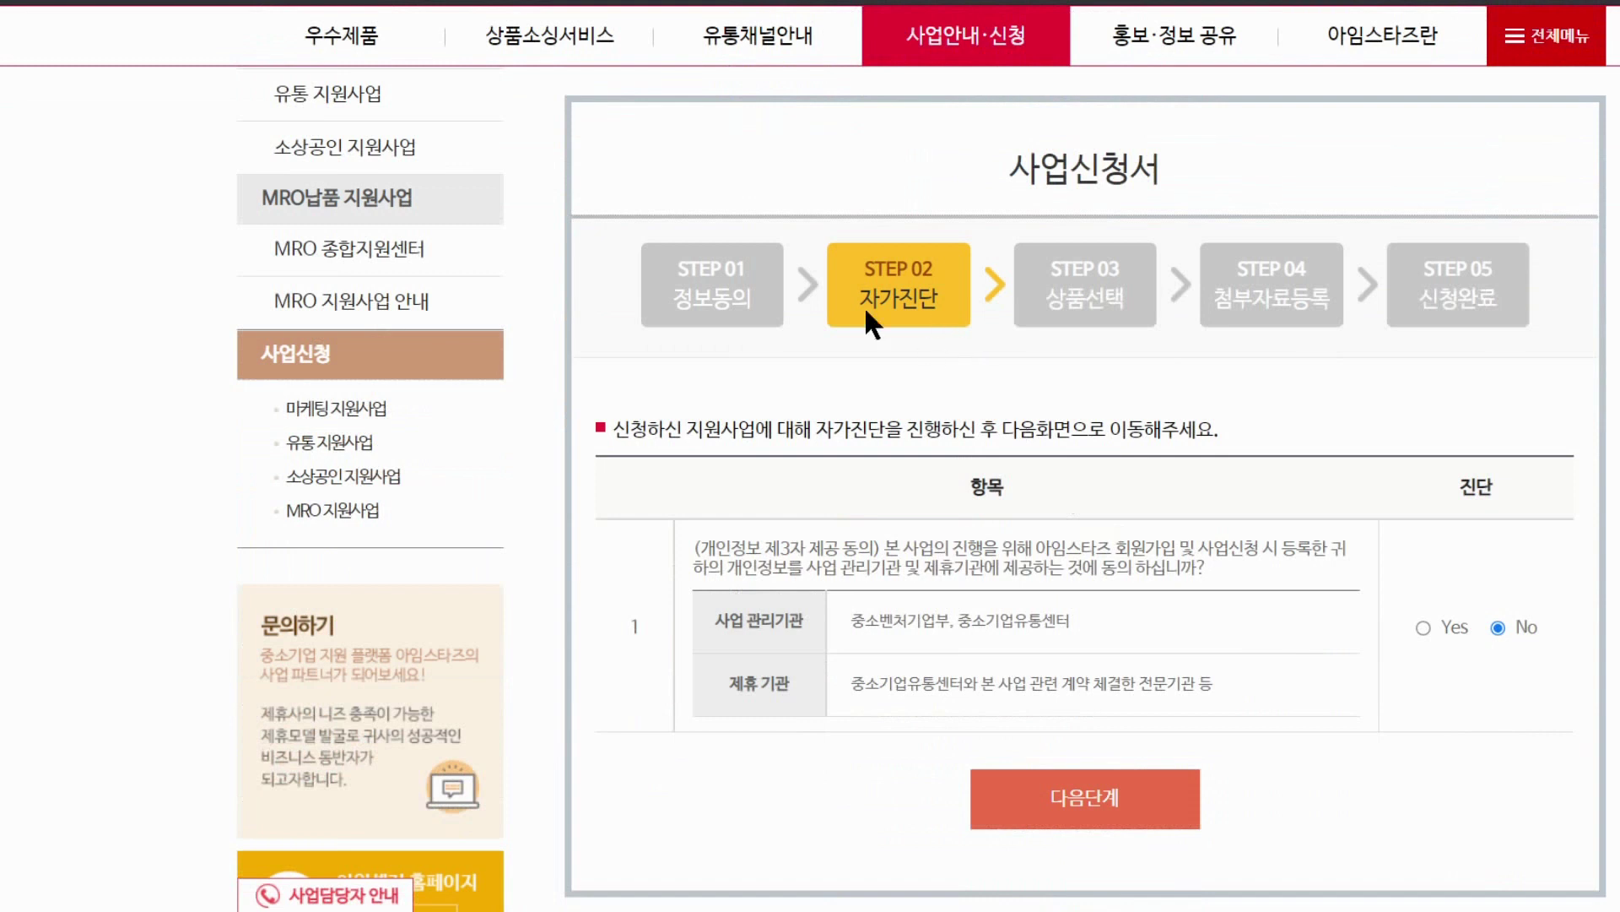
left_click(1423, 627)
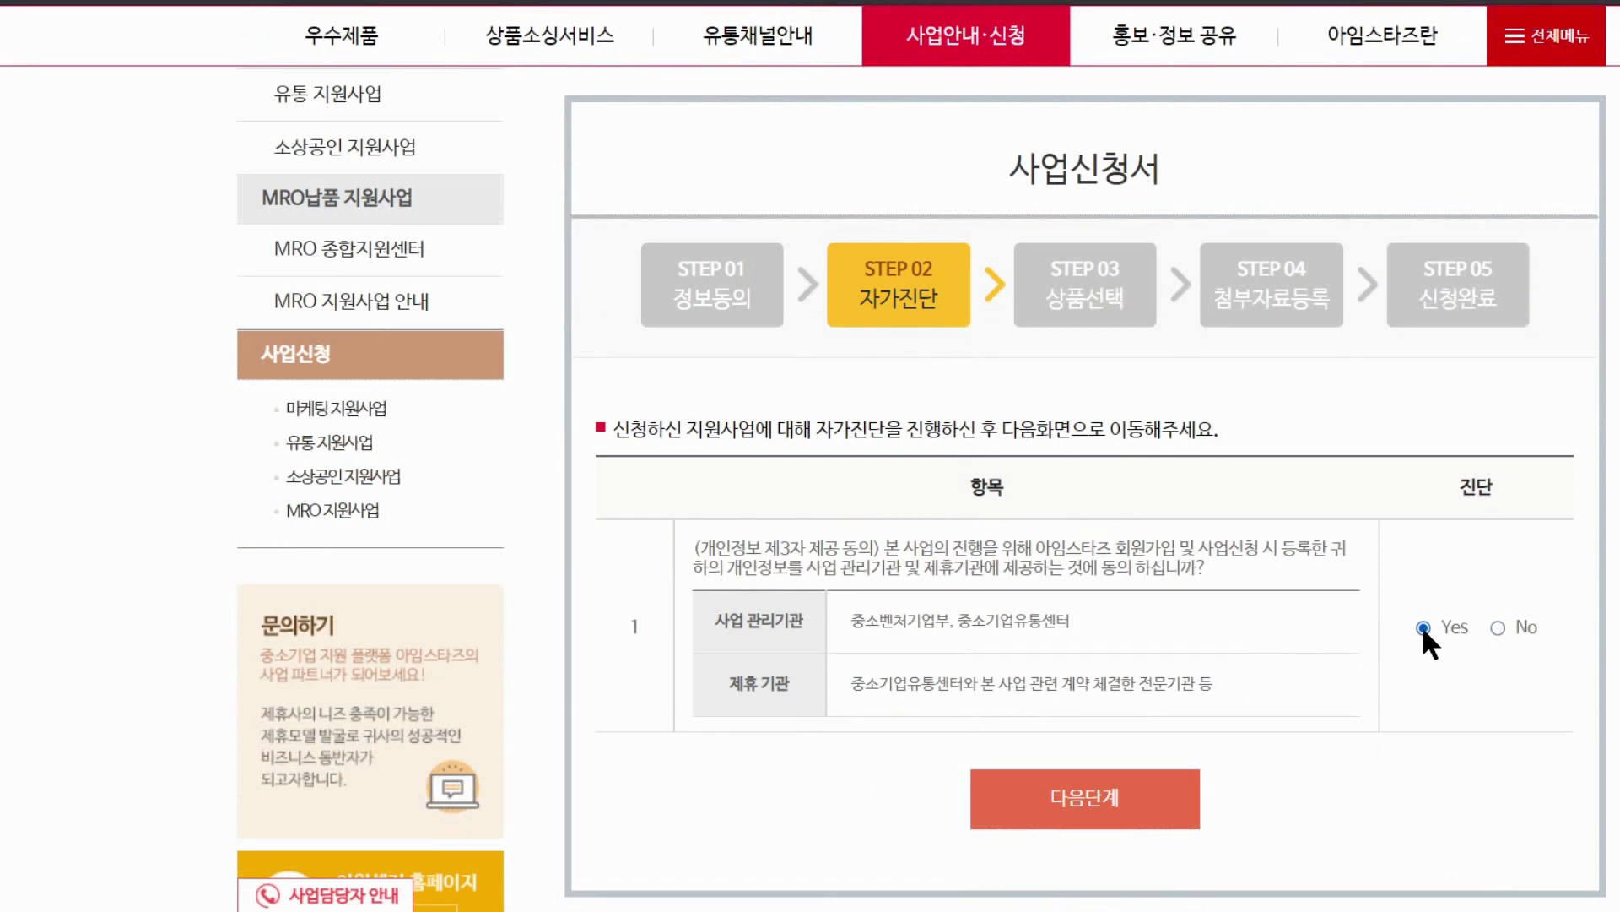
left_click(1117, 808)
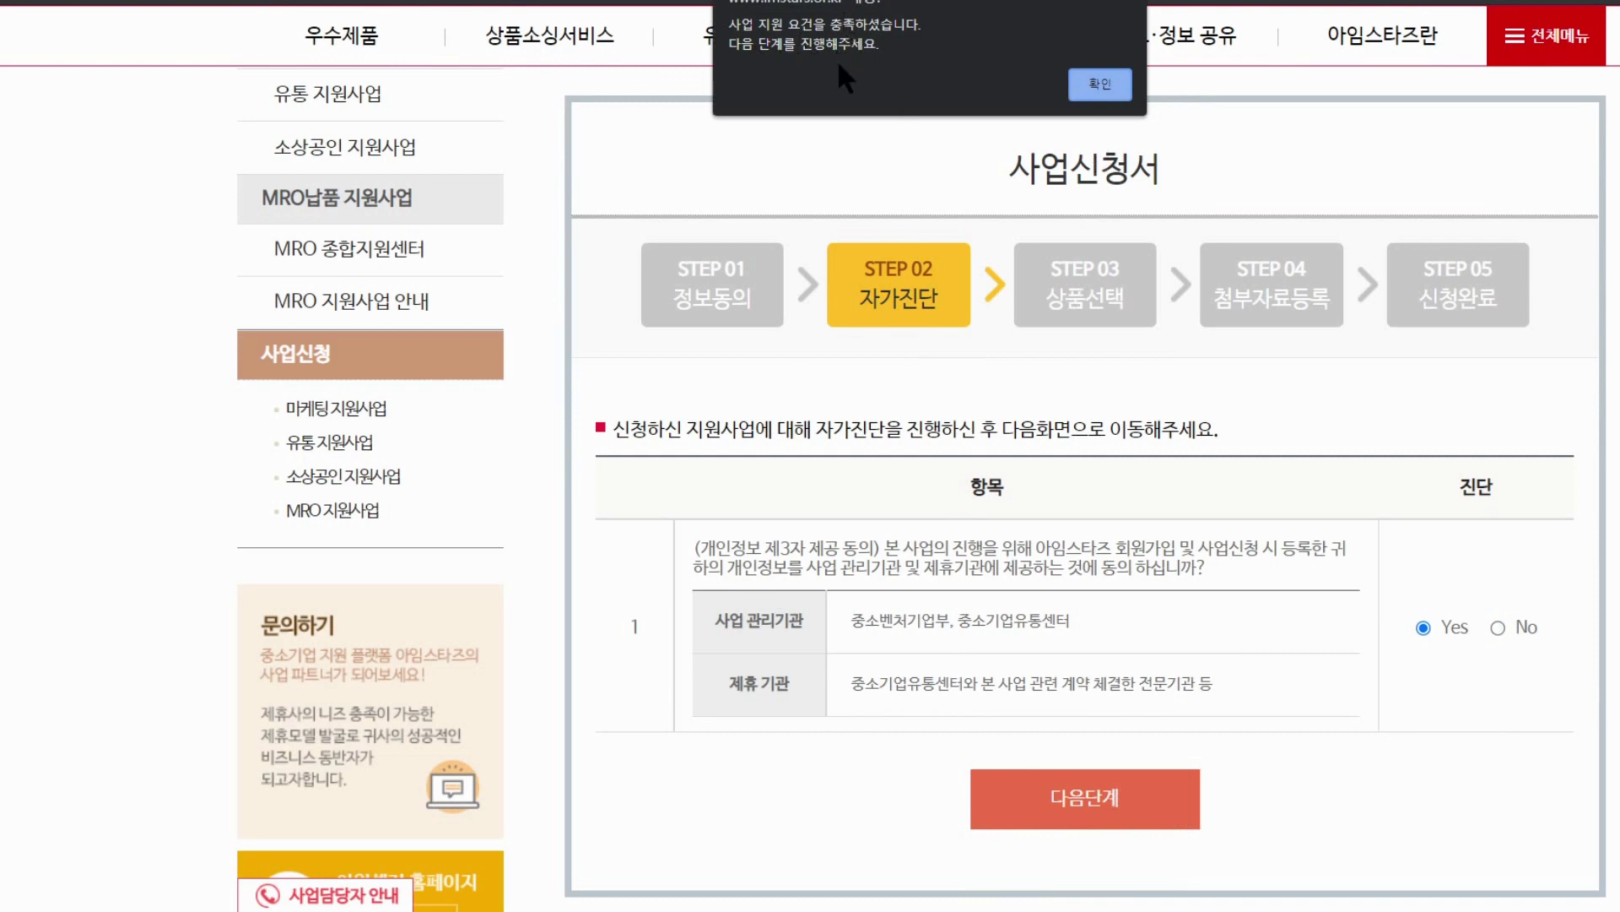
left_click(1103, 83)
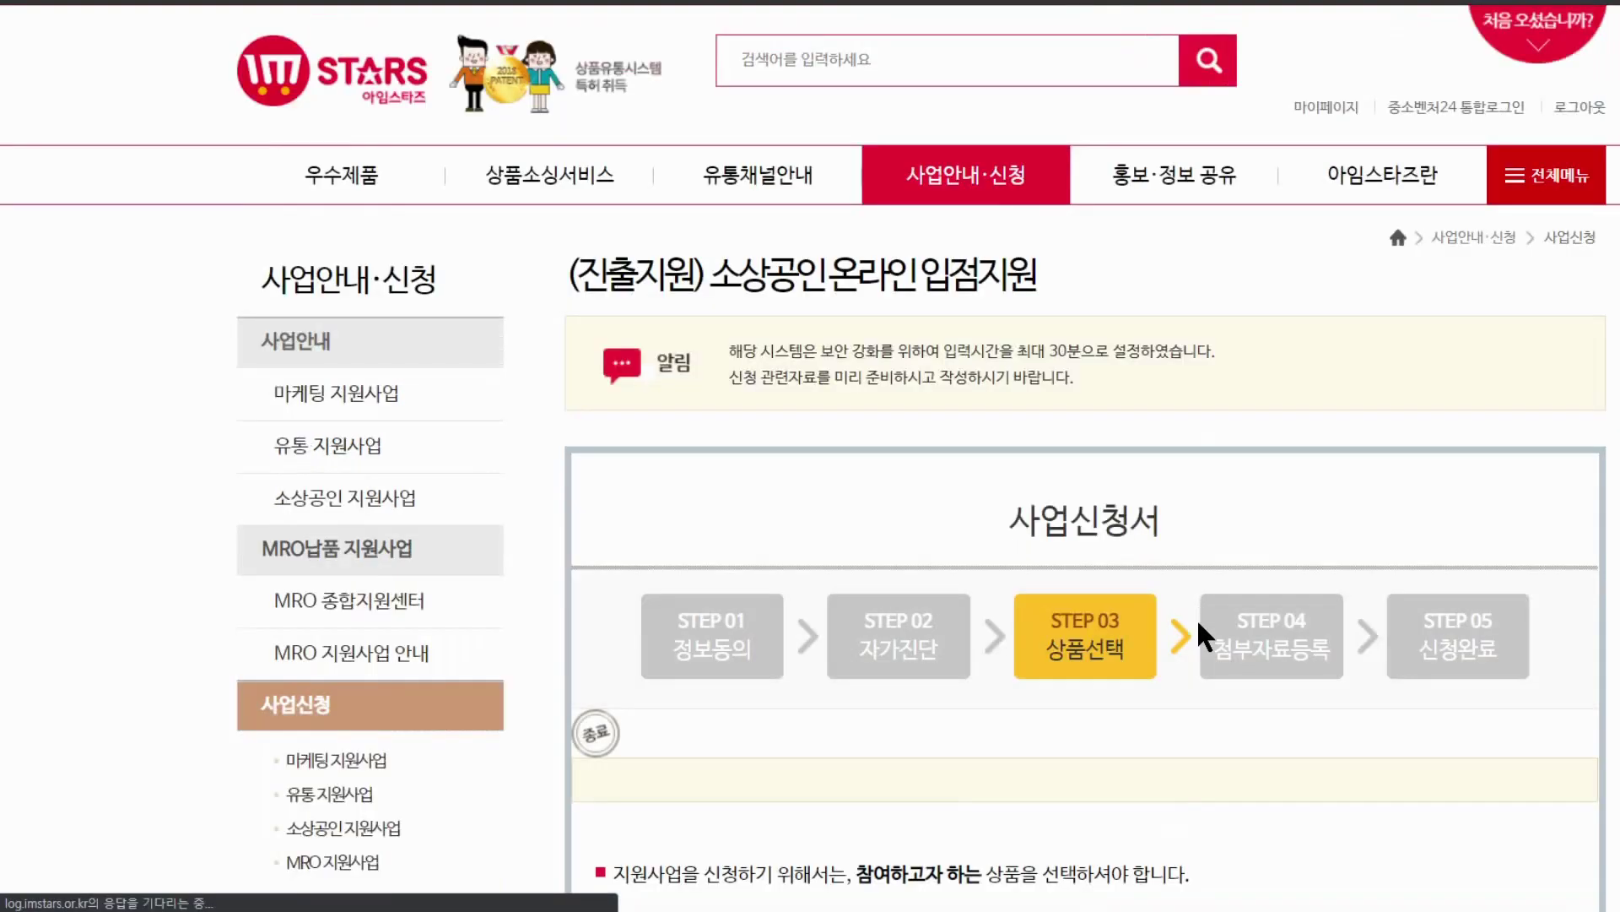
Pick the registered 생활 수납함 product and add it to the application
scroll(1161, 779, "down", 5)
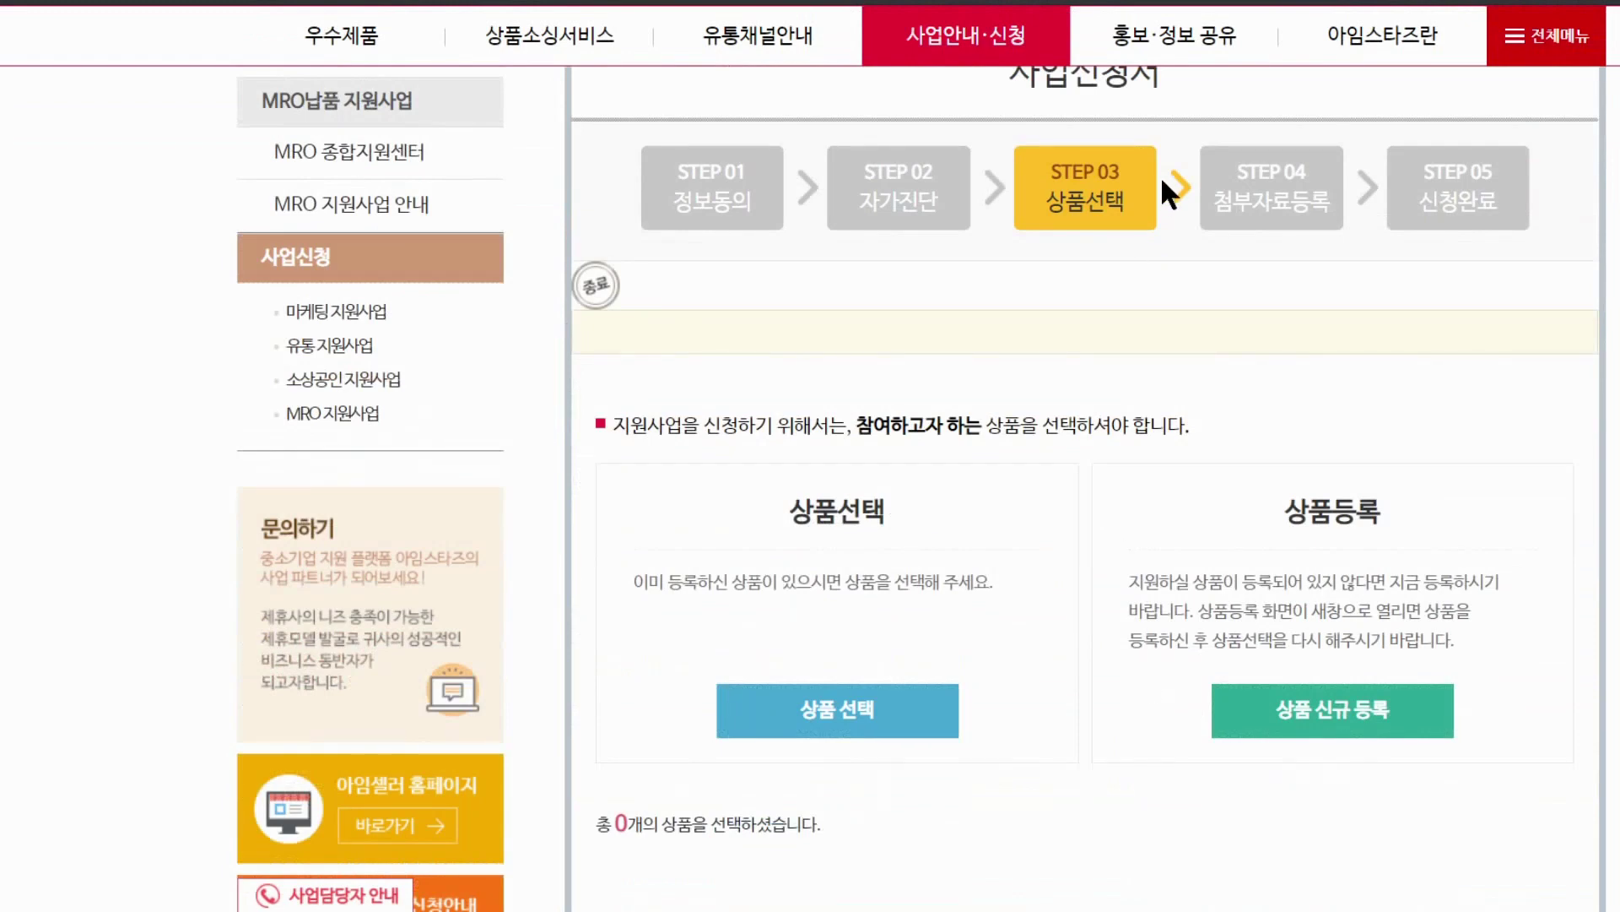
scroll(1066, 323, "down", 5)
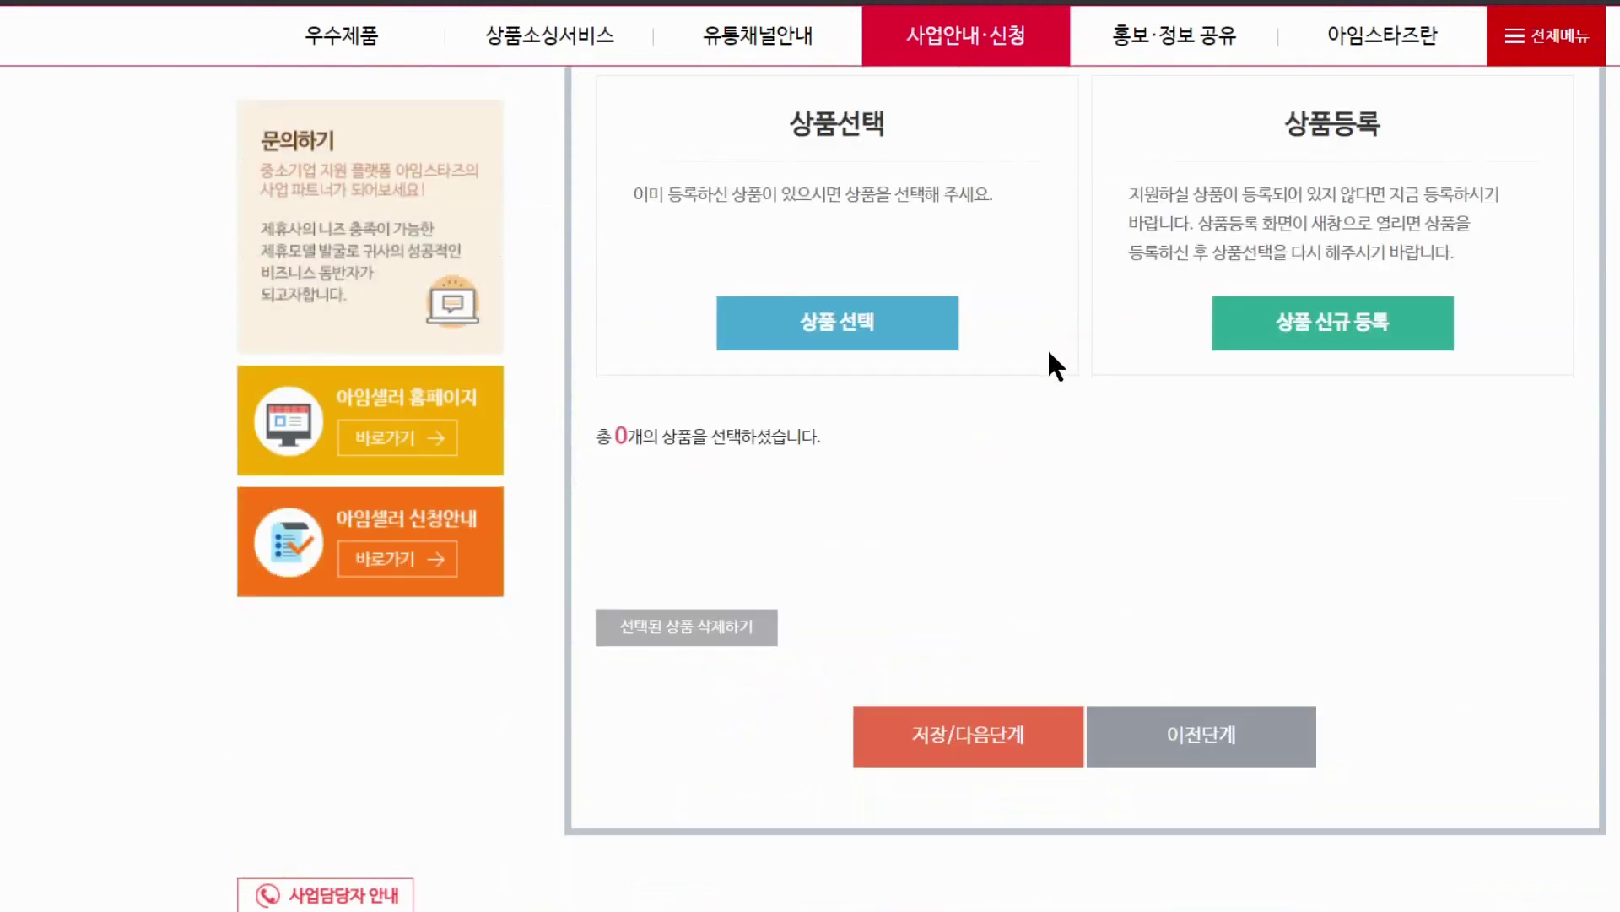
scroll(1046, 347, "up", 1)
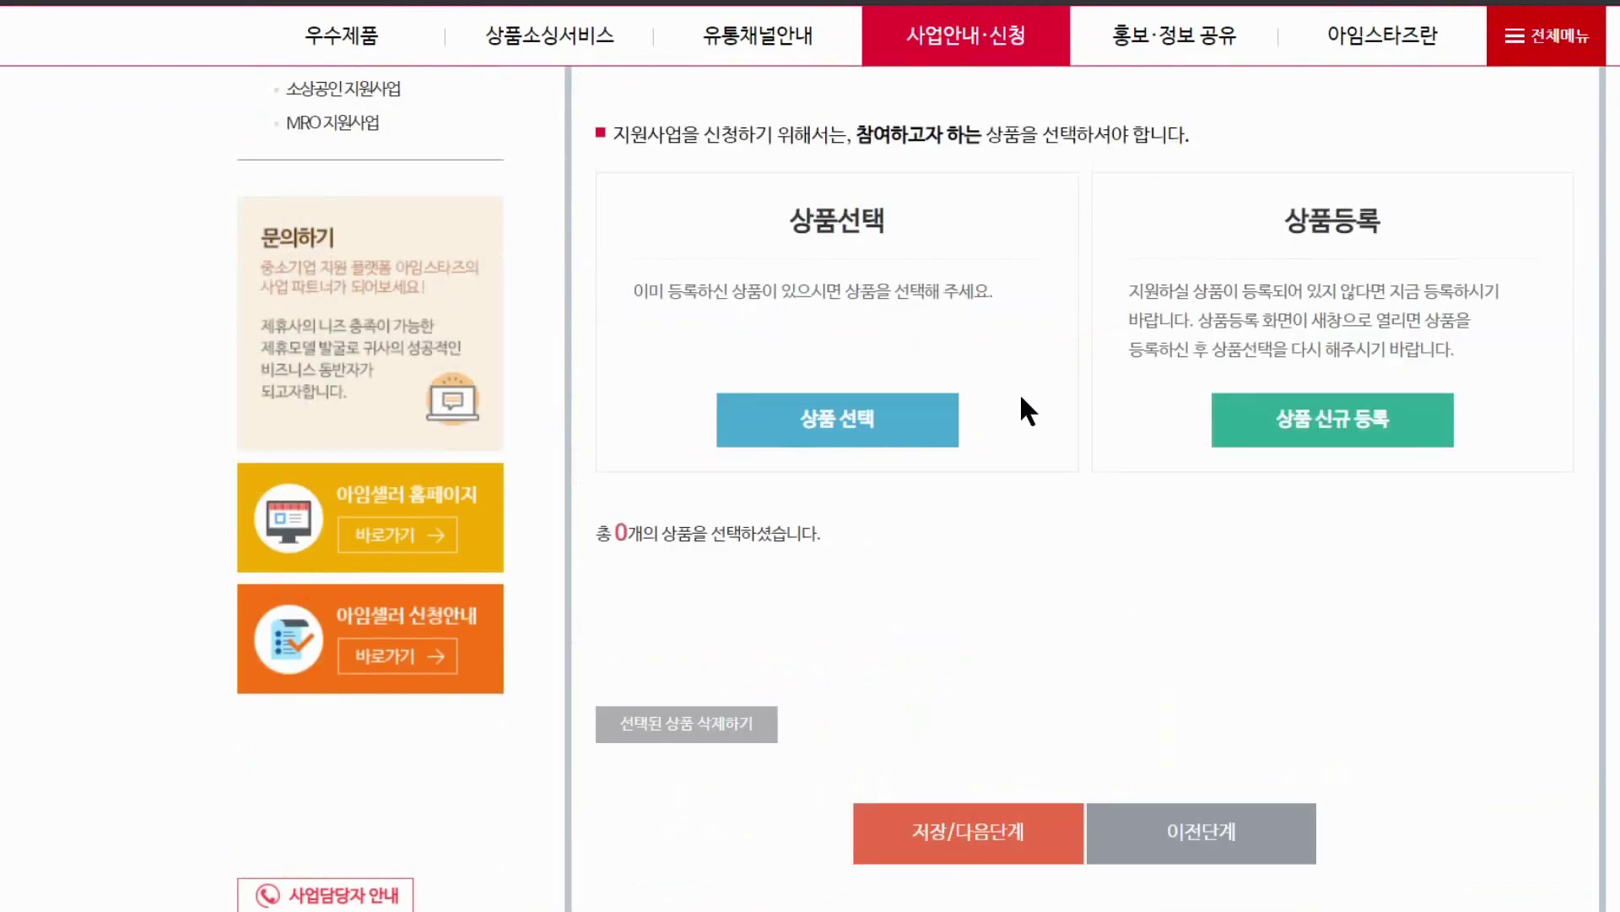
left_click(841, 438)
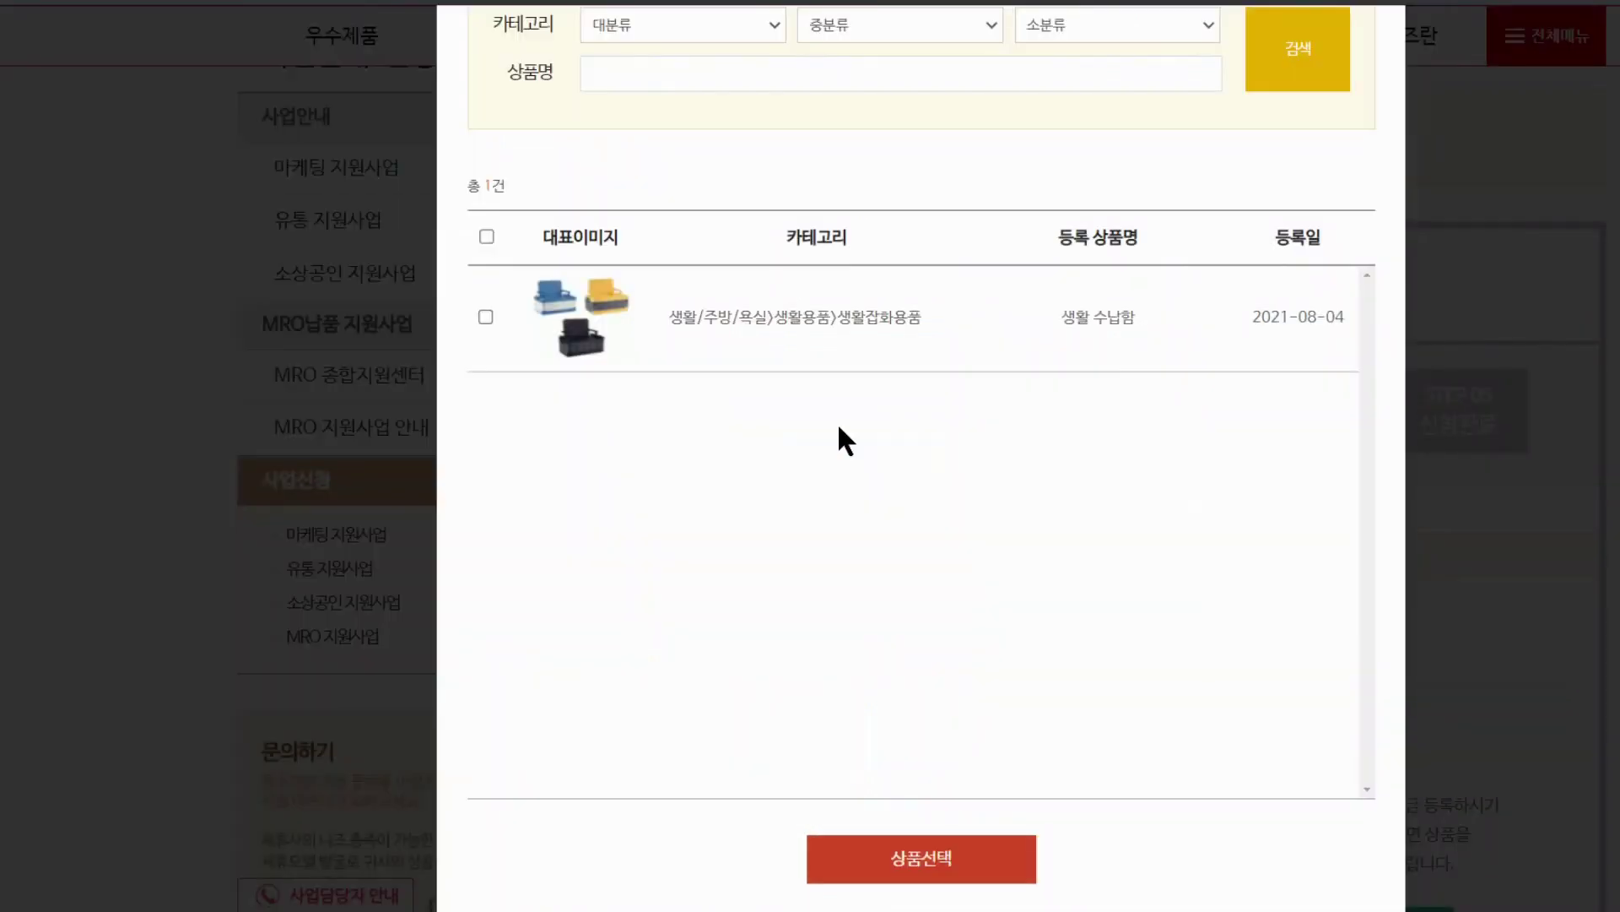
left_click(486, 316)
scroll(847, 406, "up", 2)
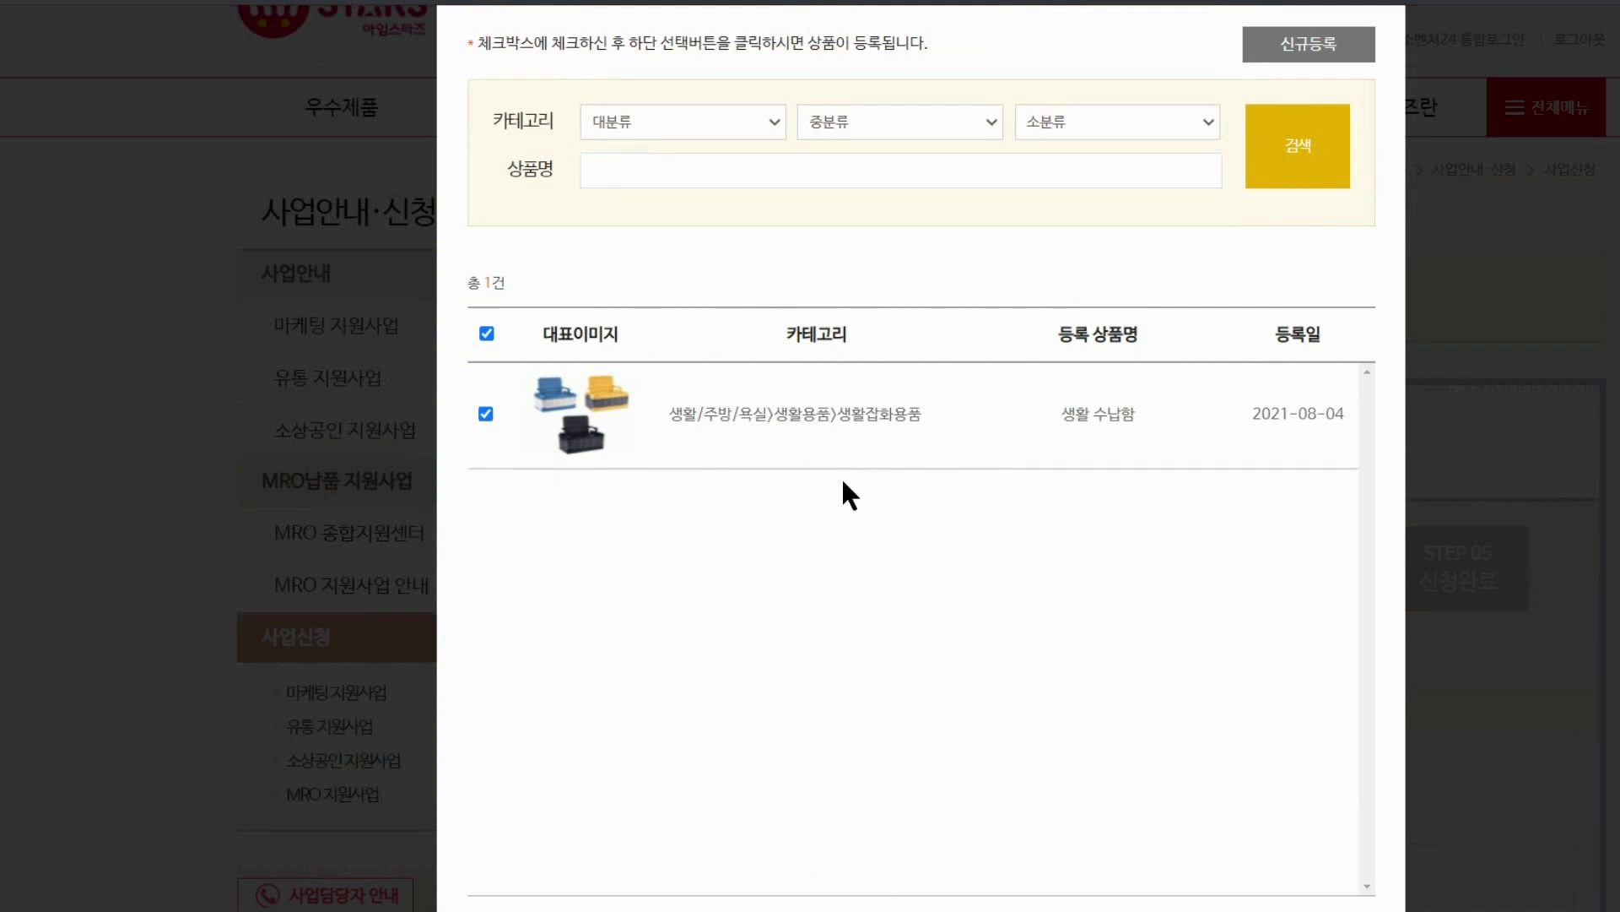
scroll(833, 643, "down", 4)
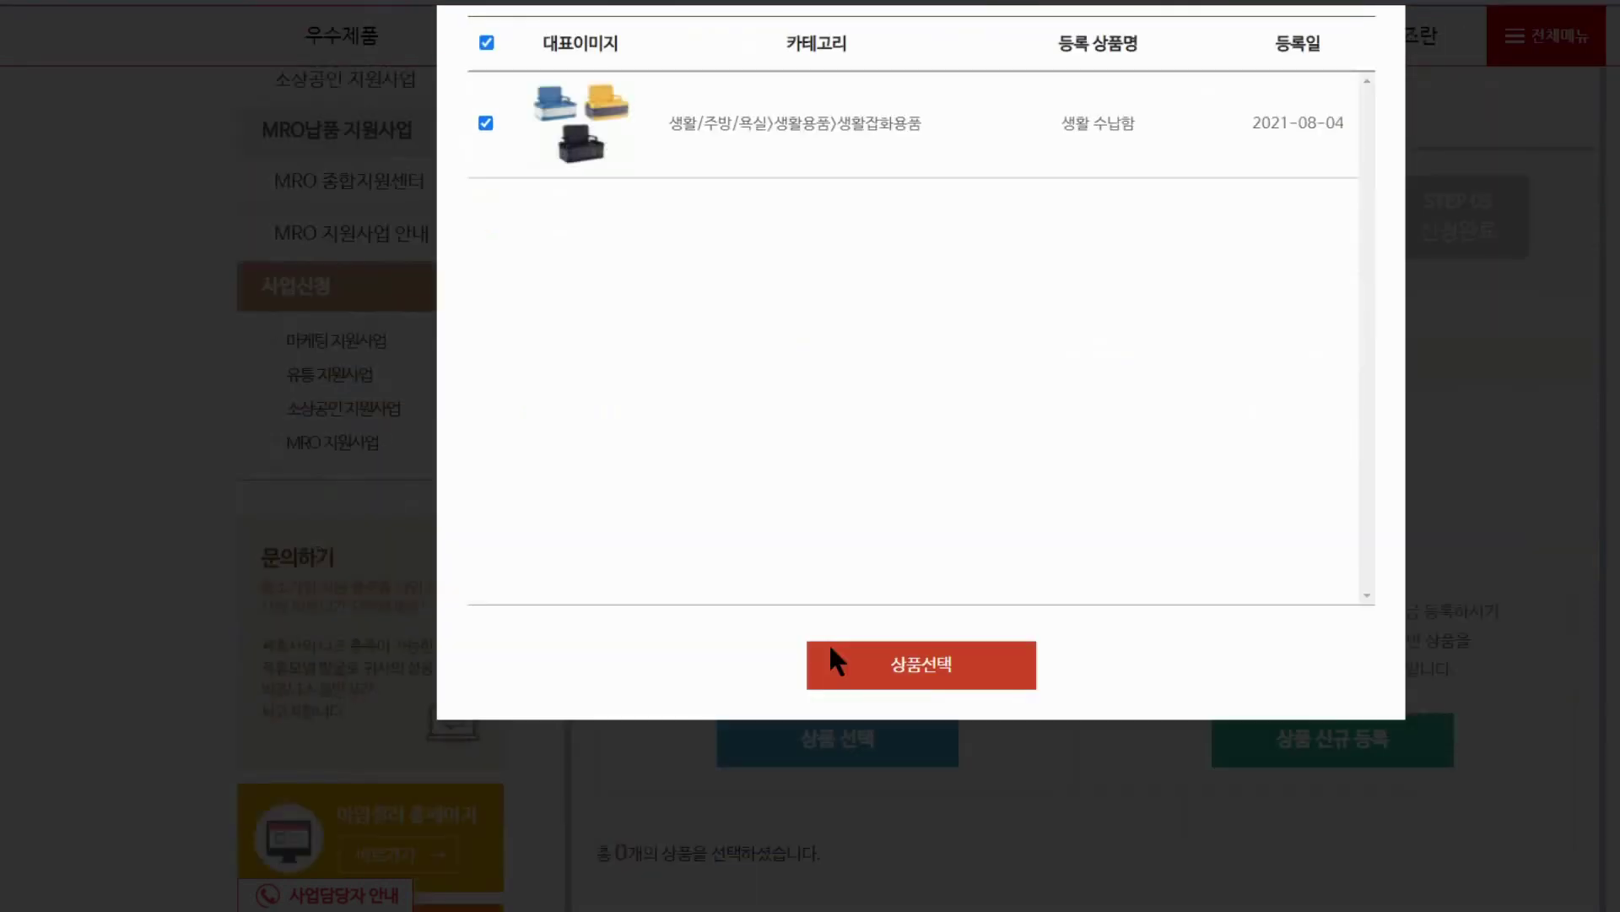
left_click(930, 677)
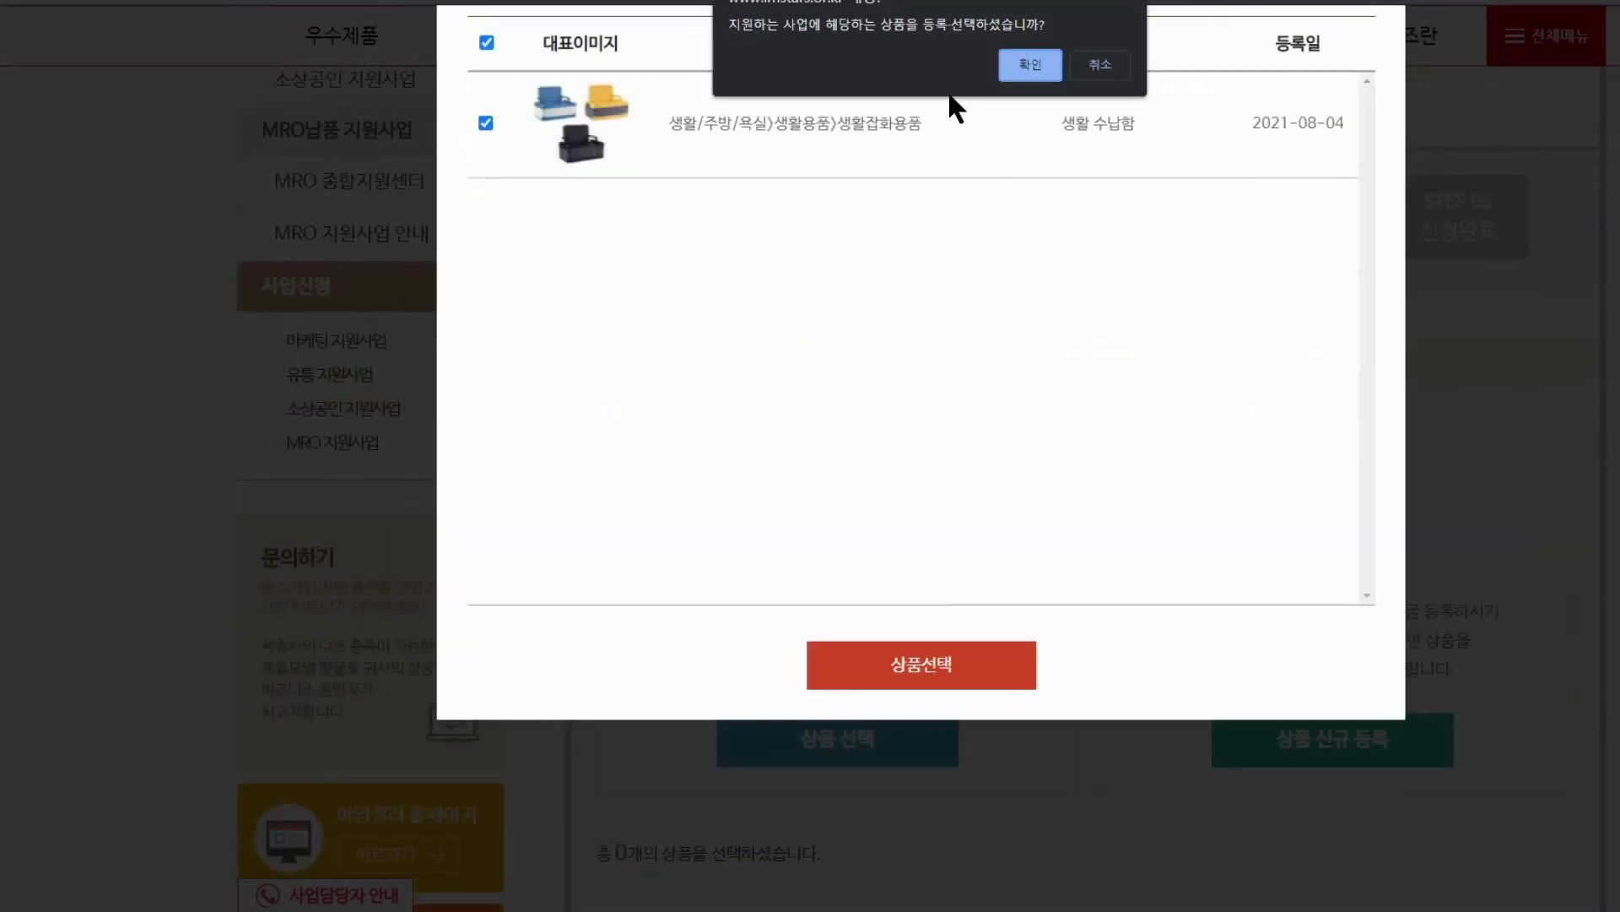
left_click(1029, 65)
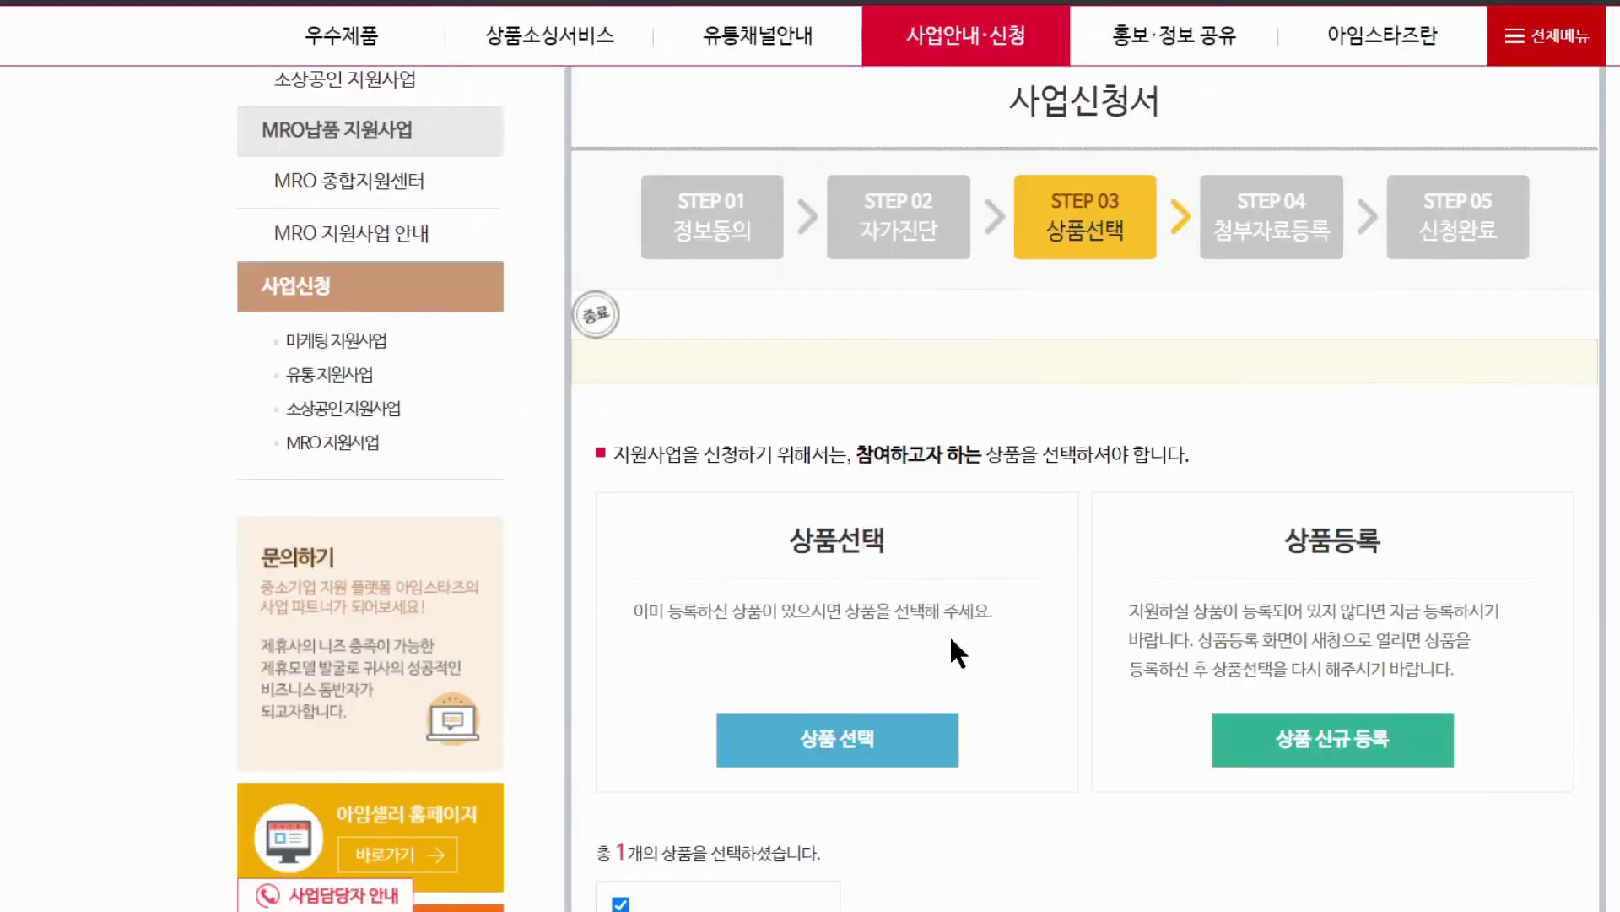
Temporarily save the product choice and proceed to STEP 04 첨부자료등록
scroll(1006, 564, "down", 7)
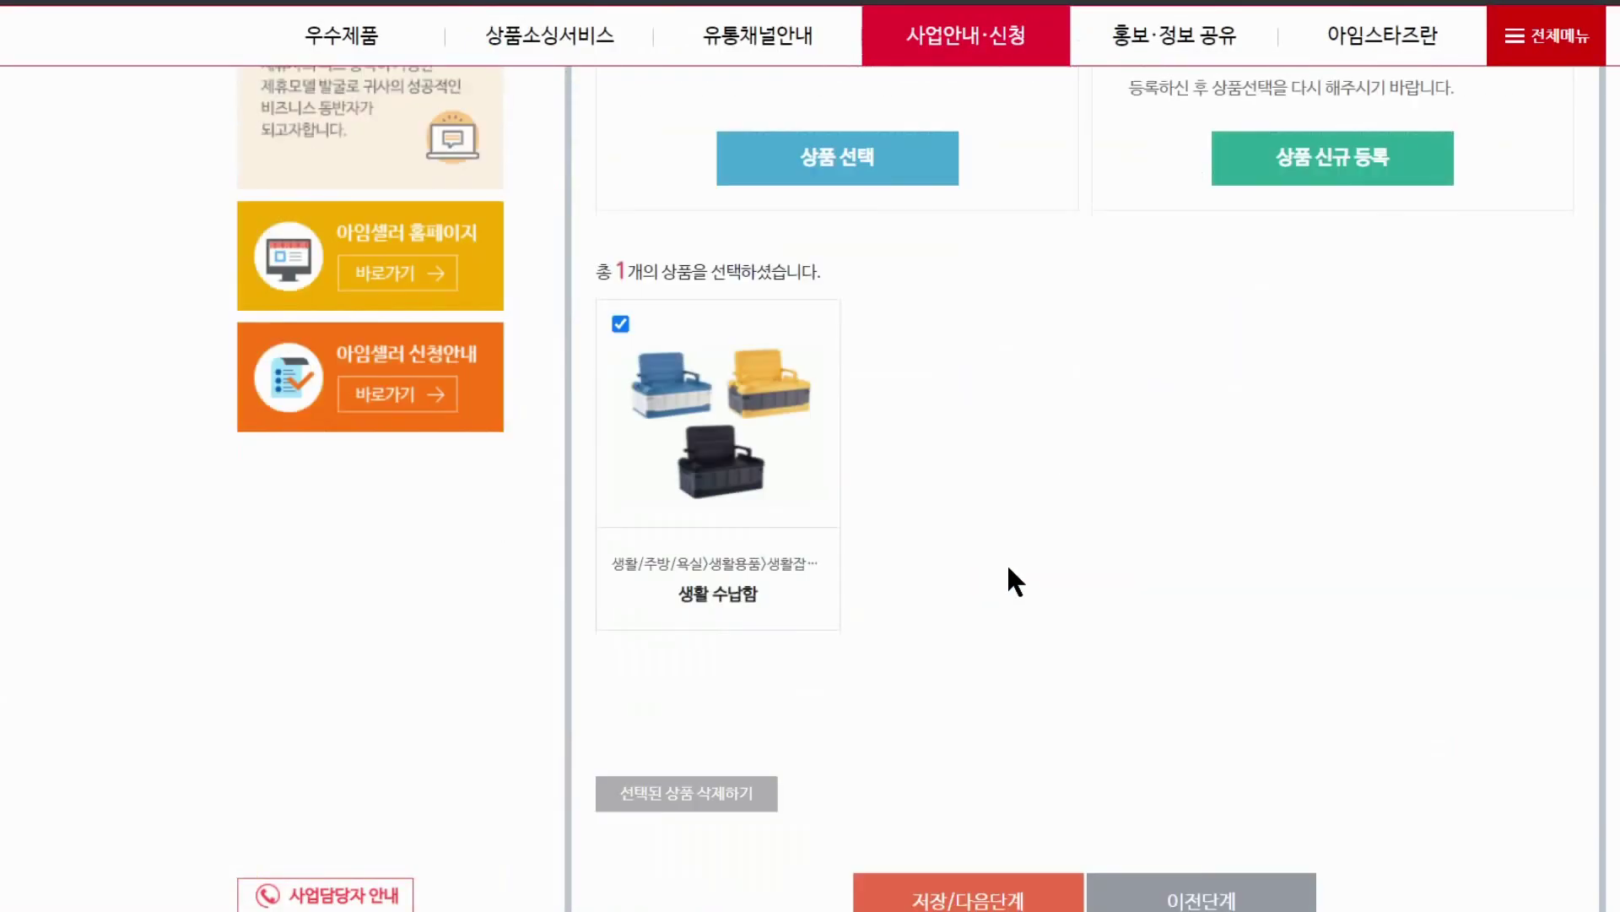
scroll(996, 550, "down", 1)
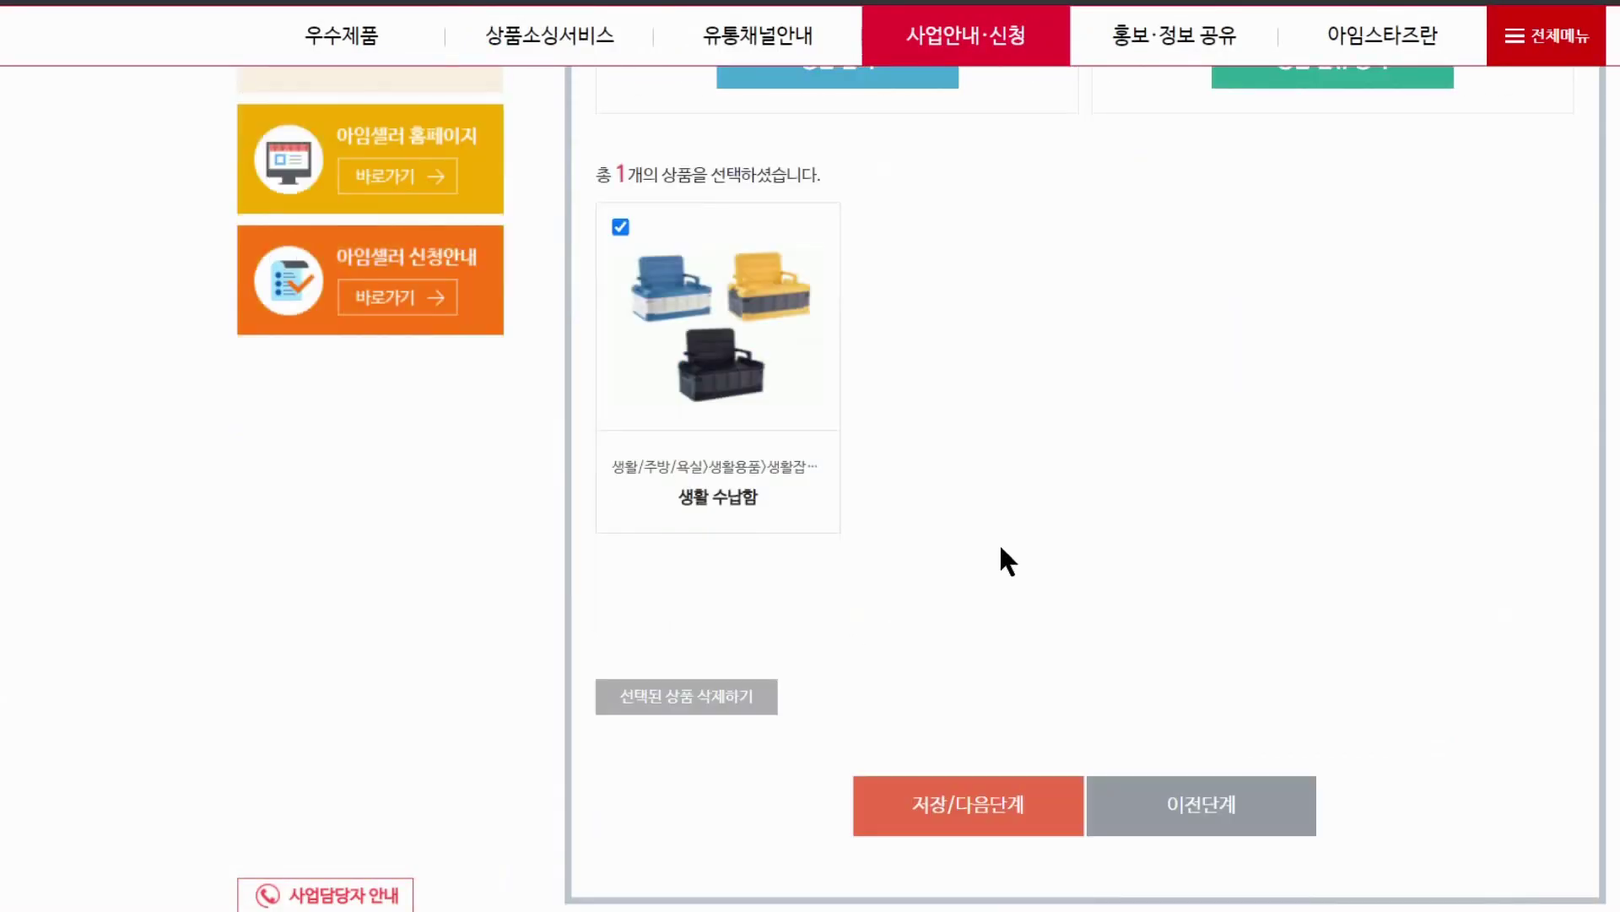
left_click(968, 813)
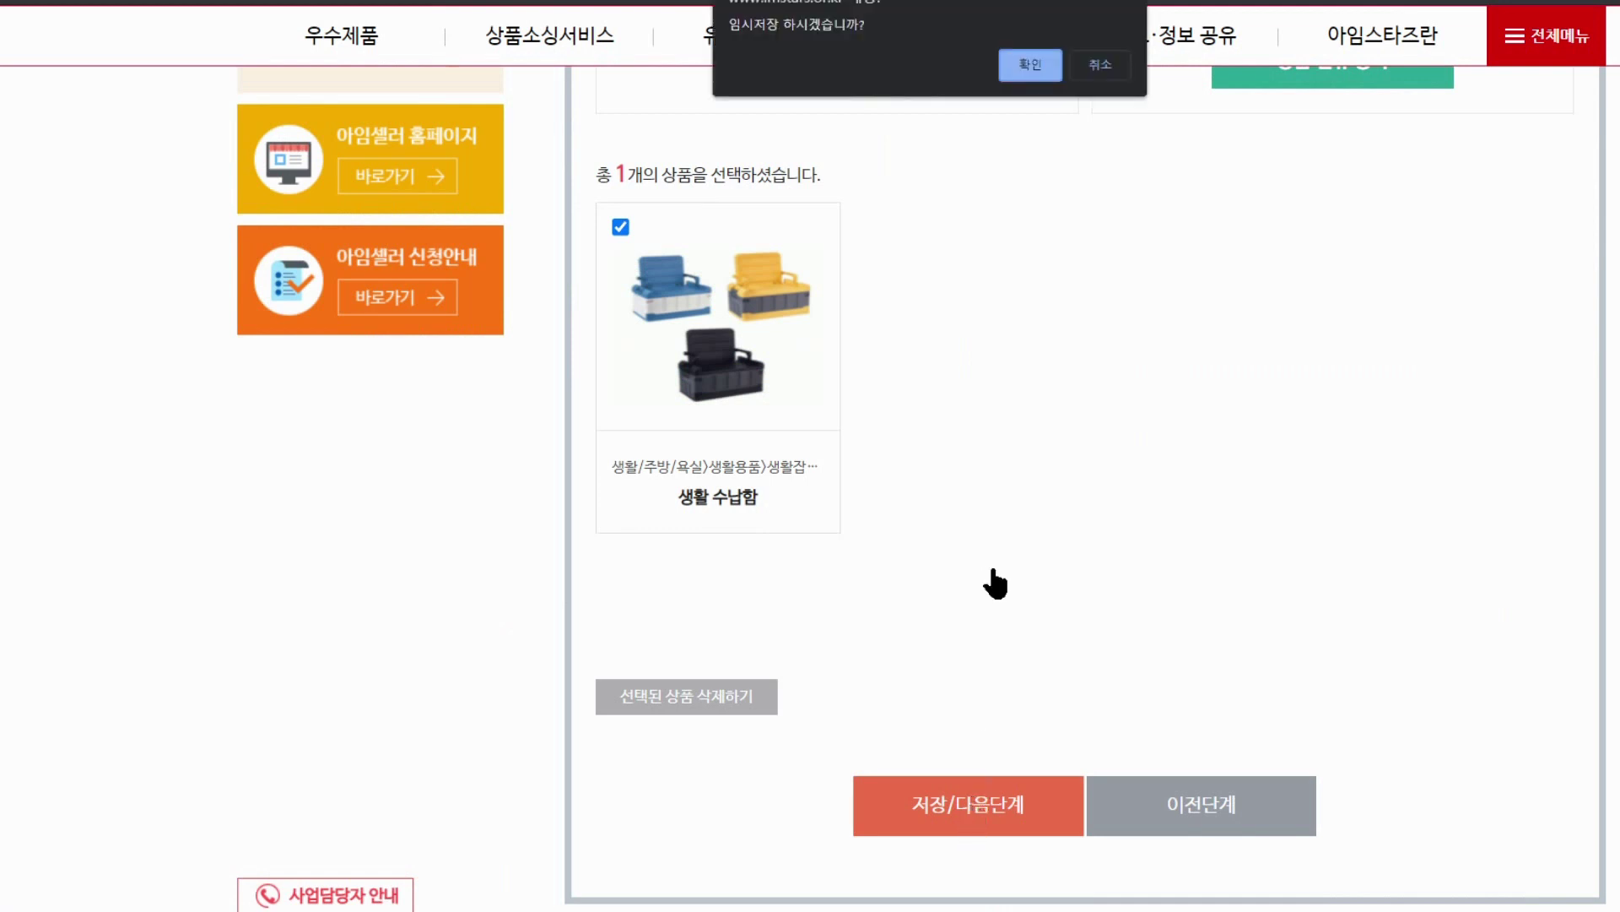
left_click(1049, 66)
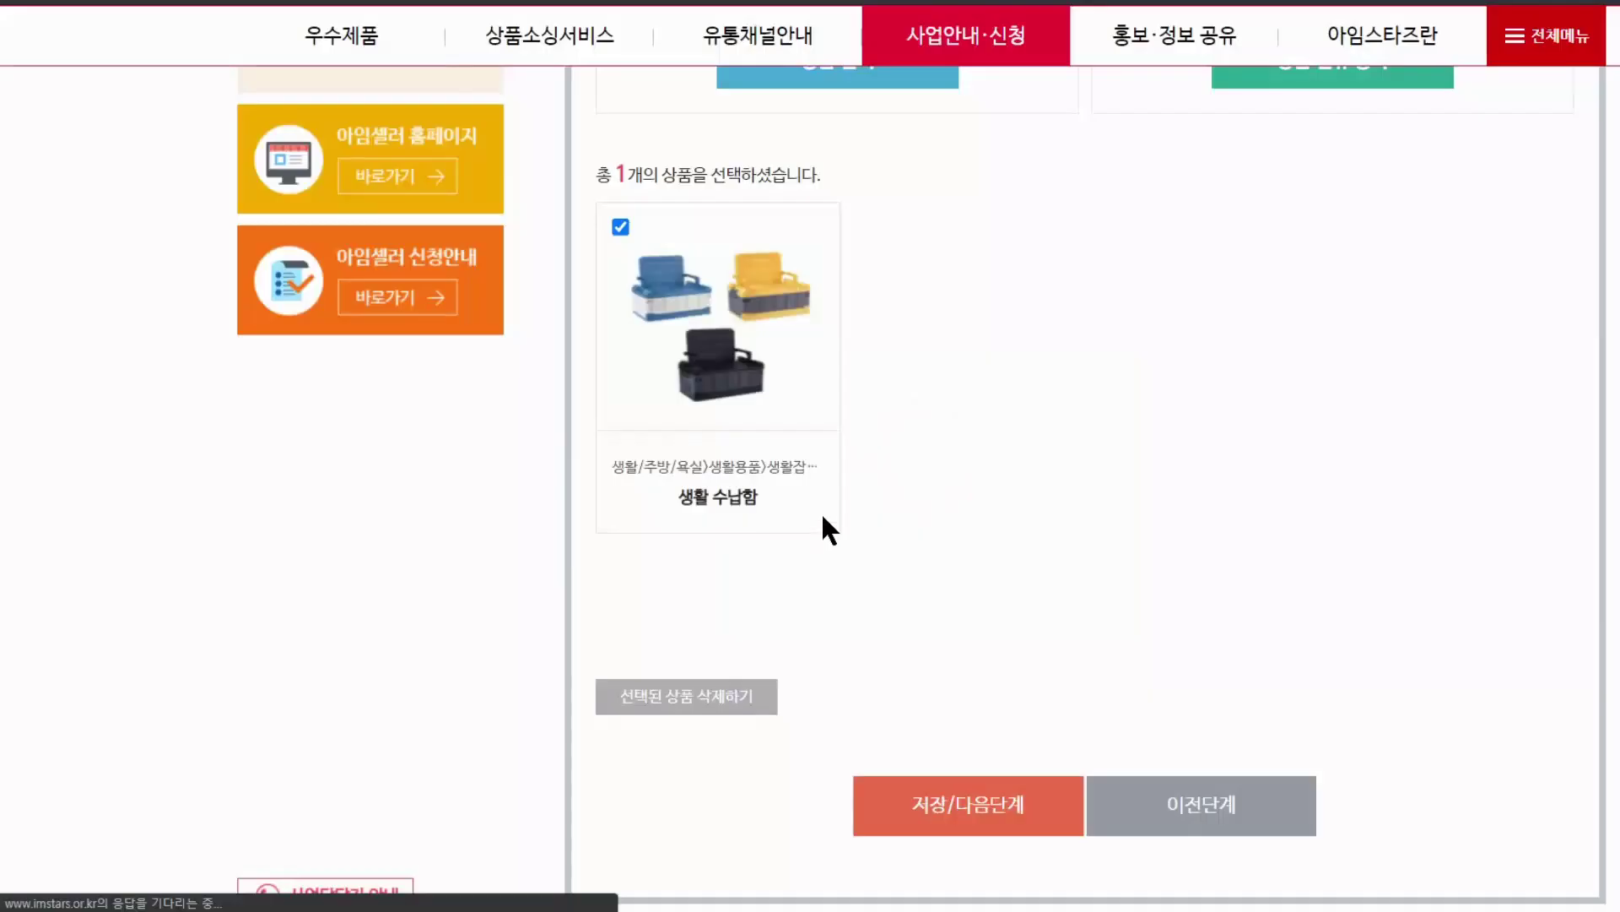
scroll(1116, 590, "down", 4)
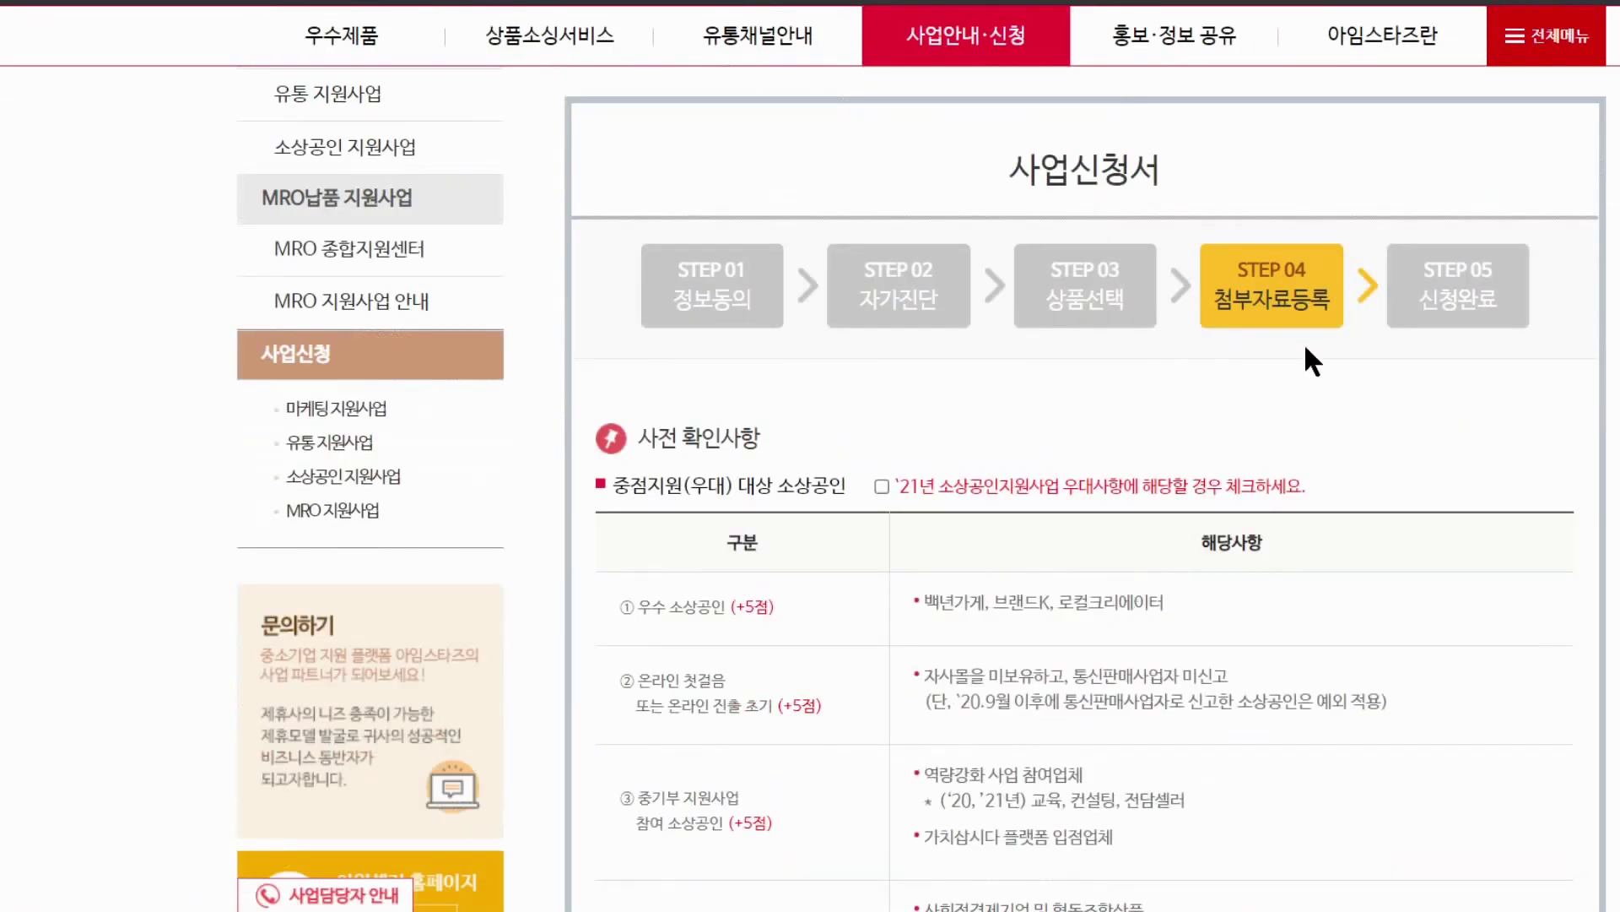
Tick 쿠팡, 위메프, 11번가 and 옥션 under 주요 온라인쇼핑몰 입점현황
scroll(1273, 380, "down", 5)
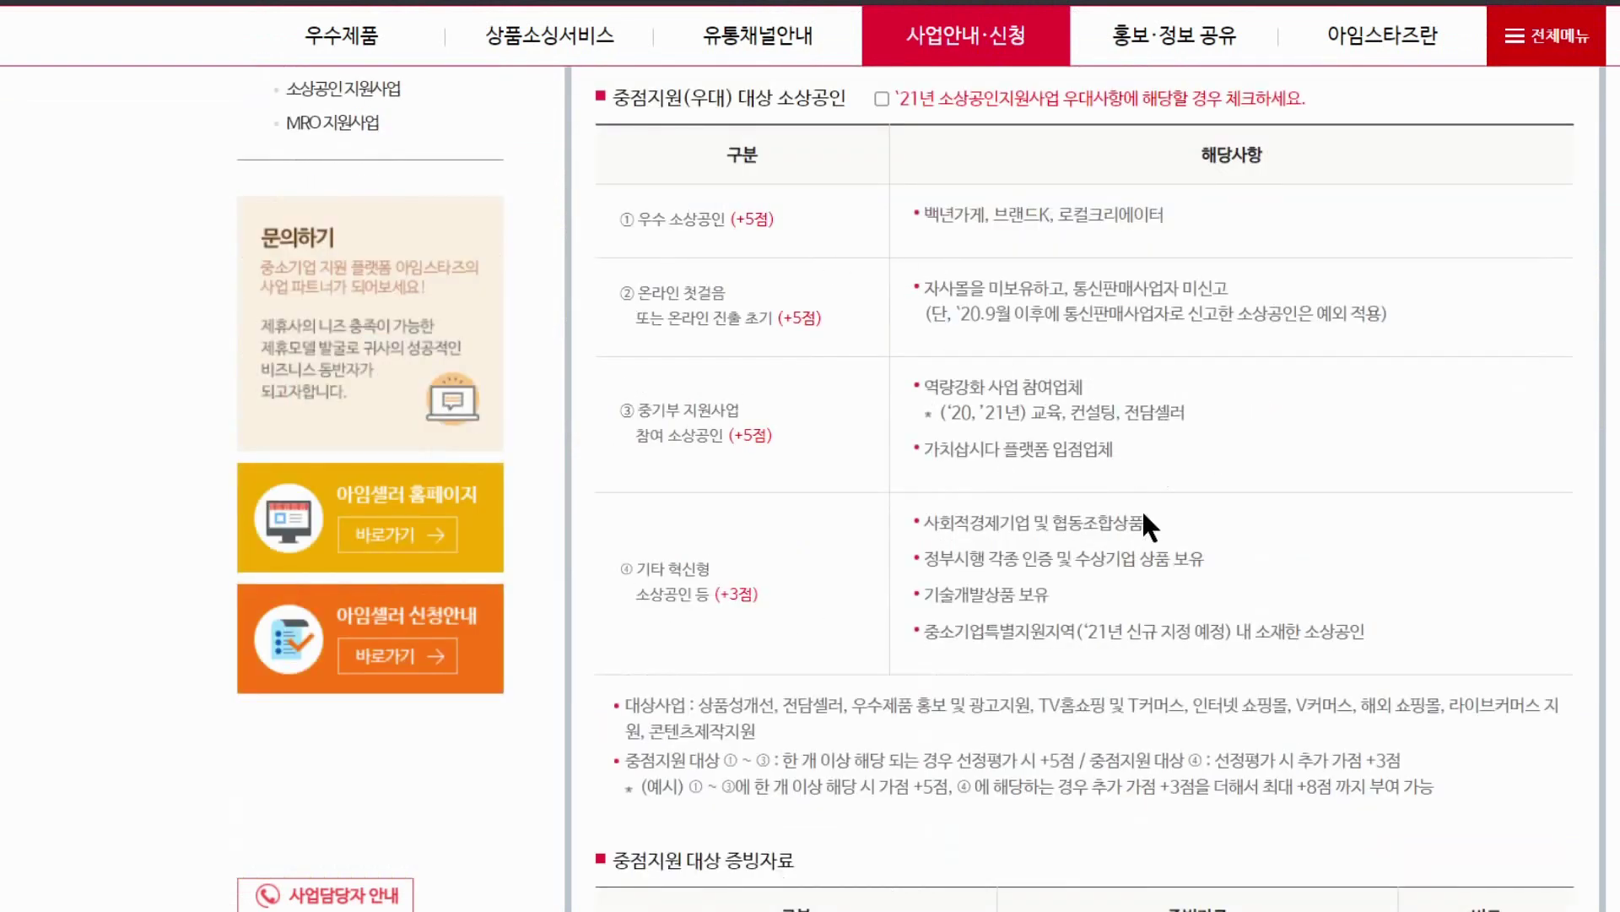
scroll(1144, 511, "down", 15)
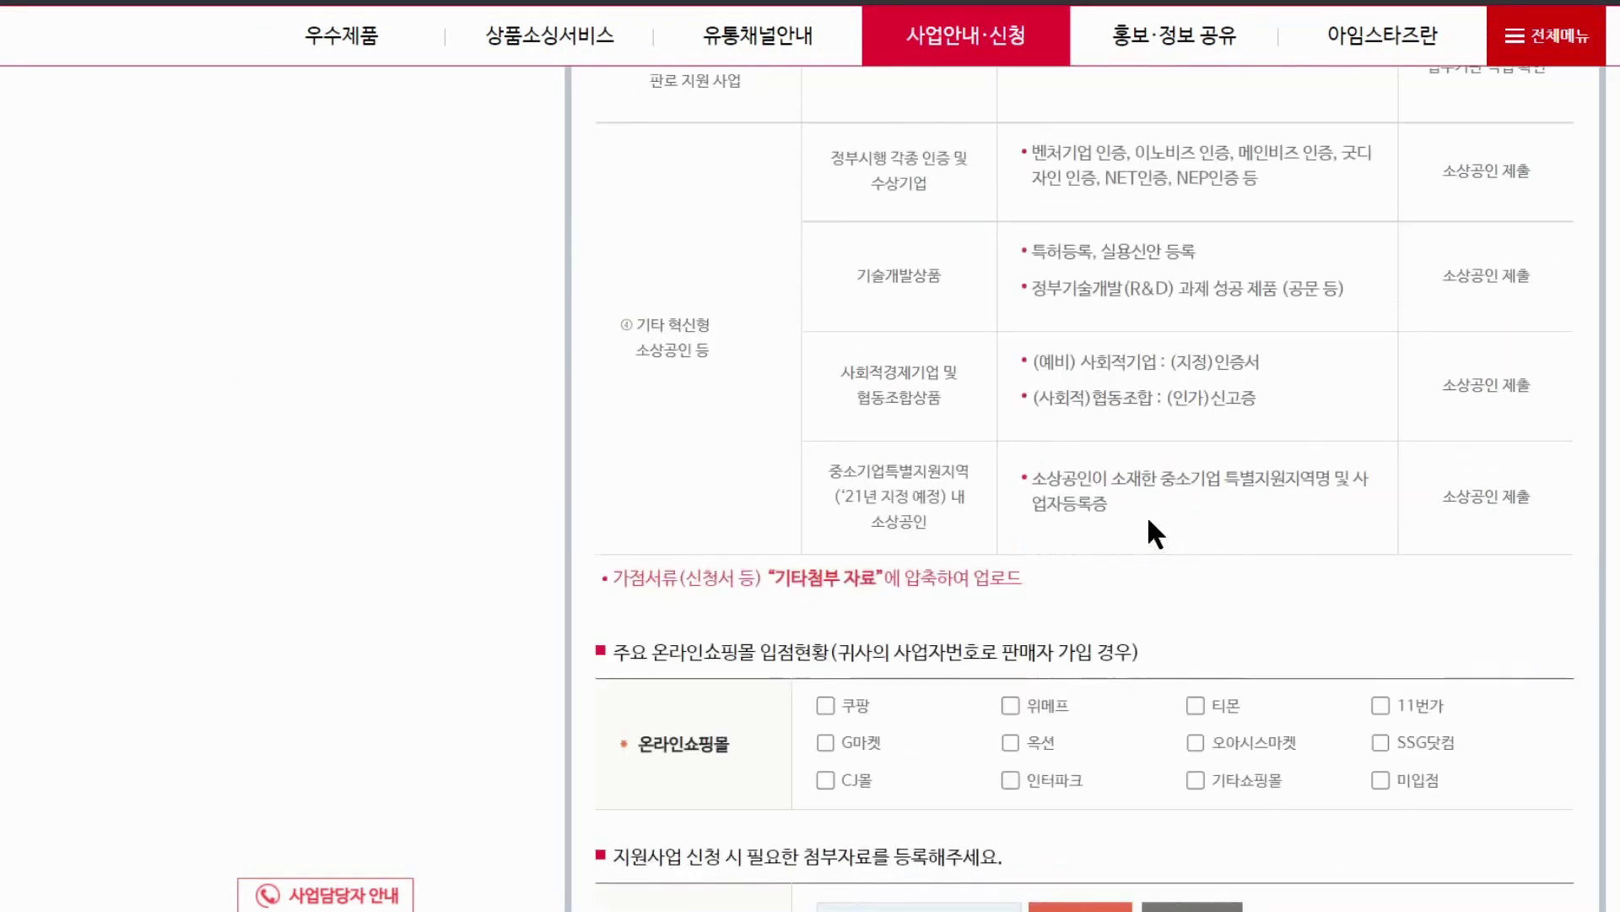
scroll(1147, 515, "down", 4)
scroll(1147, 514, "down", 1)
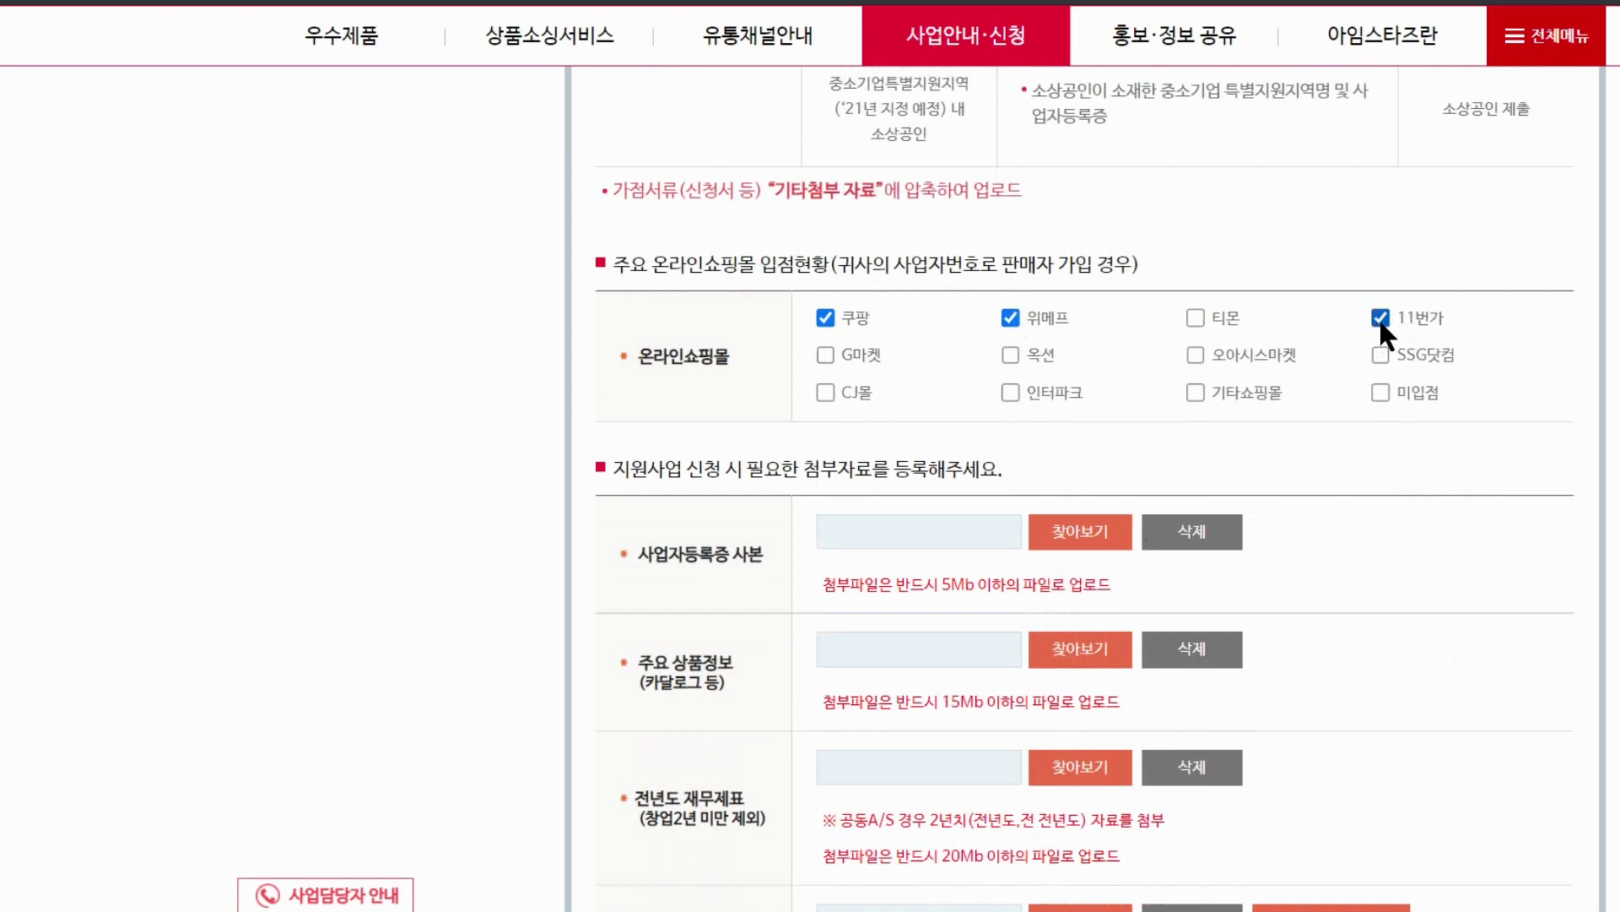
left_click(1009, 353)
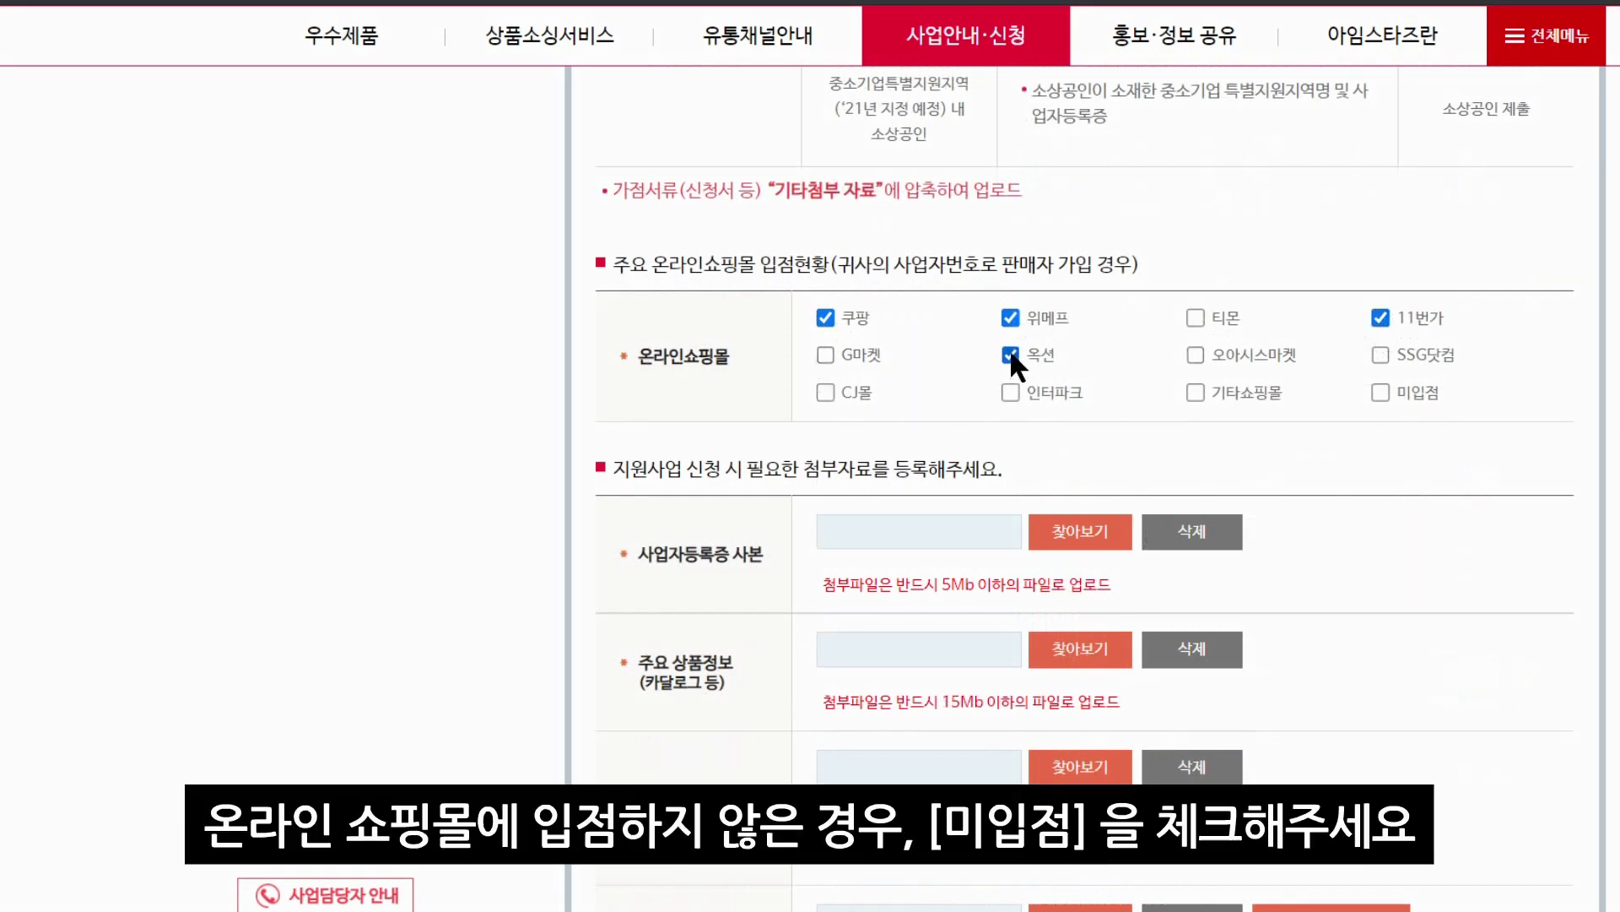
scroll(1349, 398, "down", 2)
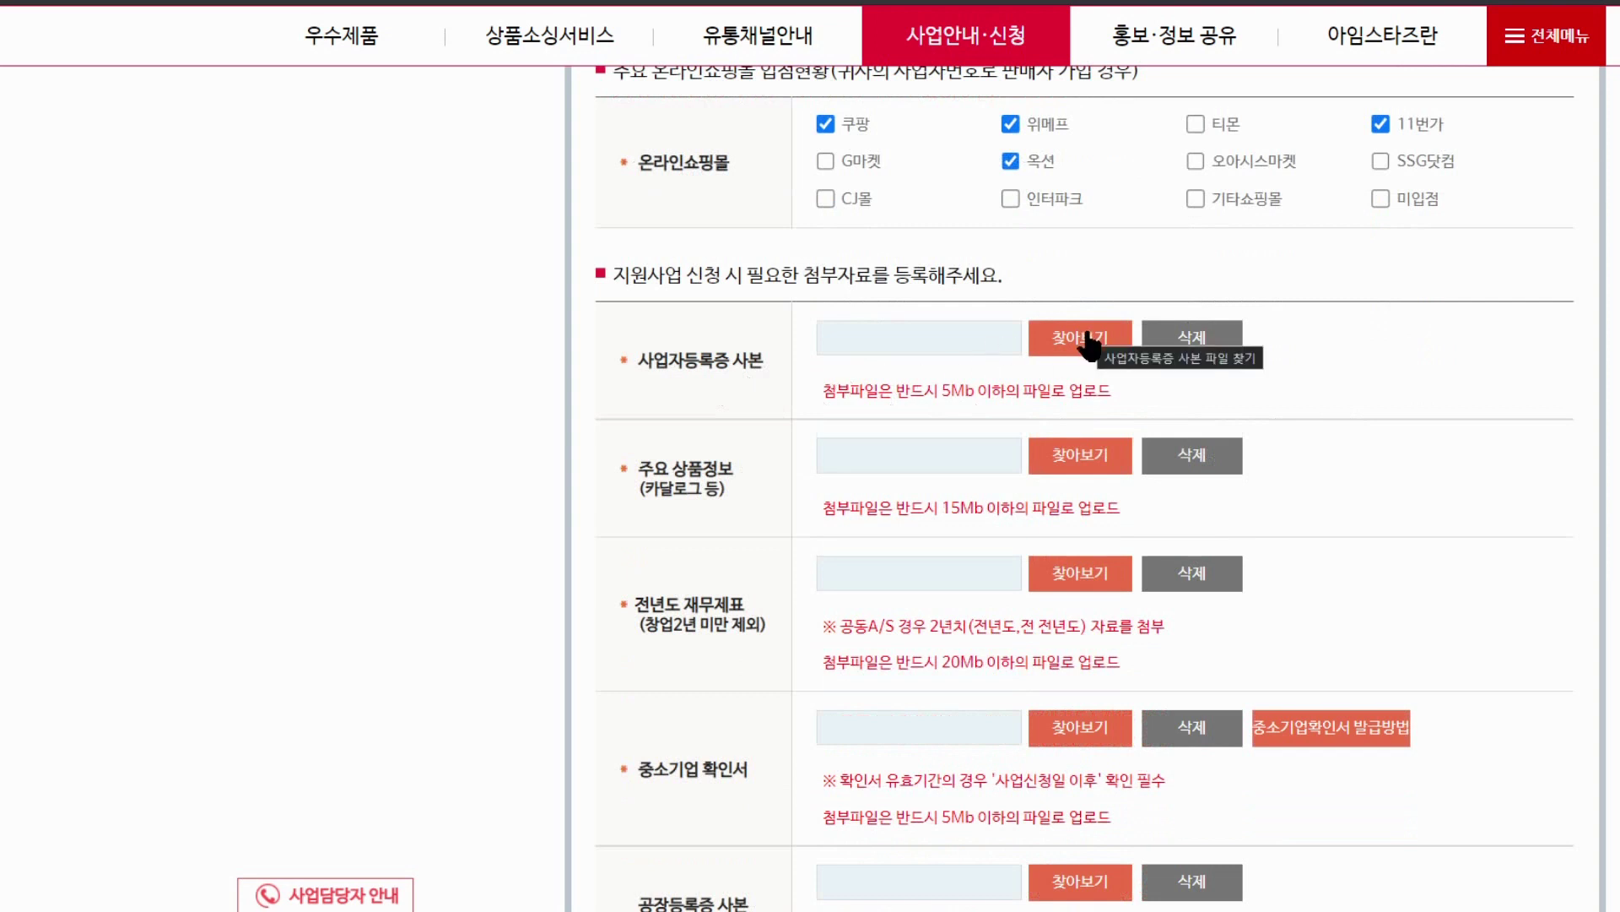
Attach the 6부가가치세과세표준증명 file in the previous-year financial statement field
scroll(619, 416, "down", 1)
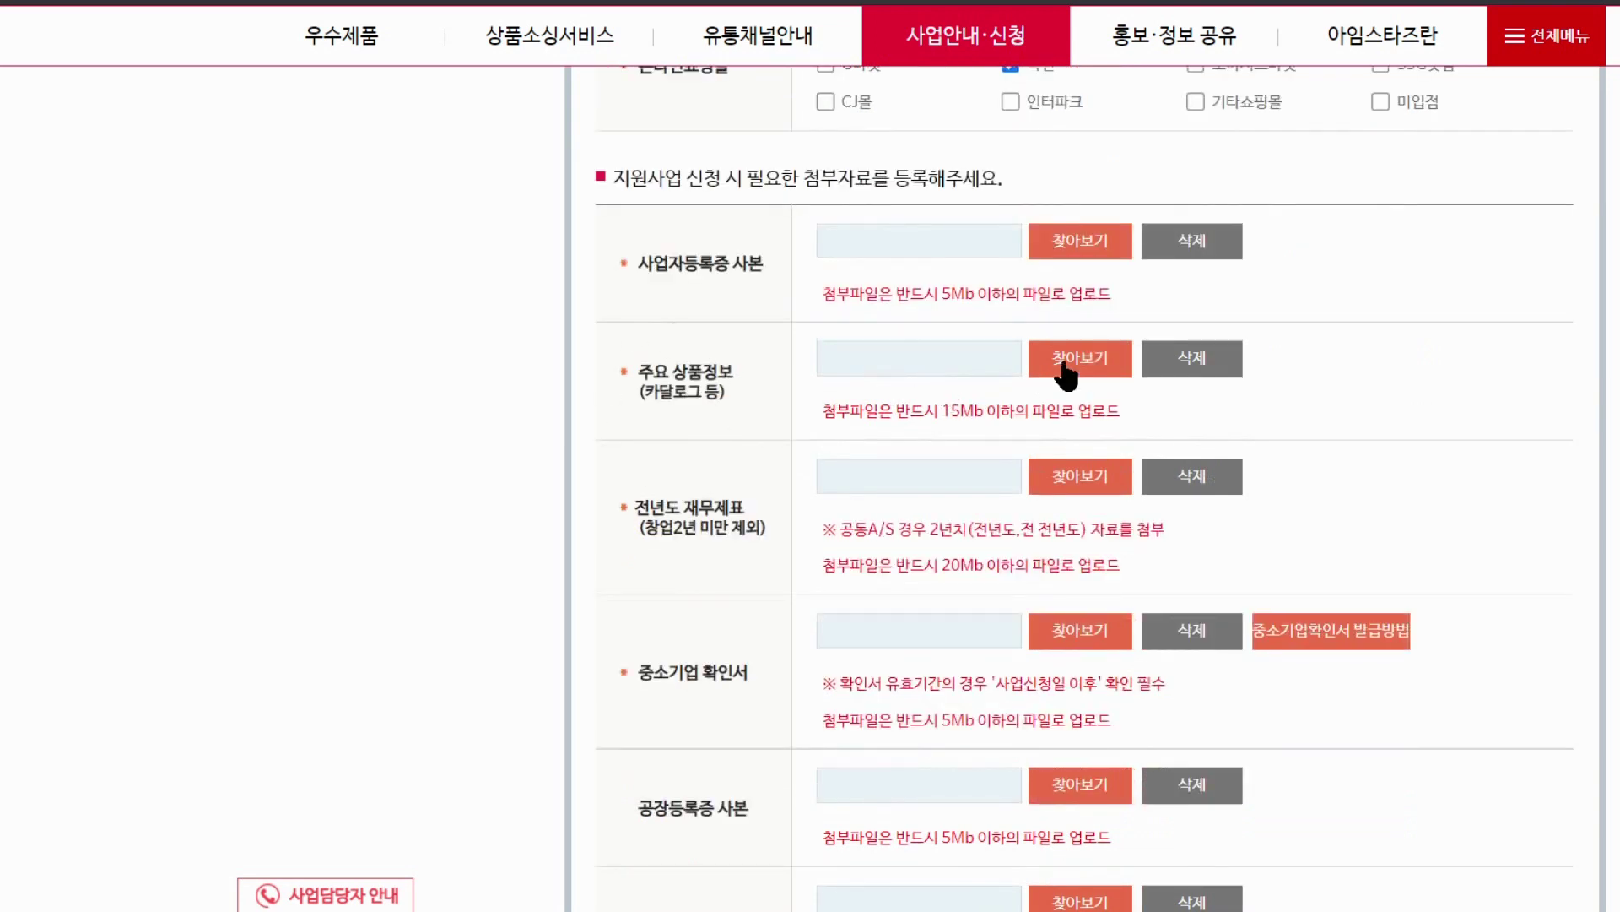
scroll(1065, 371, "down", 1)
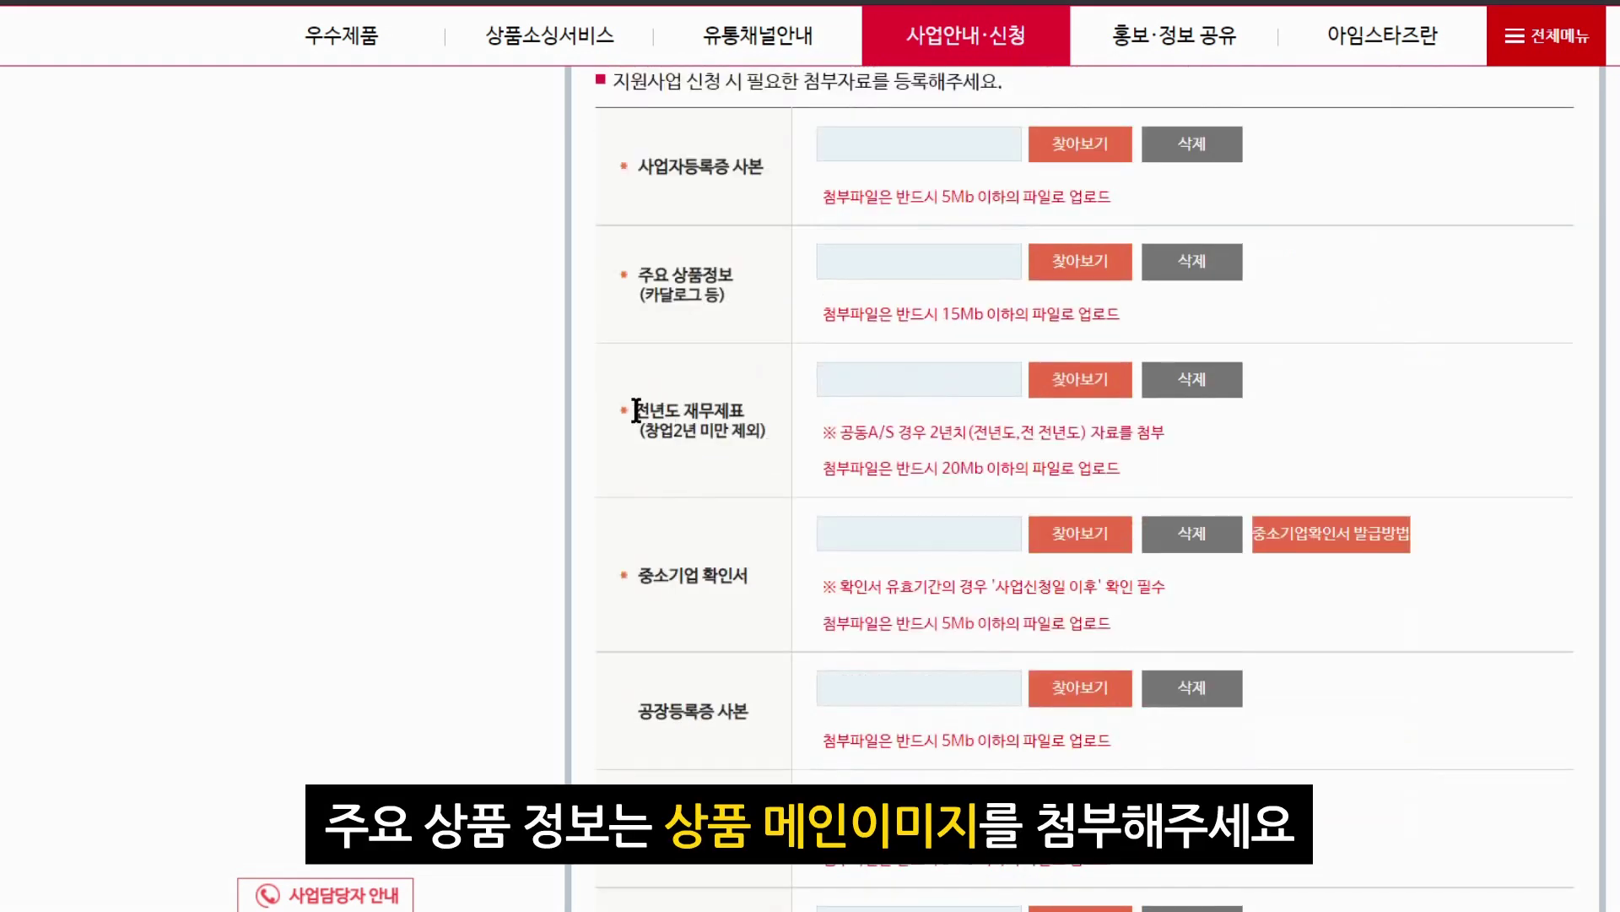
left_click_drag(635, 409, 742, 422)
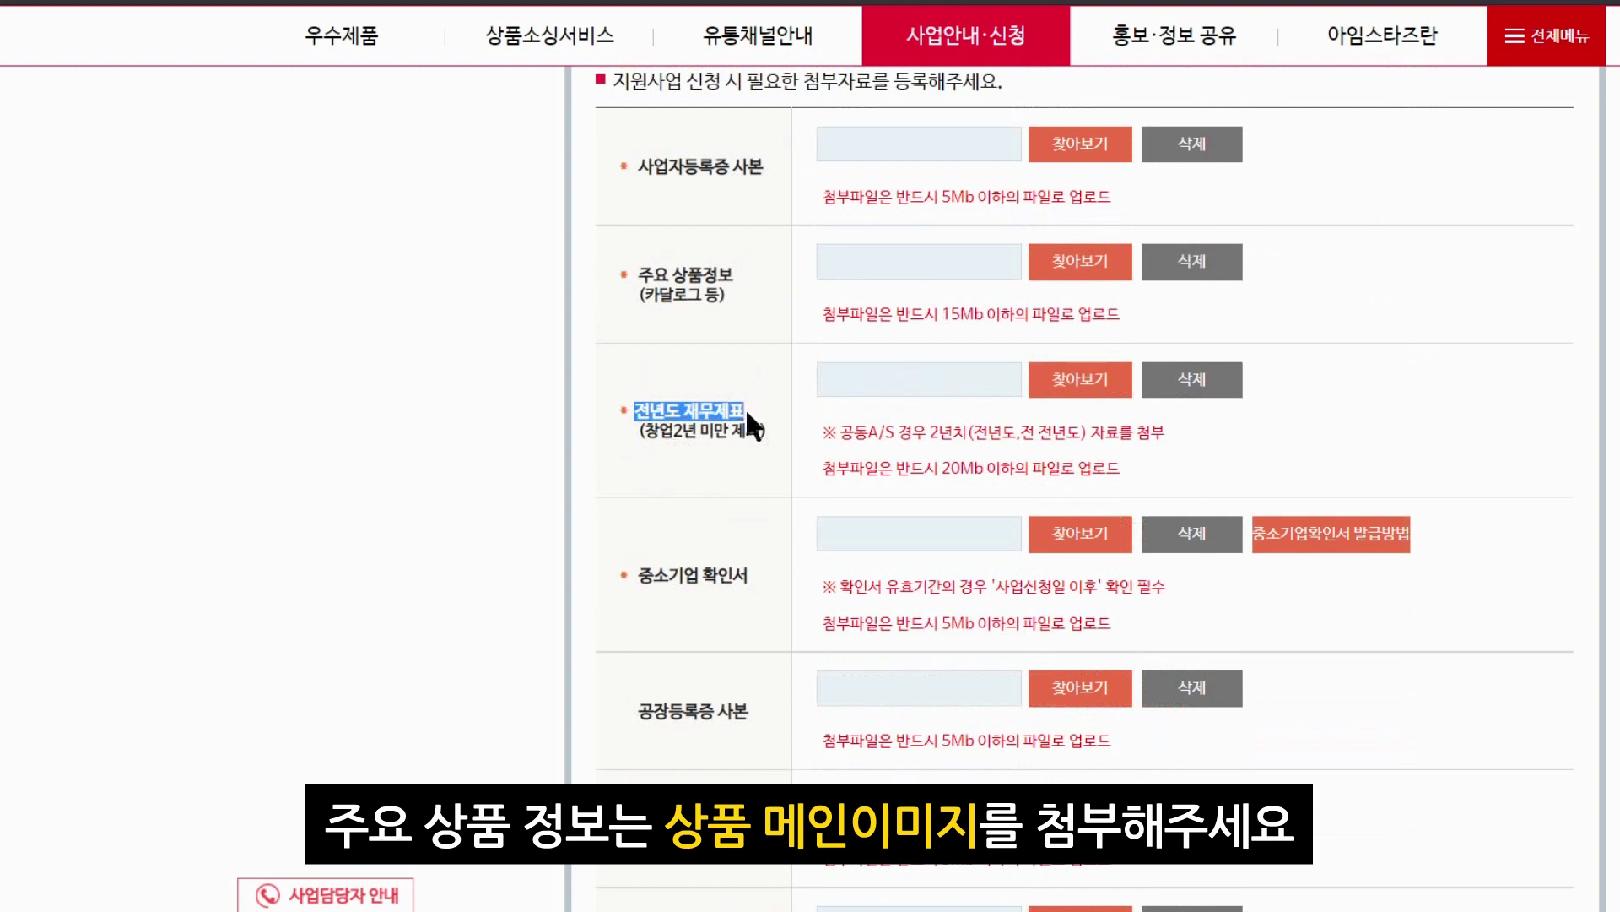
left_click(1080, 377)
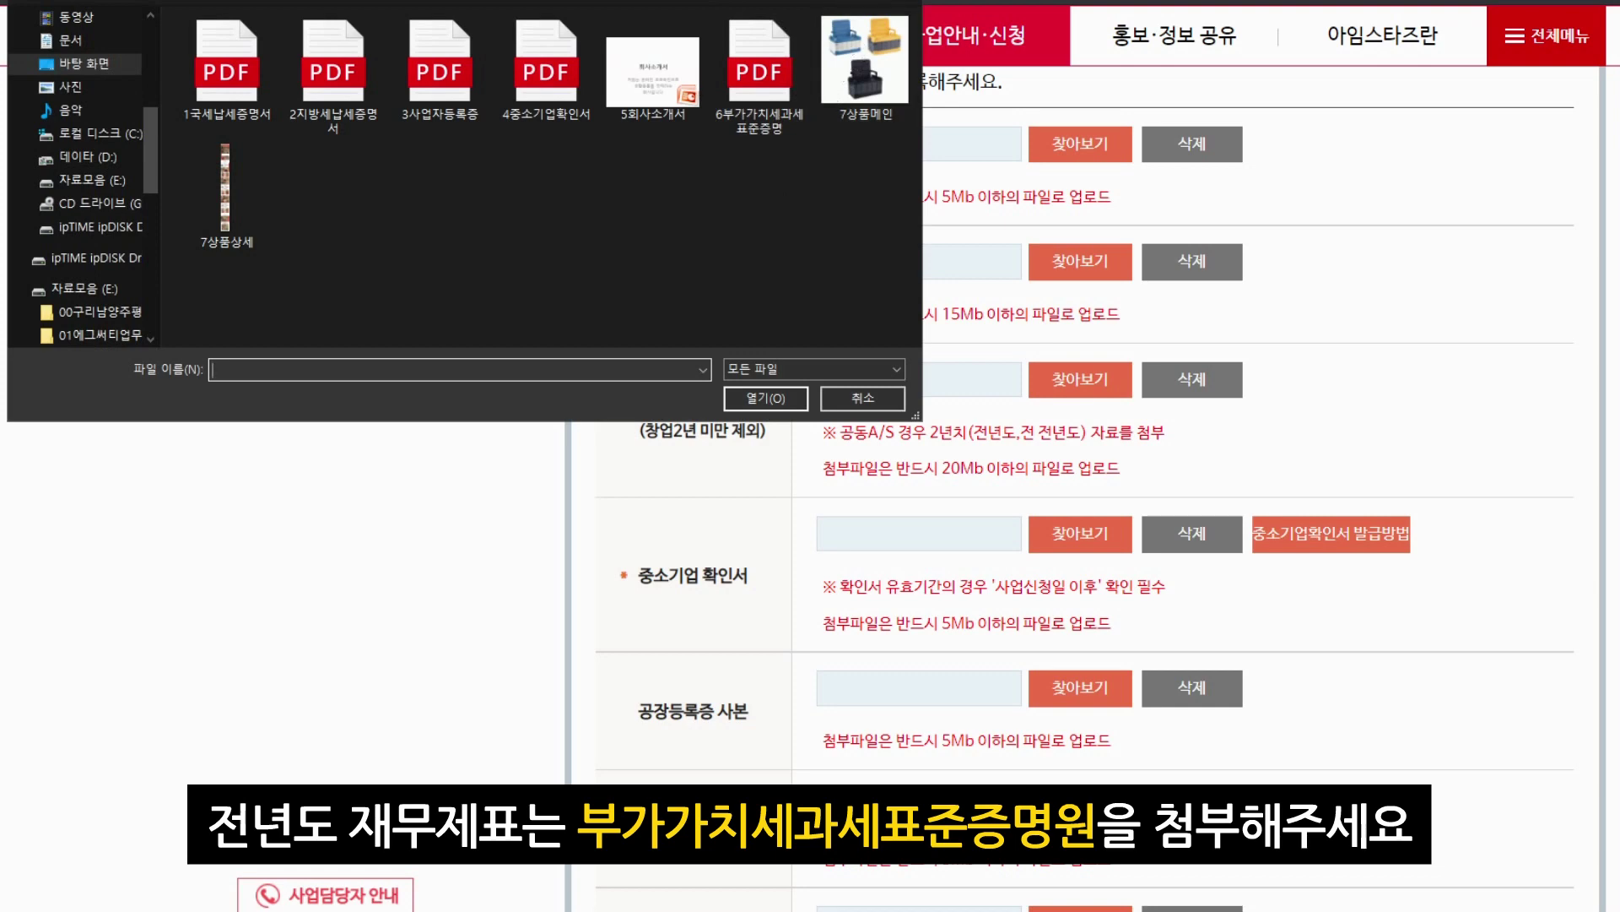
left_click(772, 72)
double_click(772, 72)
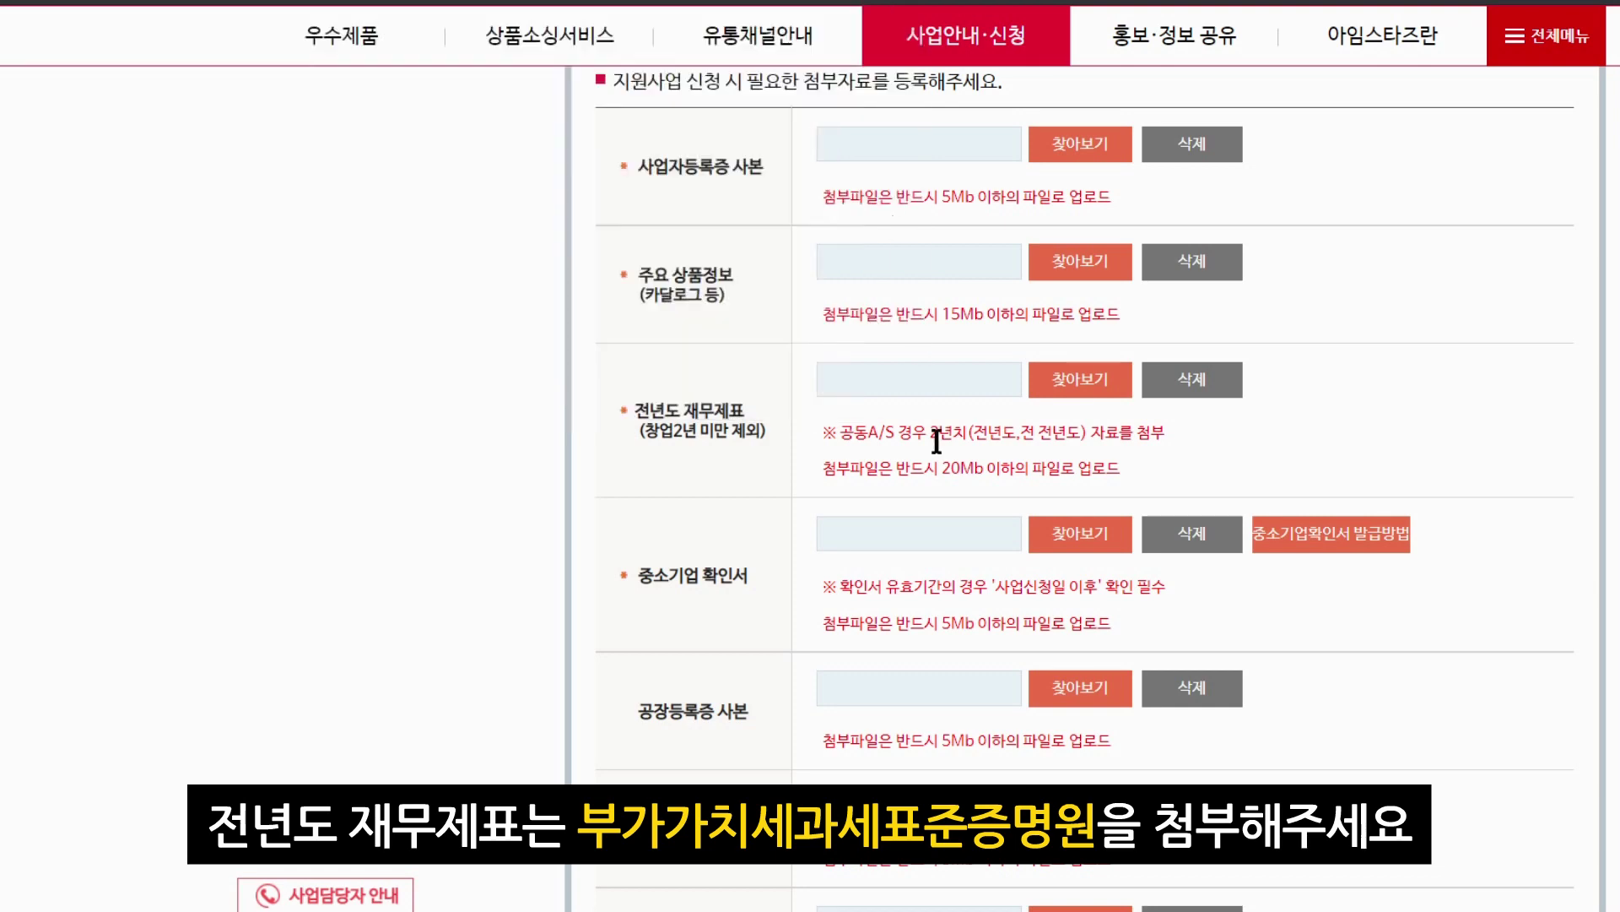
Highlight the 중소기업 확인서 and factory registration labels, then attach 5회사소개서.pptx as 기업소개서
scroll(937, 440, "down", 2)
left_click_drag(641, 381, 830, 393)
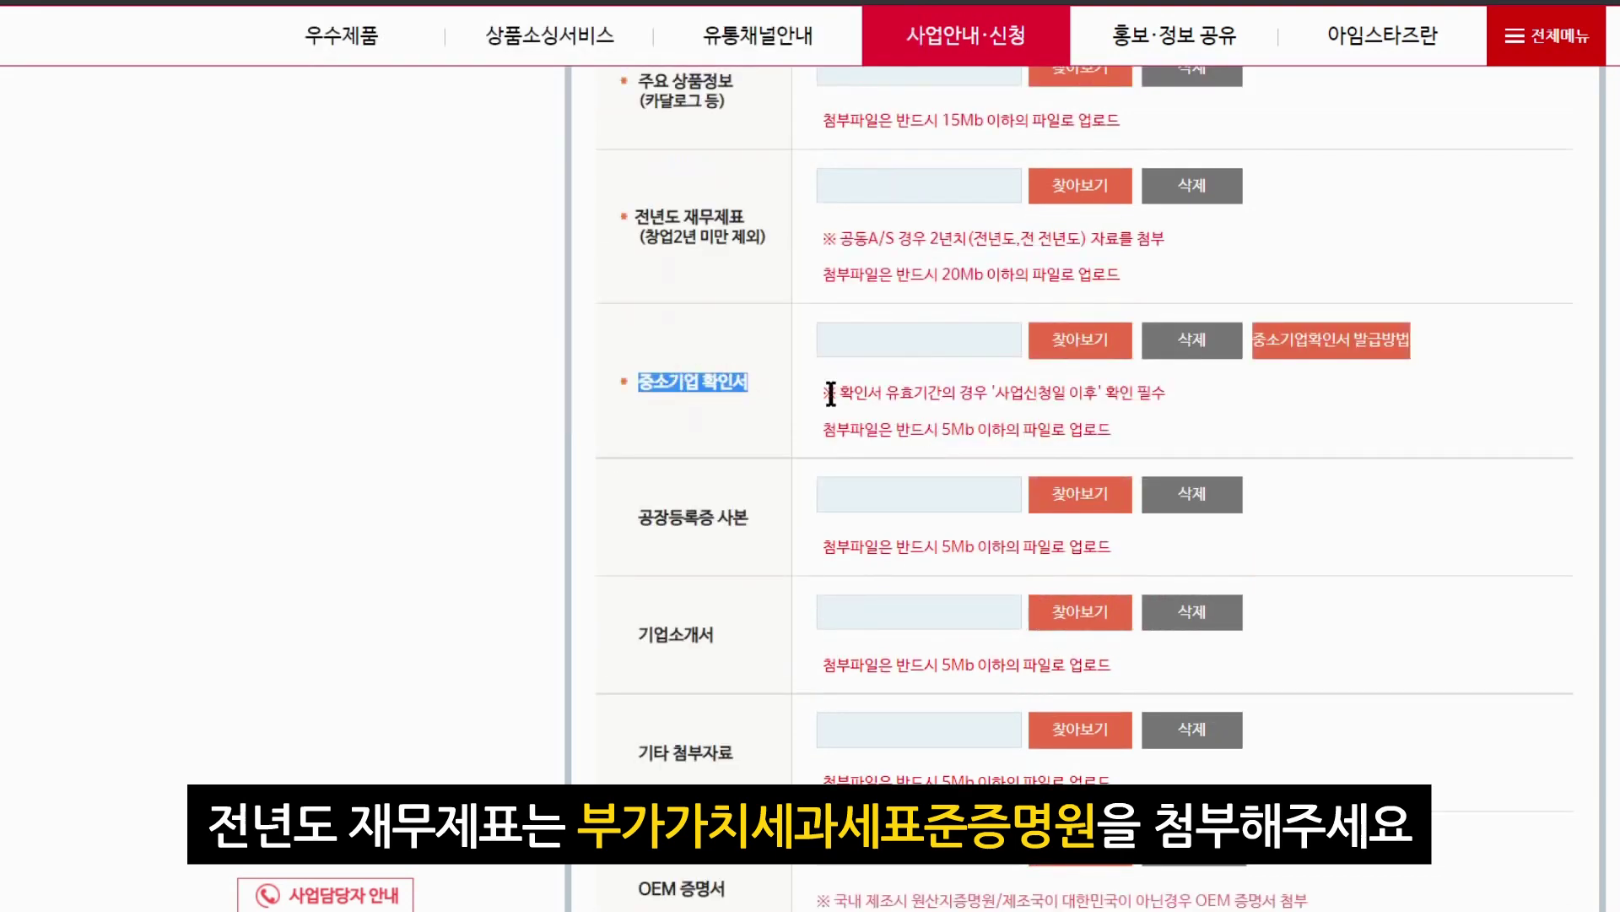
left_click(831, 393)
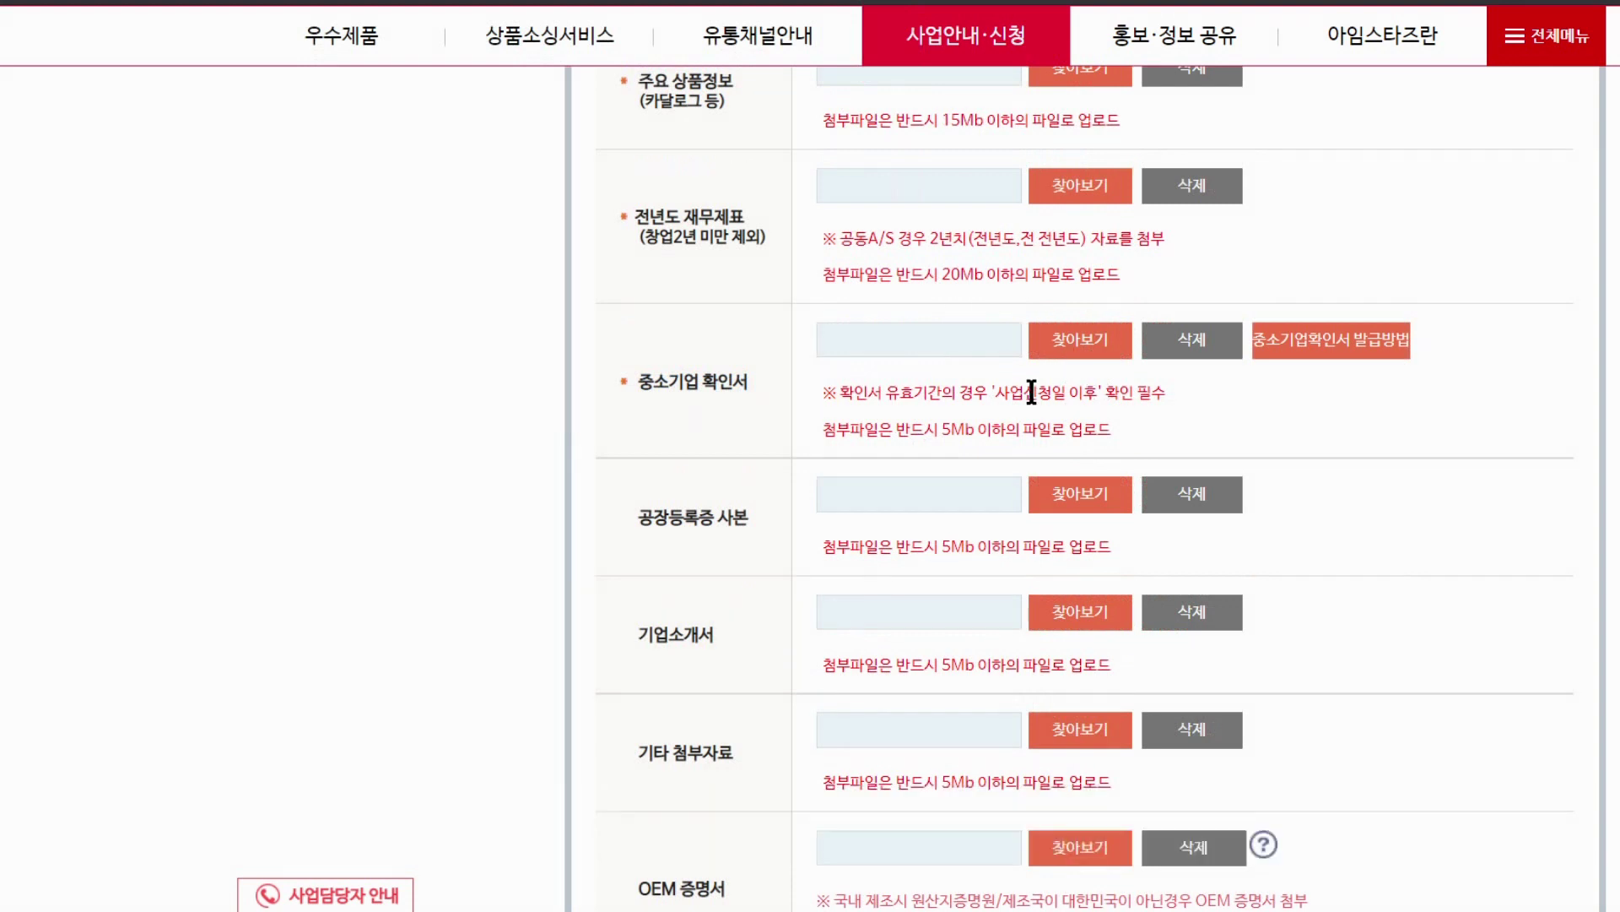
scroll(1031, 391, "down", 2)
left_click_drag(654, 323, 778, 337)
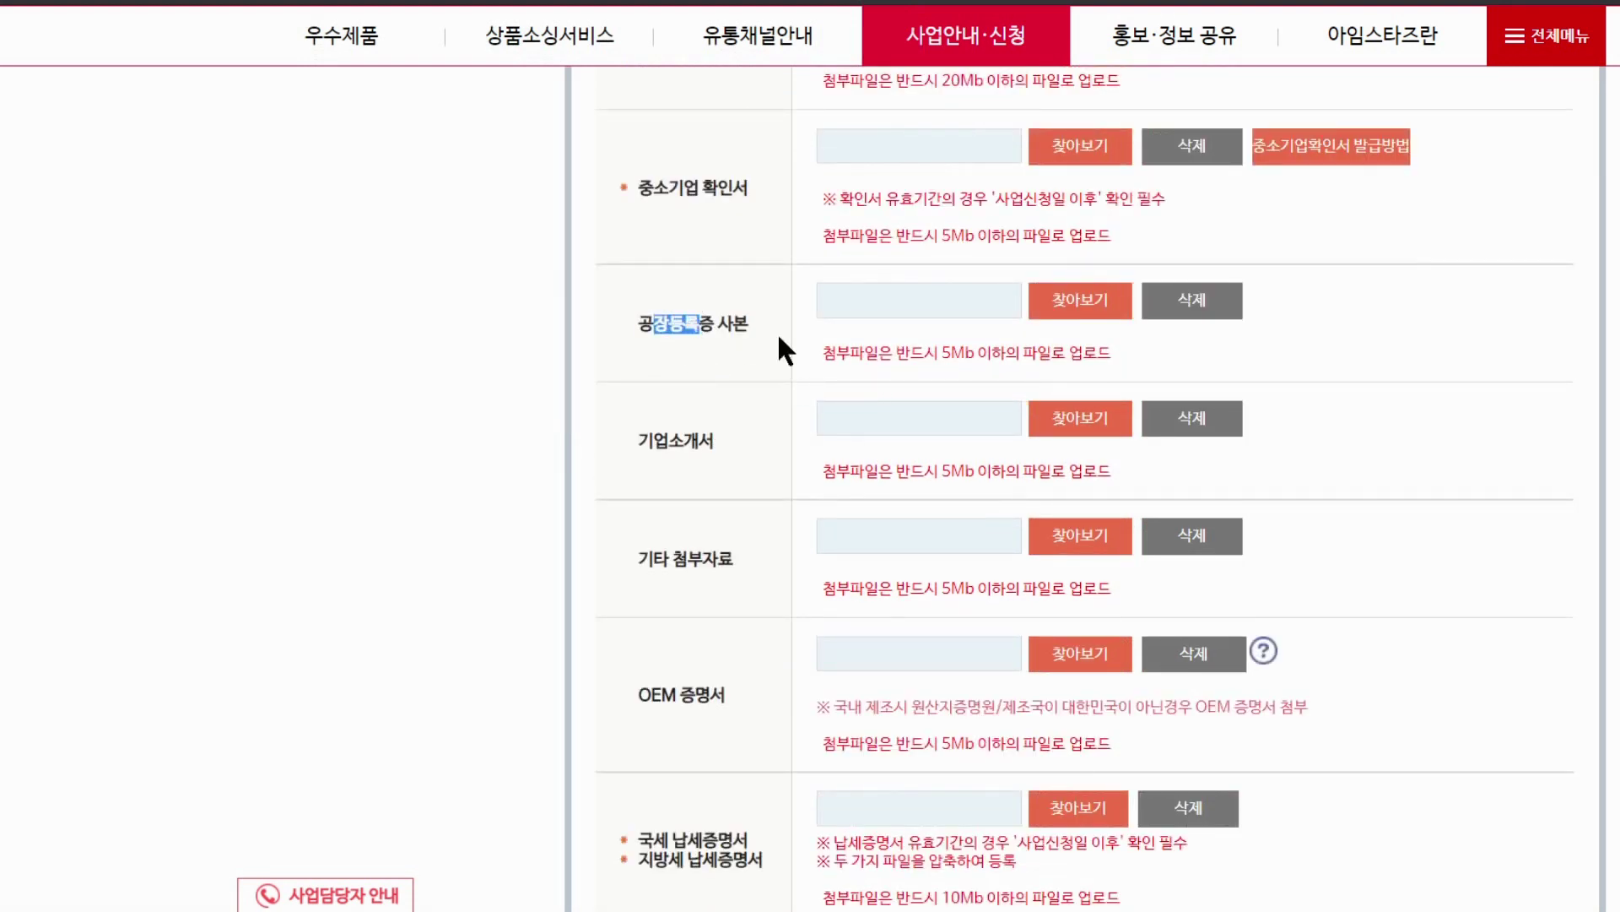
left_click(857, 343)
left_click(1068, 422)
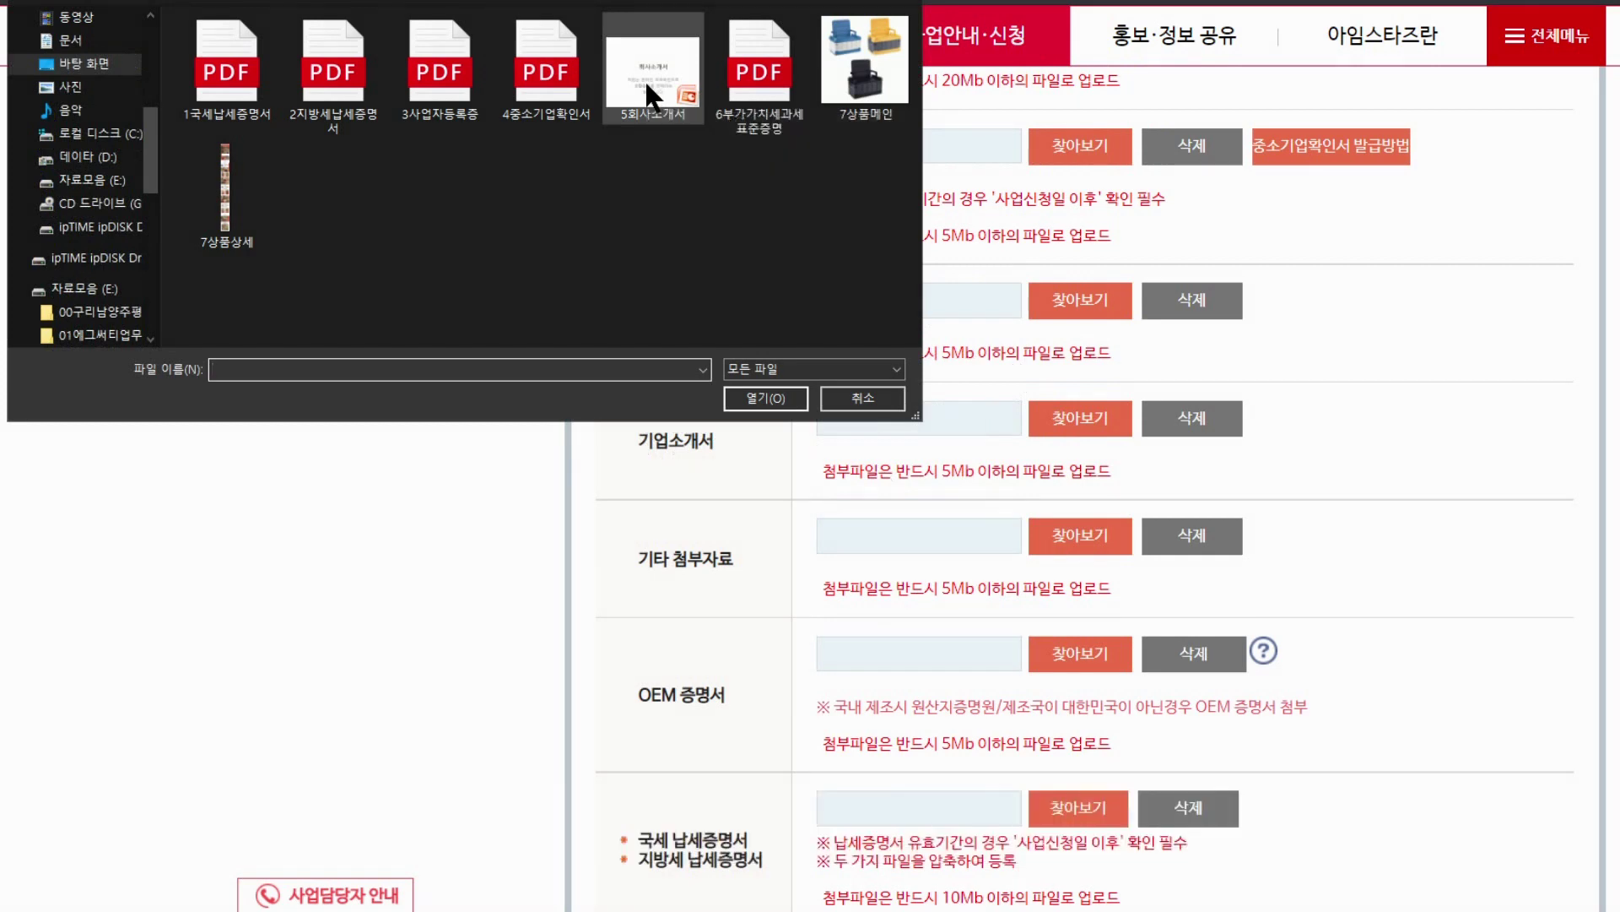
double_click(644, 79)
Highlight the 국세 and 지방세 납세증명 attachment labels
scroll(888, 547, "down", 1)
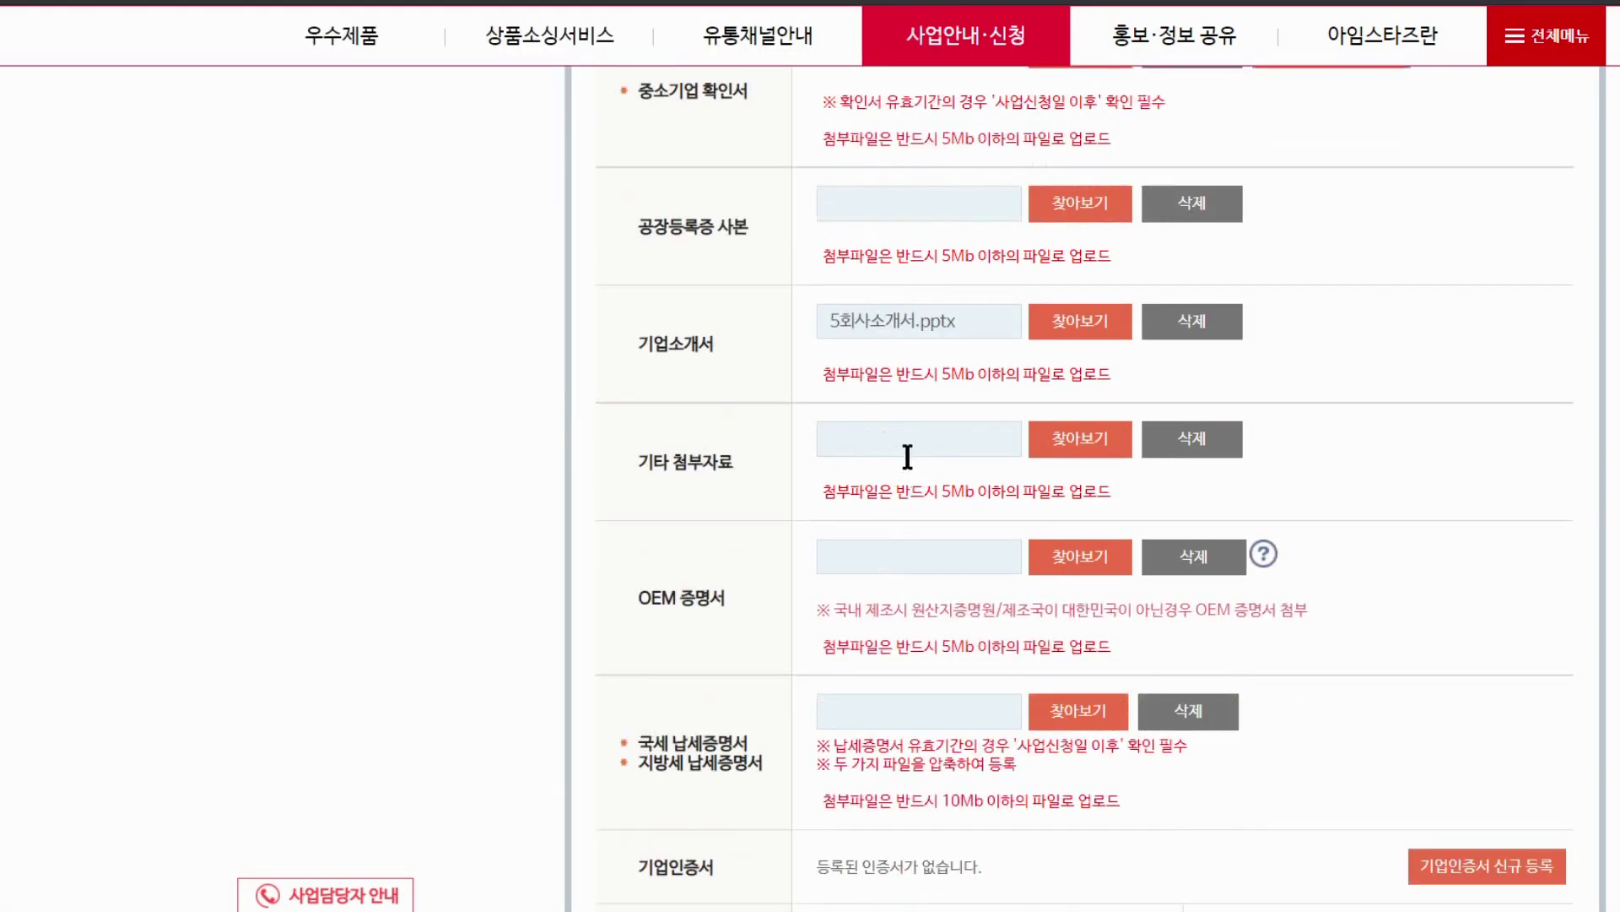
scroll(987, 449, "down", 2)
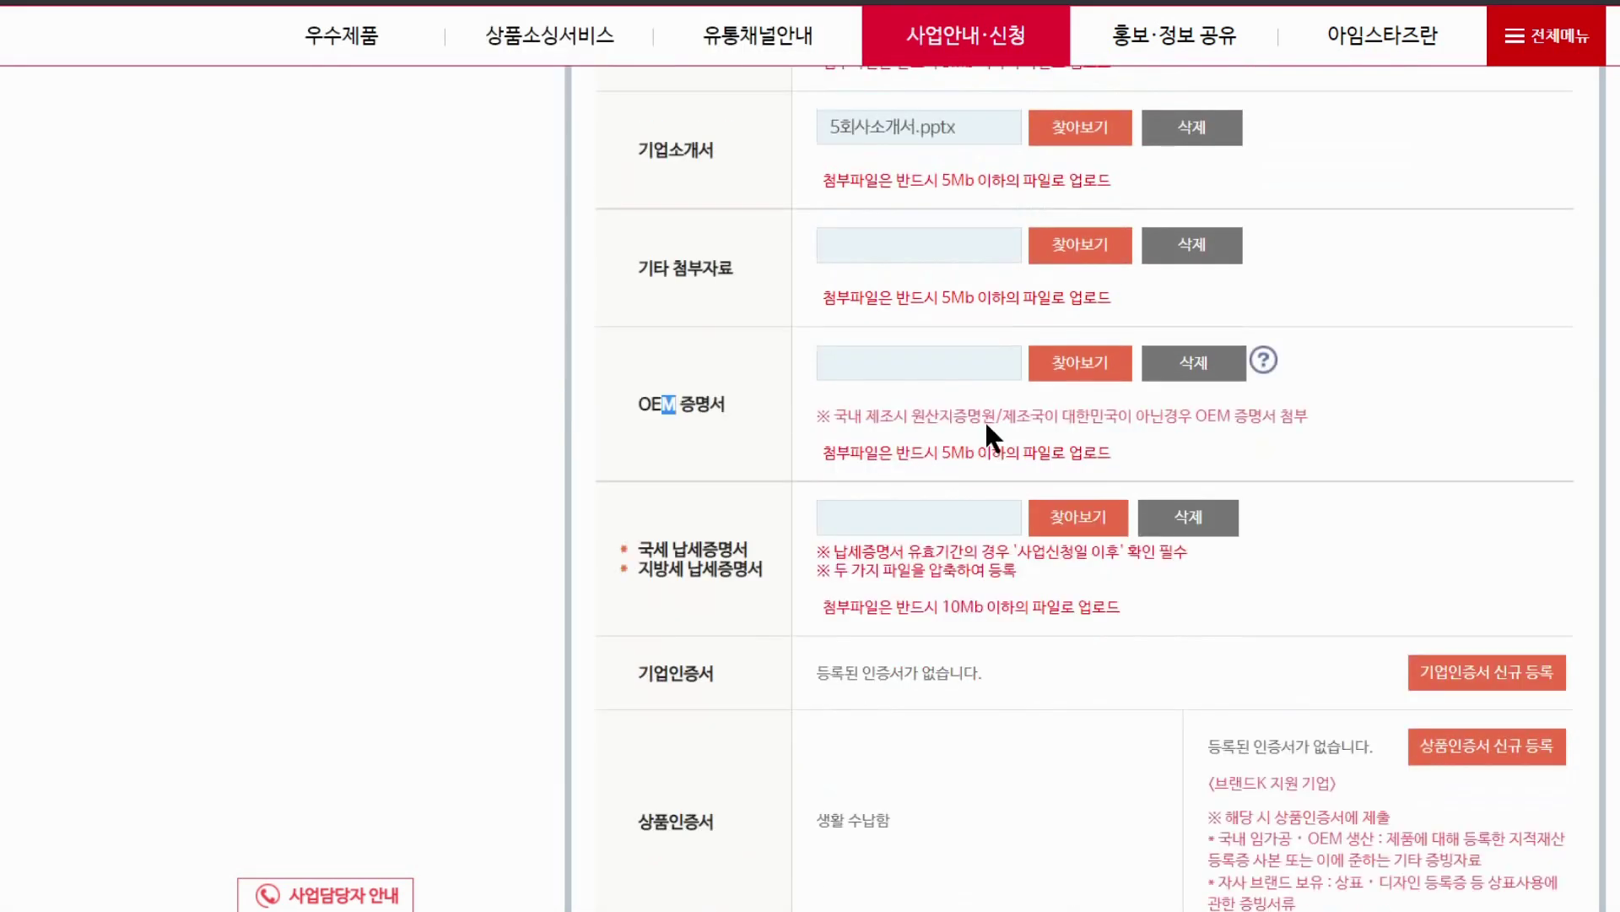
scroll(903, 329, "down", 1)
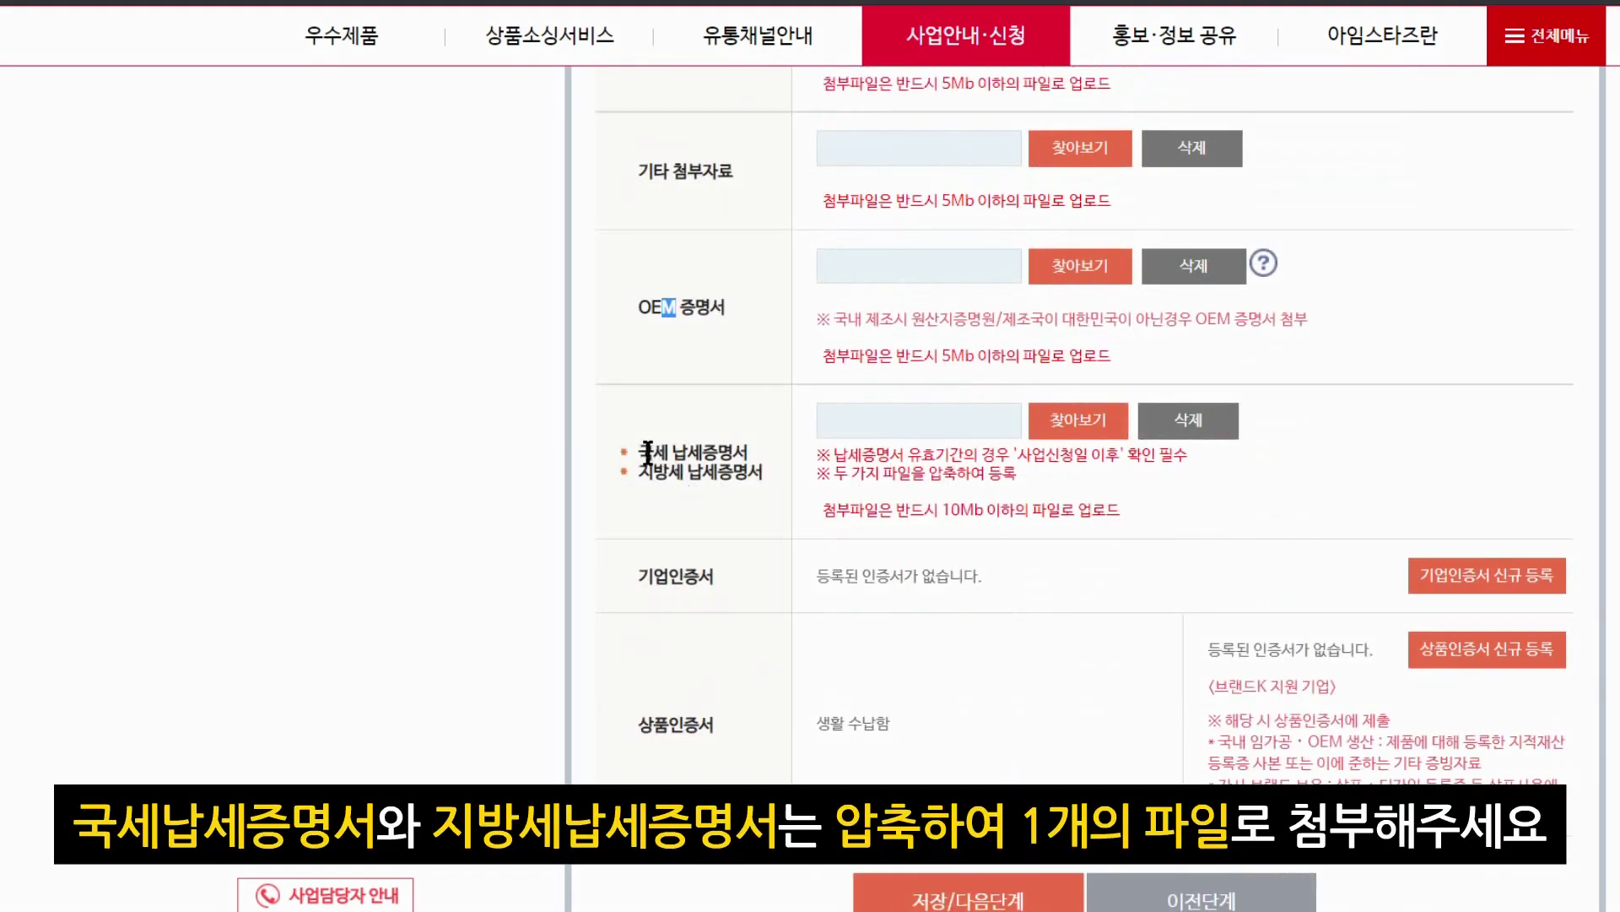
left_click_drag(639, 452, 731, 451)
left_click(725, 479)
left_click_drag(637, 475, 751, 470)
left_click(847, 483)
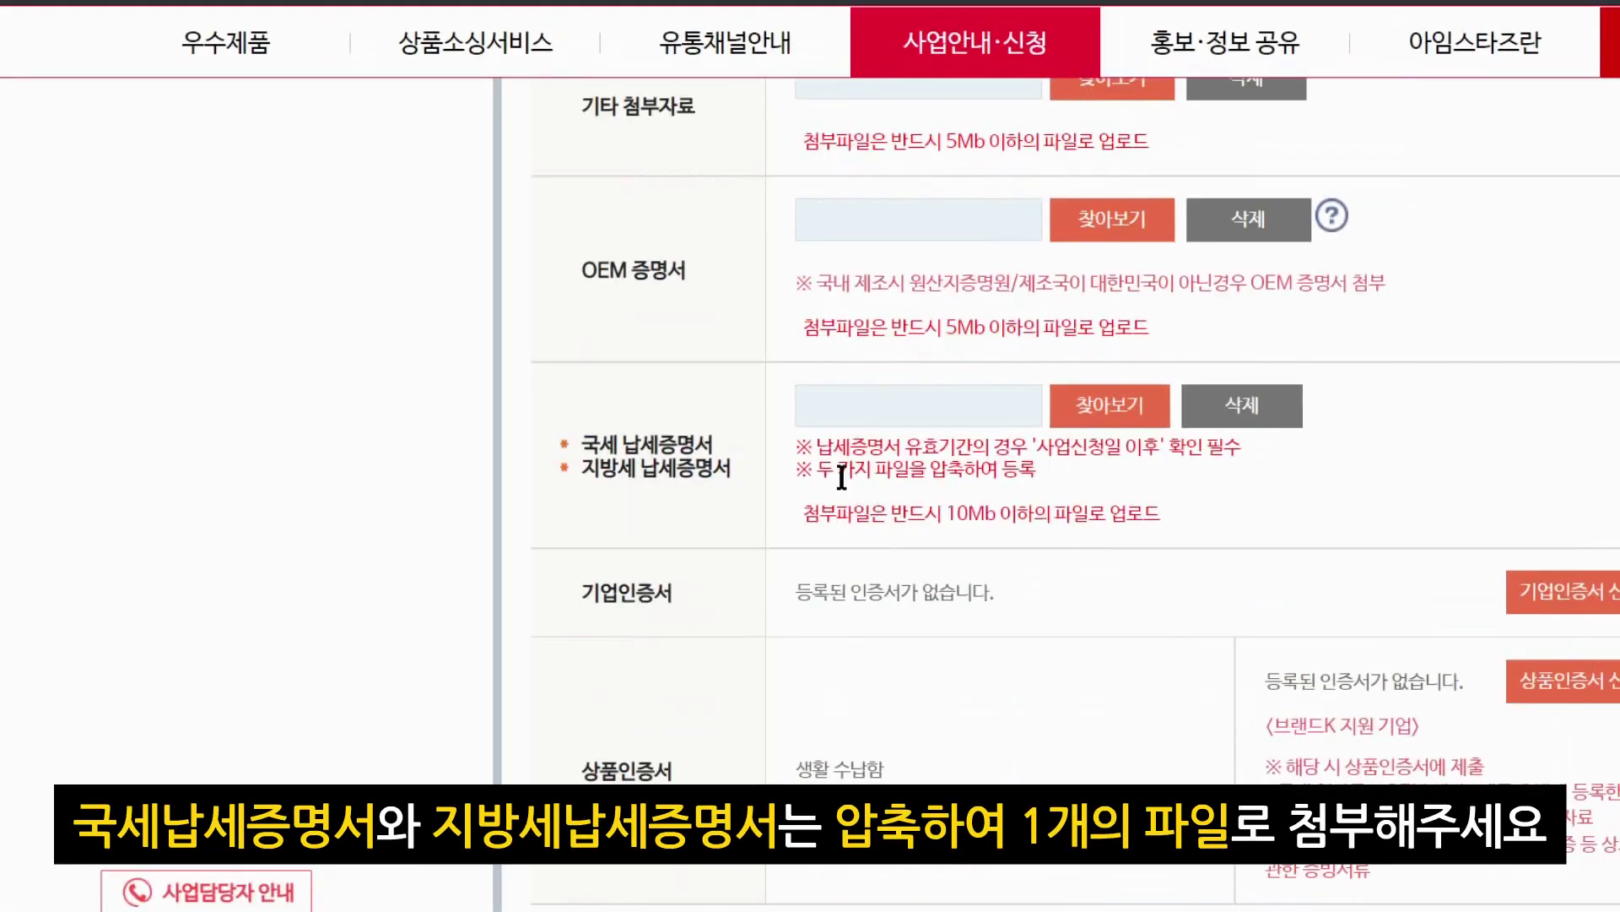
Highlight the notes on compressing both files and the 10Mb size limit
left_click_drag(832, 477, 1033, 473)
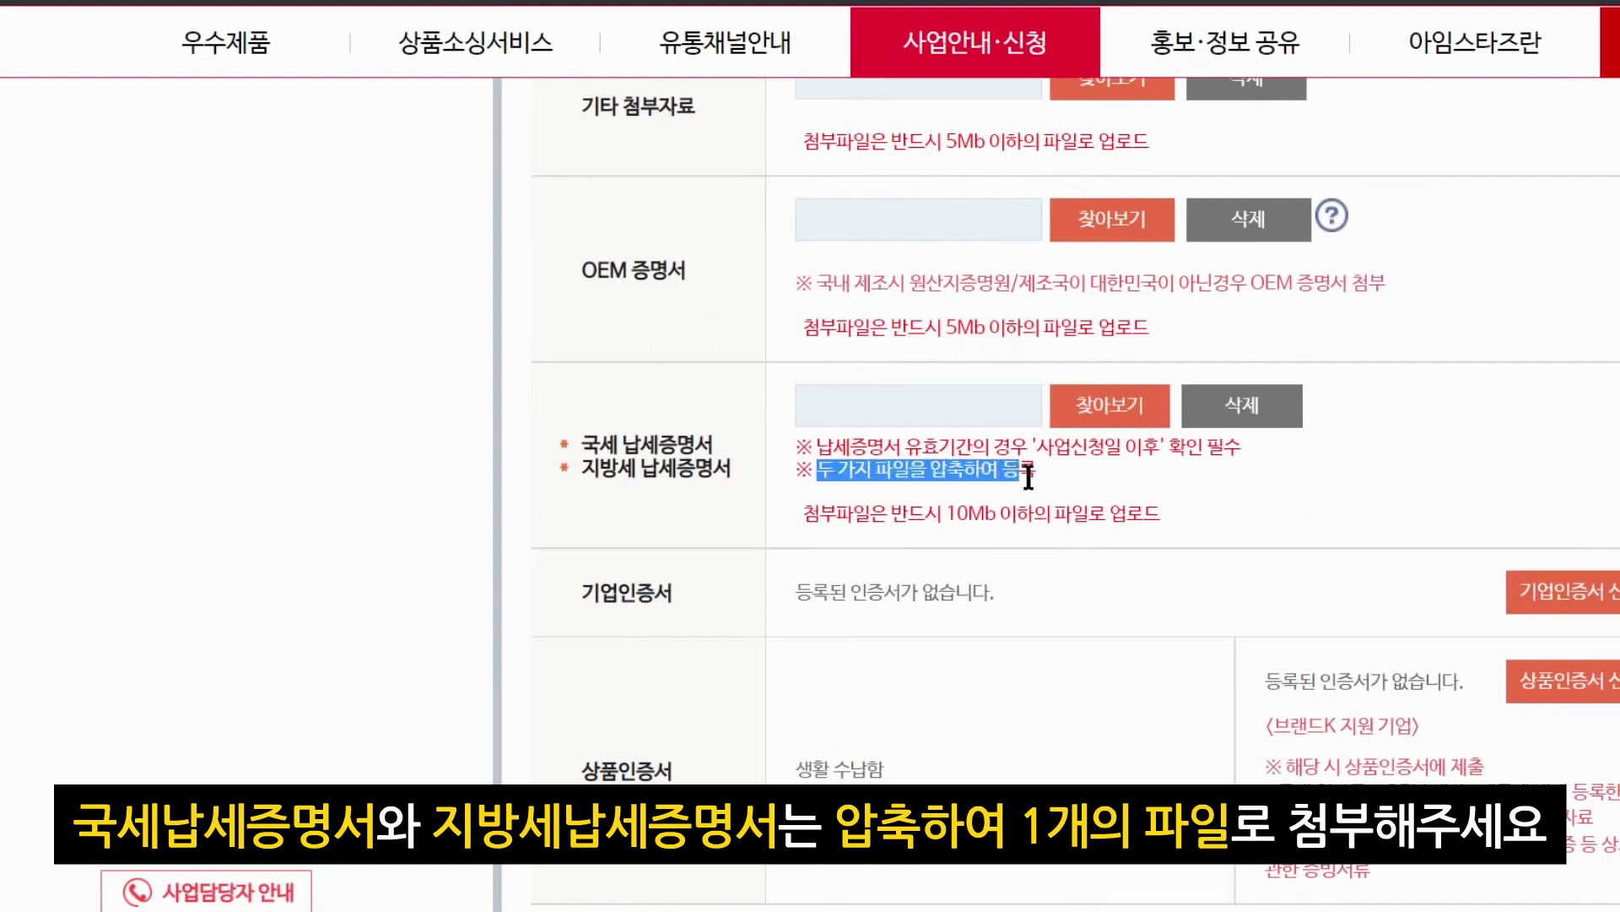
left_click(1023, 483)
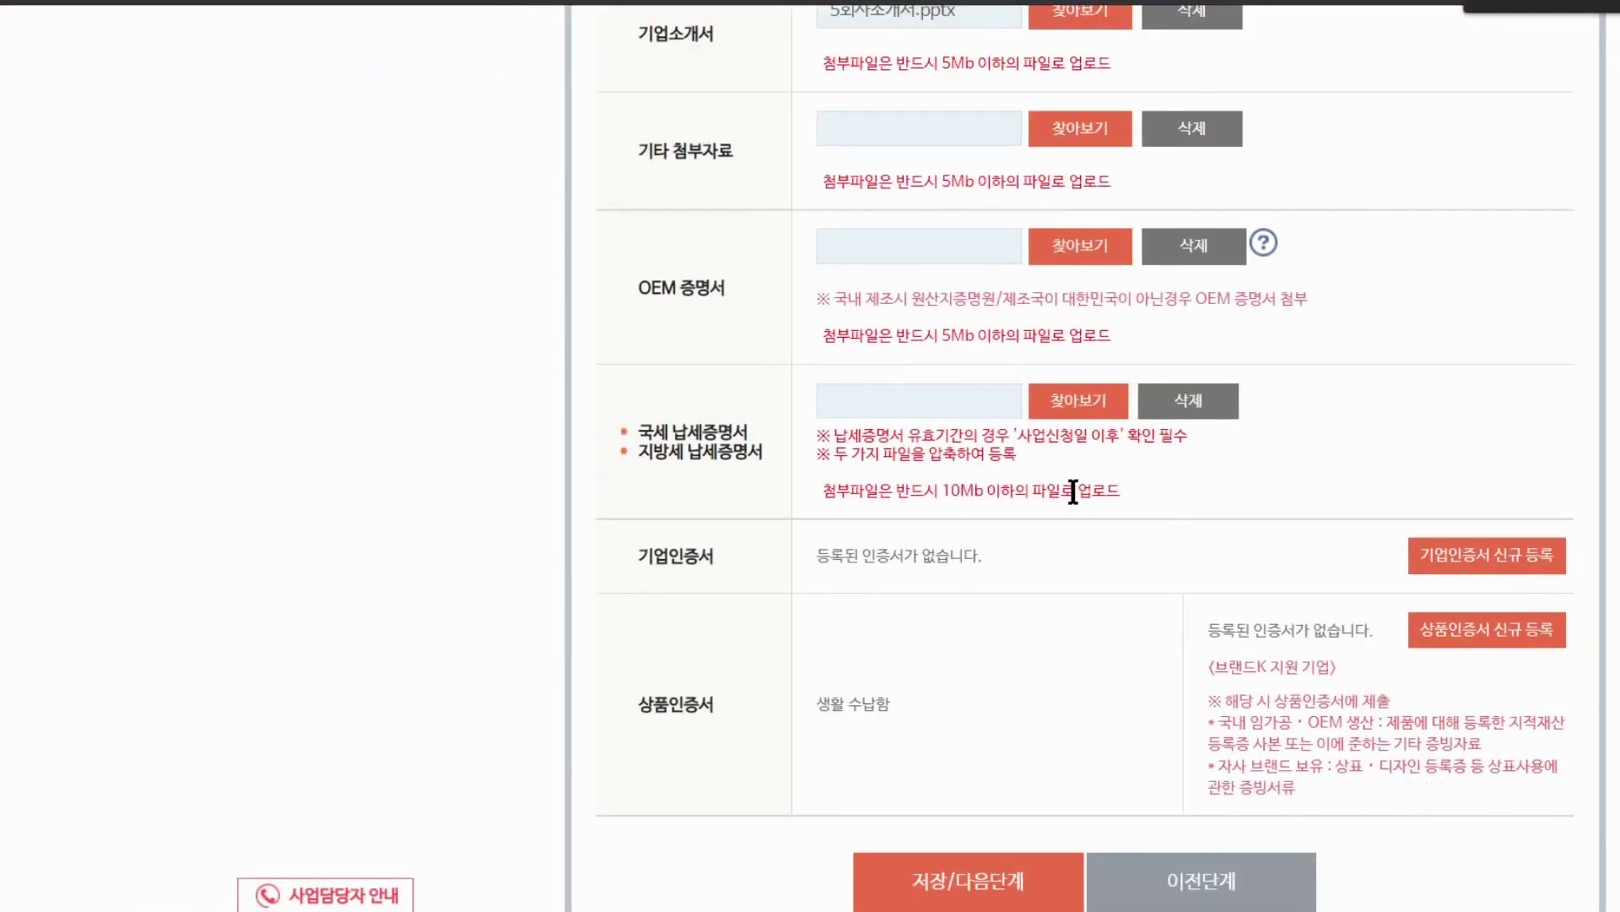
left_click_drag(945, 495, 1109, 492)
left_click(1122, 500)
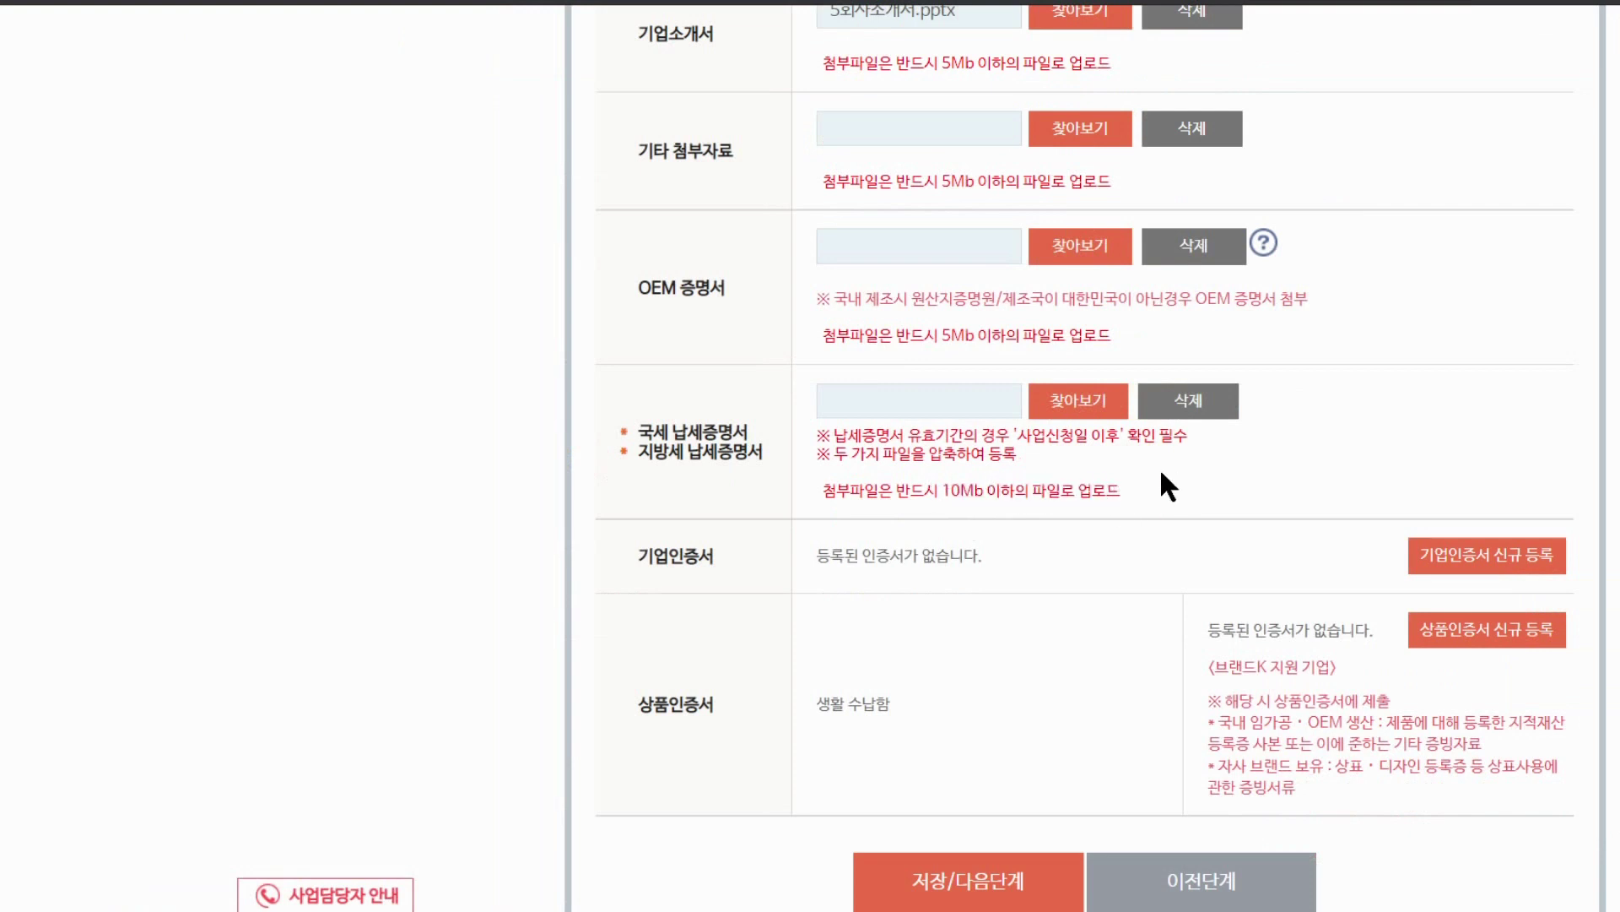
scroll(1164, 472, "down", 2)
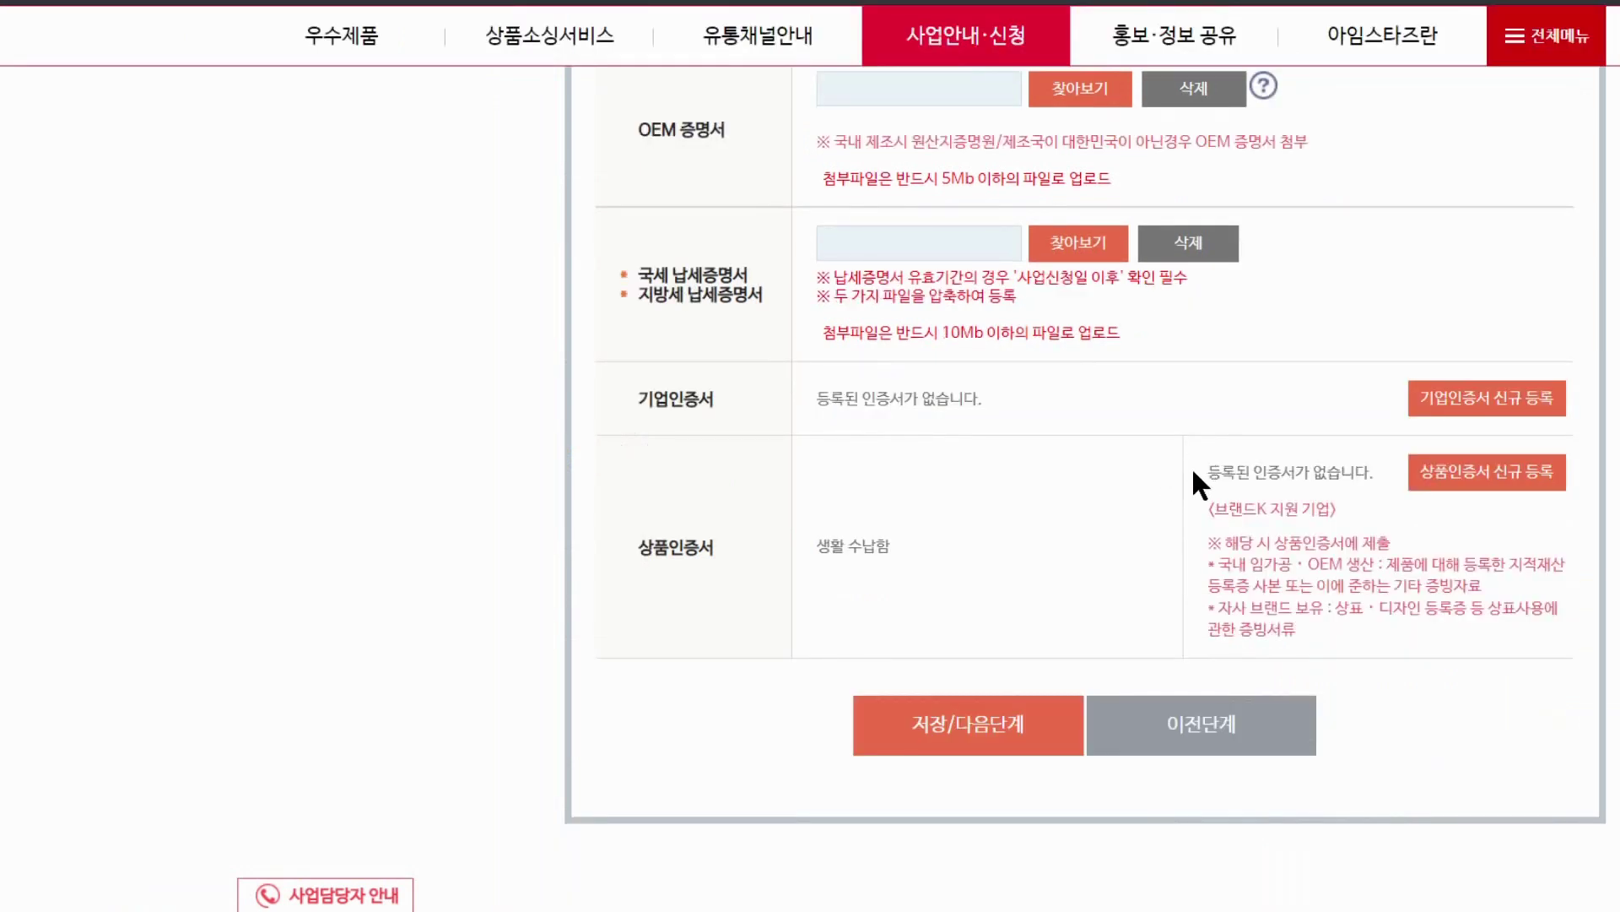
scroll(1192, 468, "down", 1)
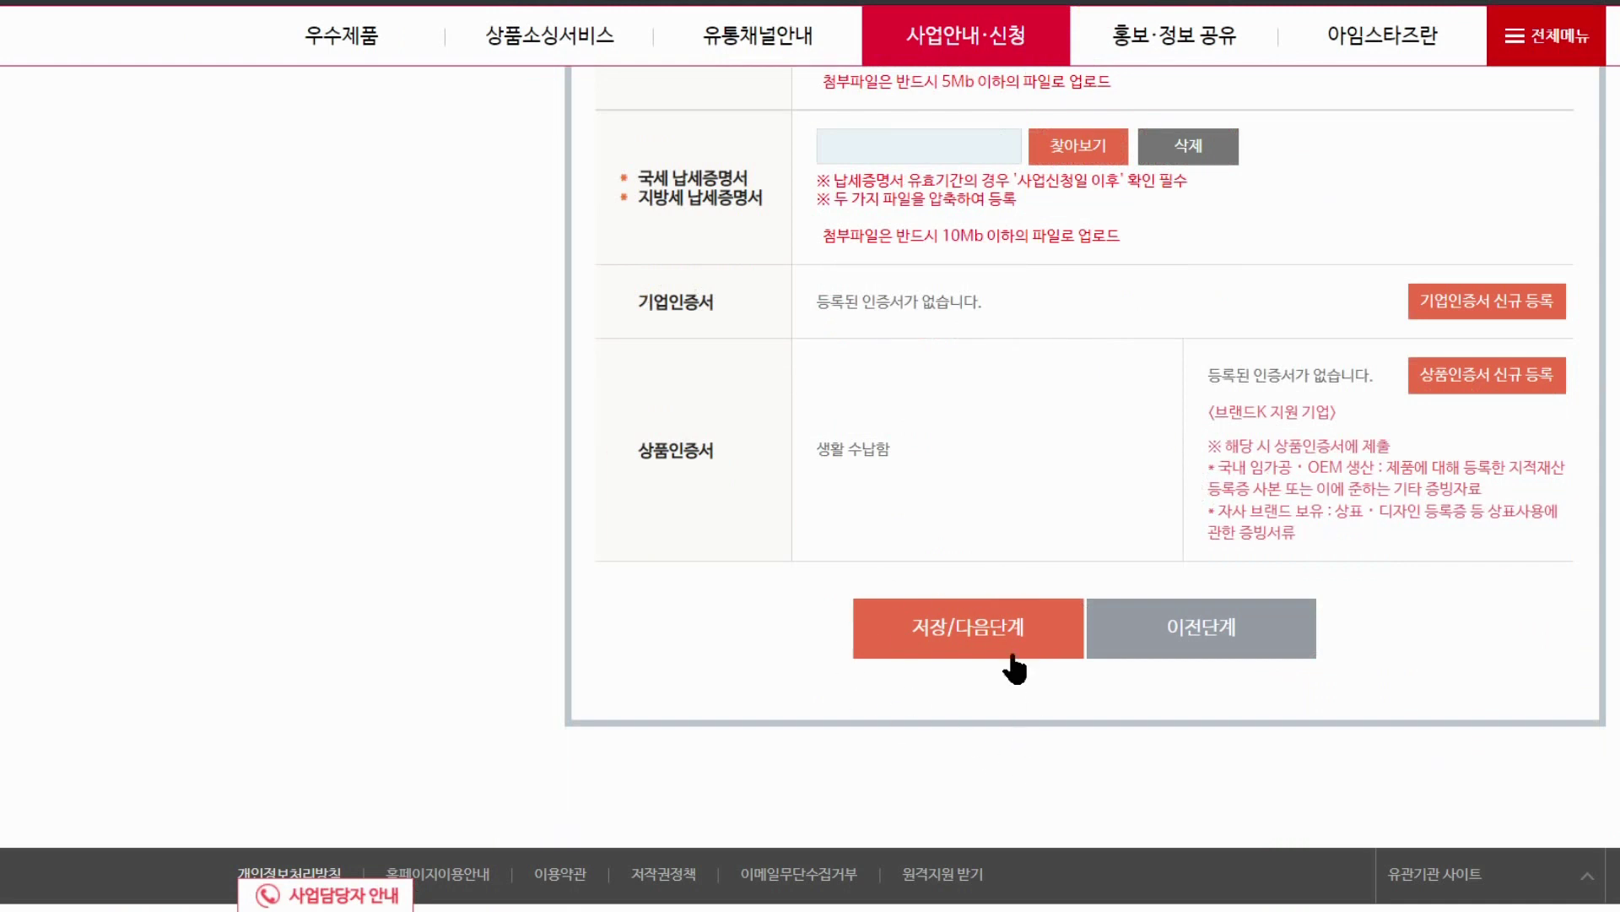
scroll(1009, 663, "up", 1)
scroll(1202, 456, "down", 1)
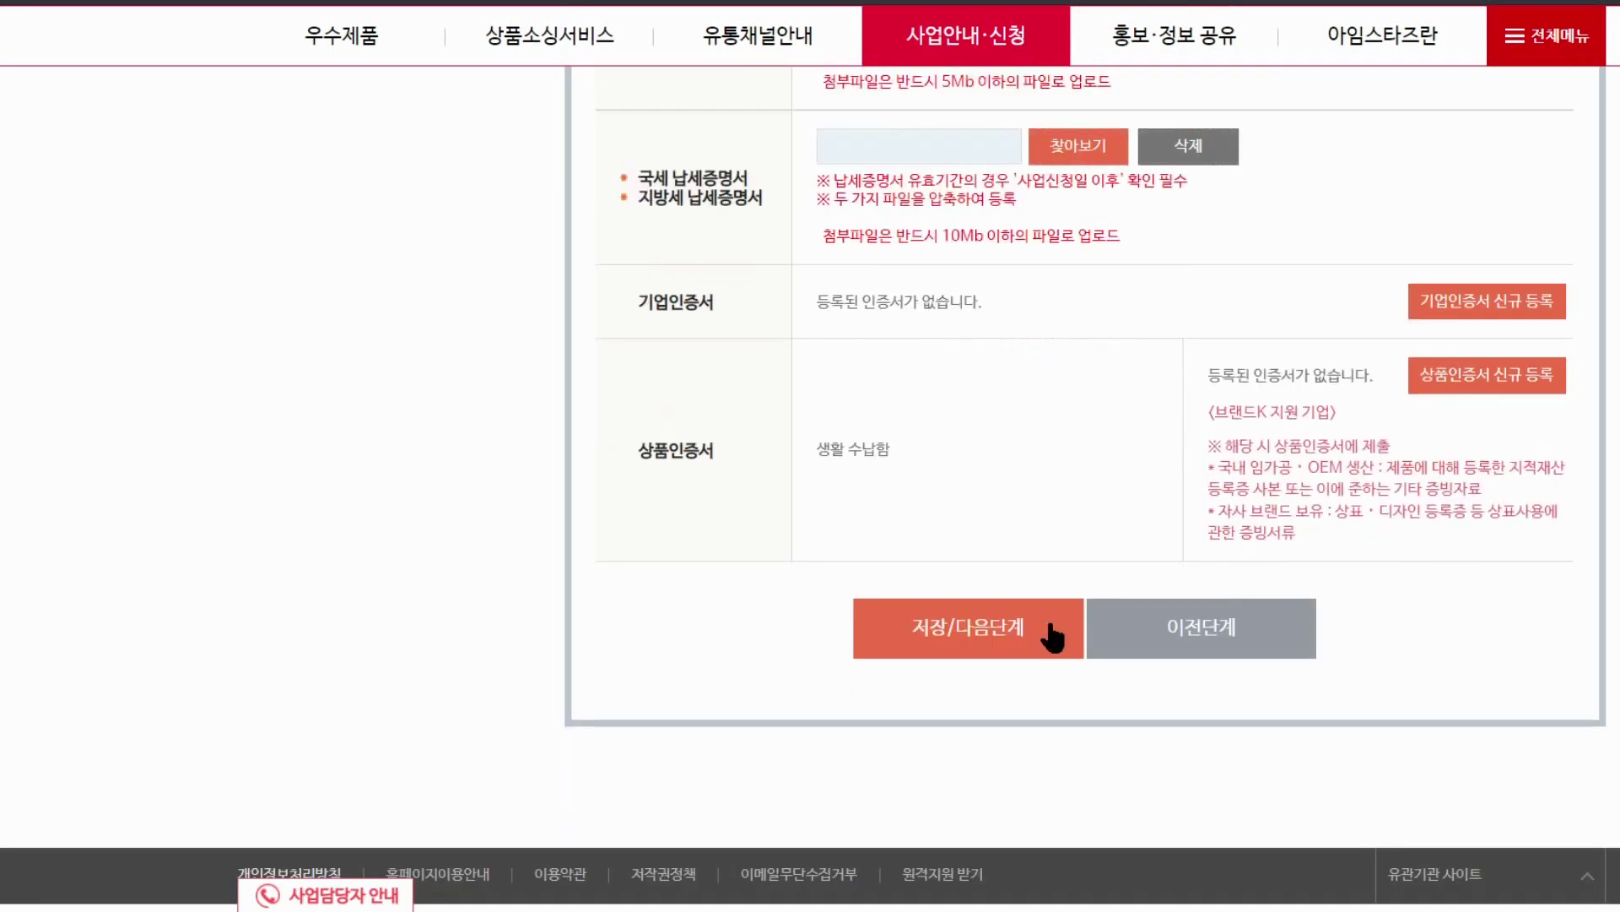